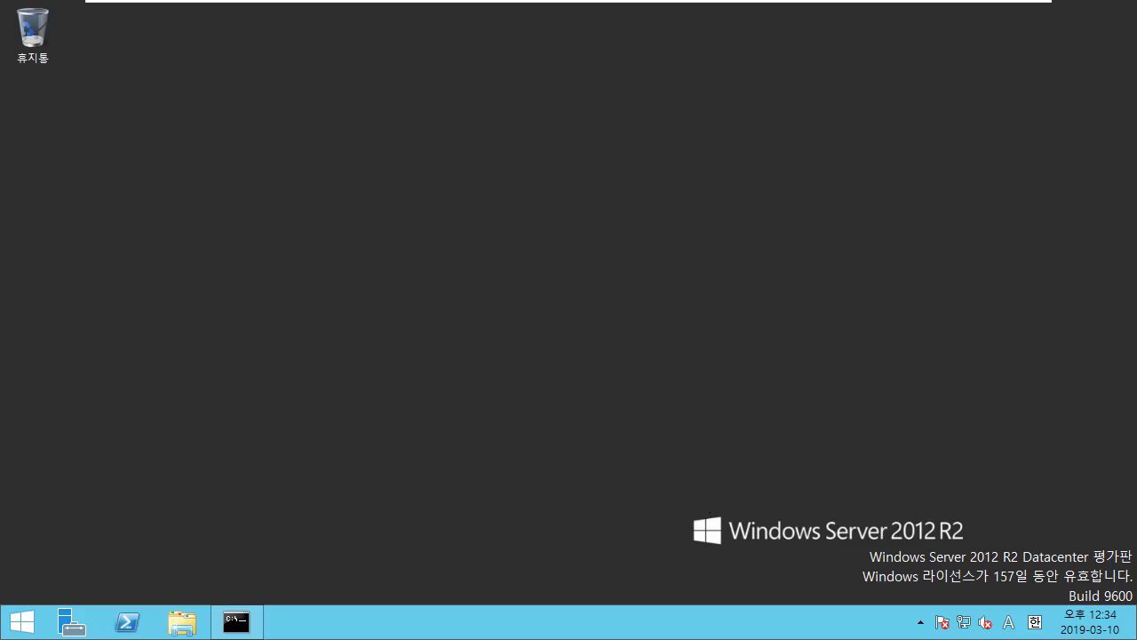
Switch to the blank Notepad document and write the first list line "1. JDK 다운로드 및 설치".
click(933, 10)
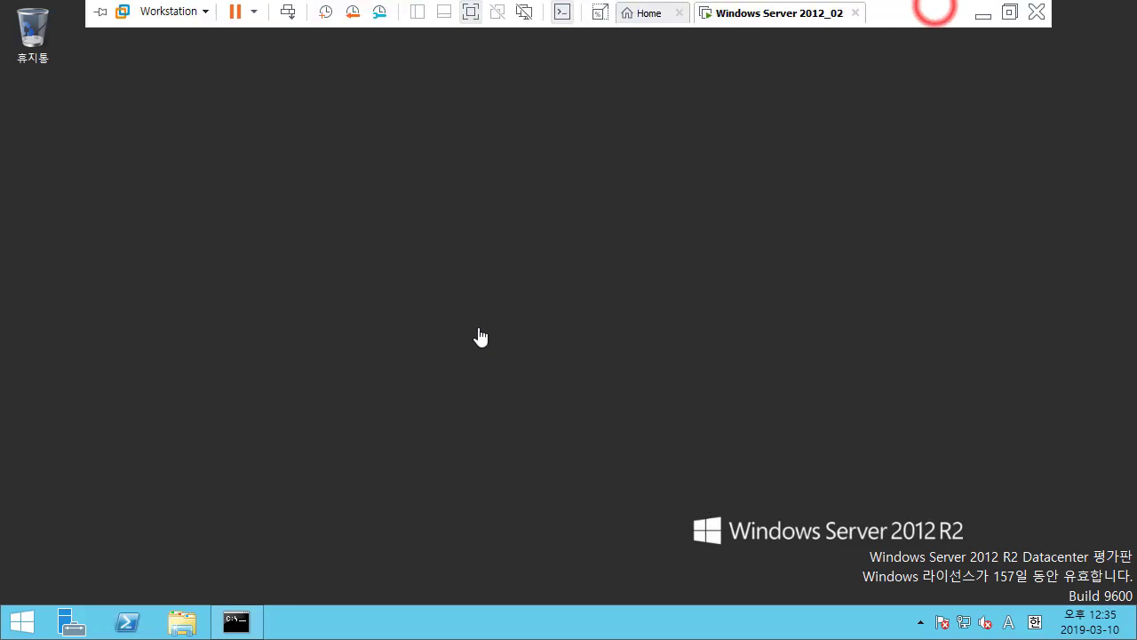
key(alt+Tab)
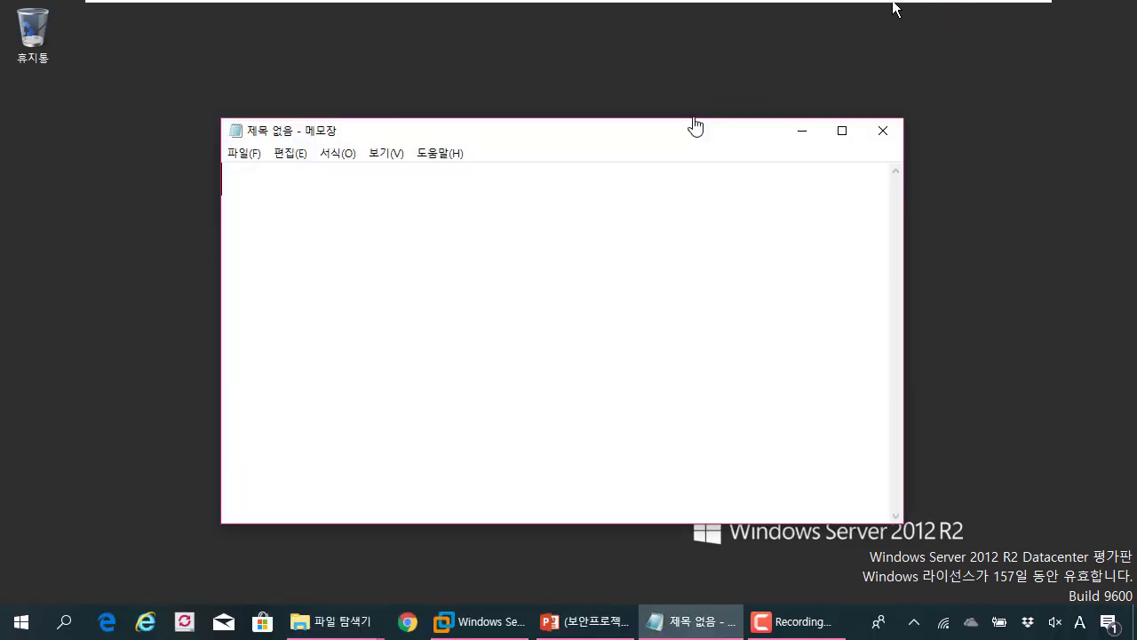
click(630, 259)
text(1.)
key(Hangul)
key(shift+j)
key(BackSpace)
key(Hangul)
text(JDK )
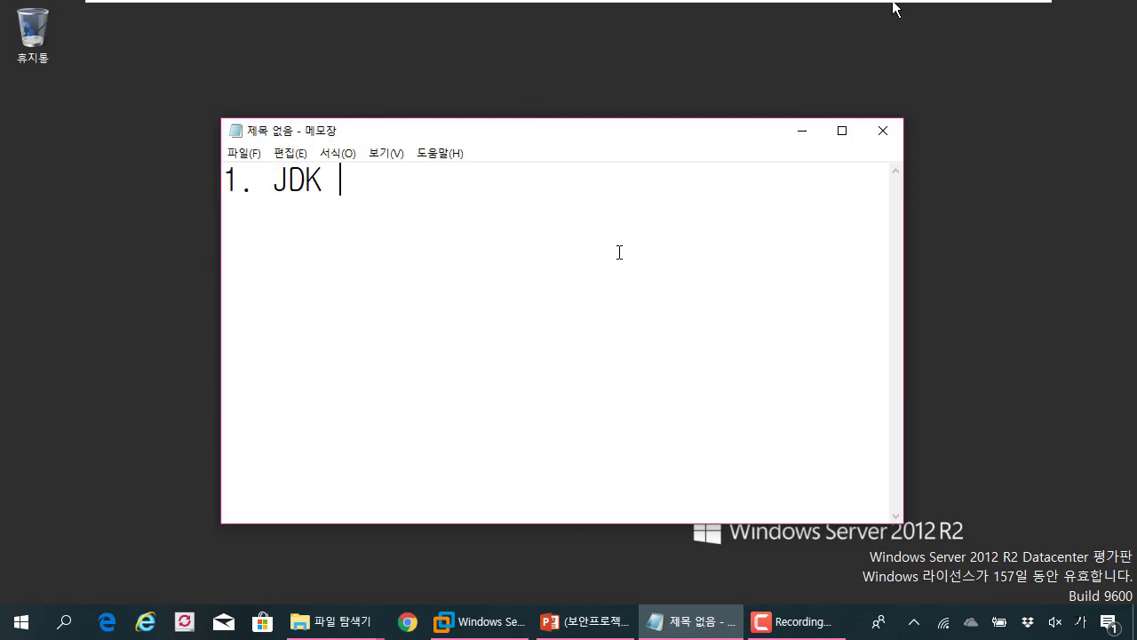
text(다운로드 및 설치)
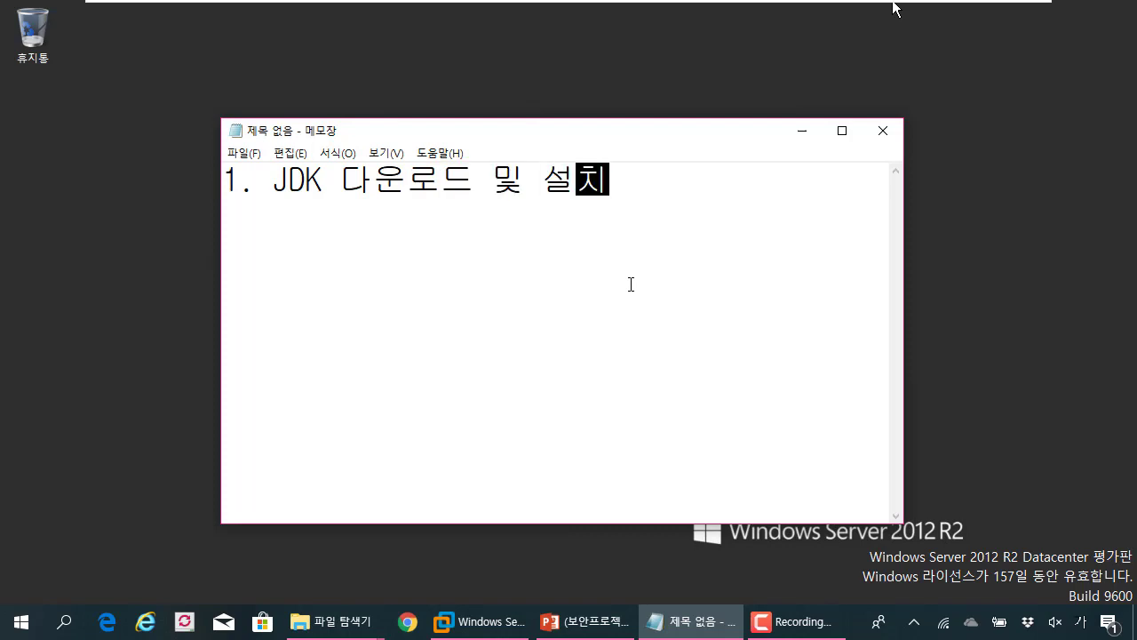
Add two more numbered lines to the list: "2. Eclipse" and "3. Tomcat".
key(Return)
text(2.)
key(Hangul)
text(Eclipse)
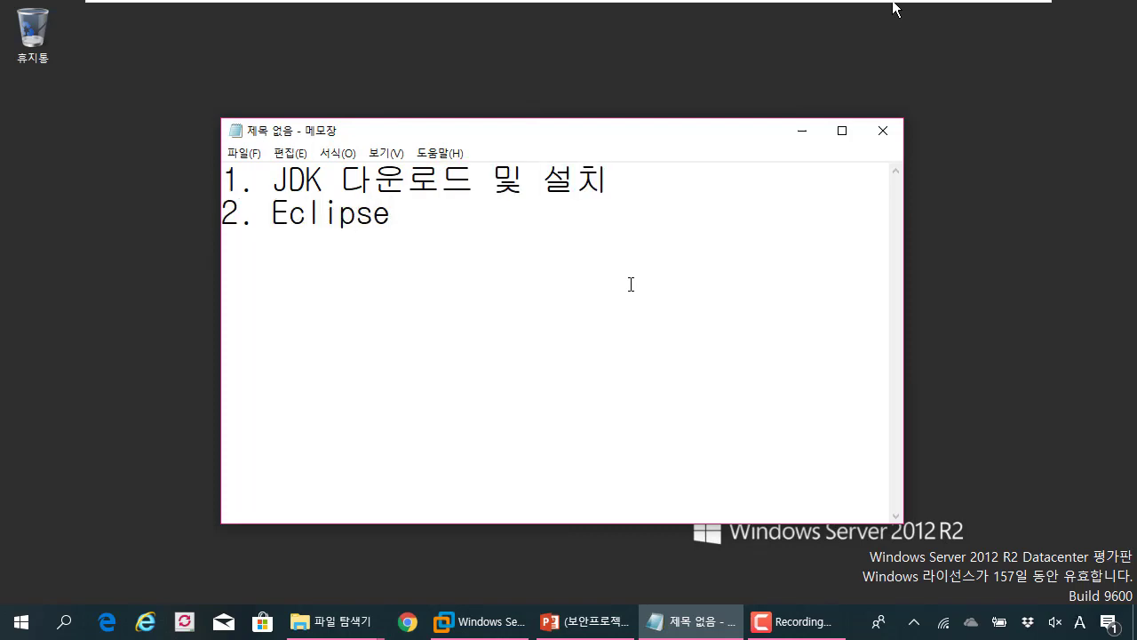
key(Return)
click(409, 220)
click(335, 246)
text(3. Tomcat)
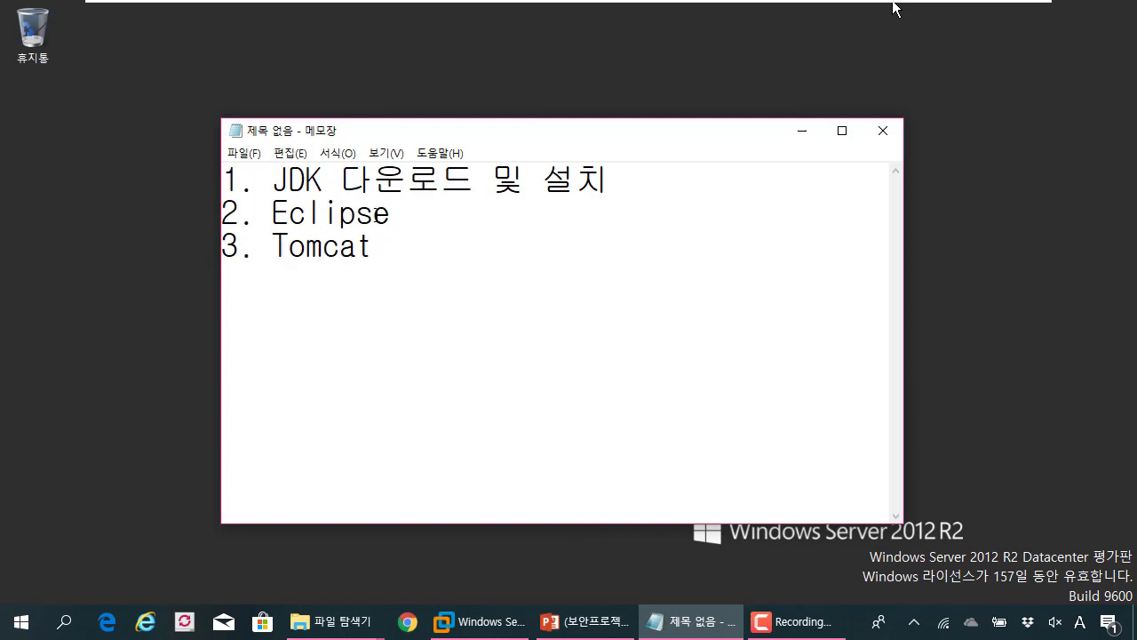
drag(387, 214, 257, 213)
click(258, 212)
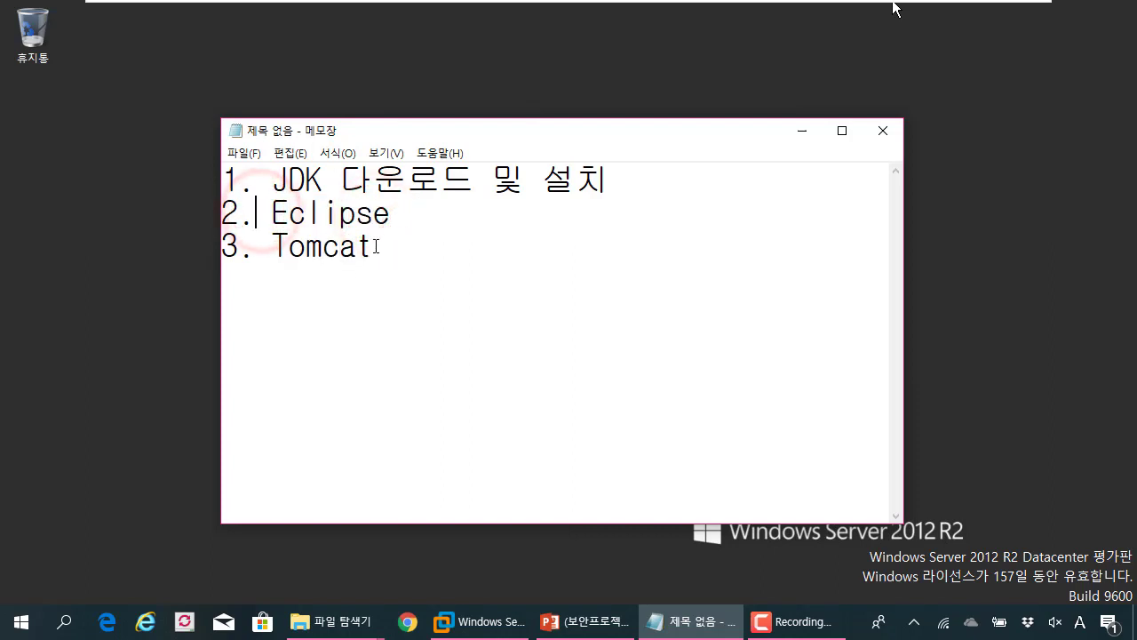
click(374, 247)
drag(386, 247, 258, 249)
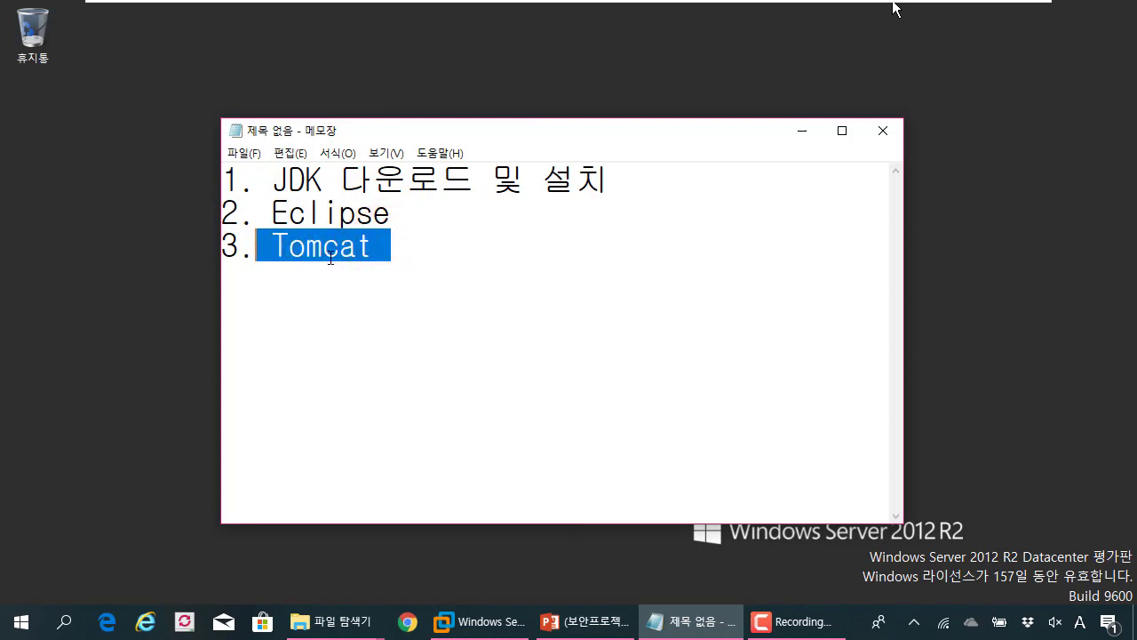
click(331, 259)
shift+click(376, 248)
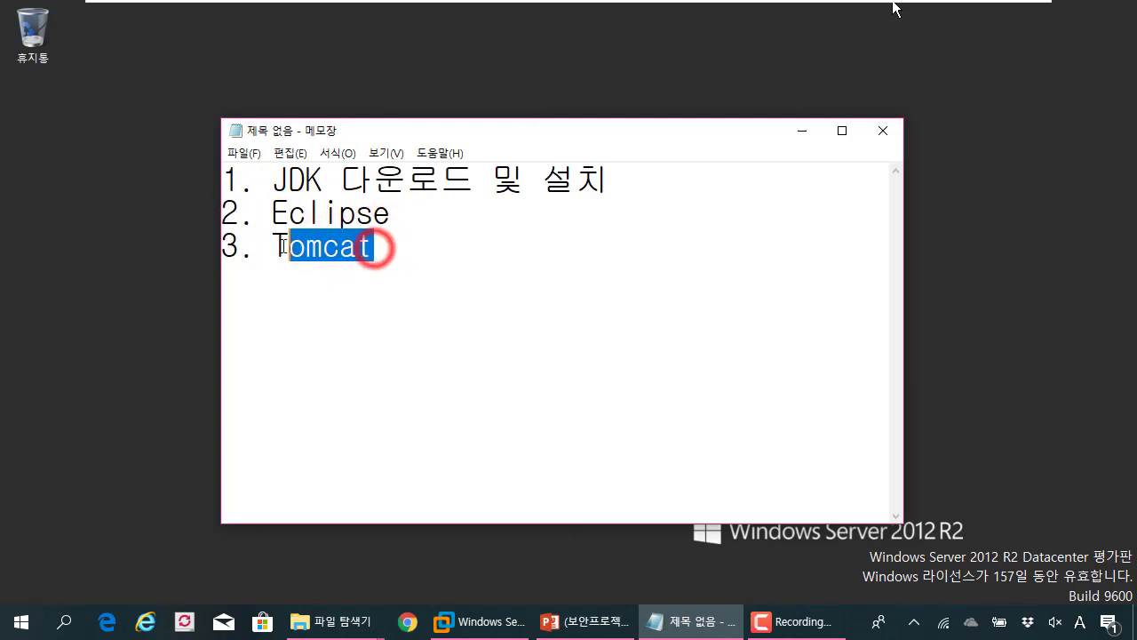
click(292, 247)
key(End)
click(399, 250)
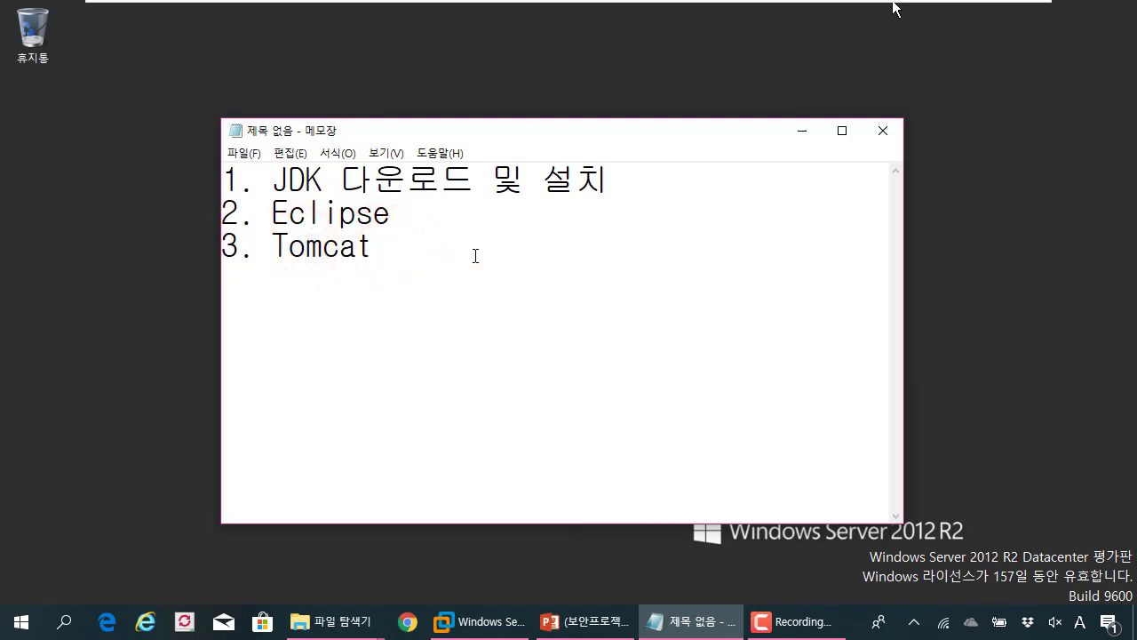
click(528, 266)
key(ctrl+a)
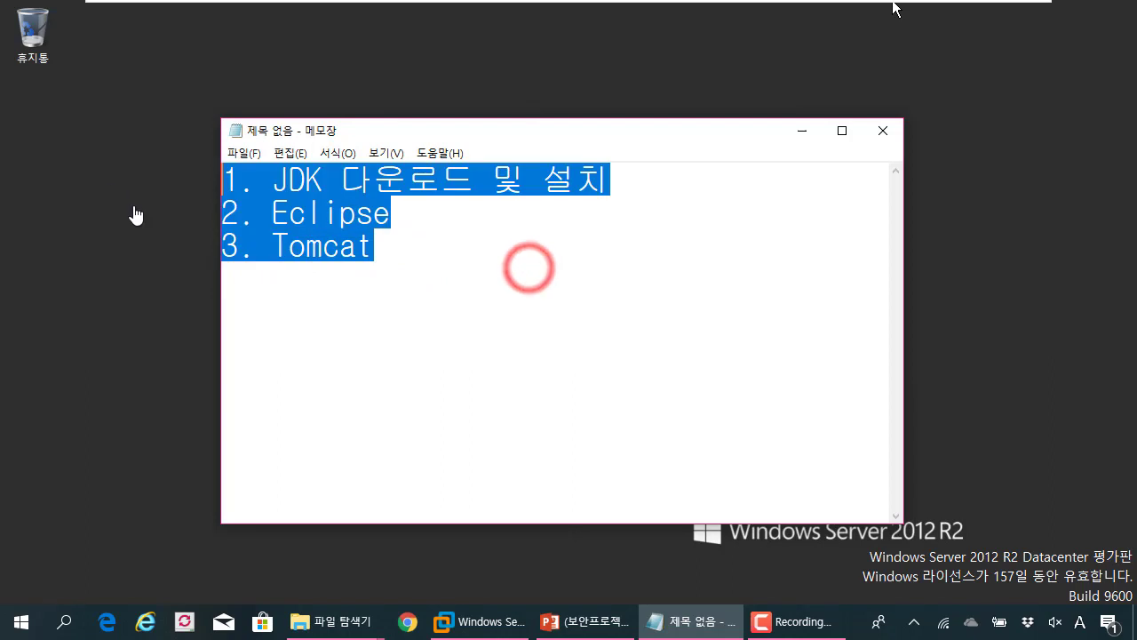
Return to the virtual machine and check the local server's IE Enhanced Security Configuration for administrators and users in Server Manager.
click(133, 210)
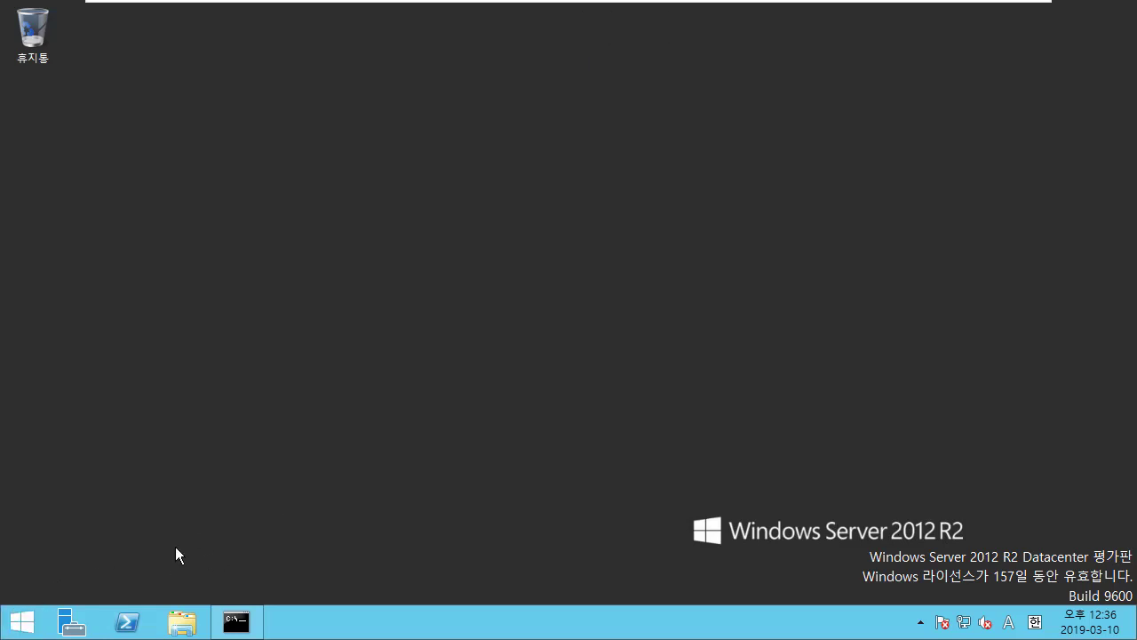
click(20, 619)
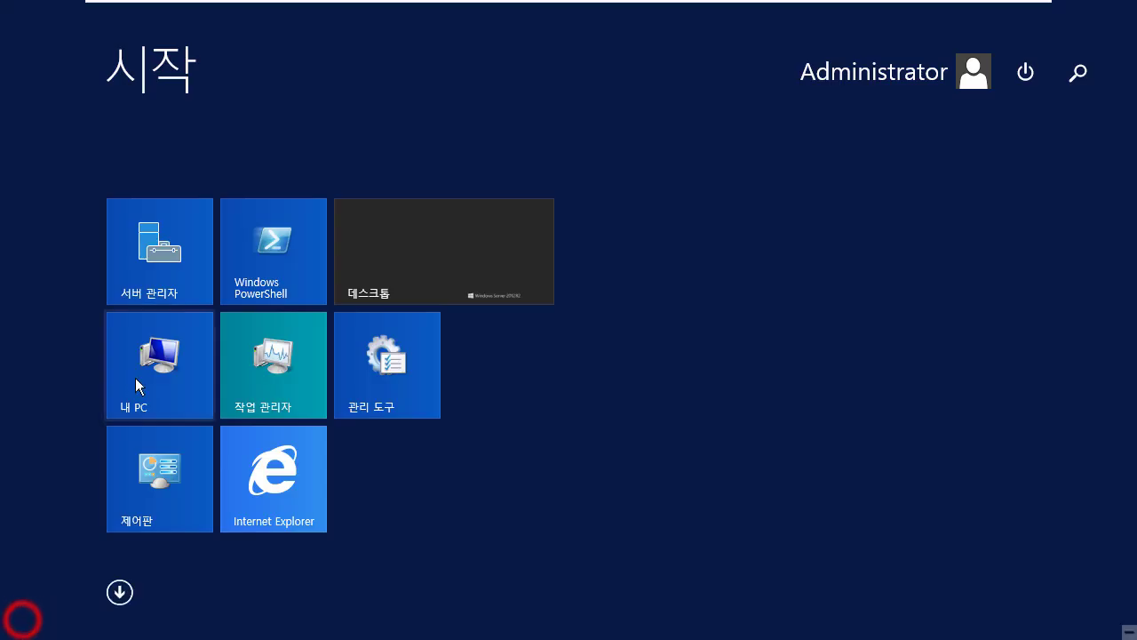
click(157, 268)
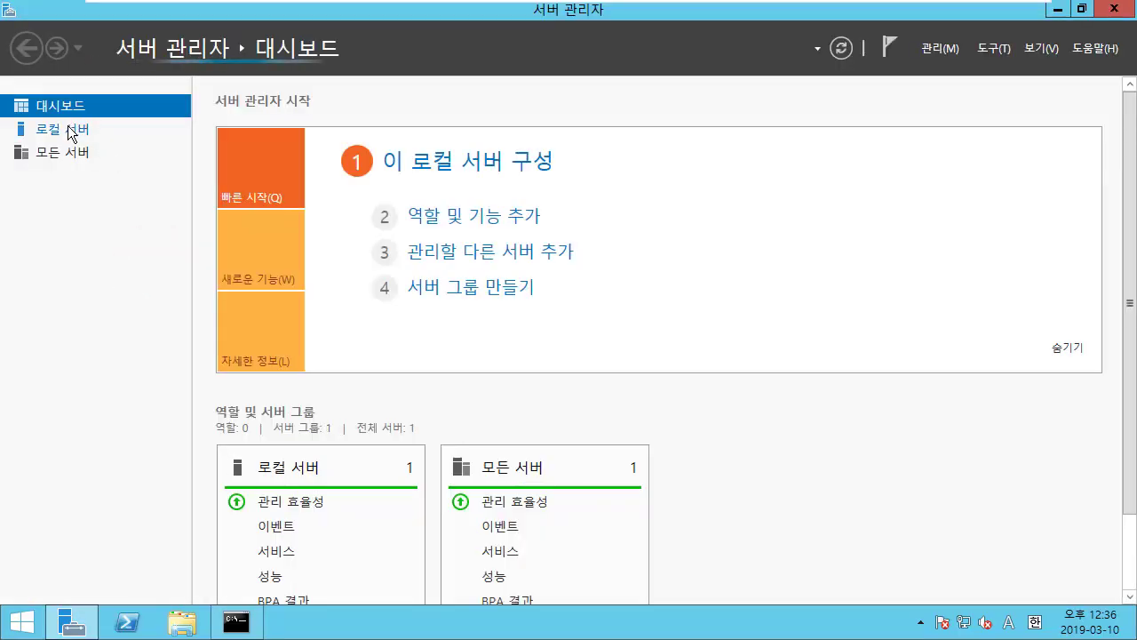
click(67, 127)
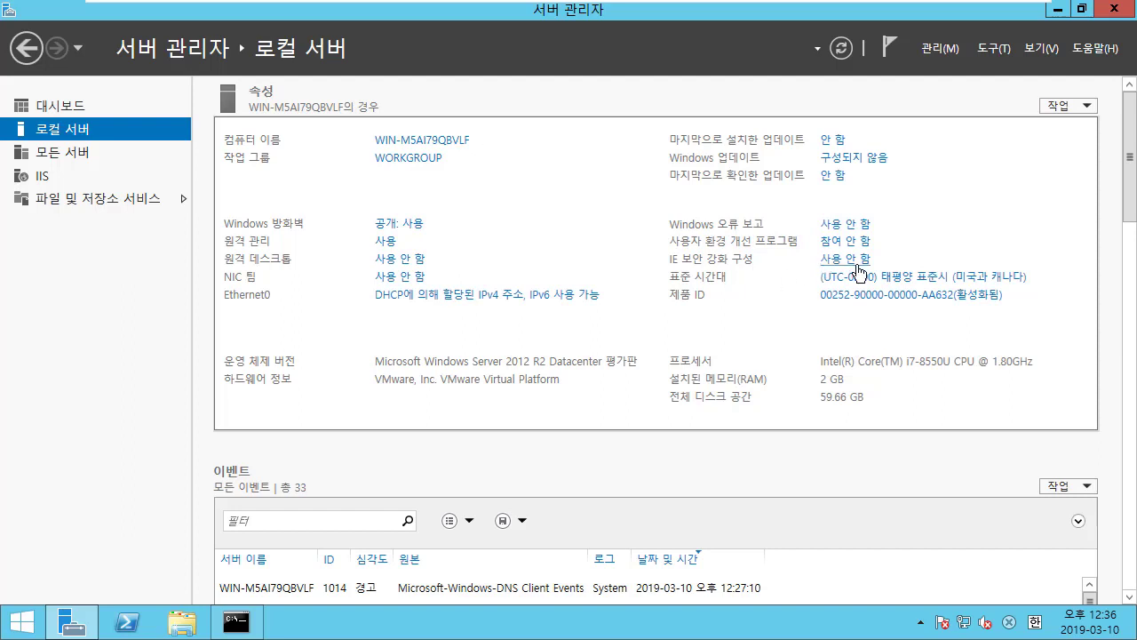
click(855, 259)
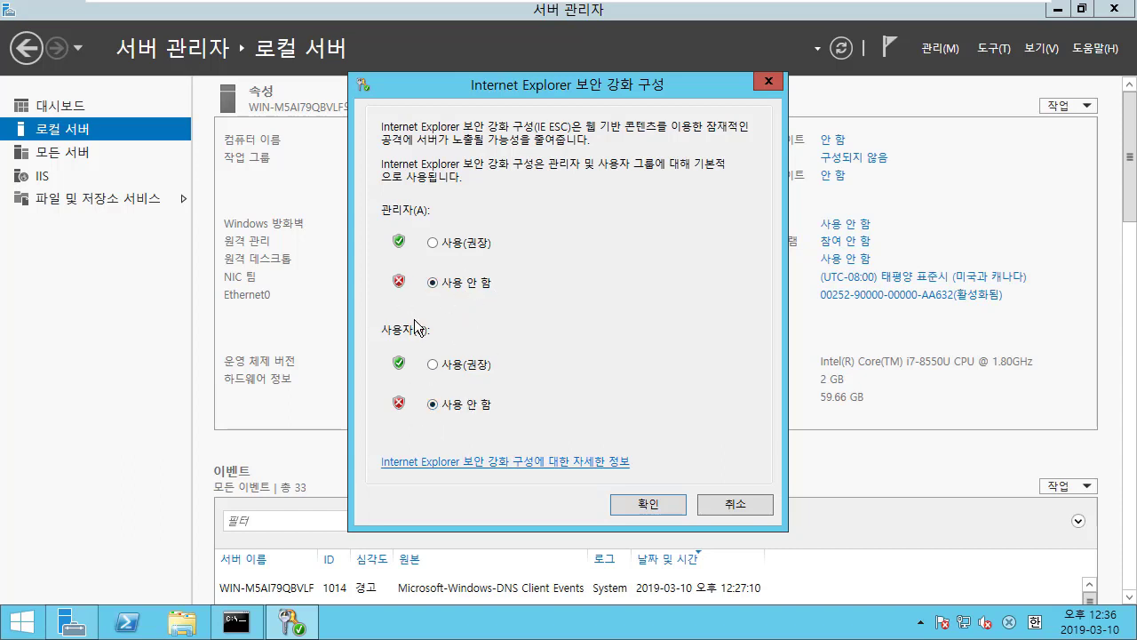
click(661, 506)
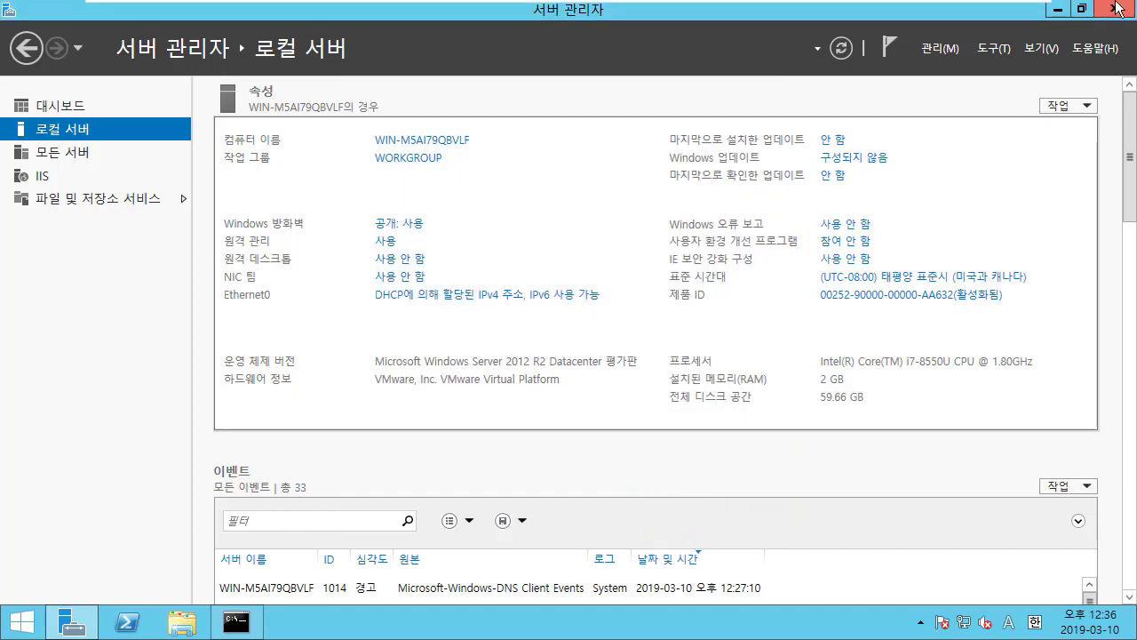
click(1117, 9)
click(539, 347)
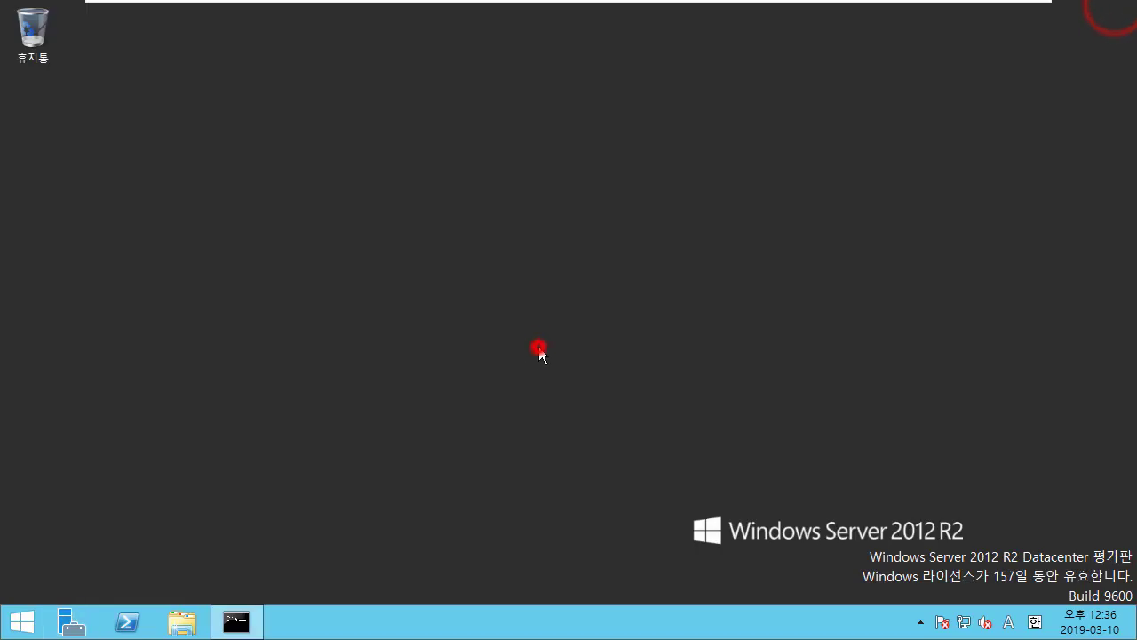
click(36, 620)
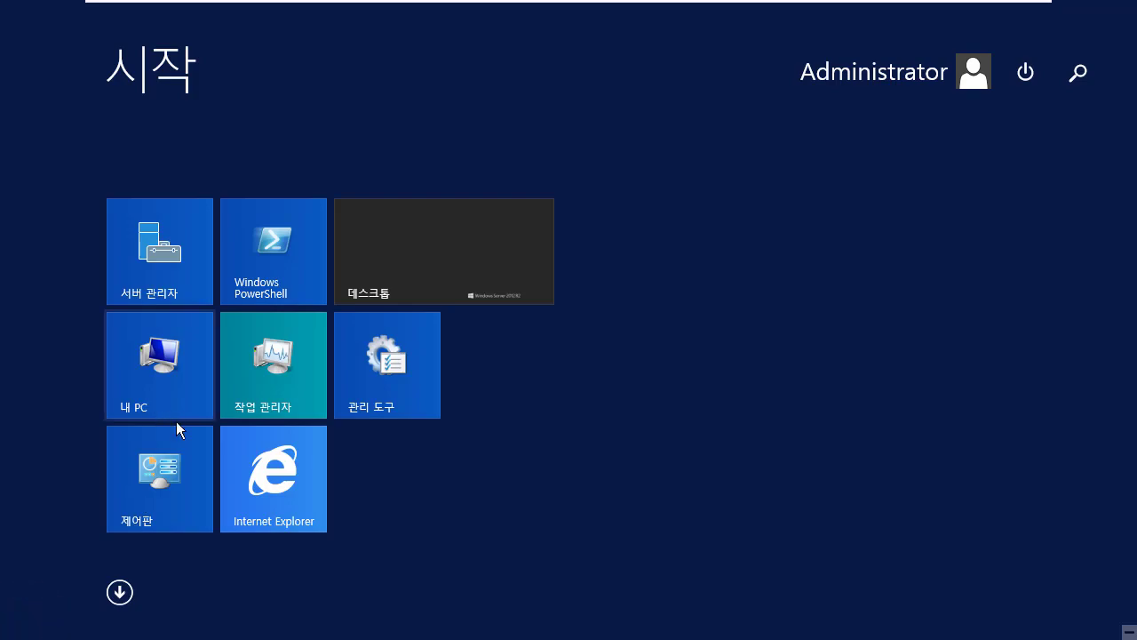
click(241, 470)
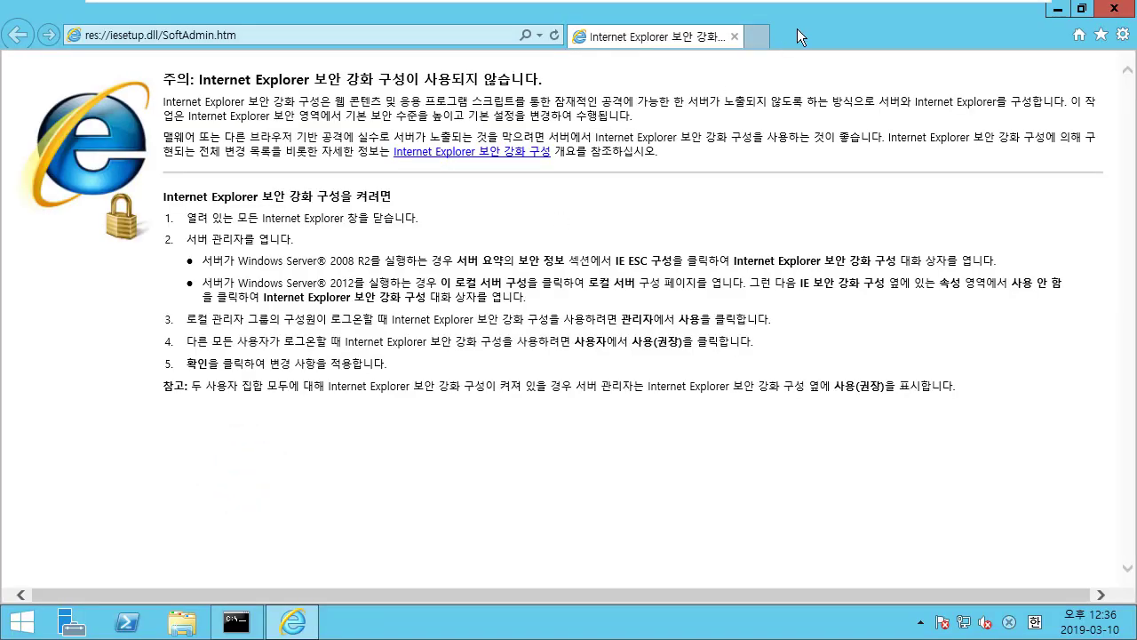
double_click(797, 29)
click(648, 71)
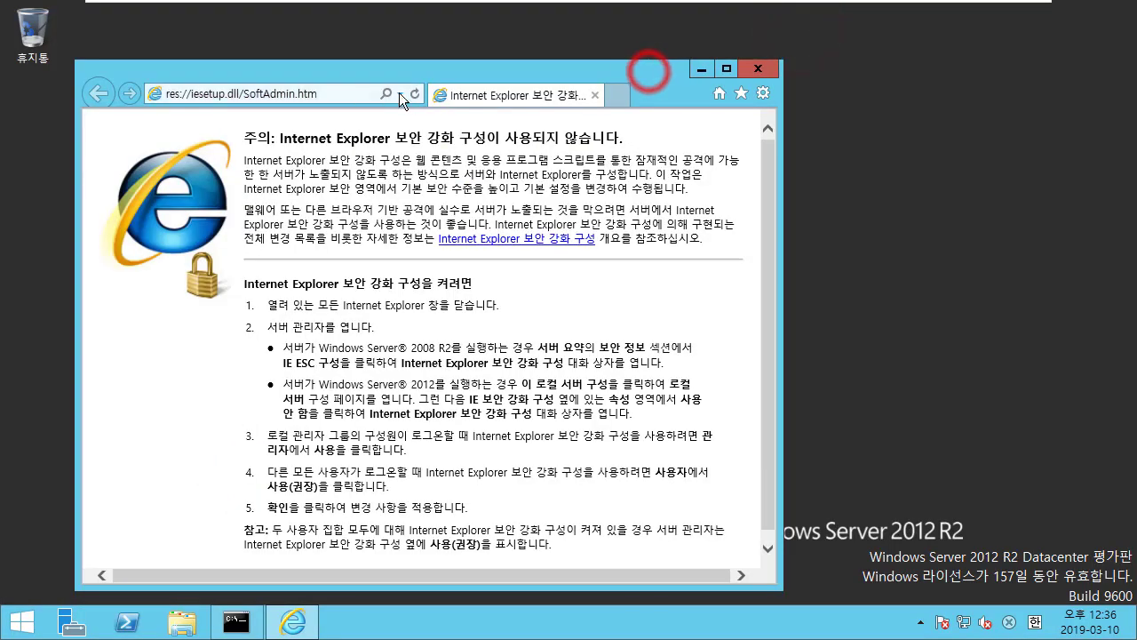
click(332, 93)
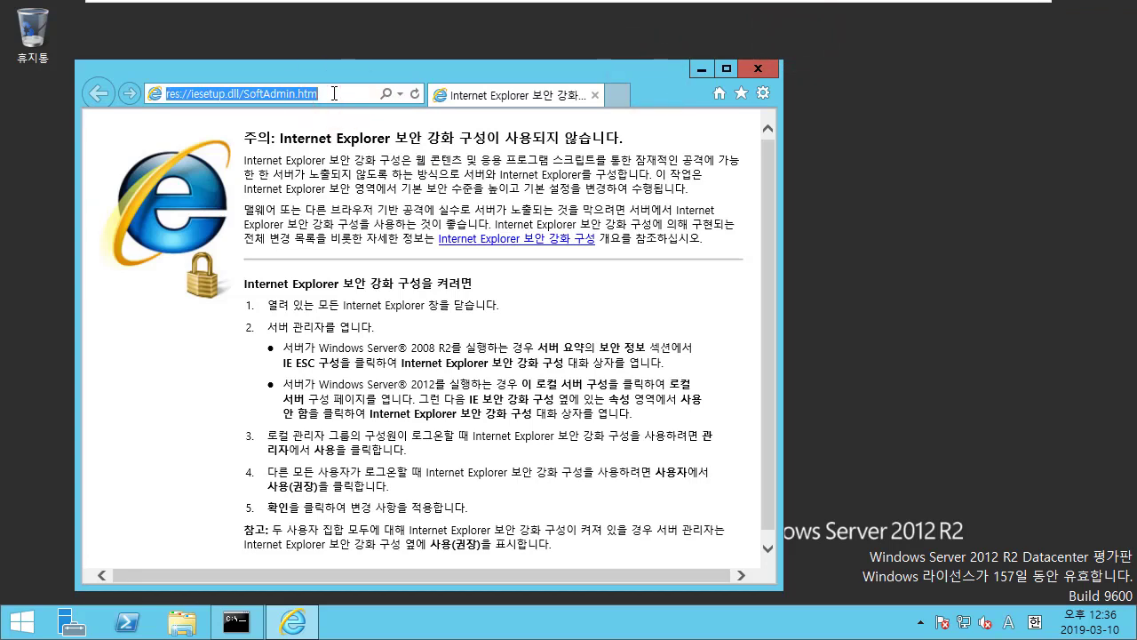
text(www.google.com/)
key(Return)
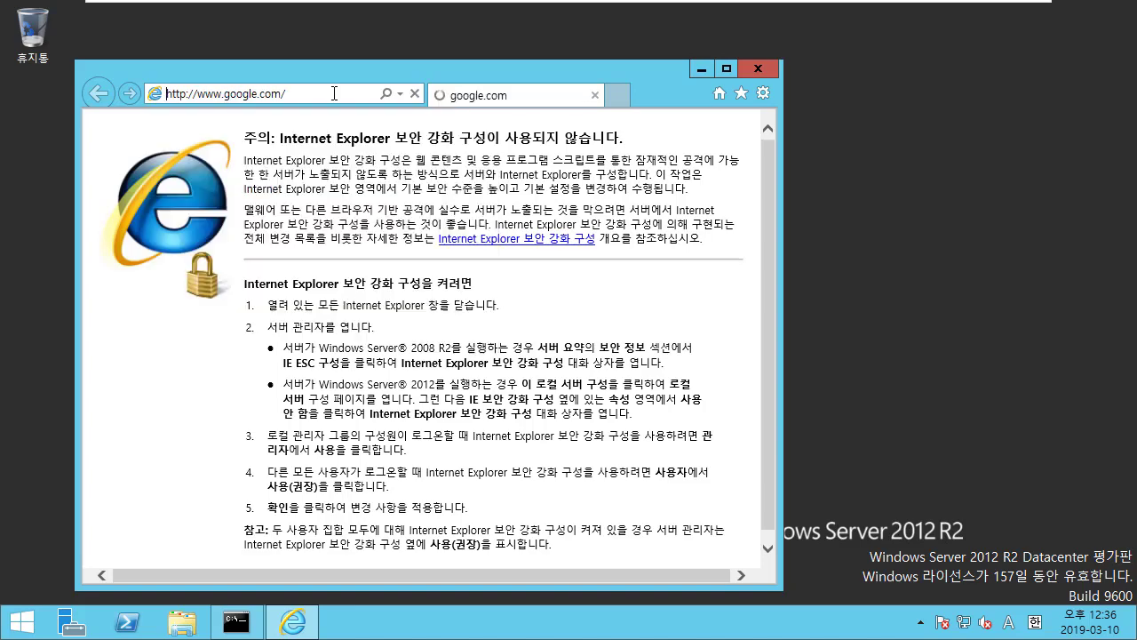
Maximize the browser window and search Google for "JDK download".
double_click(729, 71)
click(990, 322)
click(658, 386)
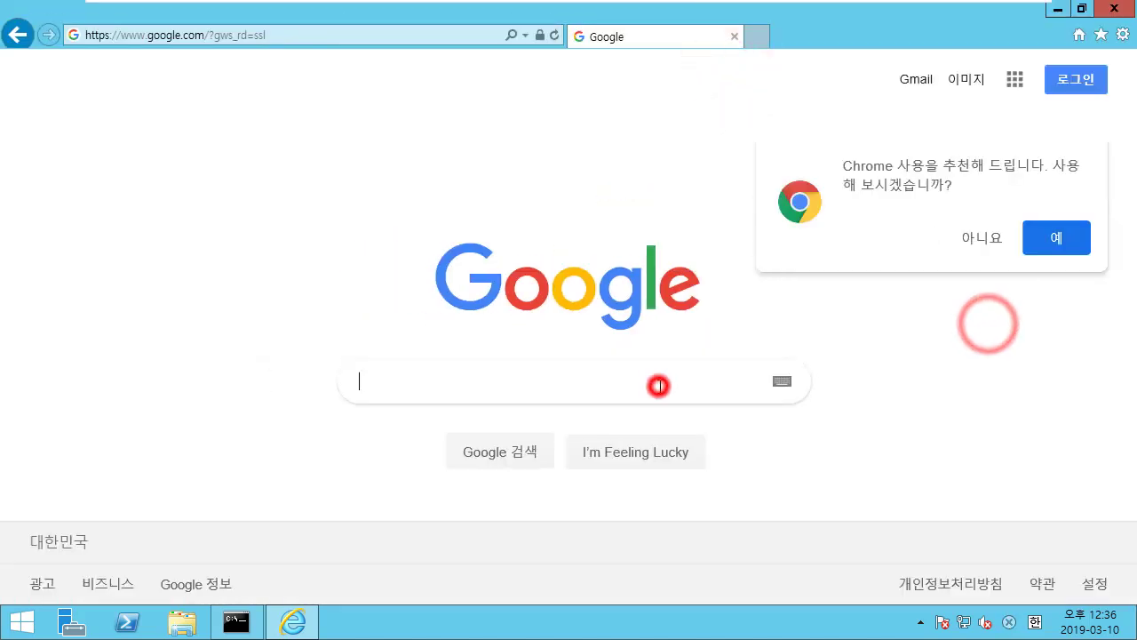
text(JDK )
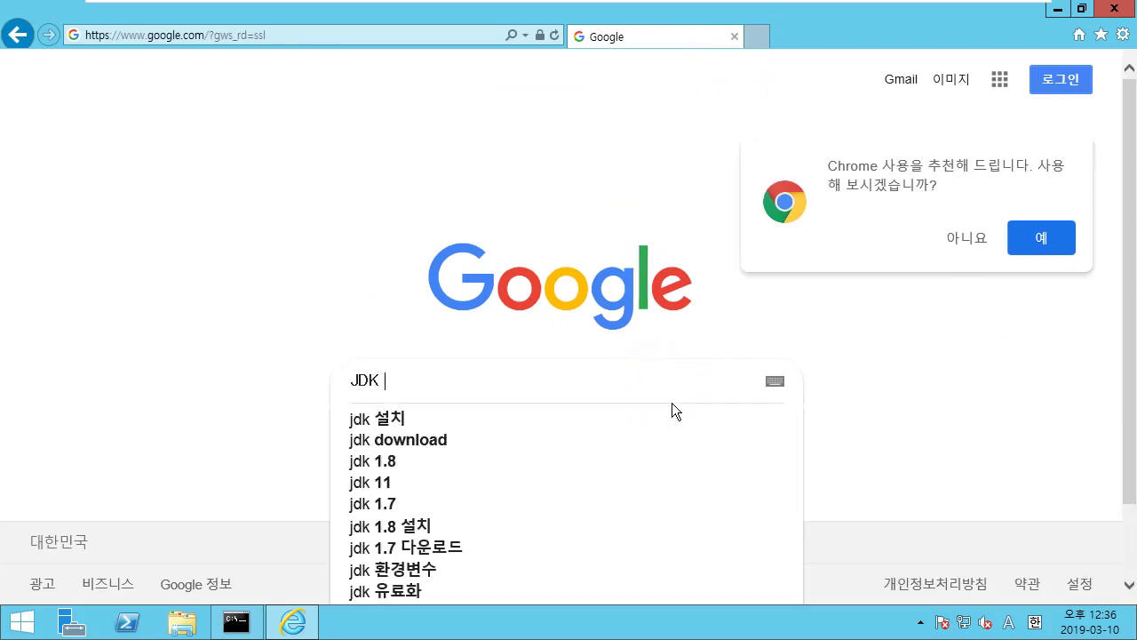
text(d)
key(BackSpace)
text(download)
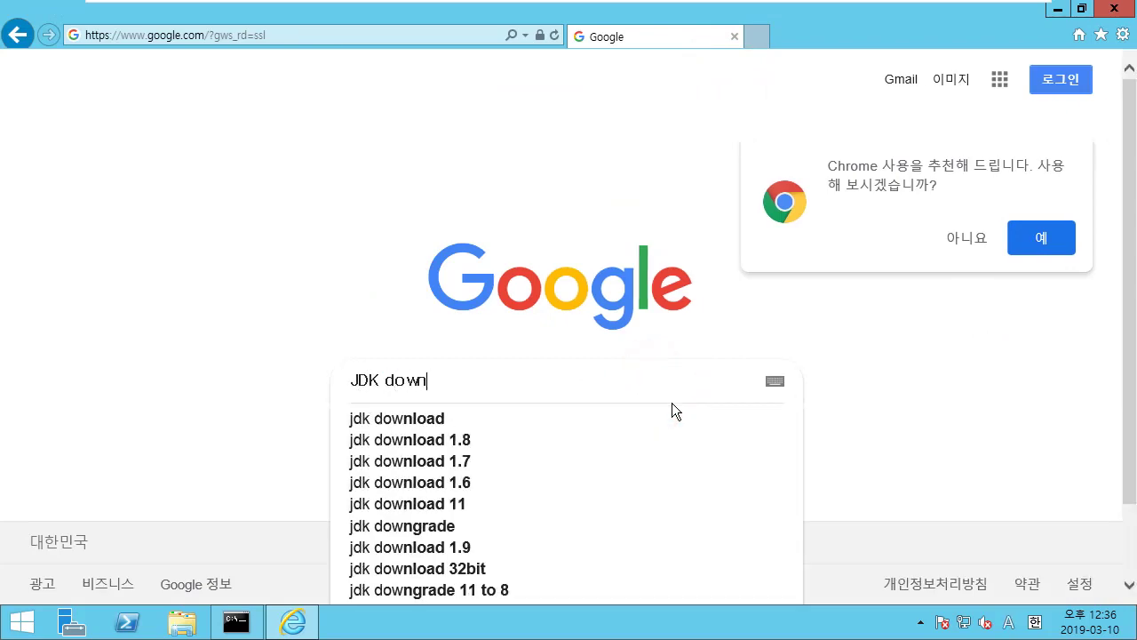
key(Return)
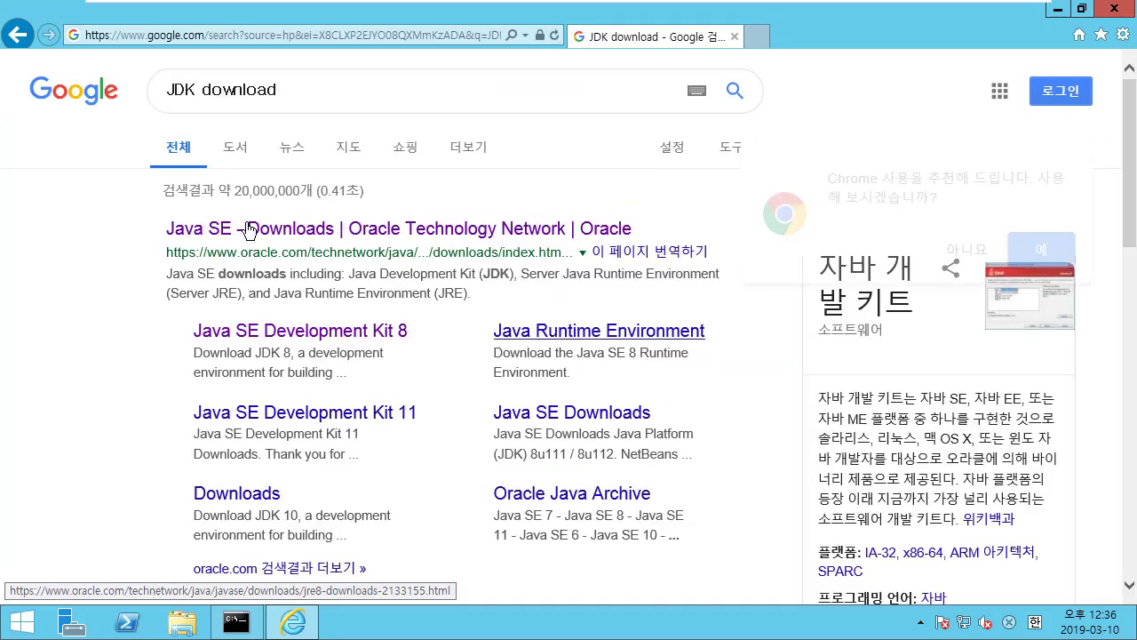
Open Oracle's Java SE Downloads search result, continuing past the certificate warning and accepting all cookies.
click(306, 233)
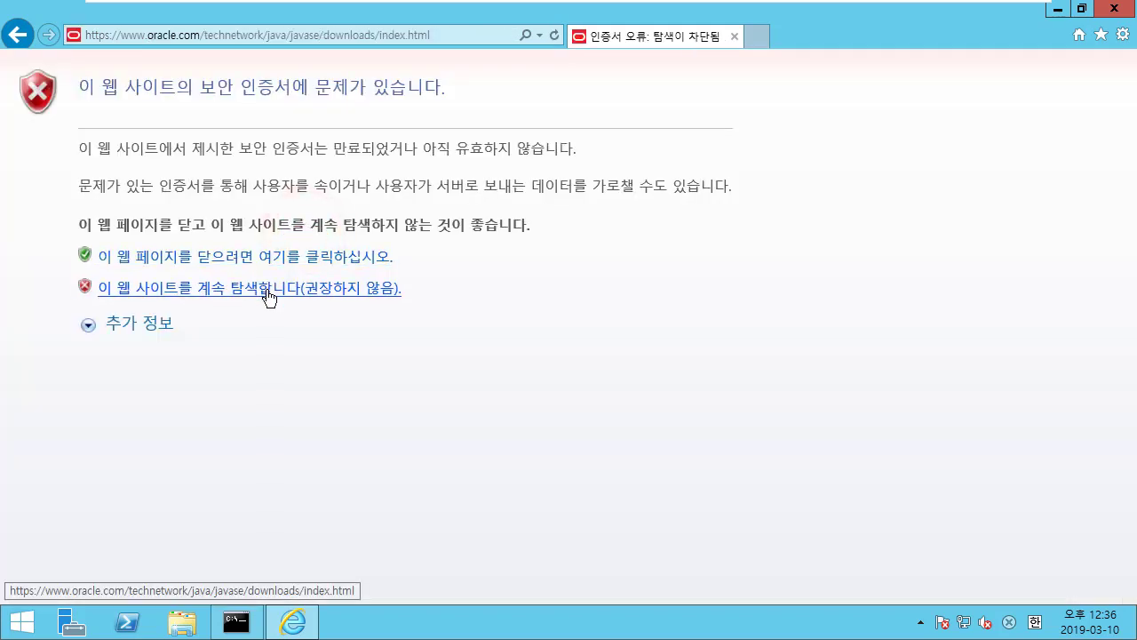
click(271, 290)
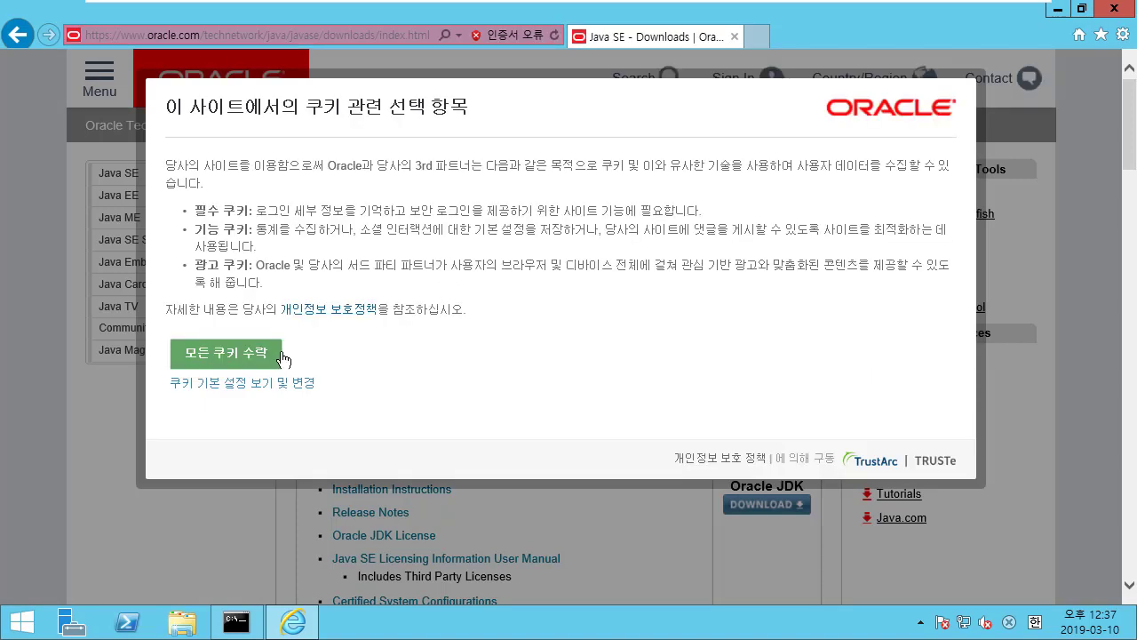
click(254, 362)
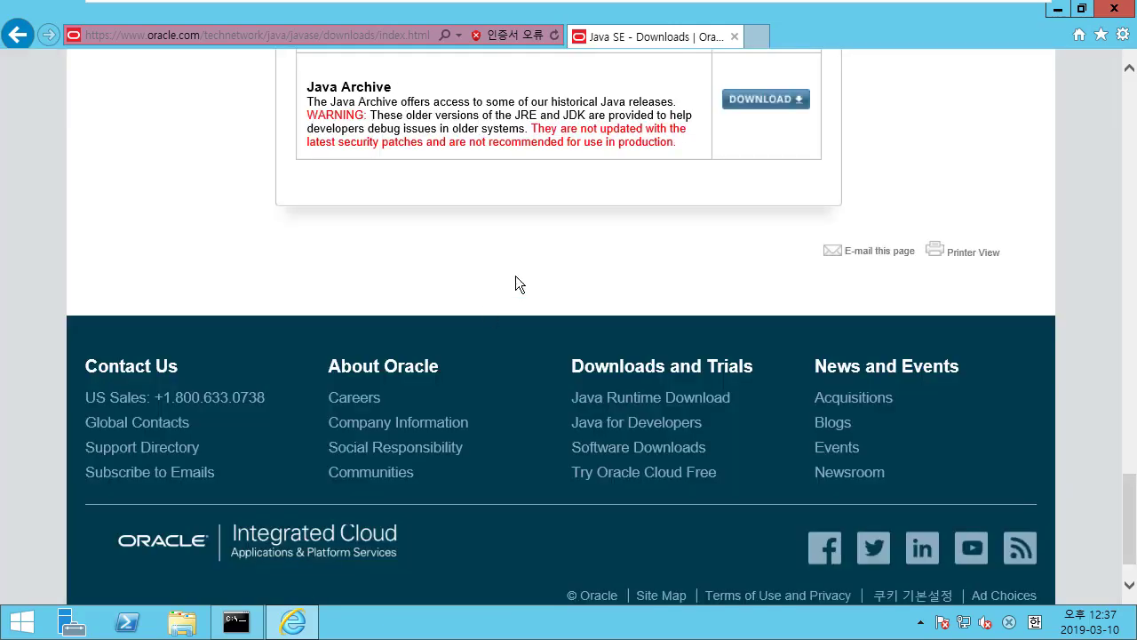
Open the JDK download page for the Java SE 8u201 / Java SE 8u202 release and go to its file list.
scroll(516, 277, up, 5)
scroll(516, 277, up, 8)
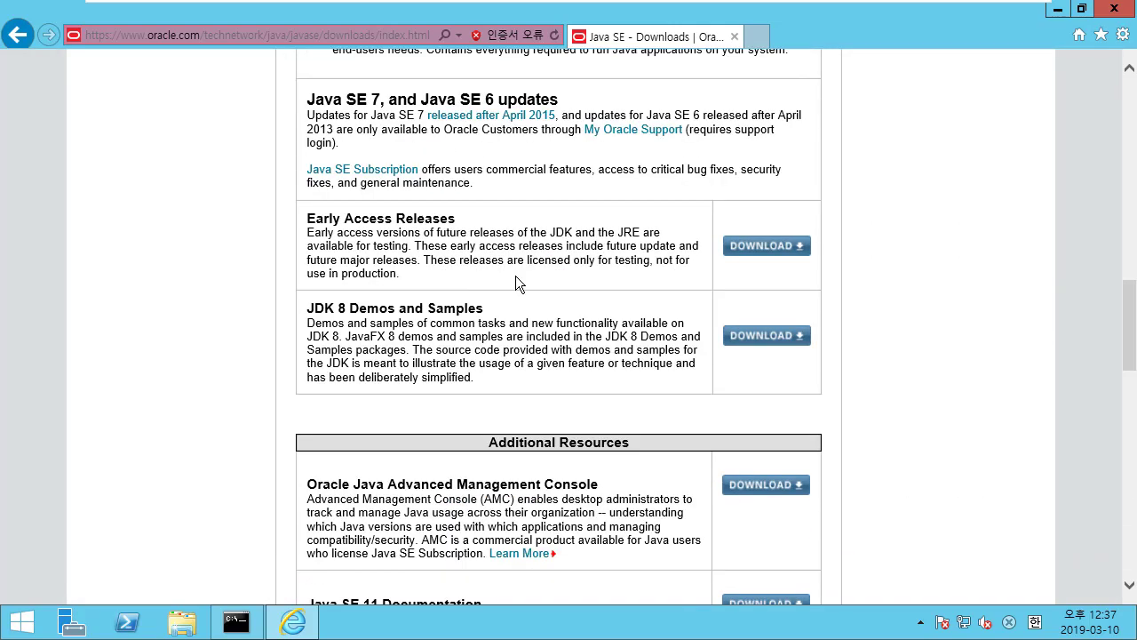
scroll(518, 282, up, 10)
scroll(518, 283, down, 4)
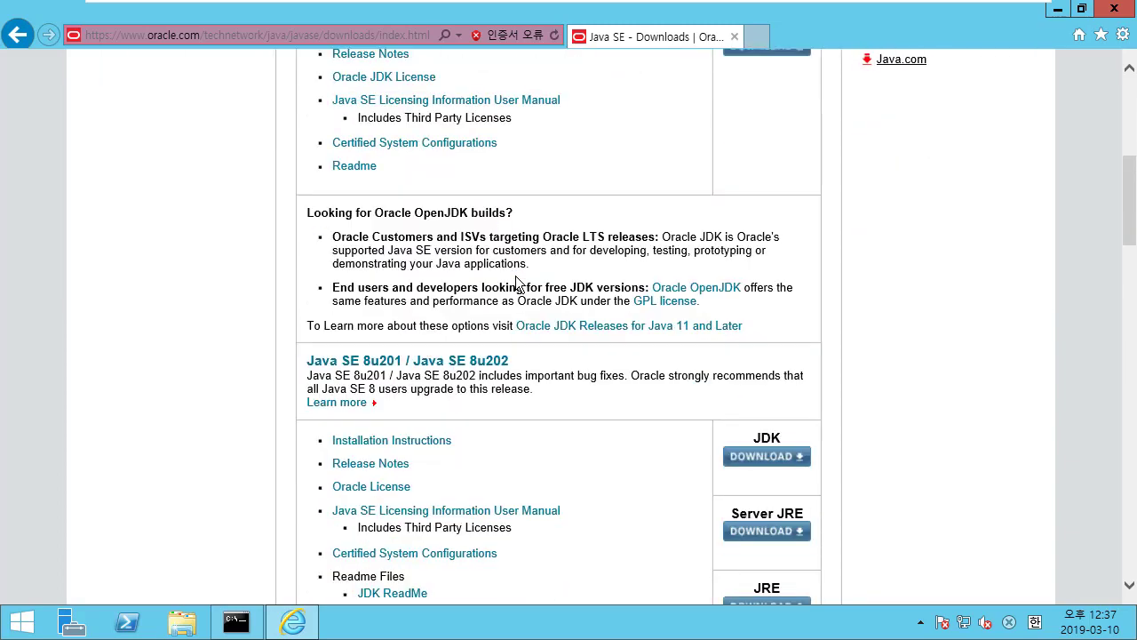
scroll(397, 360, down, 1)
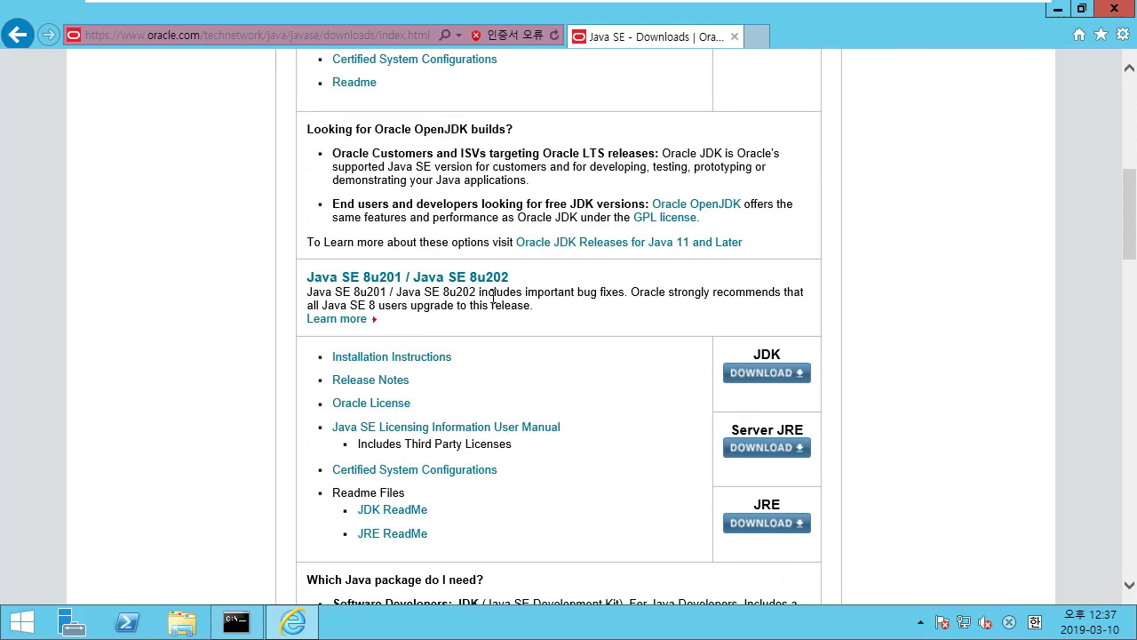
scroll(493, 296, down, 1)
click(786, 296)
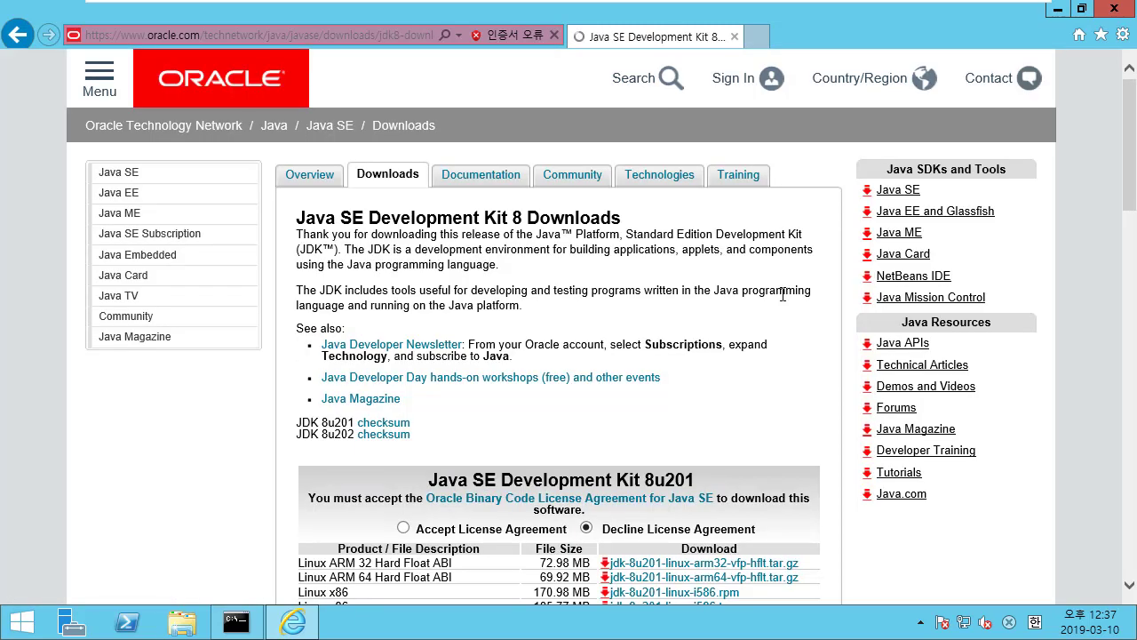
scroll(550, 395, down, 4)
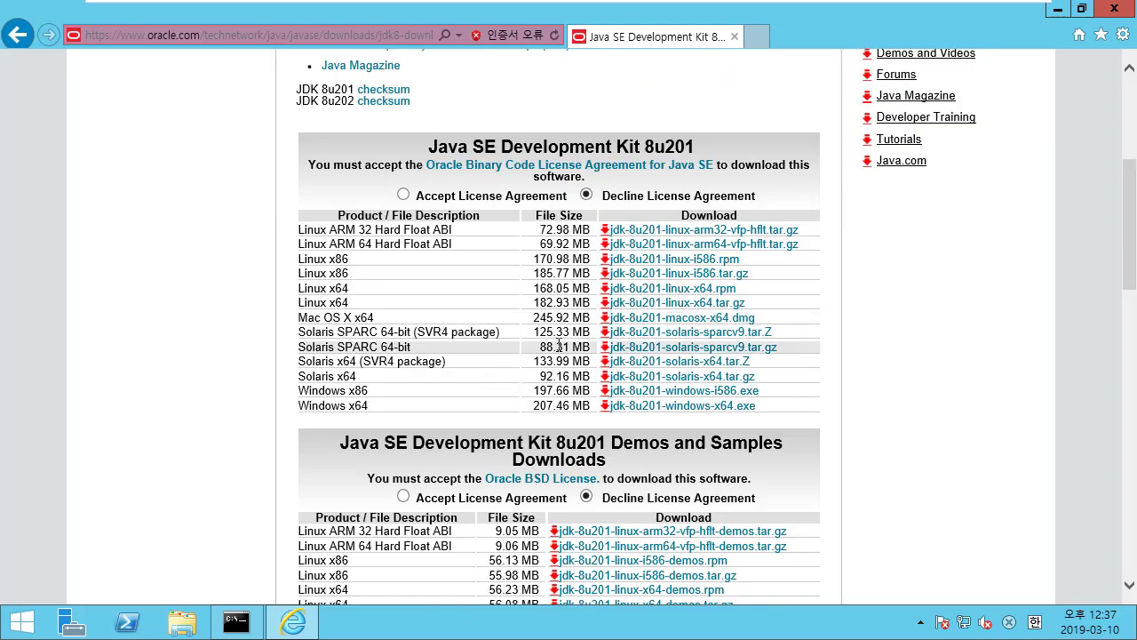
Accept the Java SE Development Kit 8u201 license and save jdk-8u201-windows-x64.exe, continuing past the certificate warning.
scroll(559, 347, down, 1)
ctrl+scroll(559, 347, up, 1)
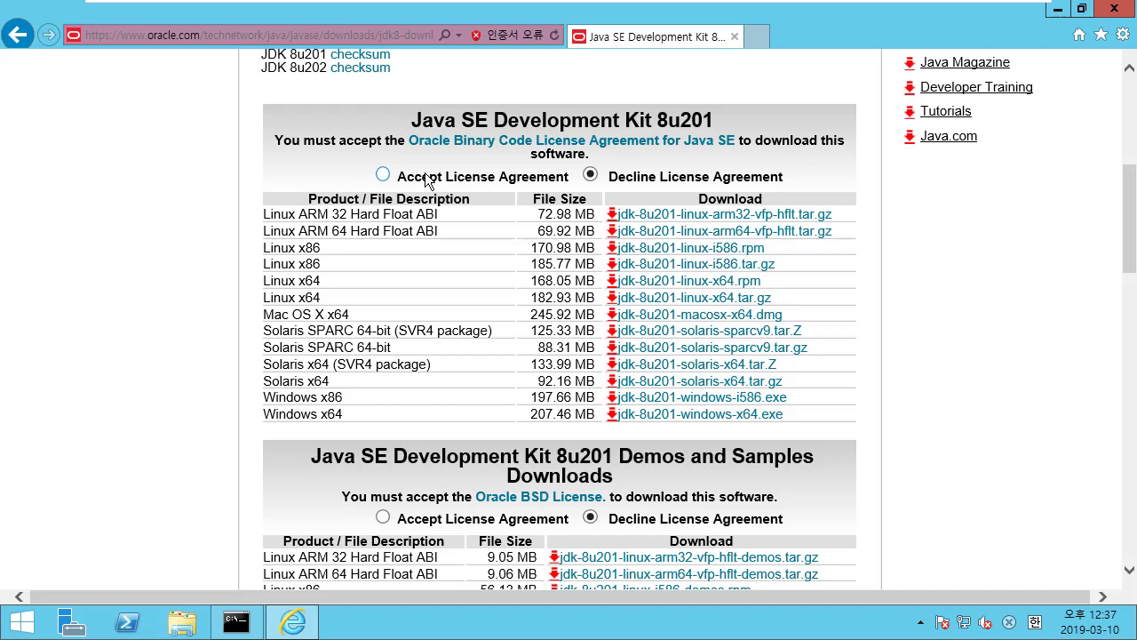
click(383, 175)
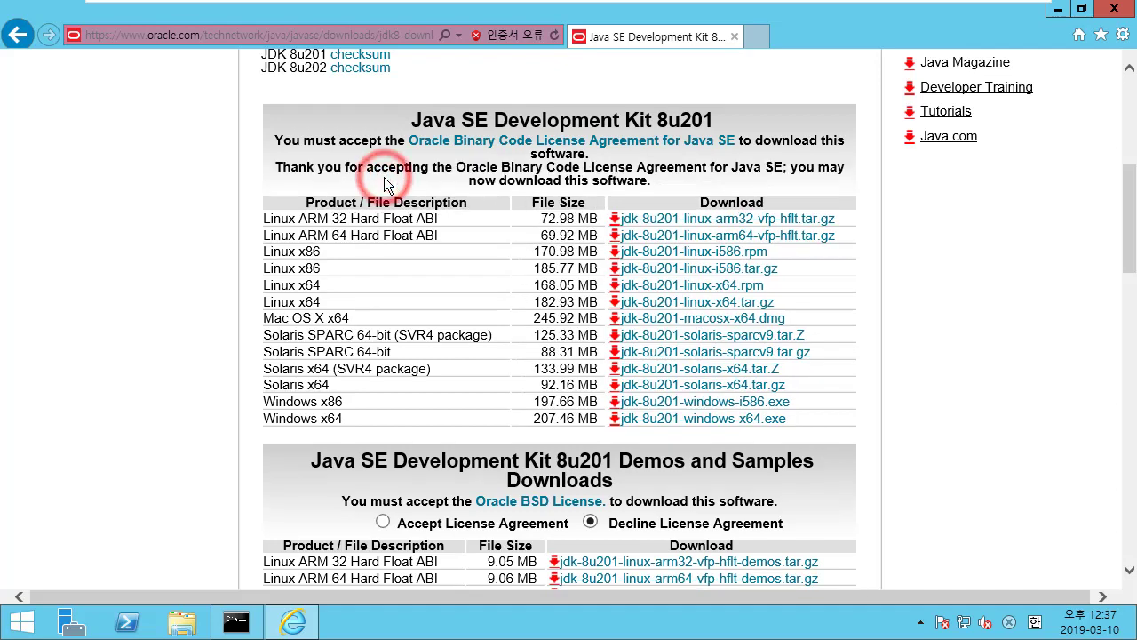
scroll(961, 249, down, 2)
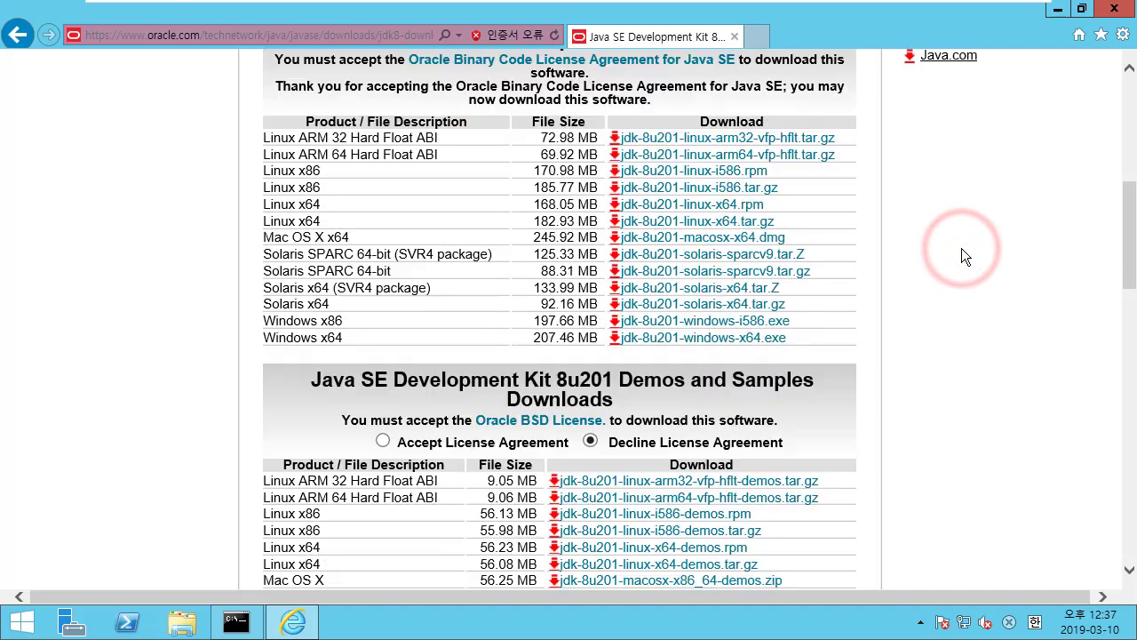
click(699, 338)
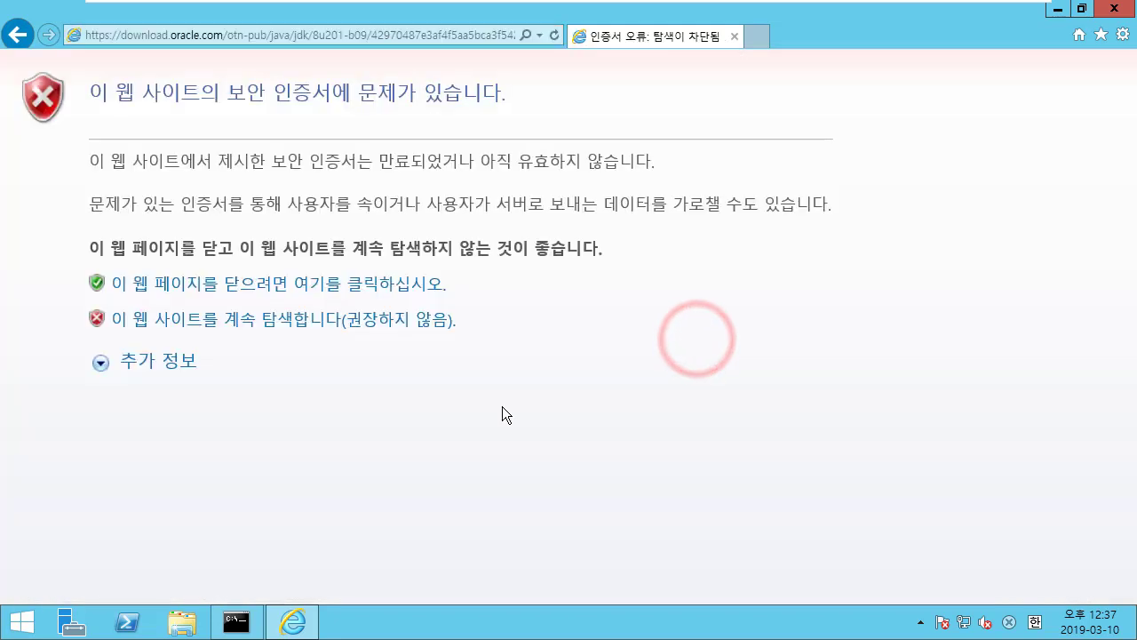
click(322, 330)
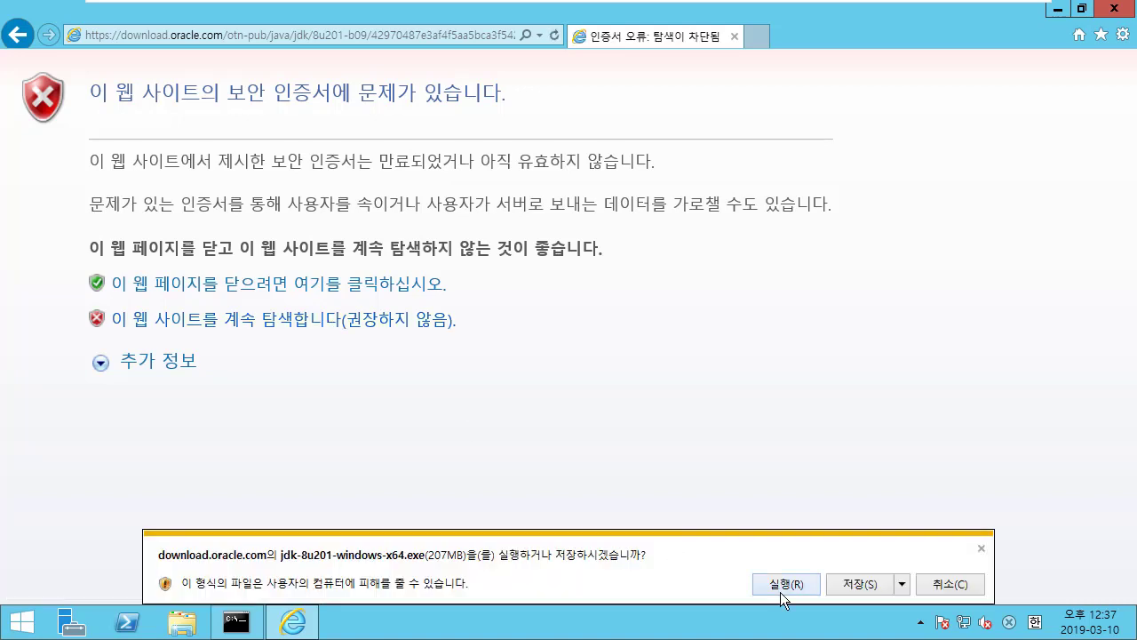
click(836, 584)
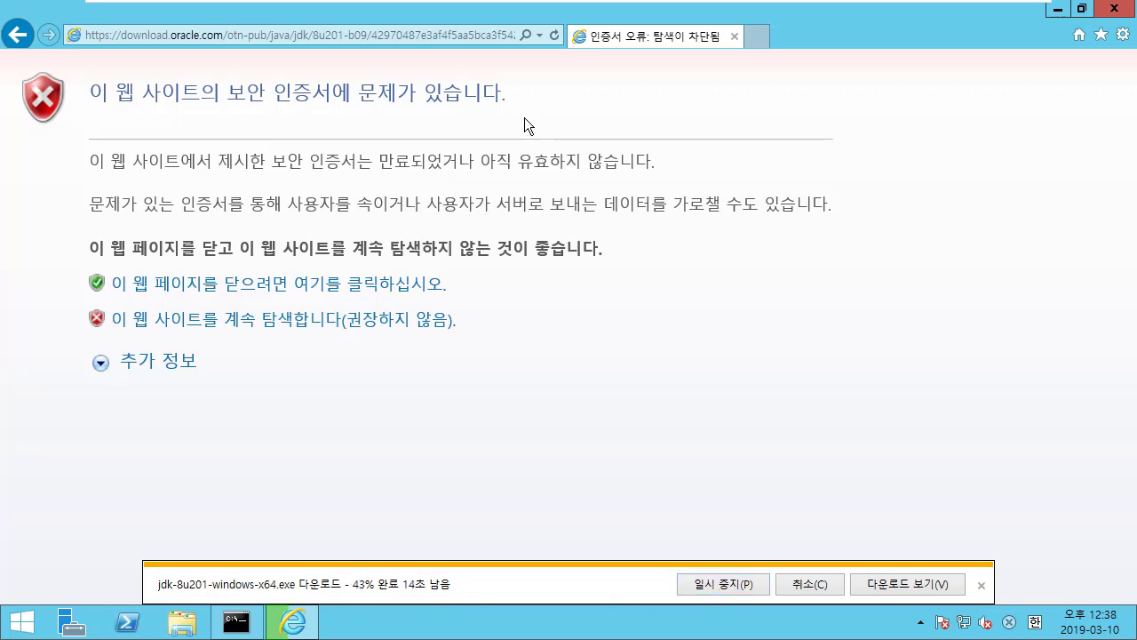
click(483, 34)
text(www.)
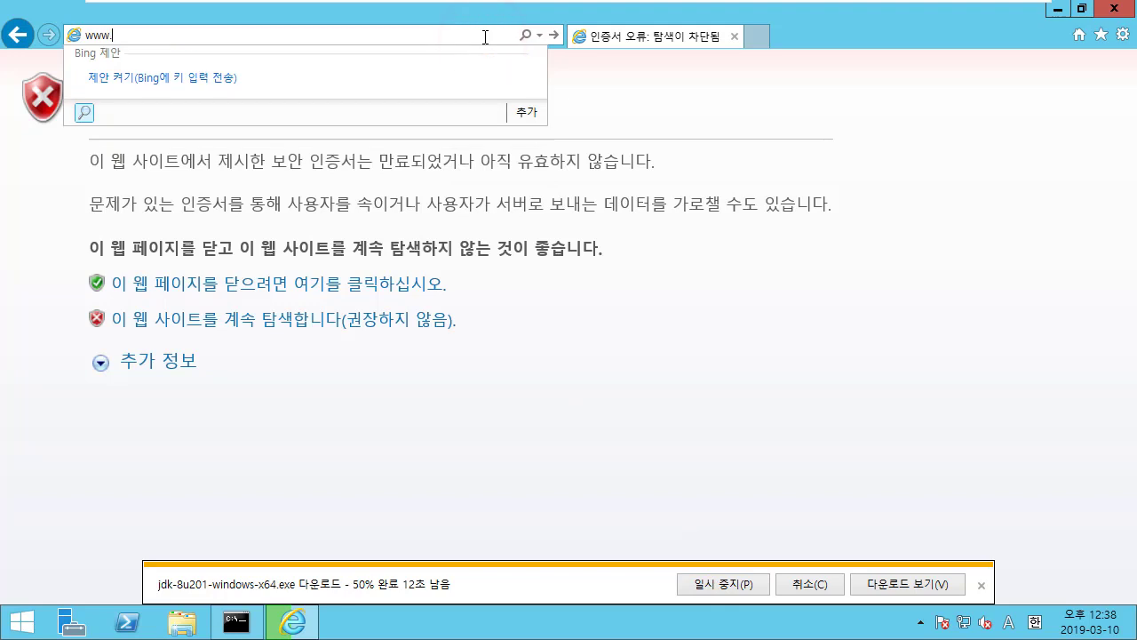
text(google.com/)
key(Return)
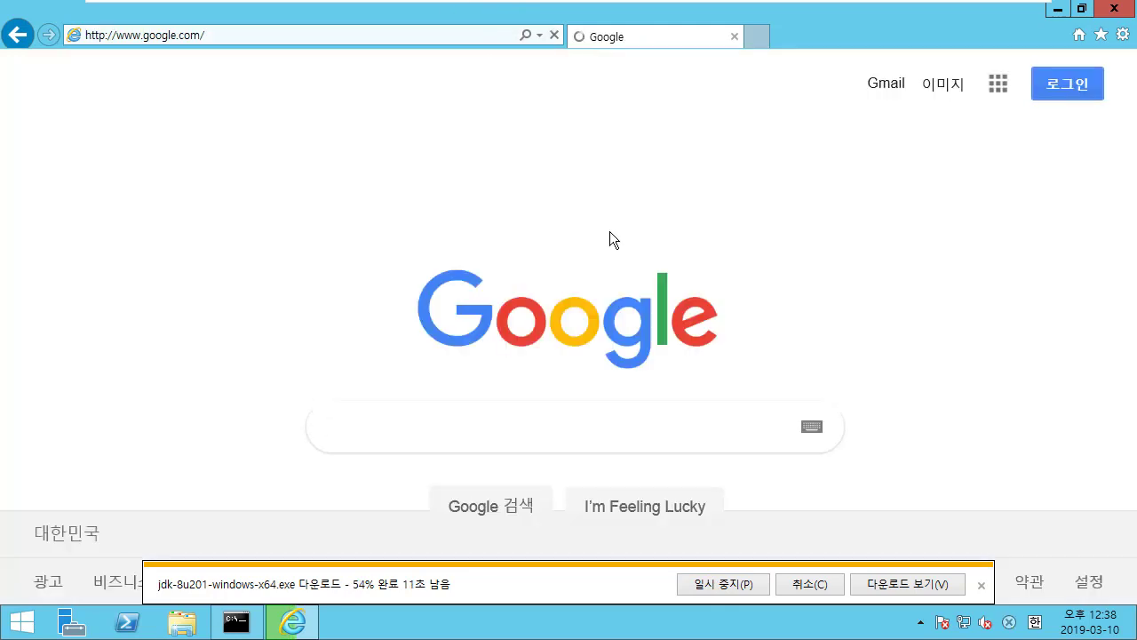
click(562, 419)
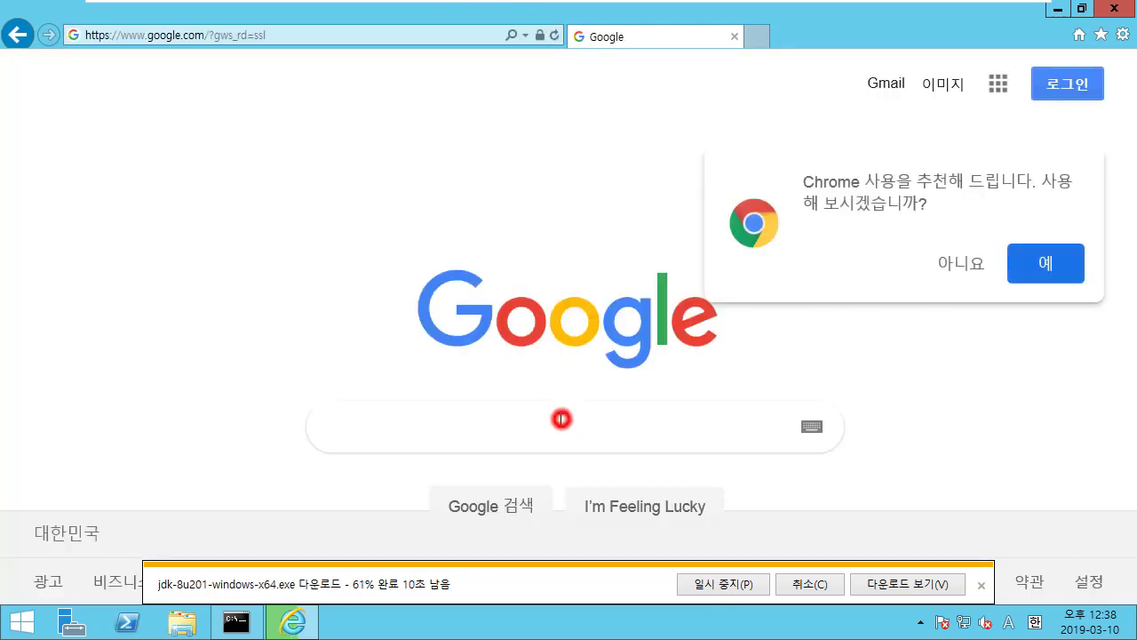
click(969, 267)
click(678, 427)
text(e)
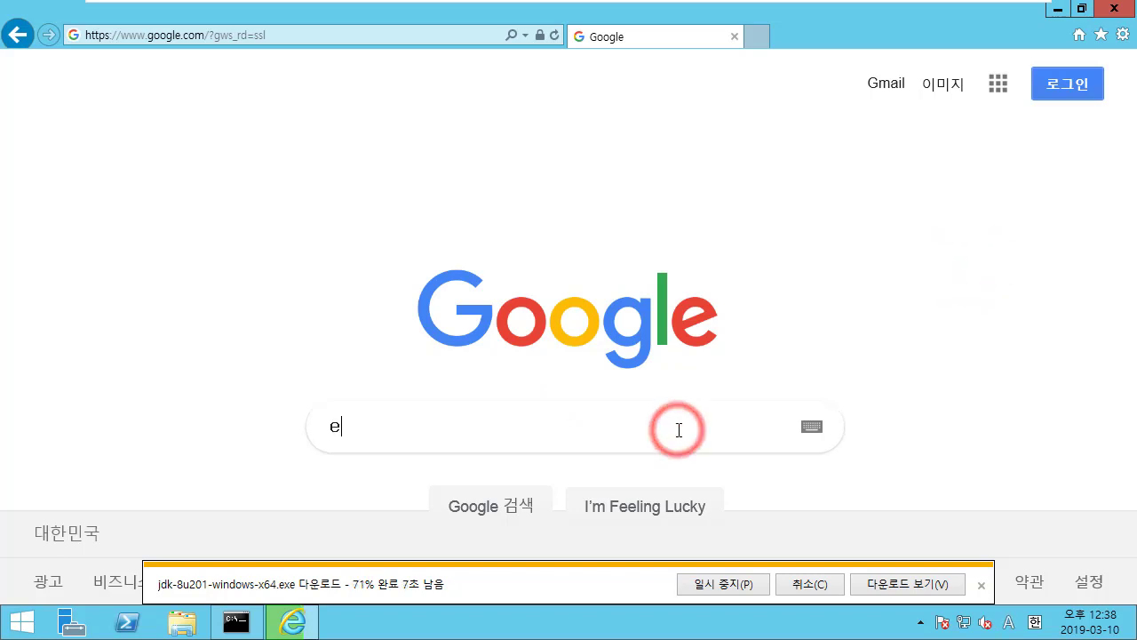
text(clipse)
key(Return)
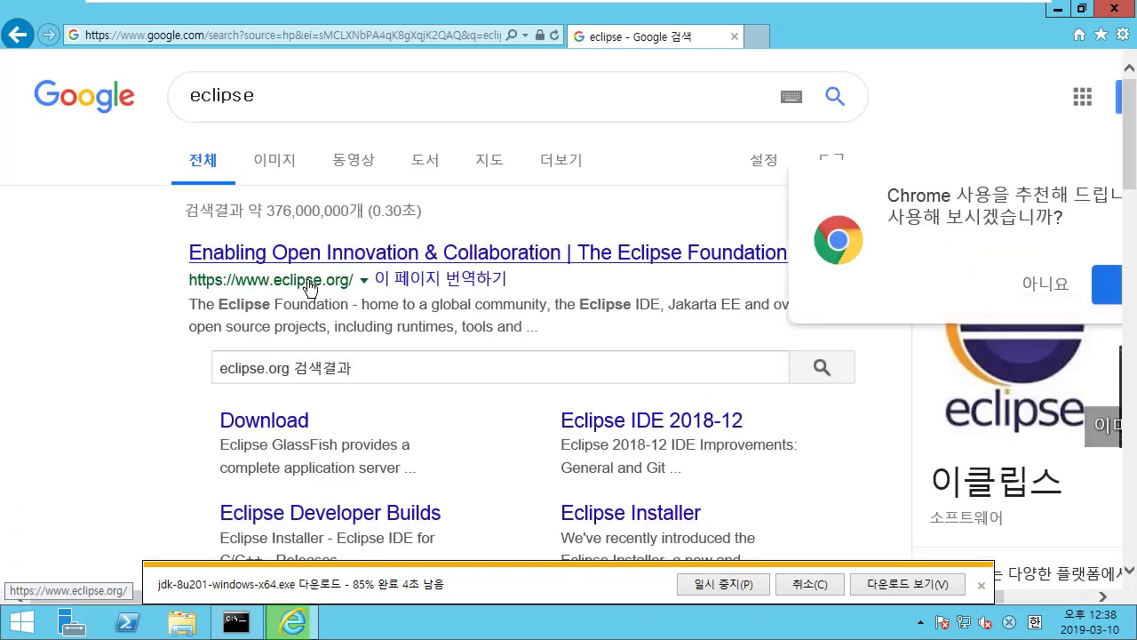
Open the Eclipse Foundation search result and go to the site's downloads page.
click(325, 256)
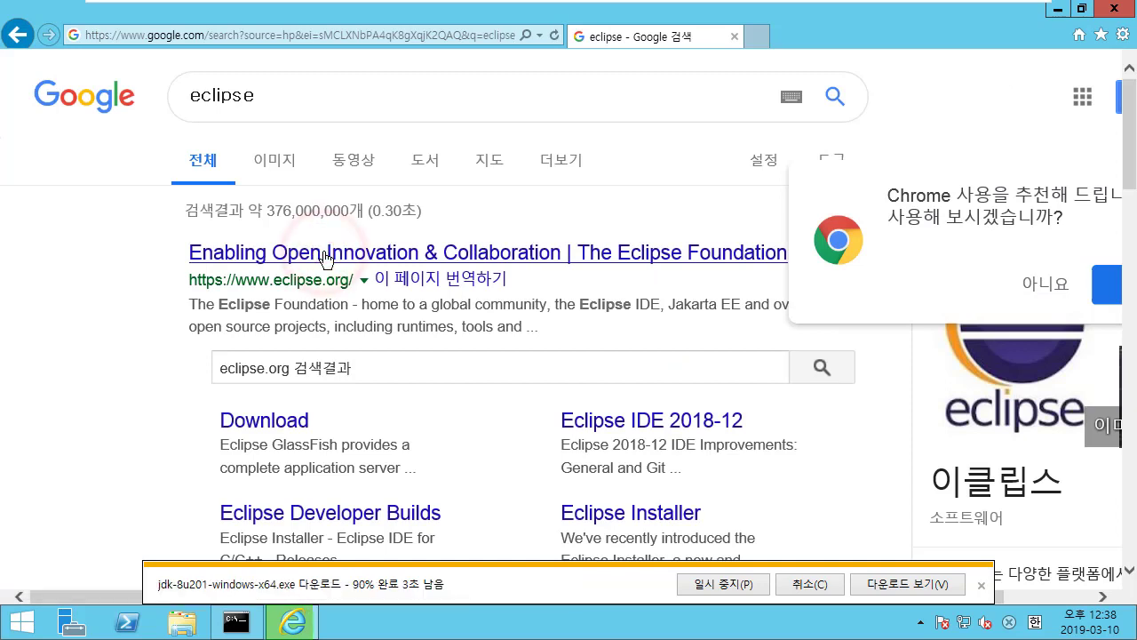
click(1040, 286)
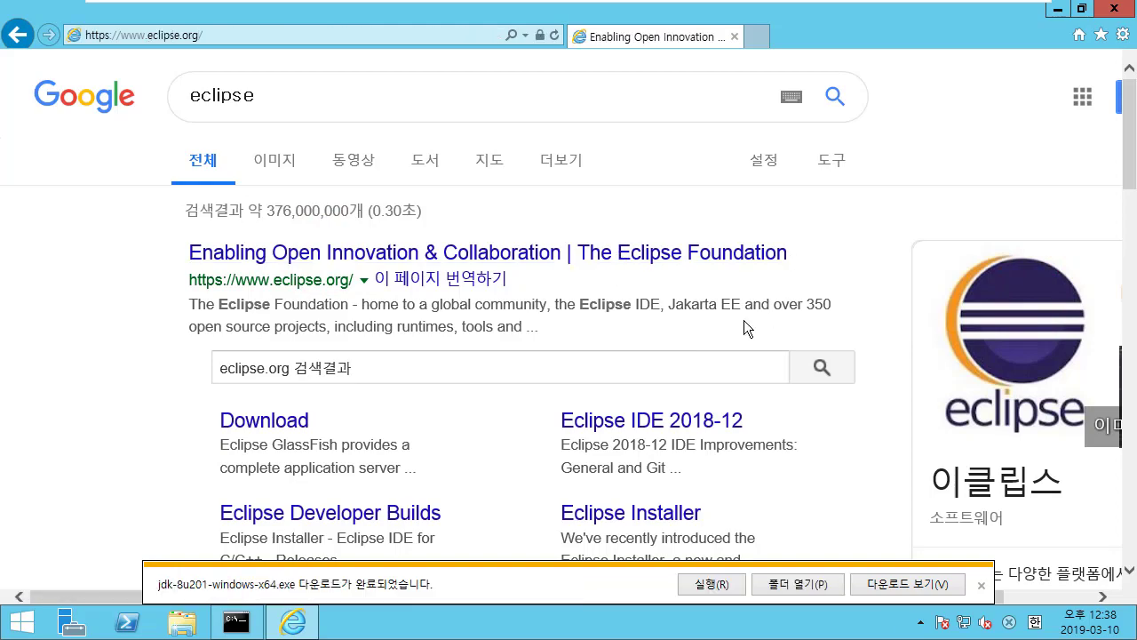
scroll(655, 277, down, 2)
scroll(654, 277, up, 3)
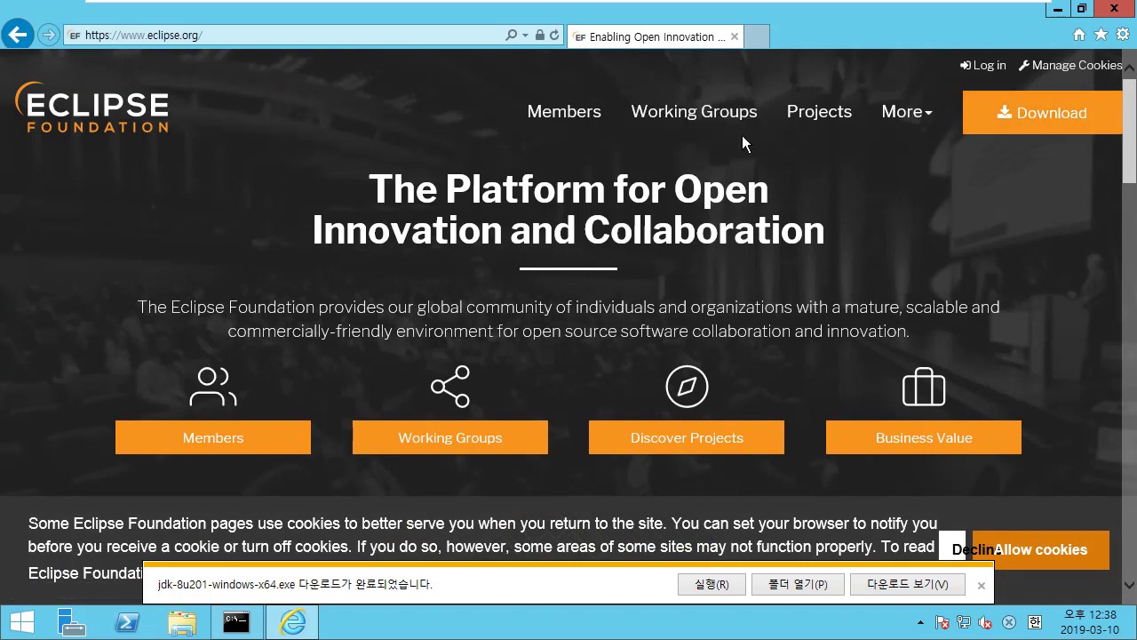
click(1049, 126)
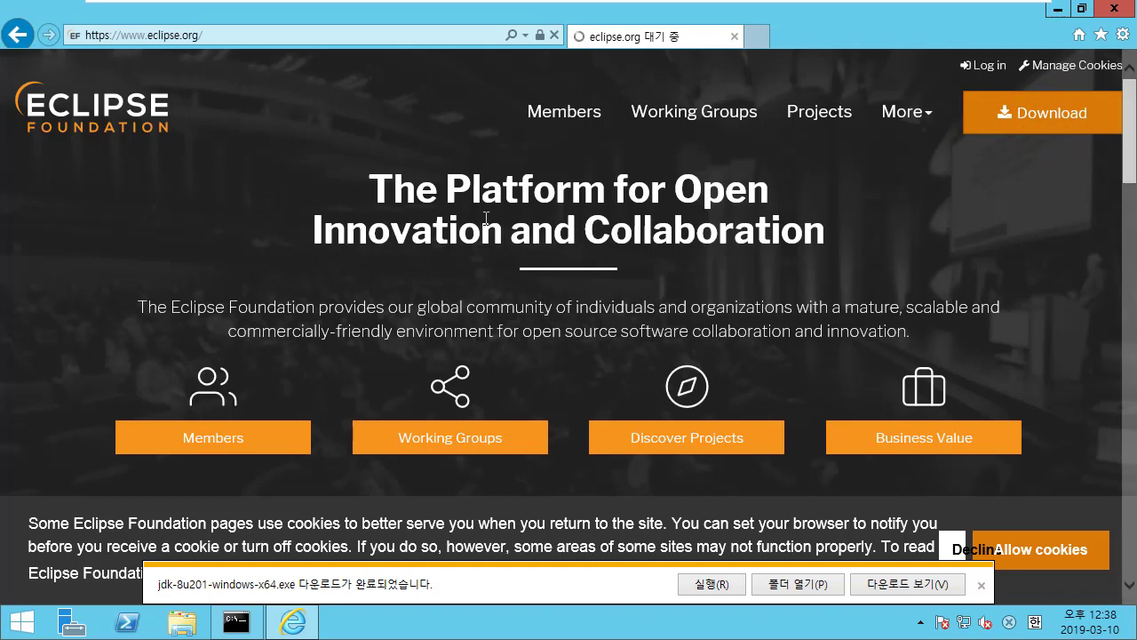
Download the 64-bit Eclipse IDE 2018-12 installer and save eclipse-inst-win64.exe.
scroll(484, 222, down, 3)
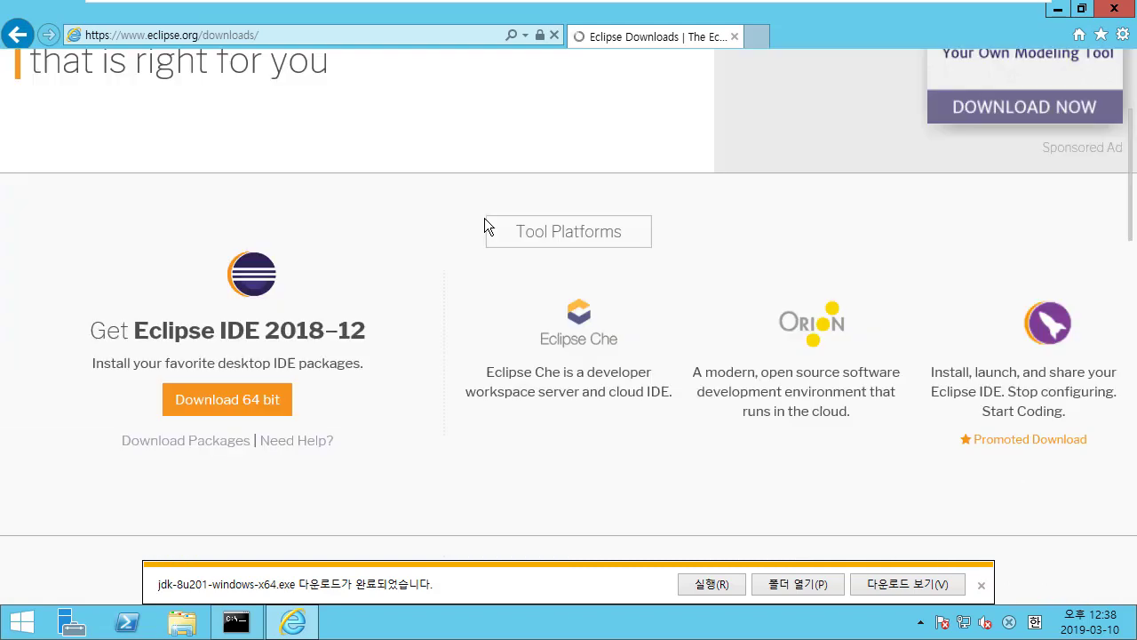
scroll(483, 320, up, 1)
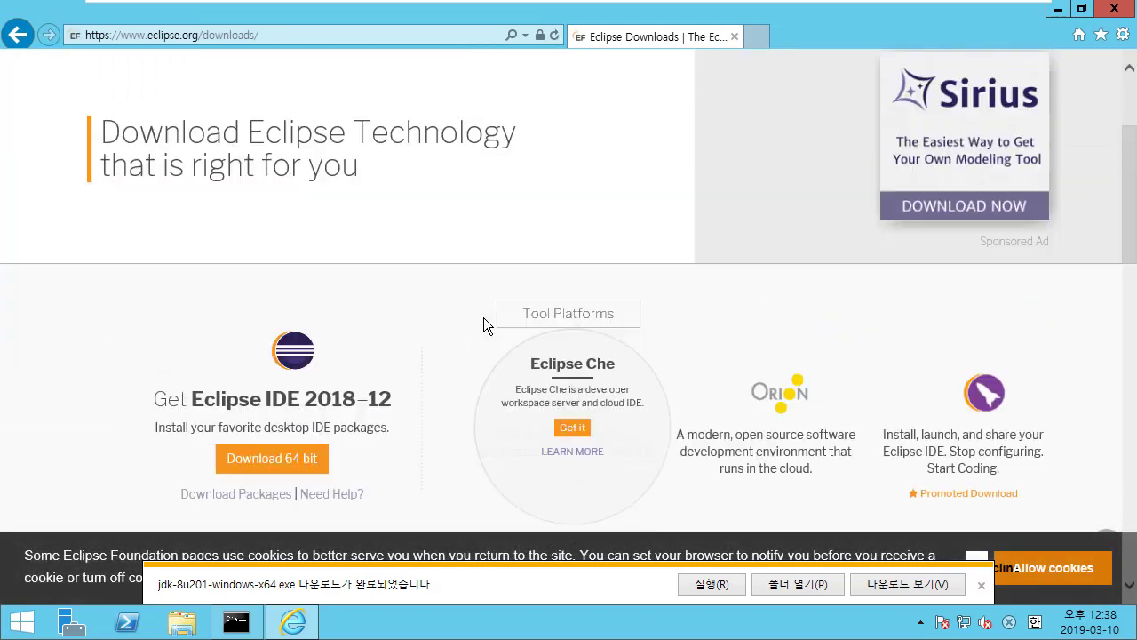
click(312, 462)
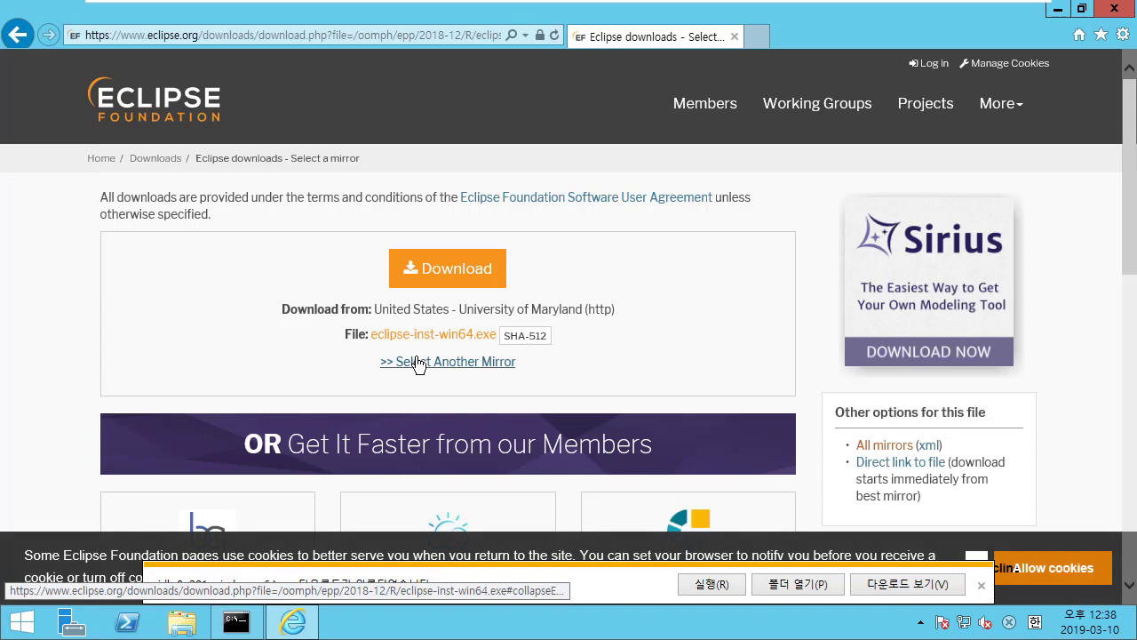
click(482, 280)
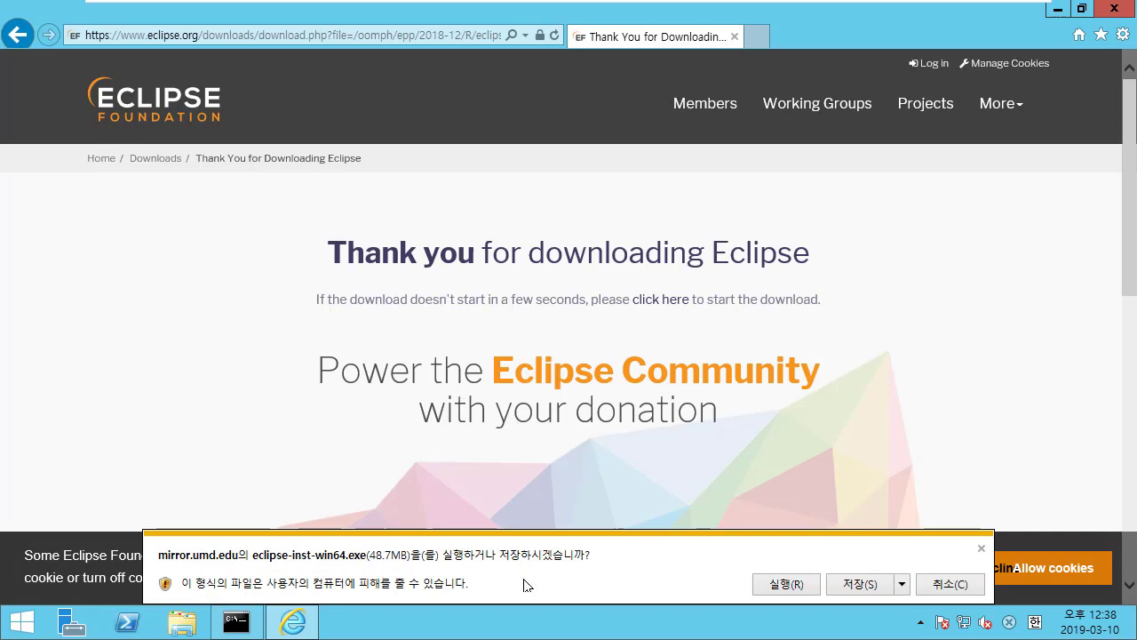
click(865, 591)
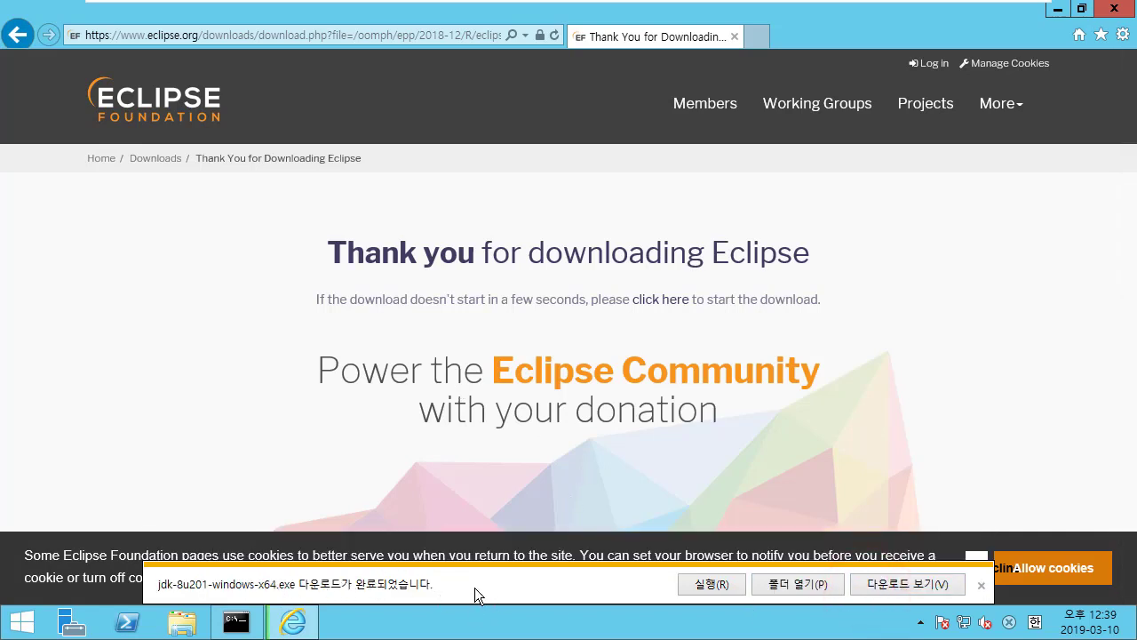
Open the folder containing the finished JDK download and run jdk-8u201-windows-x64.exe.
click(797, 584)
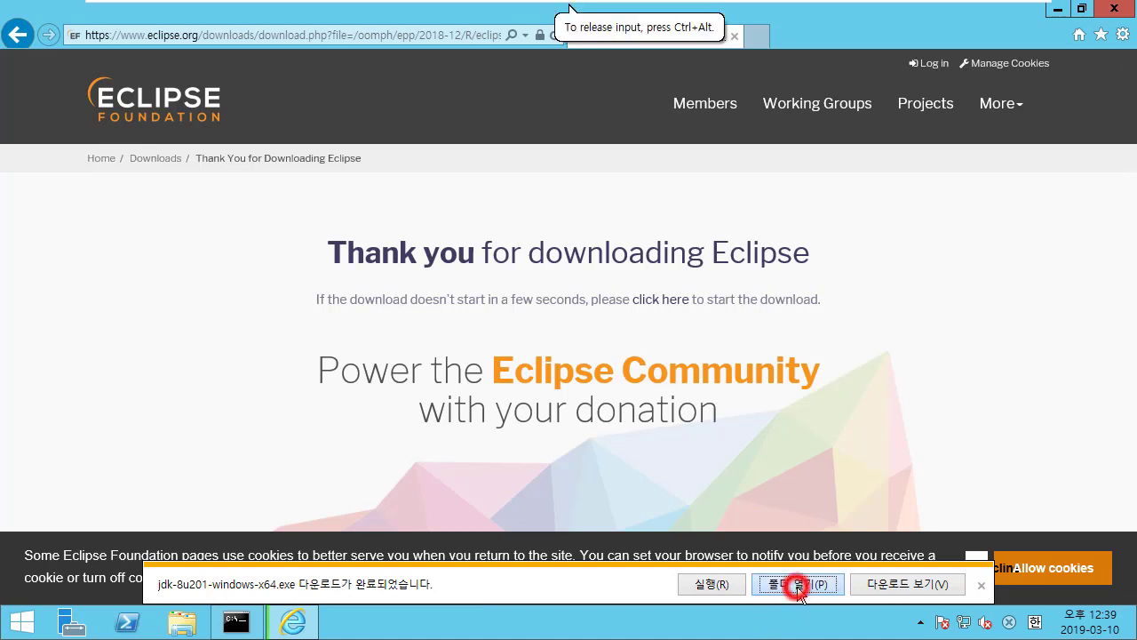
click(465, 319)
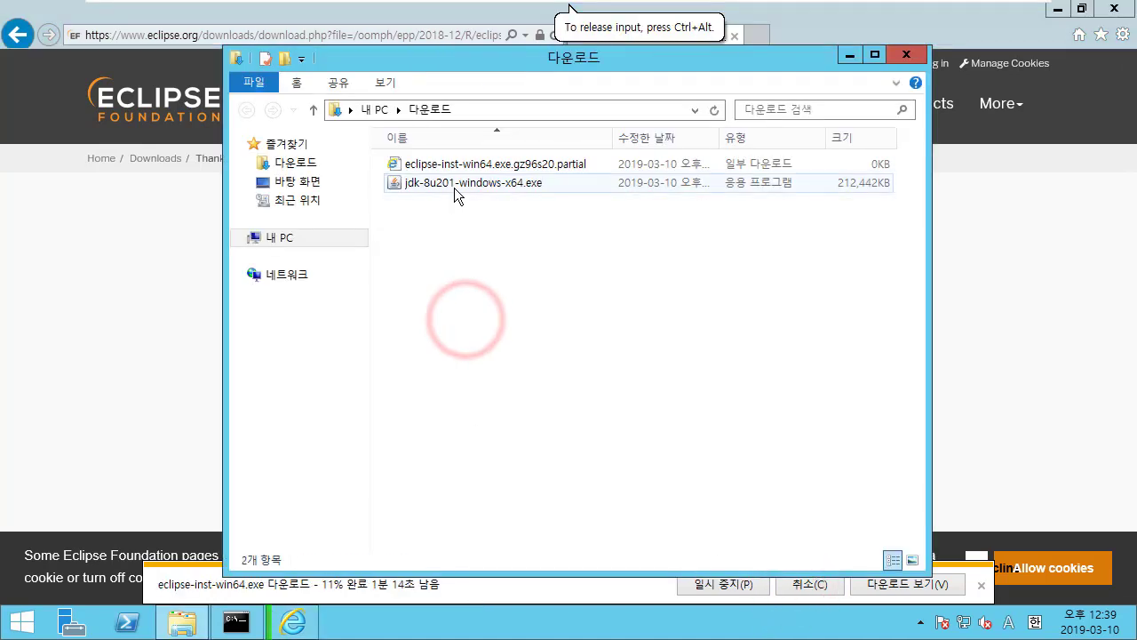
click(454, 188)
click(460, 347)
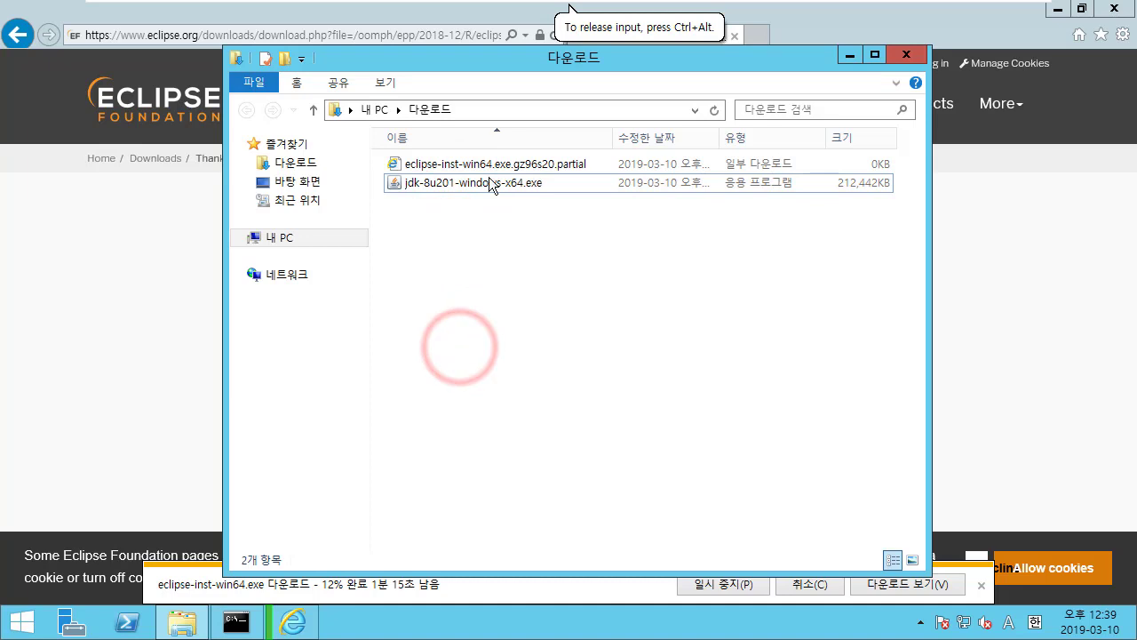
click(476, 168)
click(475, 185)
click(482, 249)
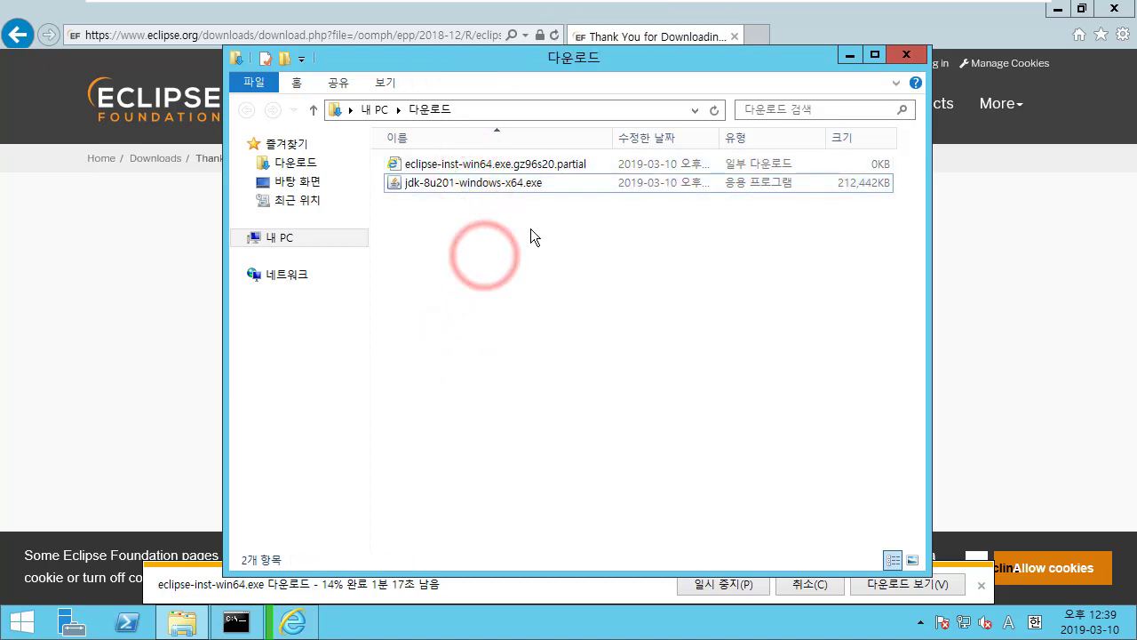
double_click(528, 188)
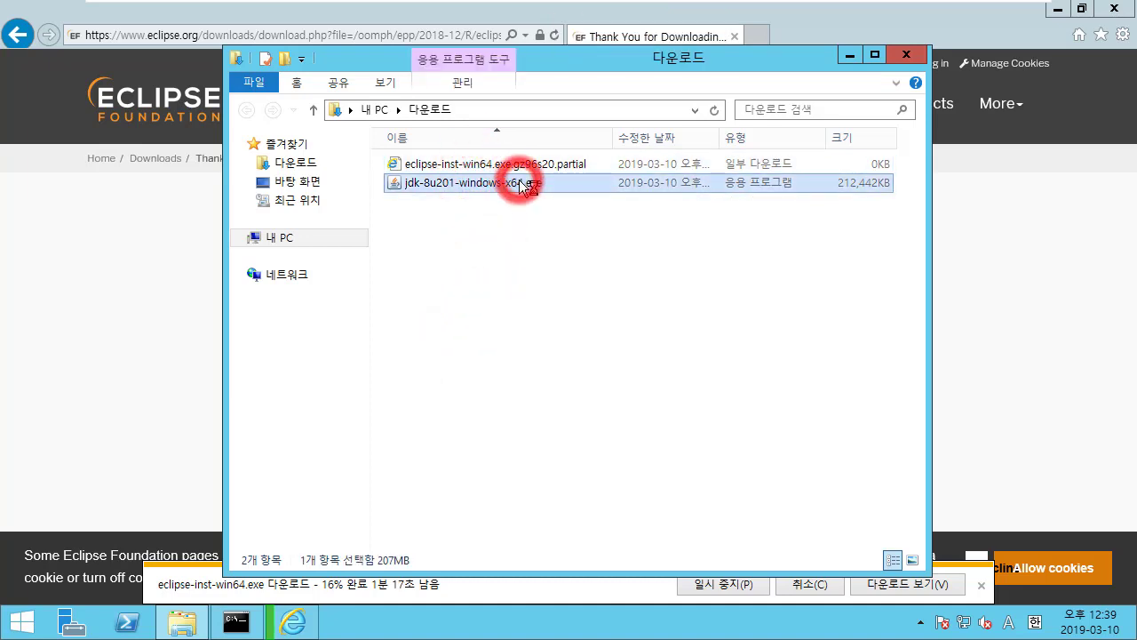
click(627, 337)
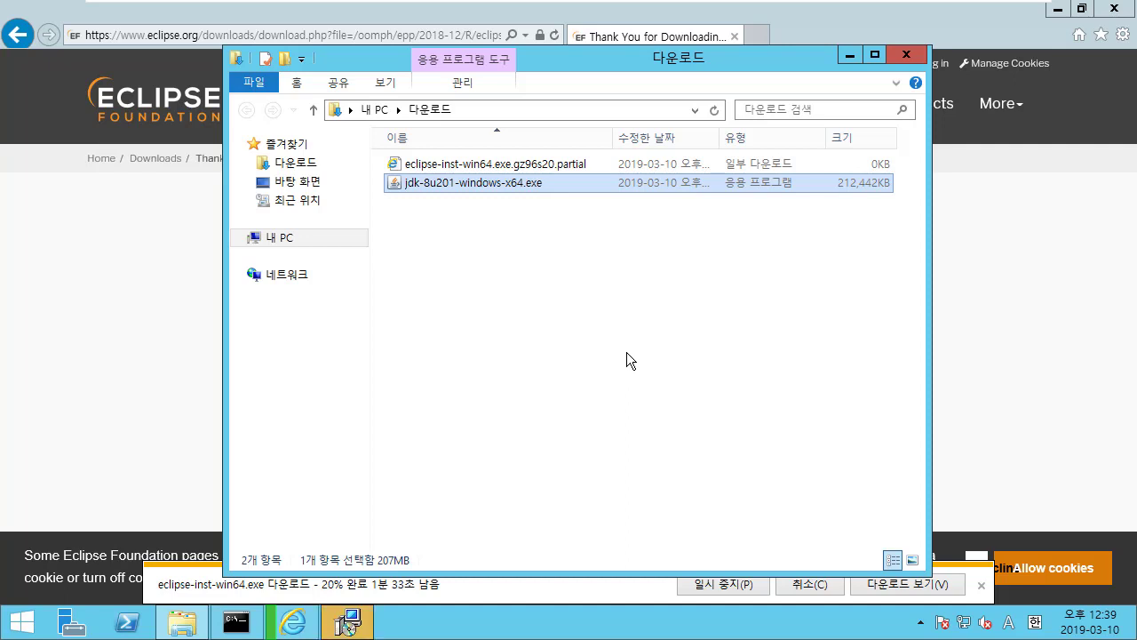
Bring up the Java SE Development Kit 8 Update 201 setup wizard and start the installation with the default custom setup options.
click(360, 620)
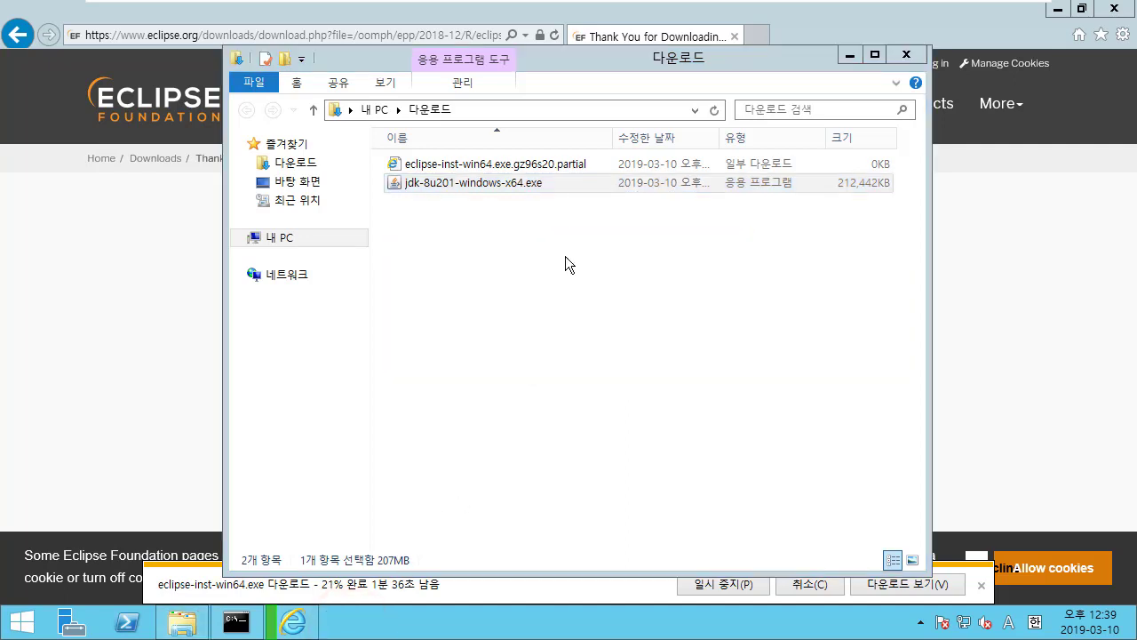
click(667, 449)
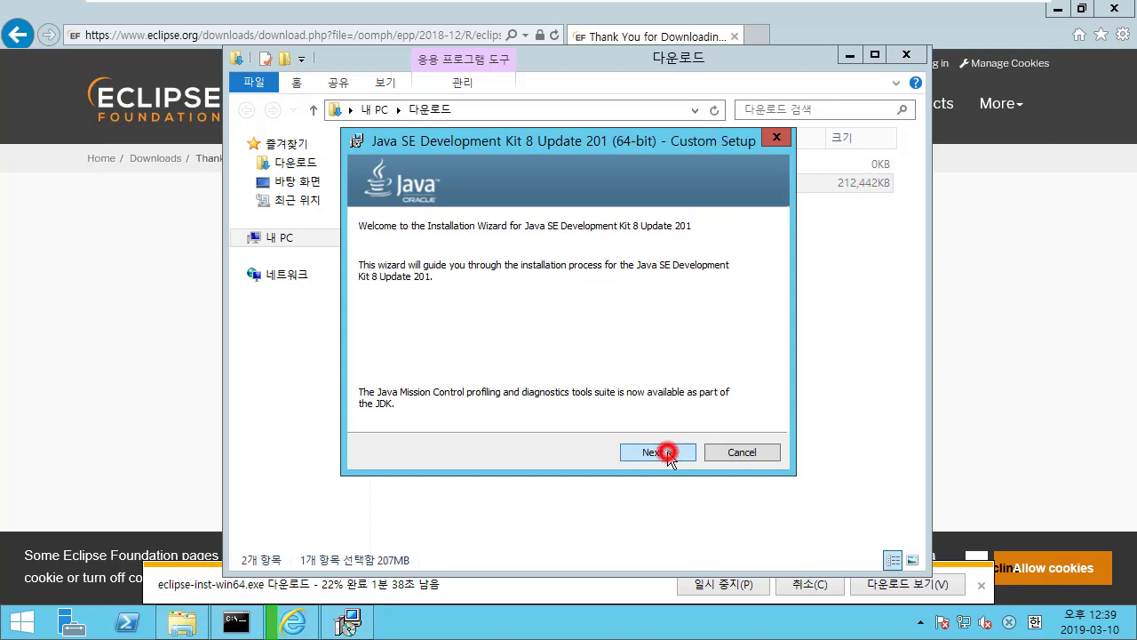
click(657, 452)
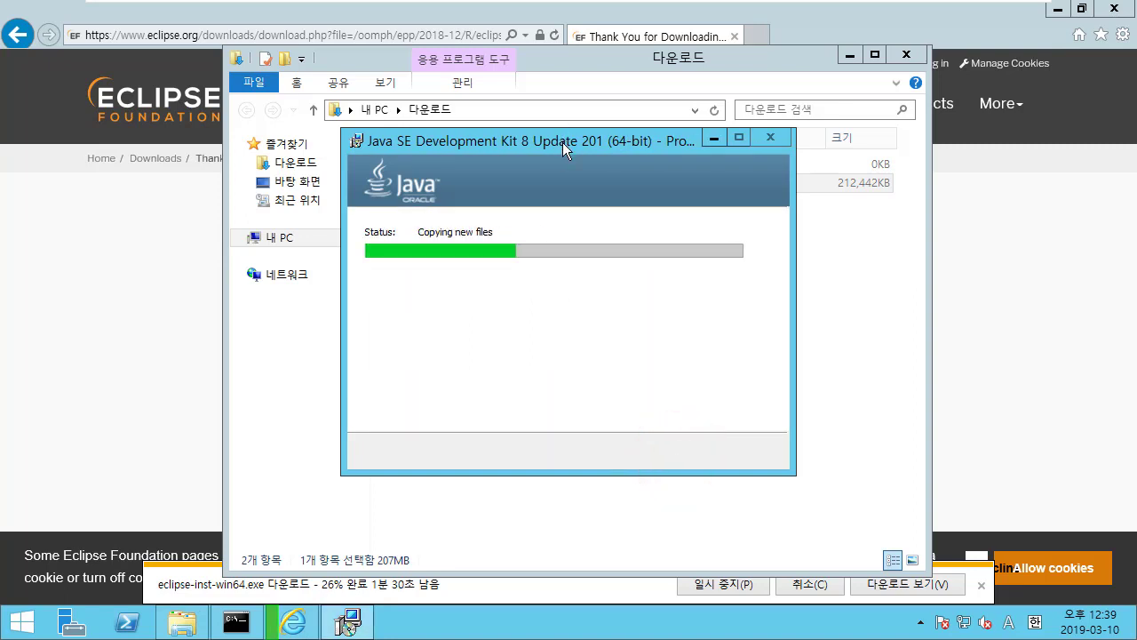
Rearrange the downloads folder and JDK installer windows so that both are visible while the files are copied.
drag(562, 141, 793, 155)
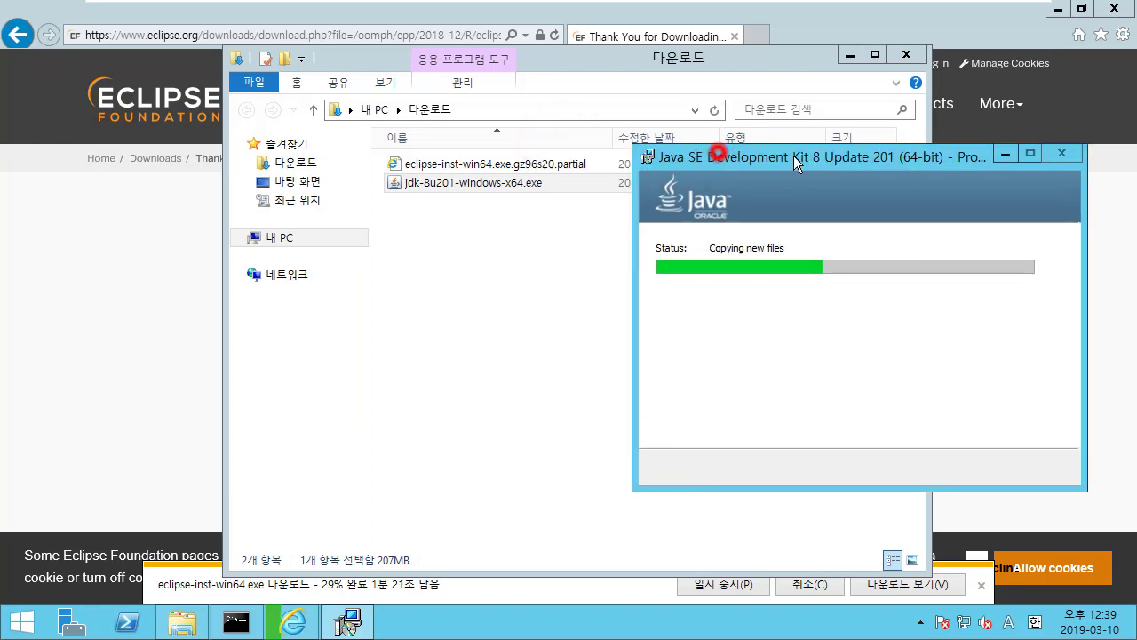
click(487, 267)
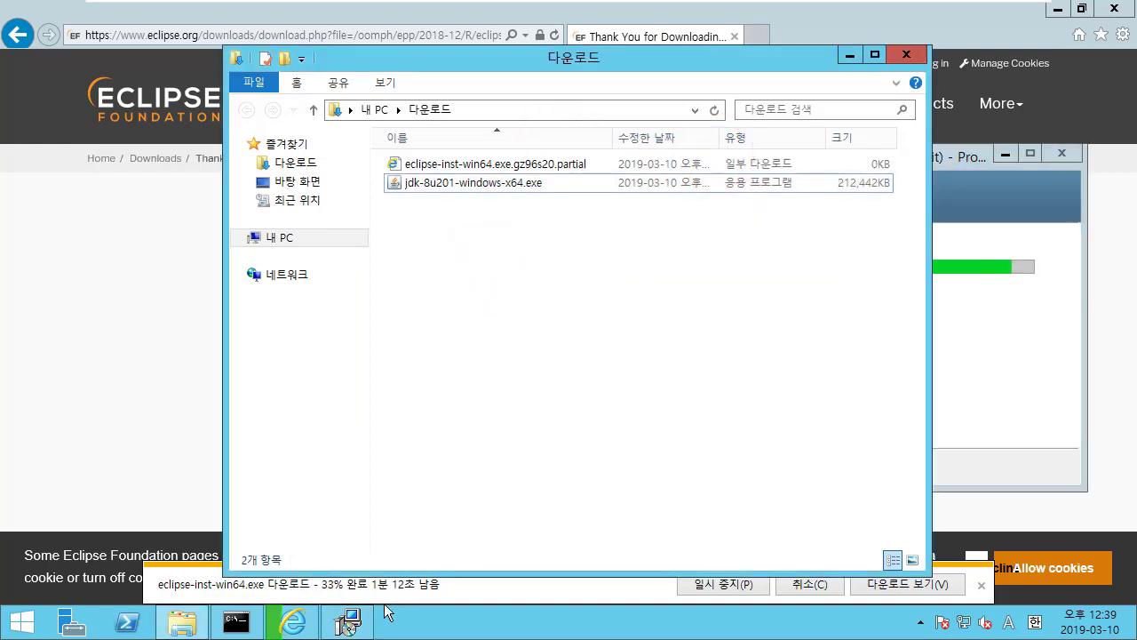
click(512, 528)
drag(738, 64, 559, 42)
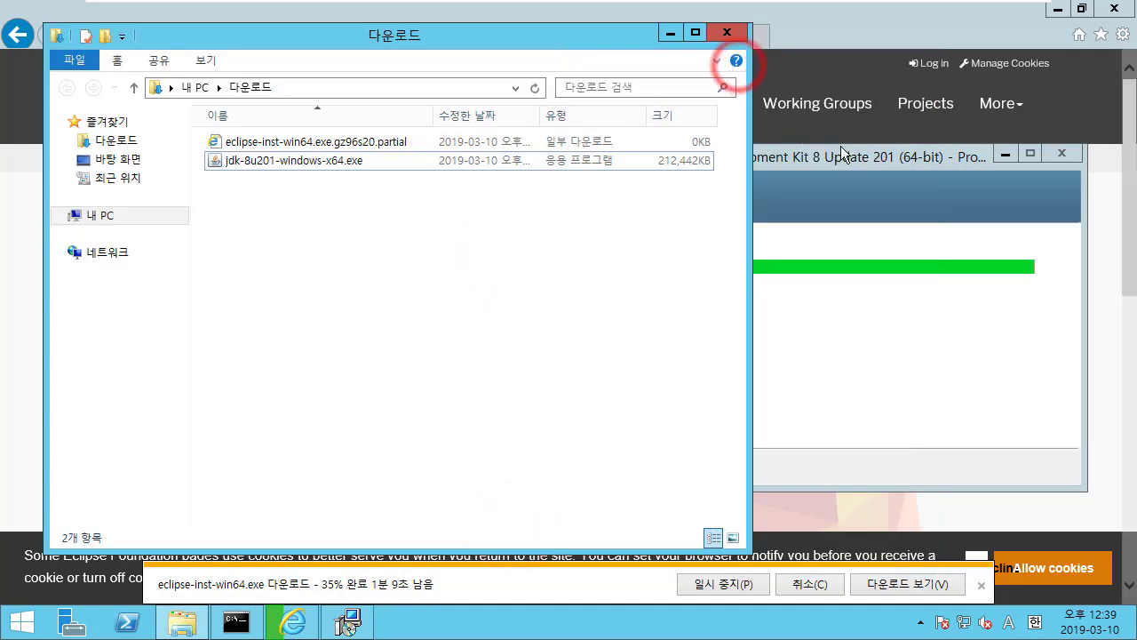
drag(845, 153, 681, 104)
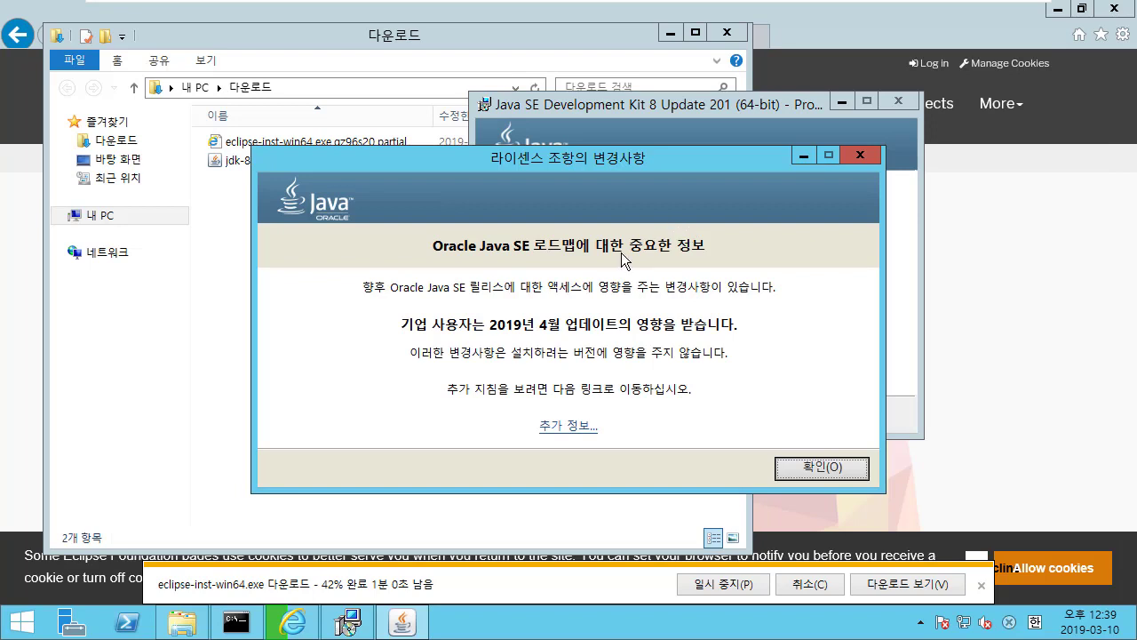
Acknowledge the license terms change notice and install Java in the default folder C:\Program Files\Java\jre1.8.0_201.
click(816, 468)
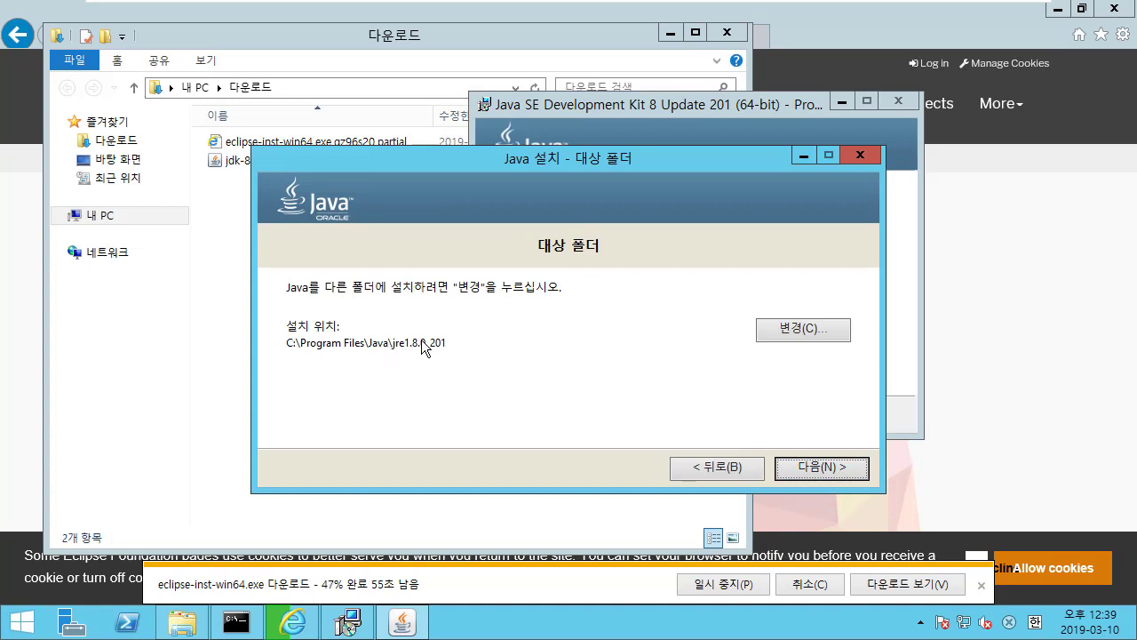
click(852, 469)
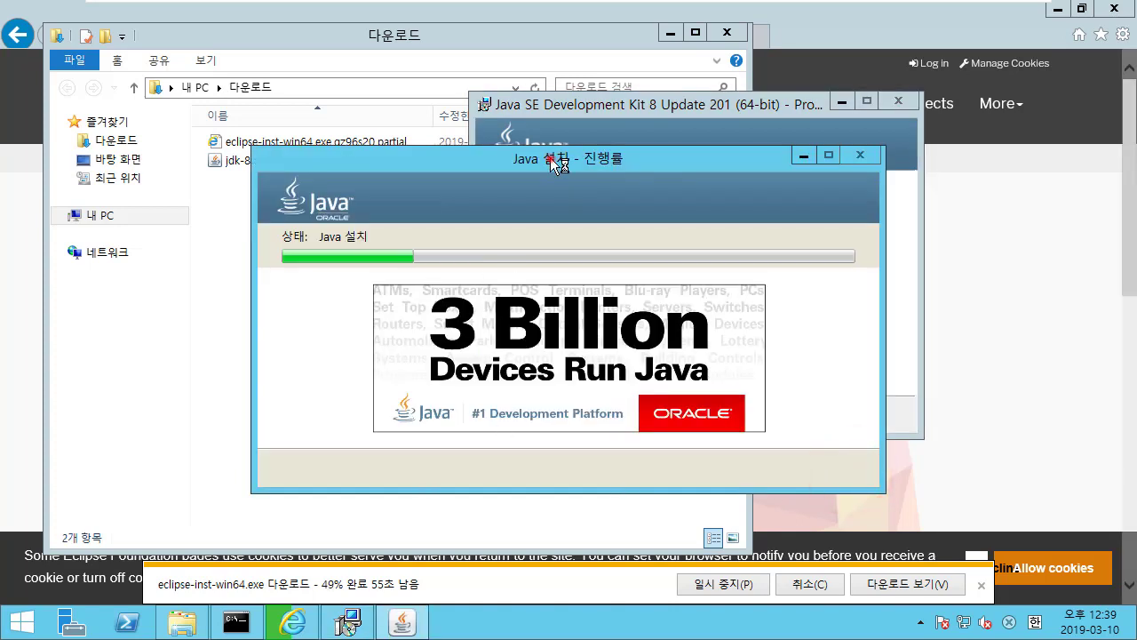
Move the Java installation progress window aside and close the JDK setup wizard once the installation completes.
drag(551, 162, 779, 224)
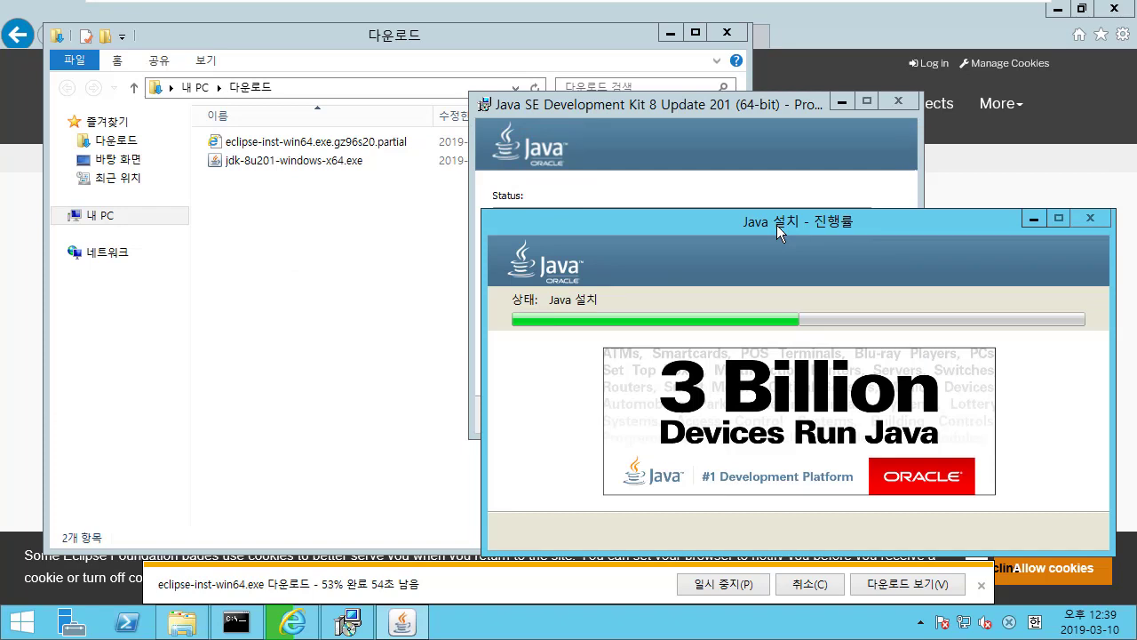
drag(777, 225, 752, 213)
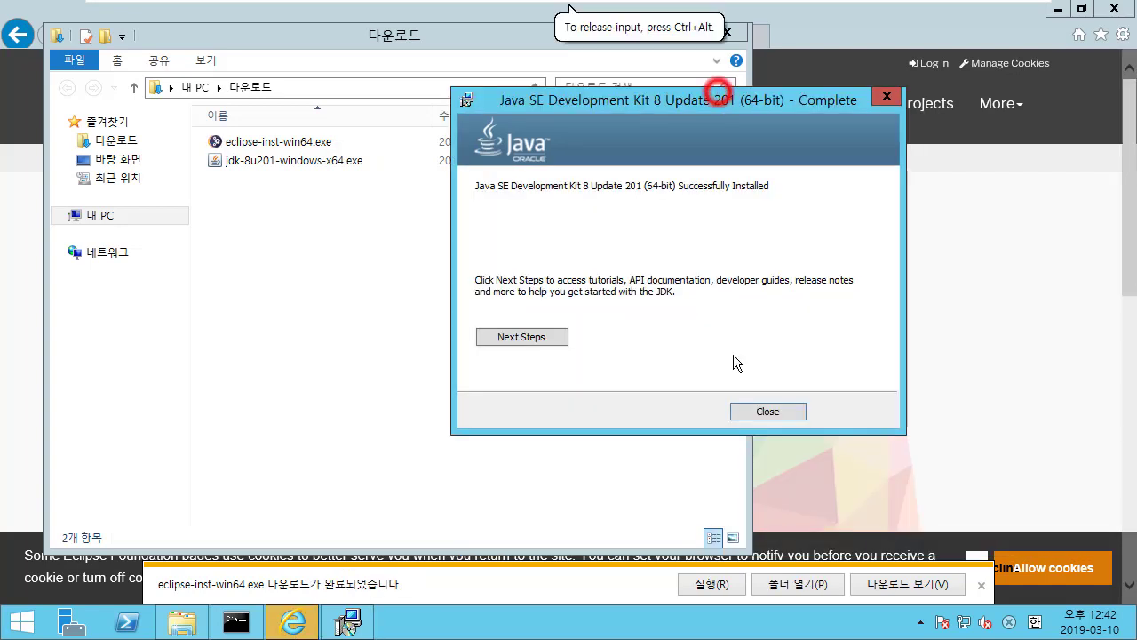
click(776, 414)
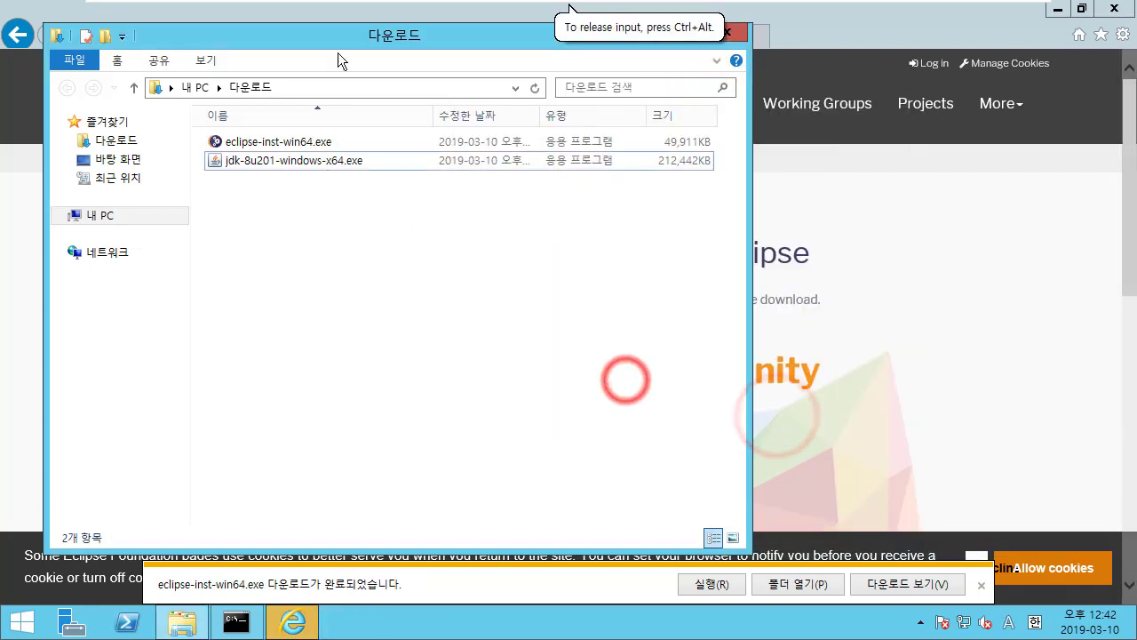
Go from the downloads folder to 내 PC and open the computer's system properties.
drag(343, 36, 496, 40)
click(456, 261)
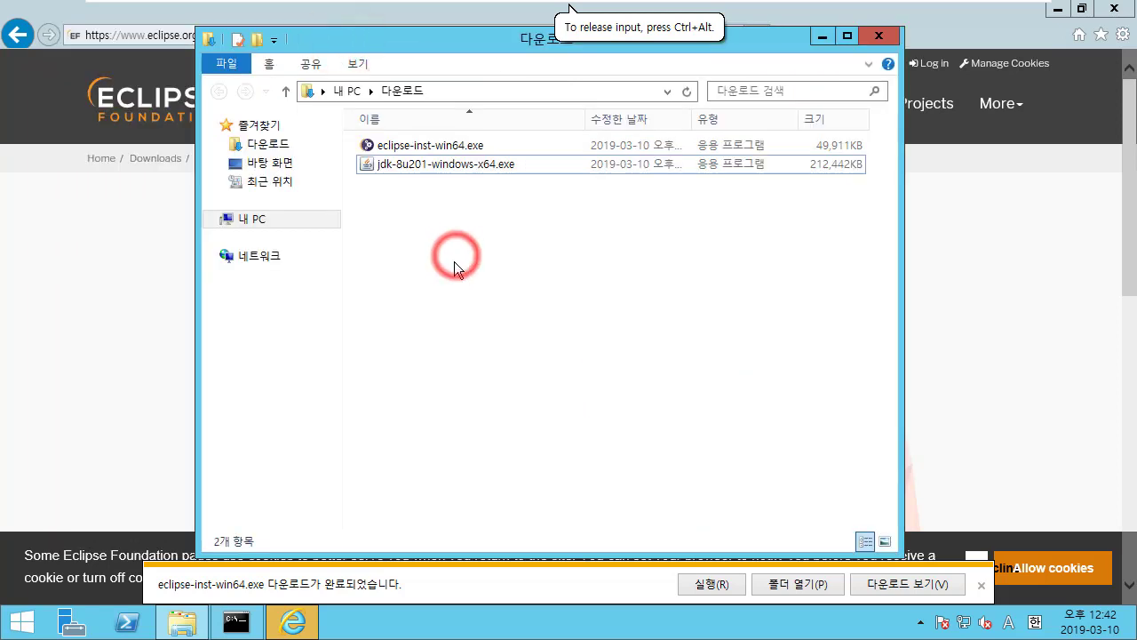
click(309, 220)
click(212, 219)
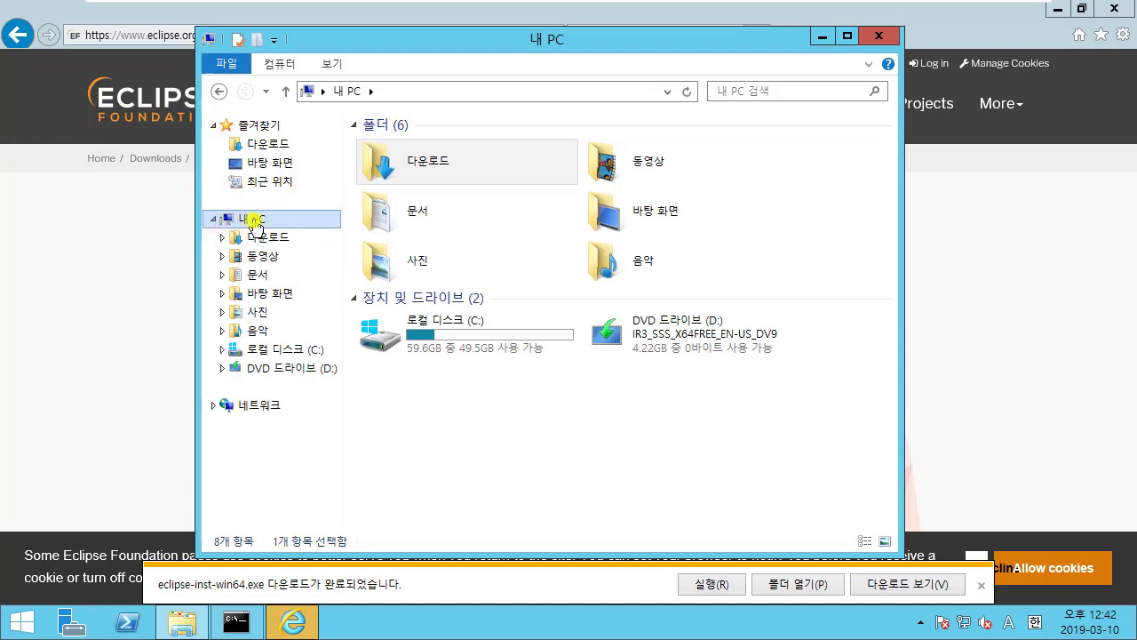
right_click(255, 224)
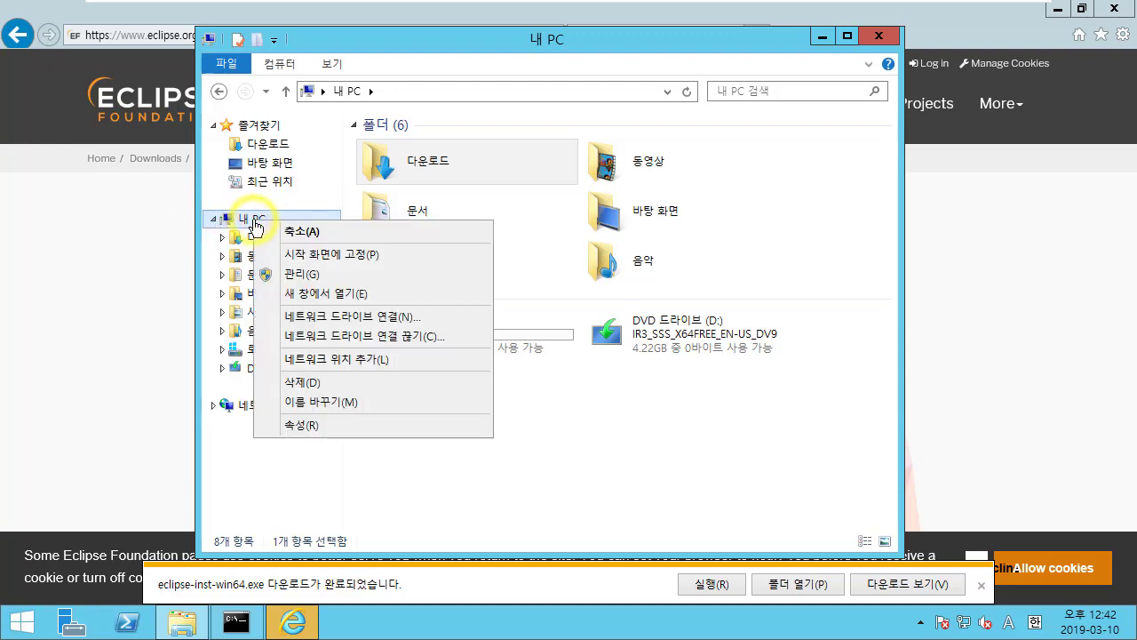
click(302, 425)
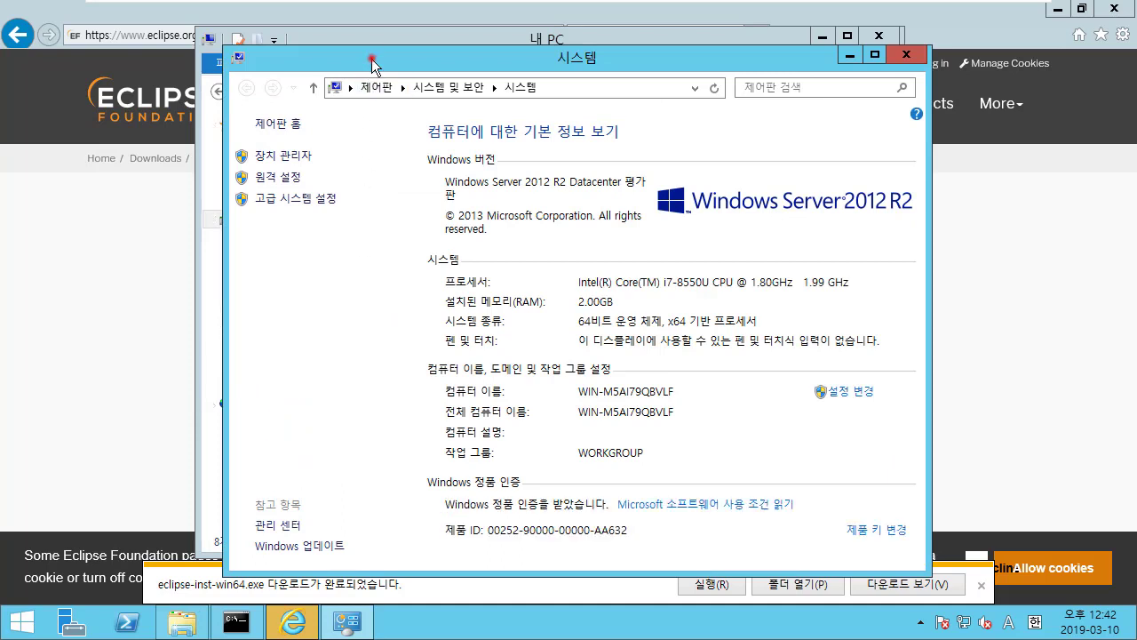
Bring up the environment variables dialog from the advanced system settings and place it clear of the system properties window.
drag(372, 65, 316, 52)
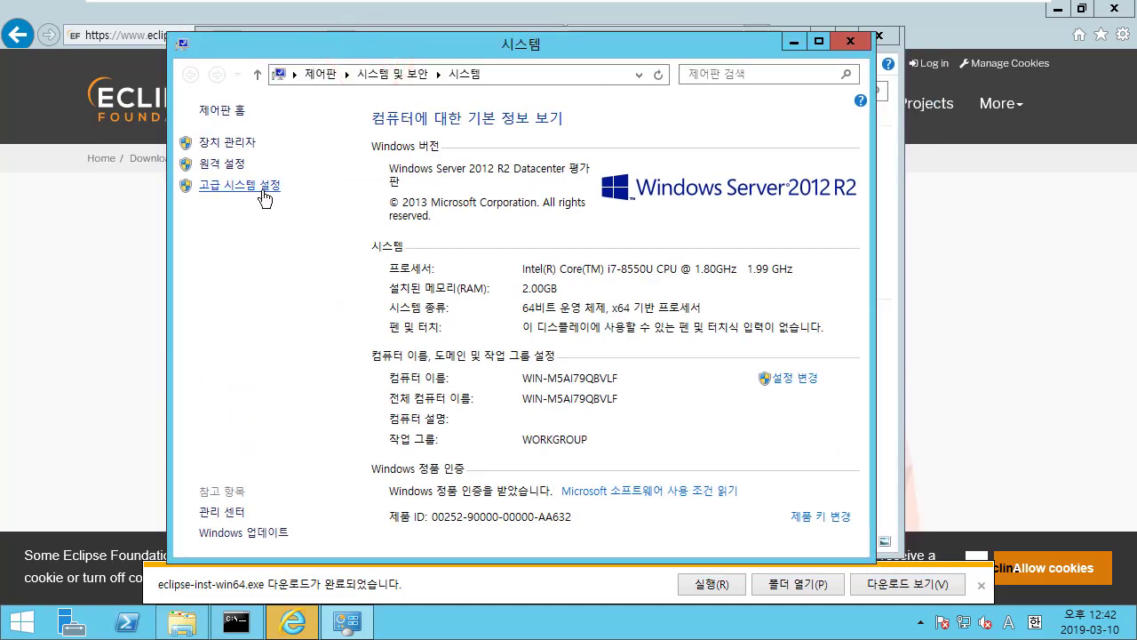
click(264, 189)
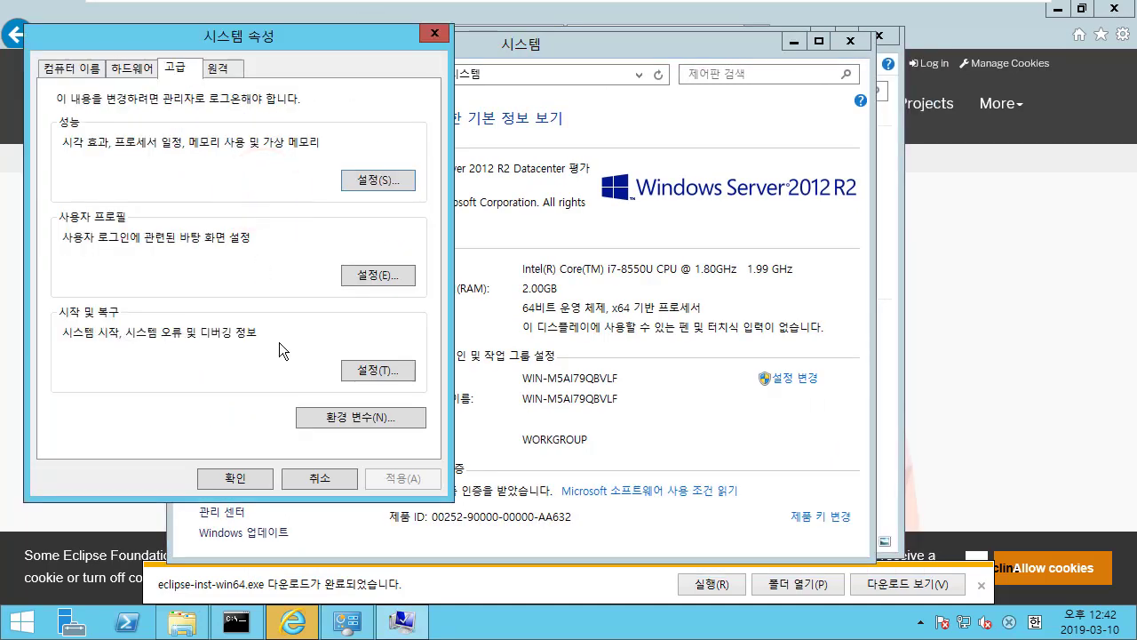
click(357, 417)
drag(296, 91, 488, 102)
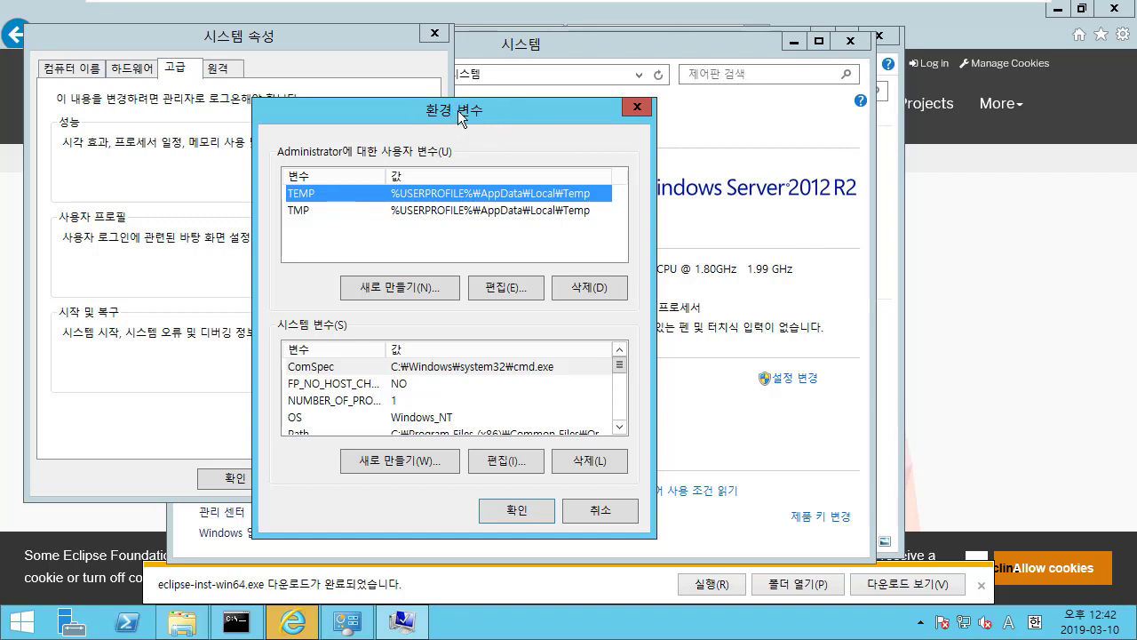
drag(457, 111, 442, 101)
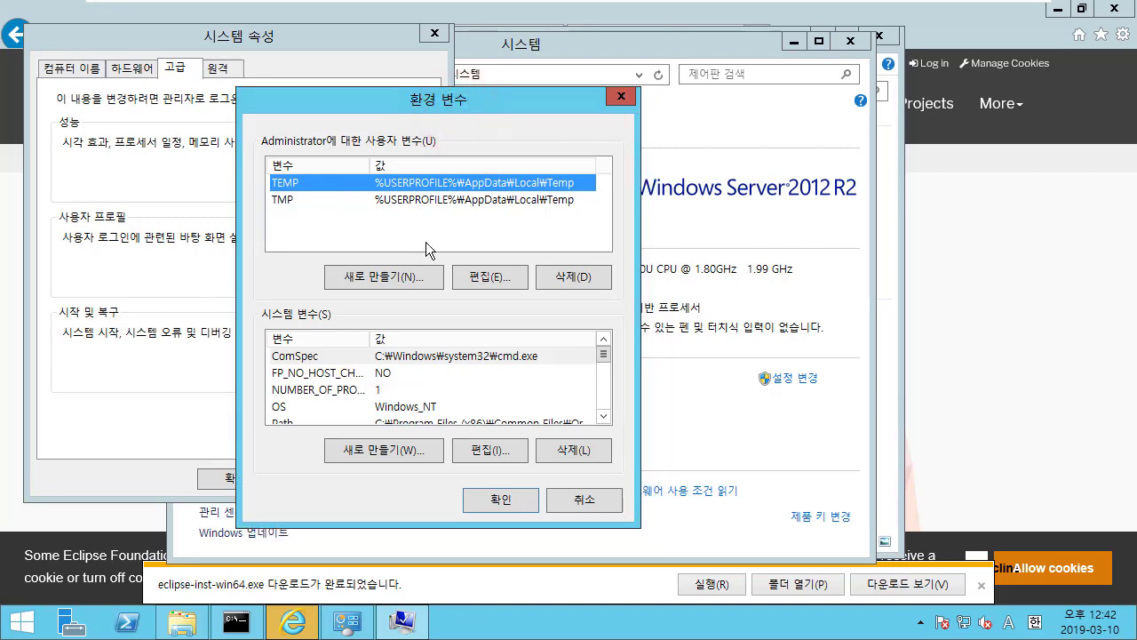
click(397, 357)
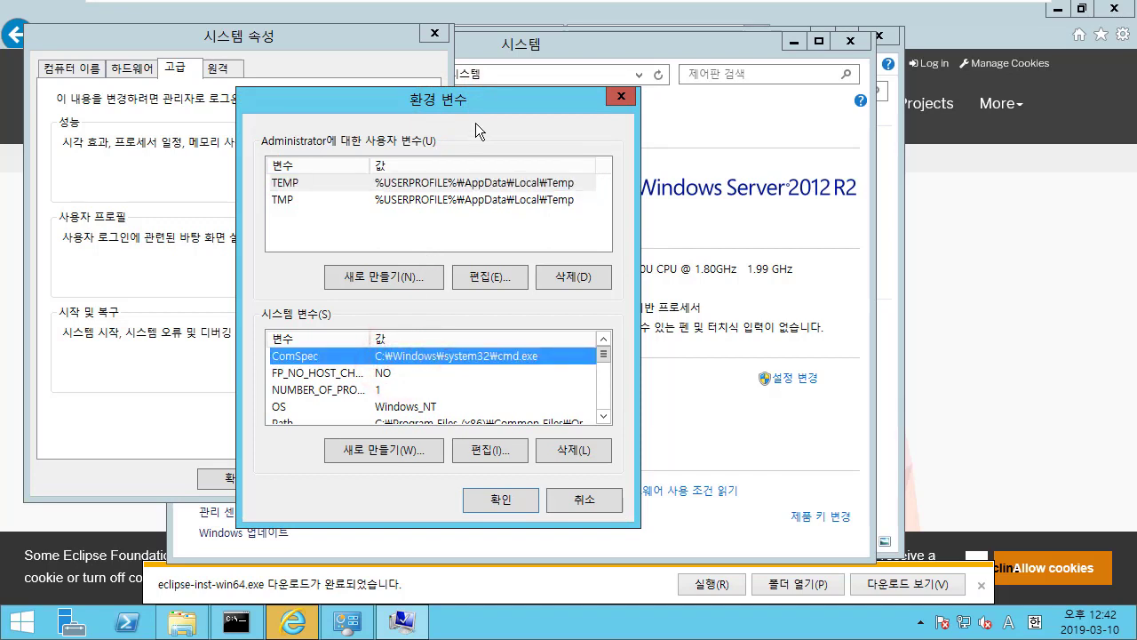
drag(469, 99, 499, 98)
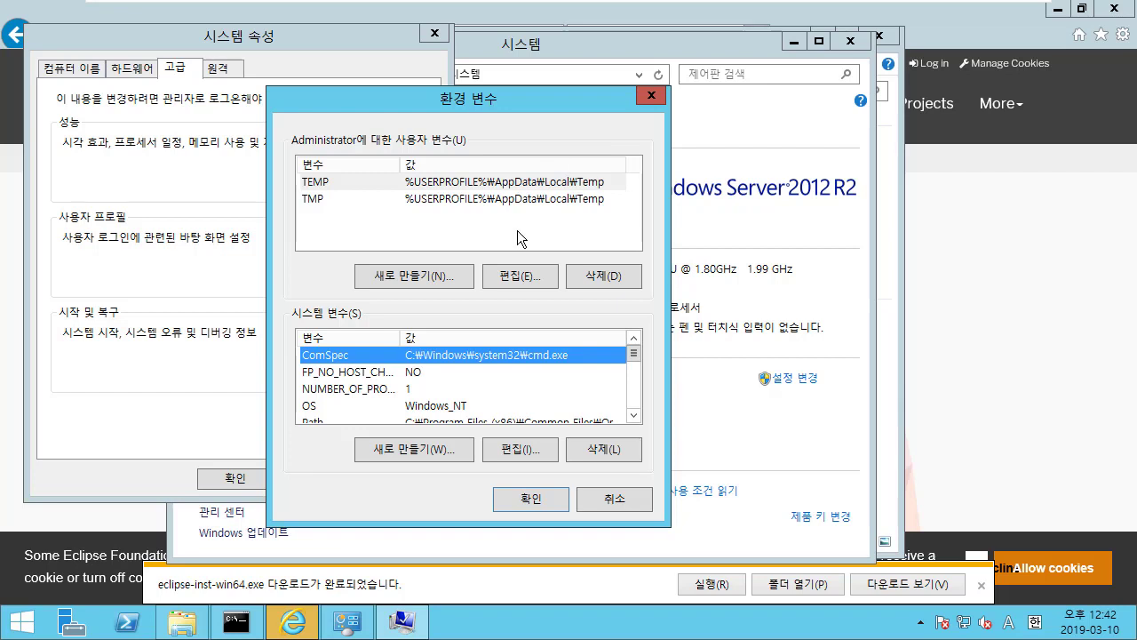
drag(499, 102, 509, 85)
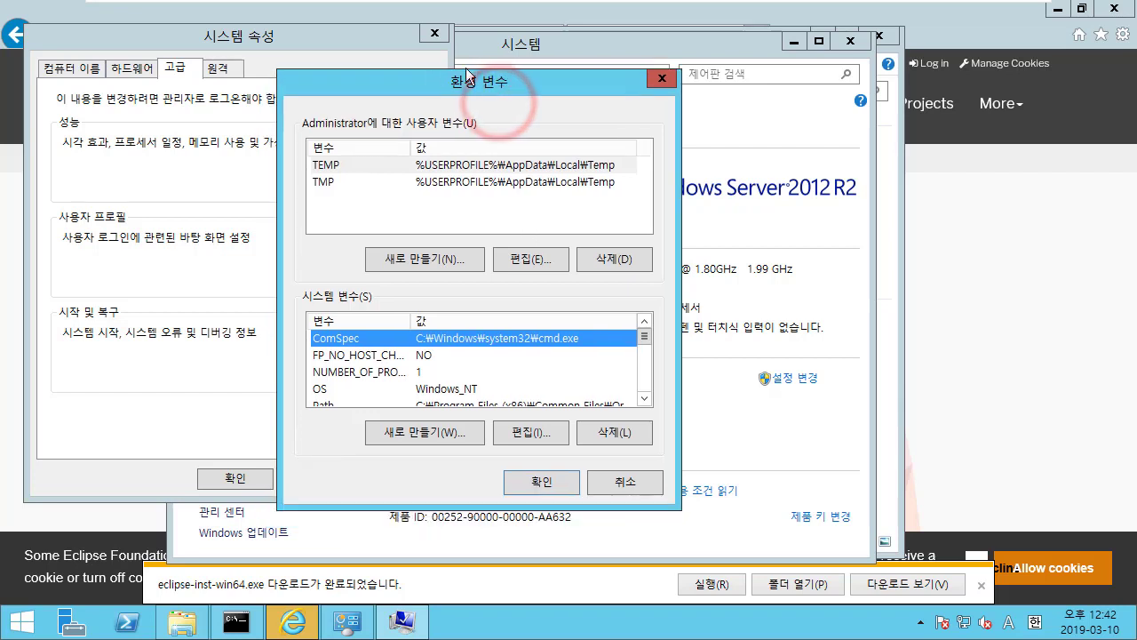
Start a new system variable named JAVA_HOME, leaving its value ready for entry.
click(451, 434)
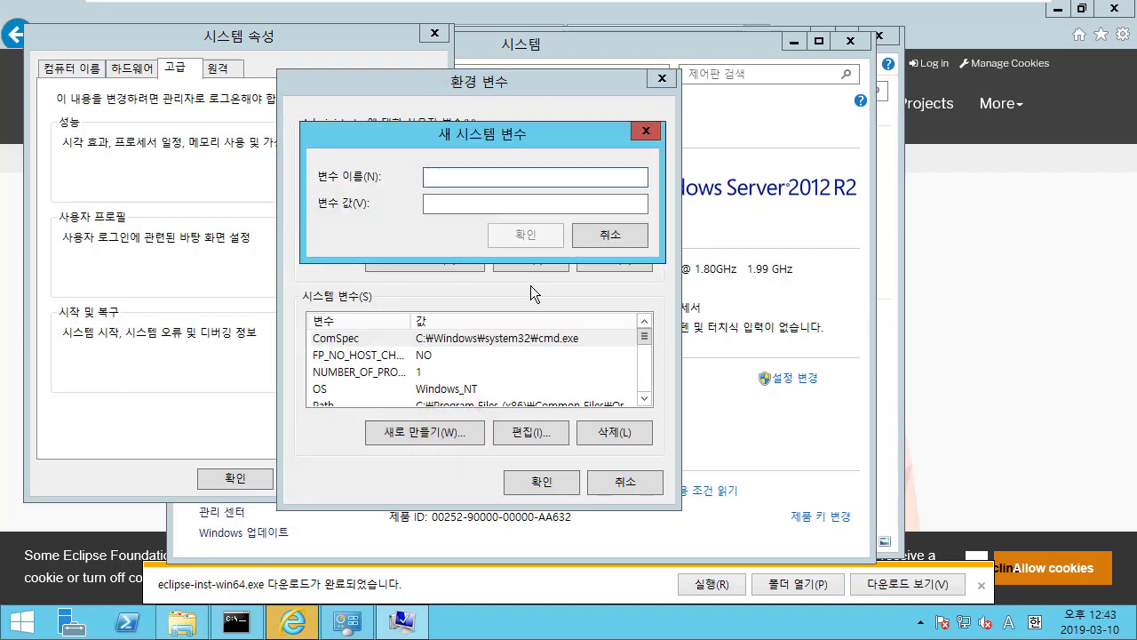
text(JAVA_HOME)
click(535, 204)
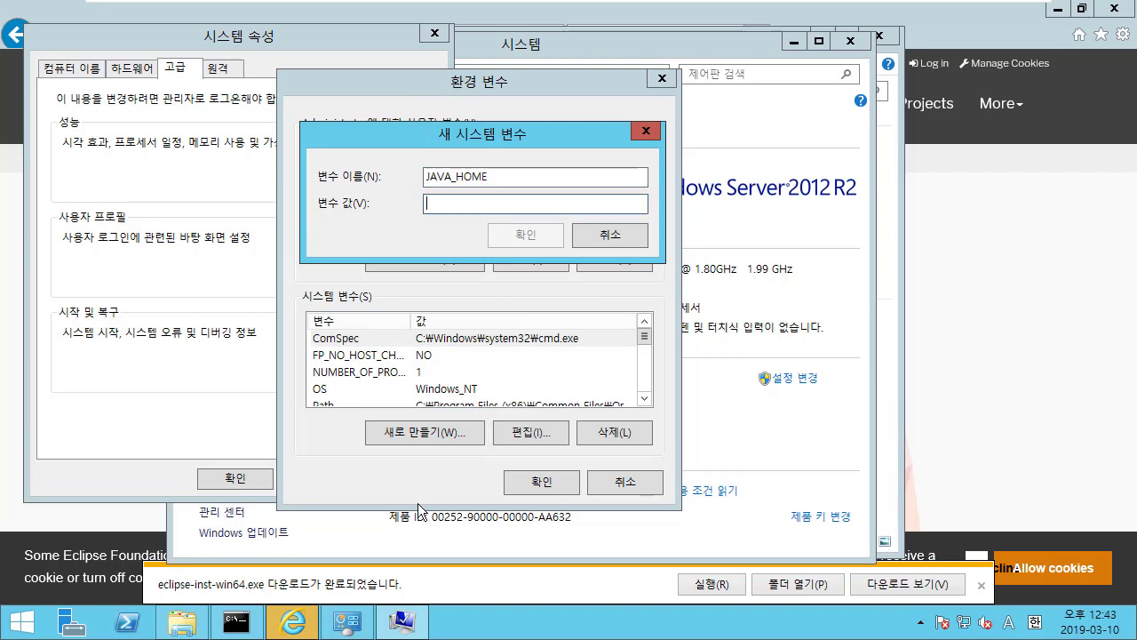
Browse to the C:\Program Files\Java\jdk1.8.0_201 folder, keeping the new system variable dialog in view.
click(181, 622)
double_click(502, 337)
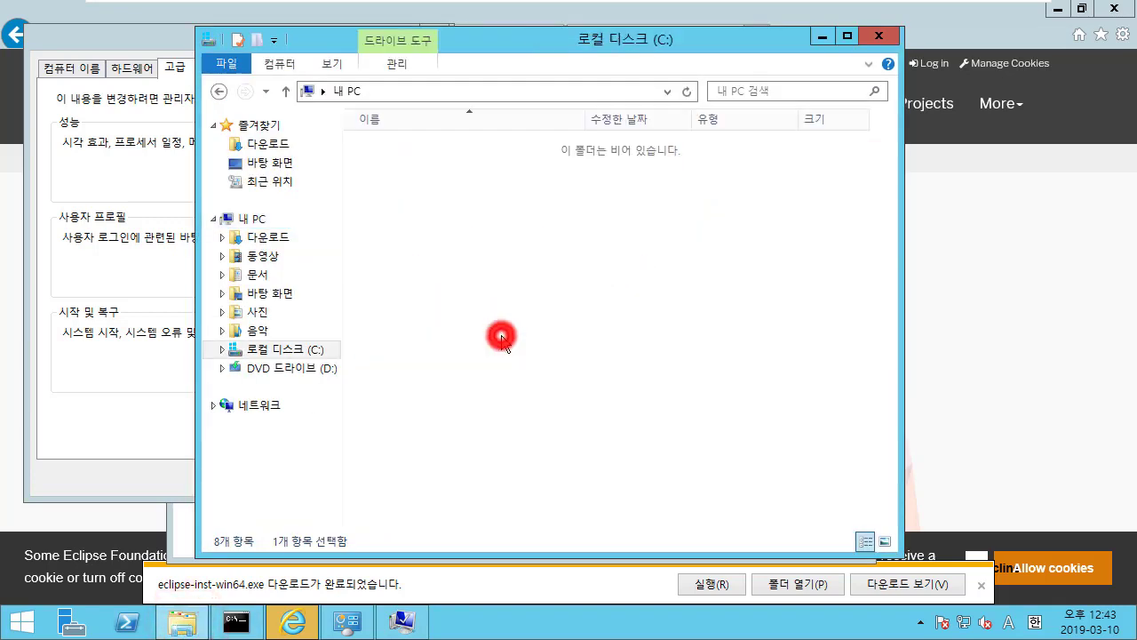
double_click(451, 184)
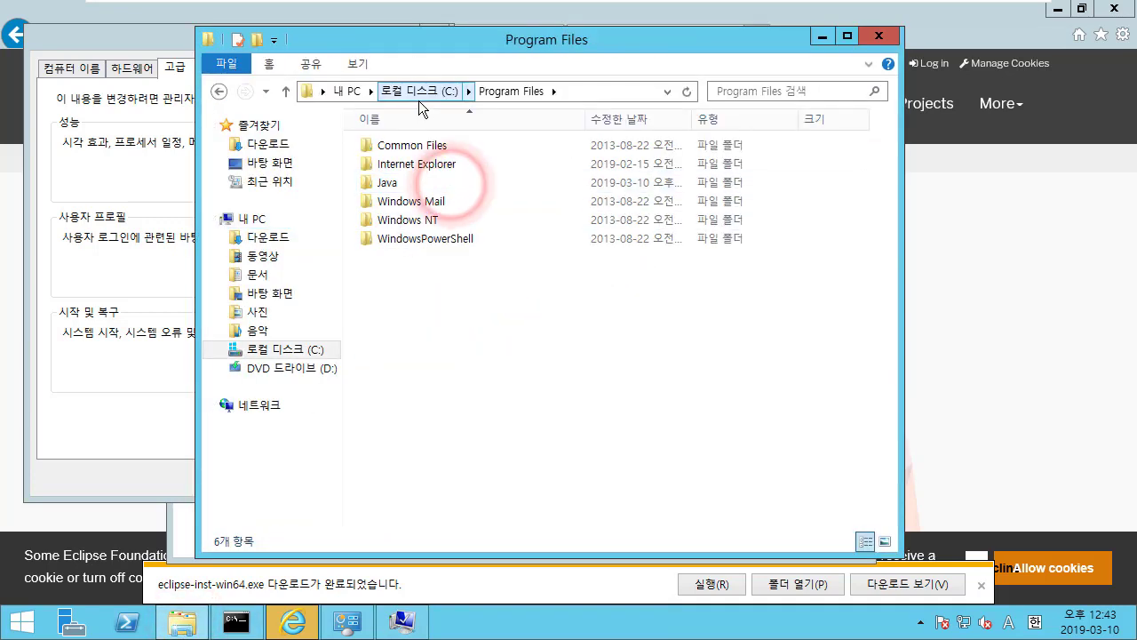
double_click(441, 183)
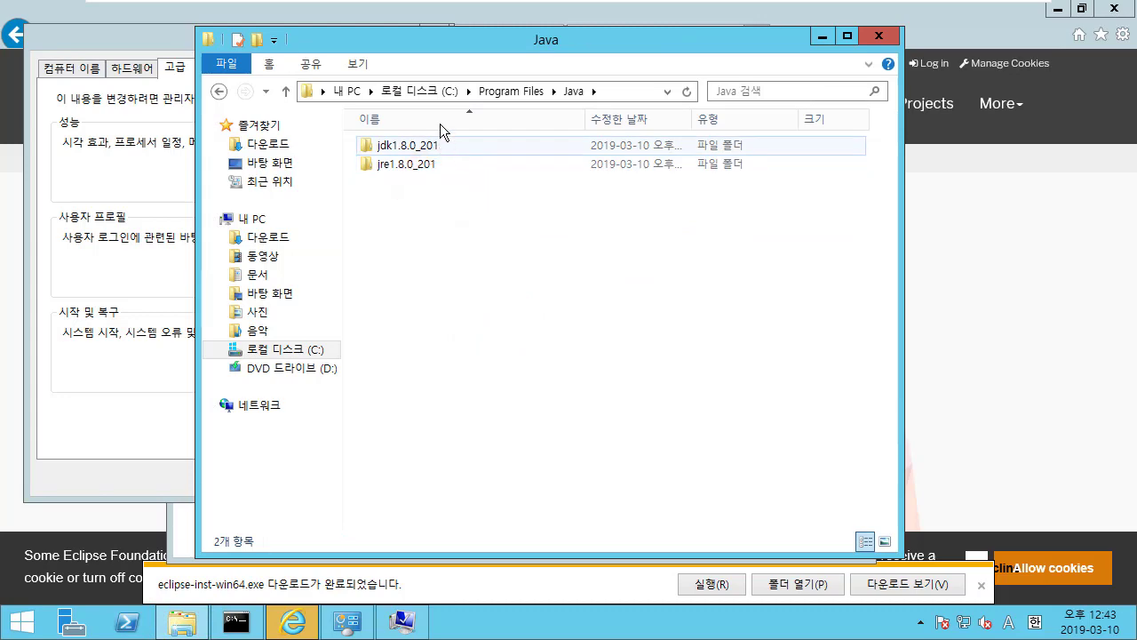
drag(456, 43, 426, 231)
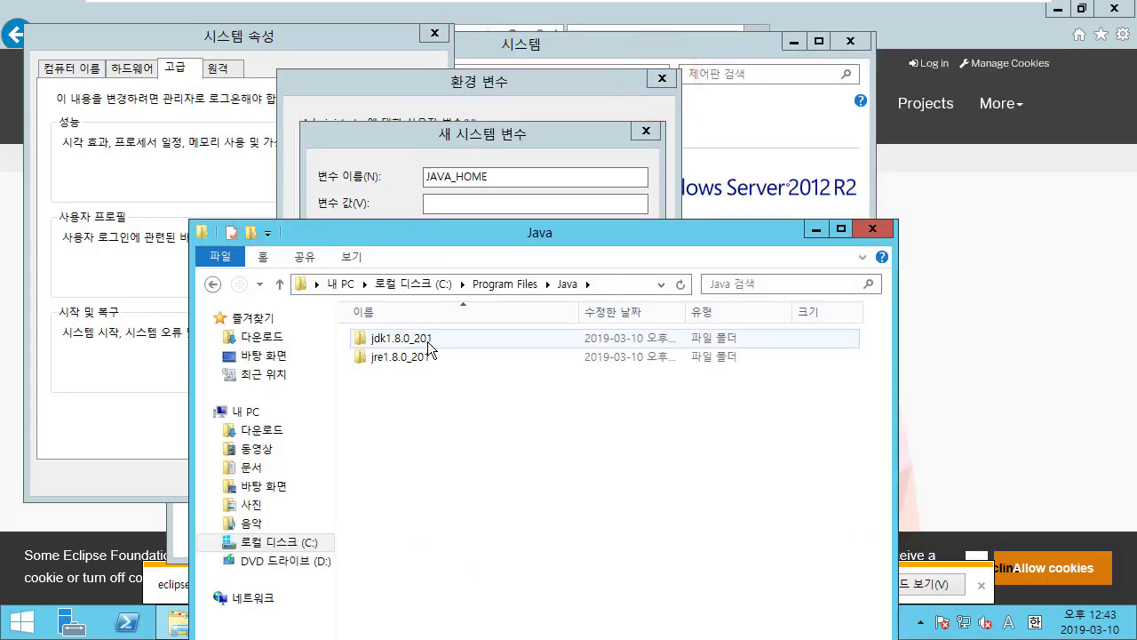
double_click(424, 345)
Examine the executables in the JDK's bin folder and return to the jdk1.8.0_201 folder.
double_click(423, 340)
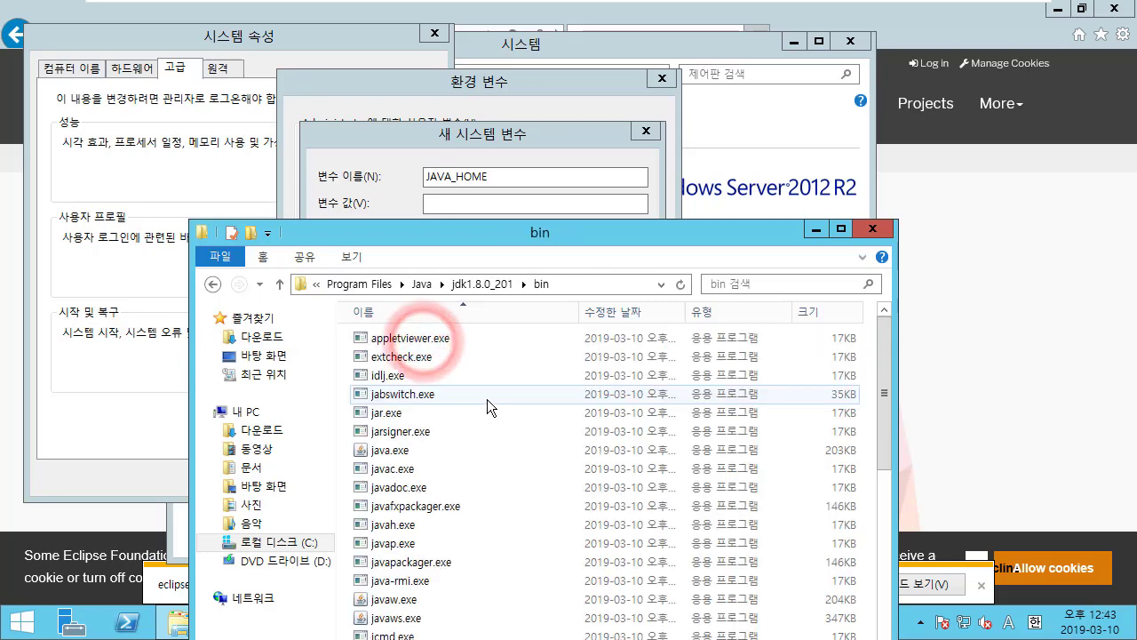
scroll(487, 408, down, 4)
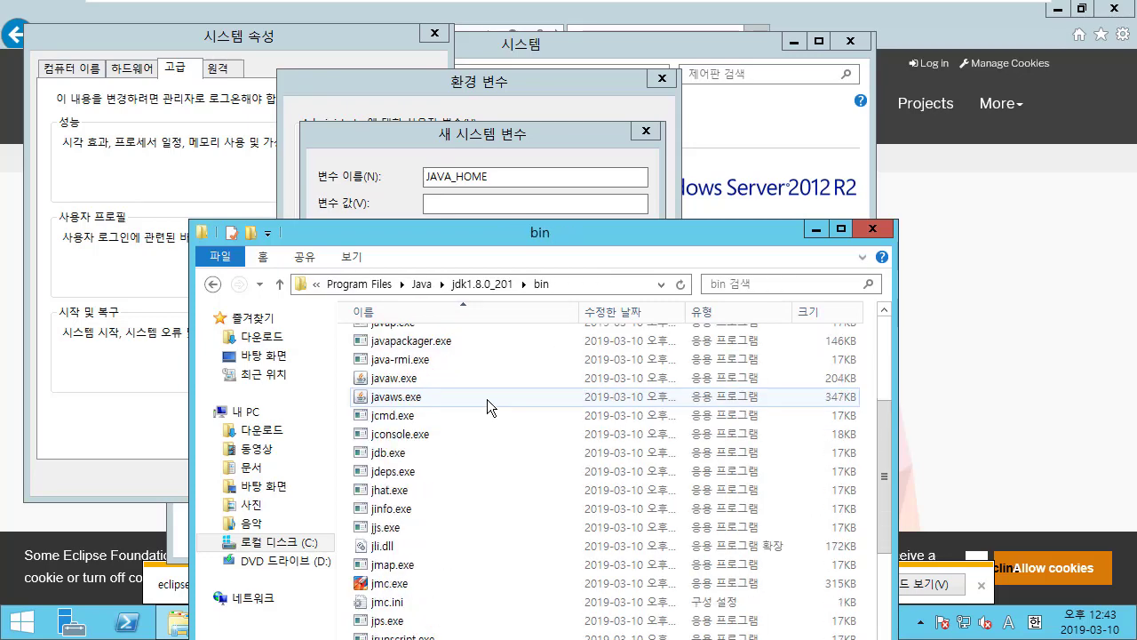
scroll(487, 406, up, 2)
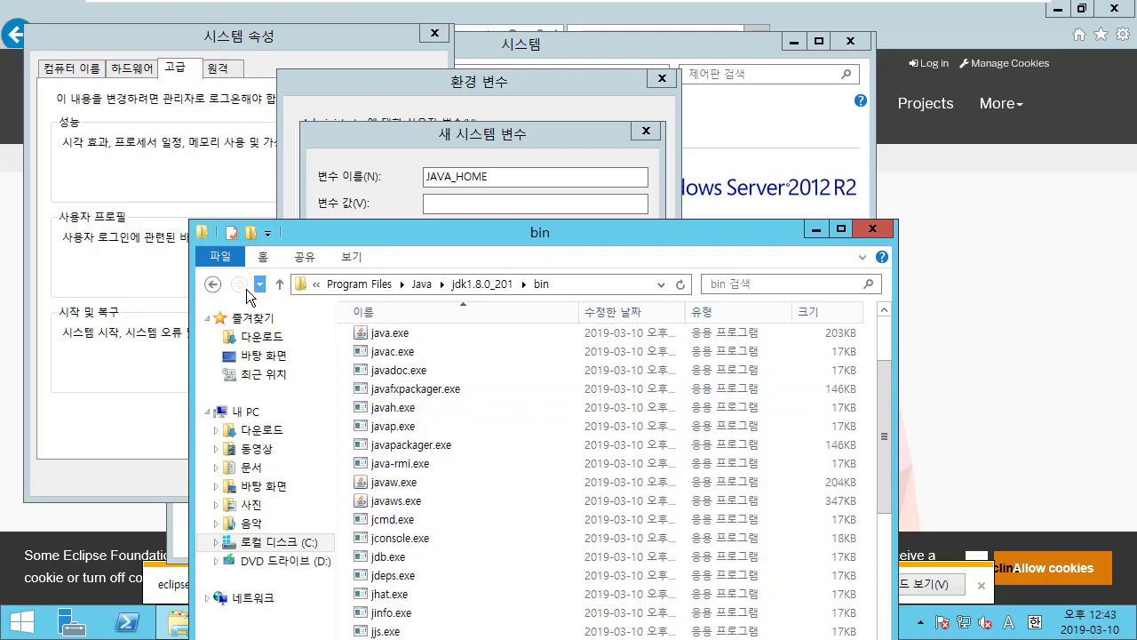
click(212, 284)
Copy the JDK folder path C:\Program Files\Java\jdk1.8.0_201 into the JAVA_HOME value and save the new system variable.
click(615, 285)
key(ctrl+c)
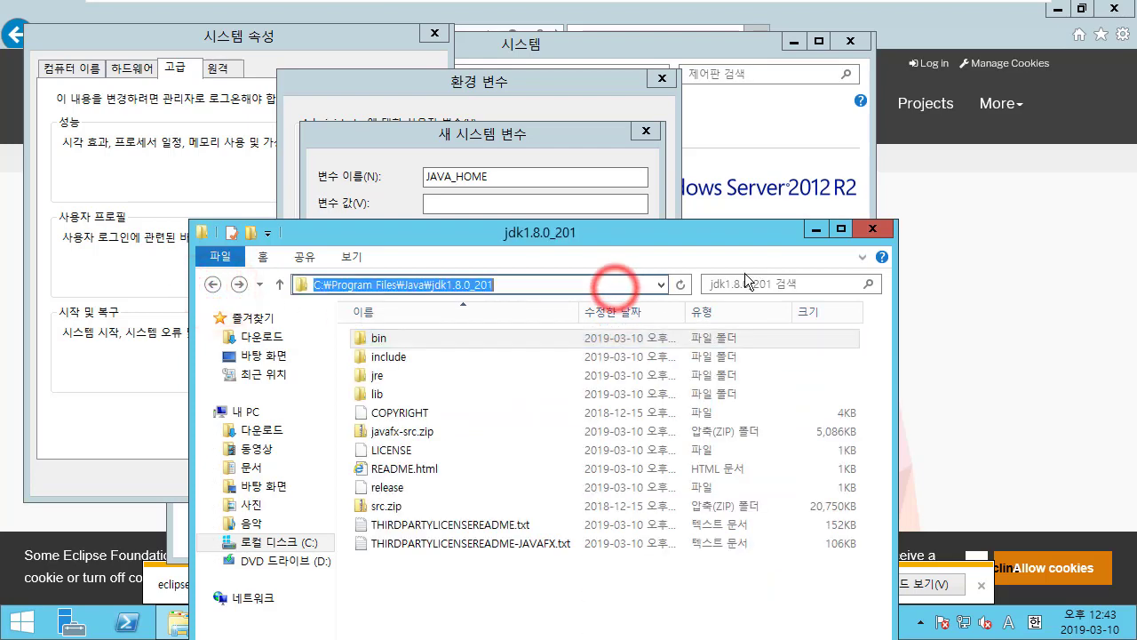
click(816, 229)
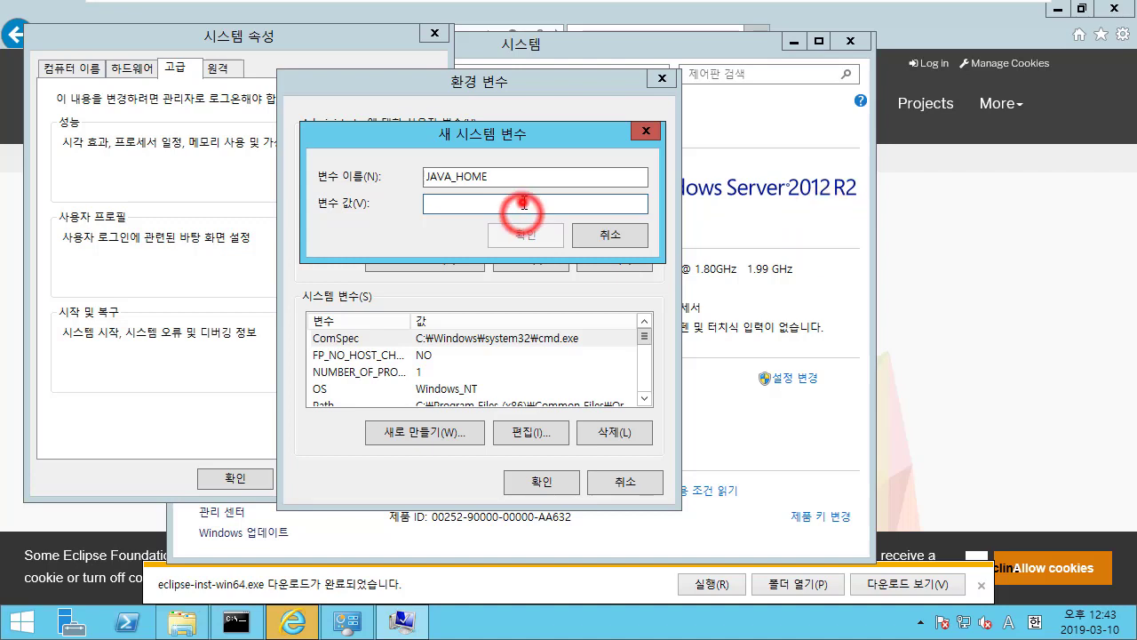
key(ctrl+v)
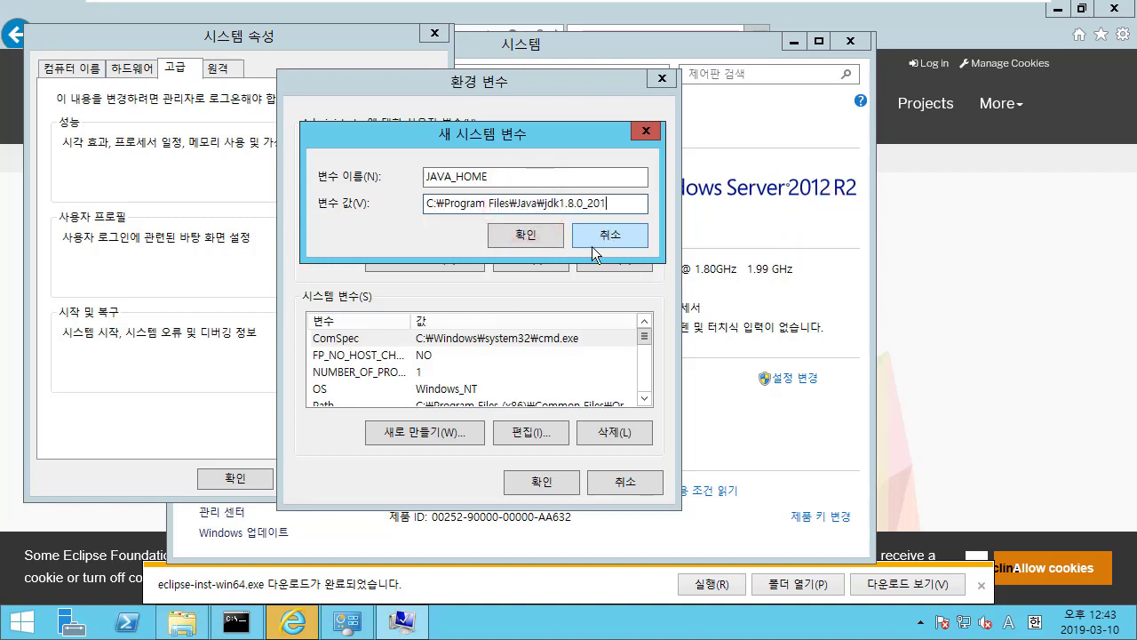
click(525, 235)
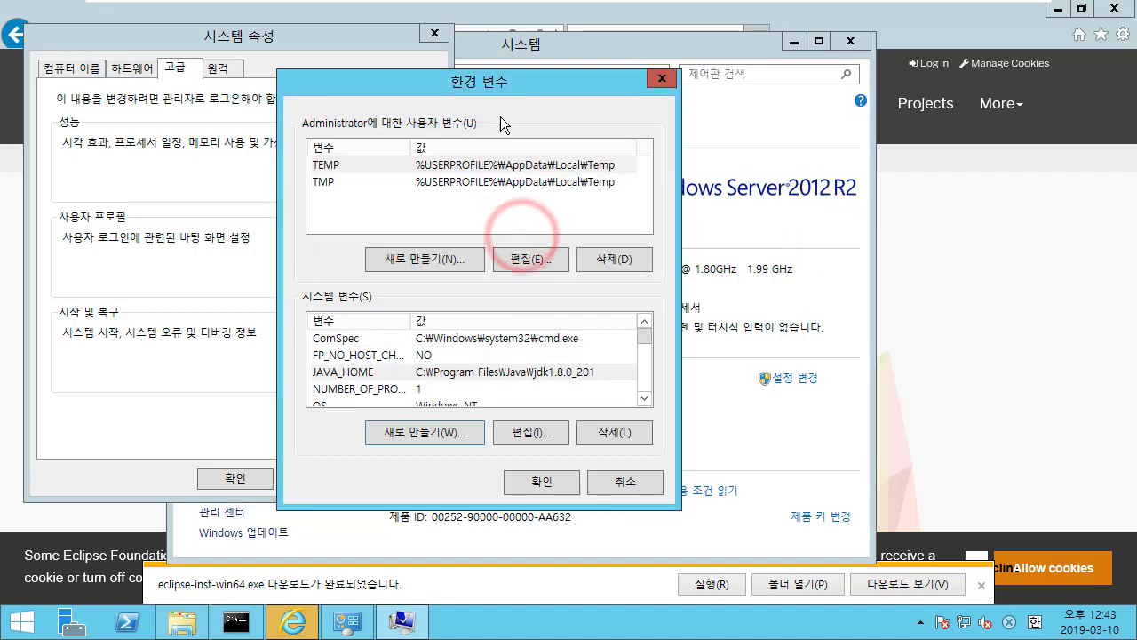
Edit the Path system variable, appending ;%JAVA_HOME%\bin; to the end of its existing value.
drag(502, 96, 480, 75)
click(515, 352)
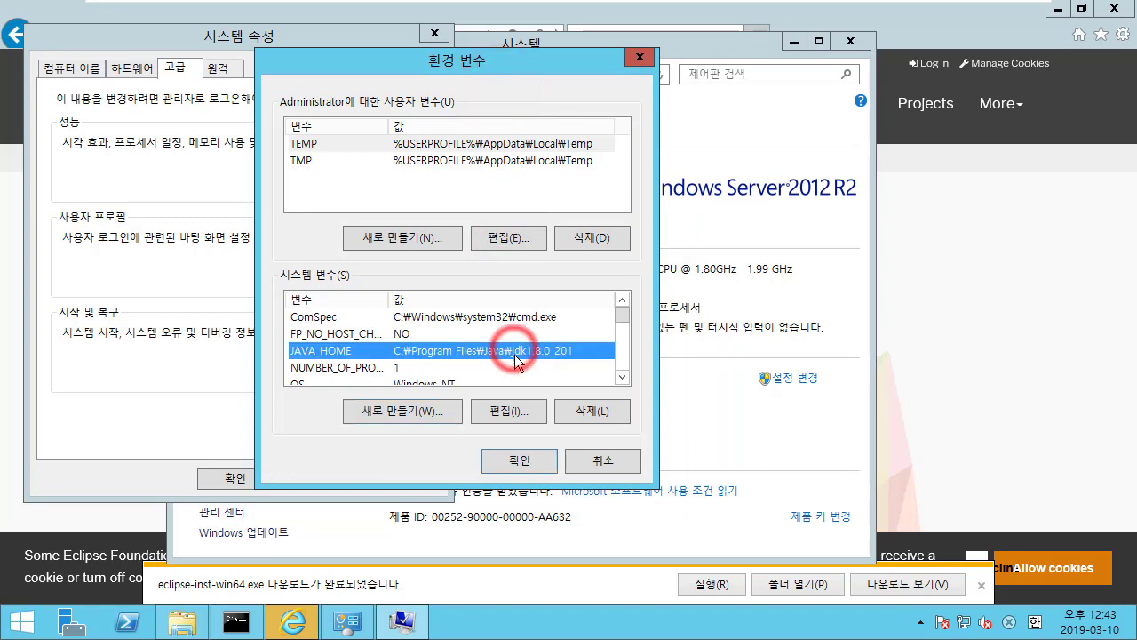
scroll(515, 360, down, 1)
click(513, 353)
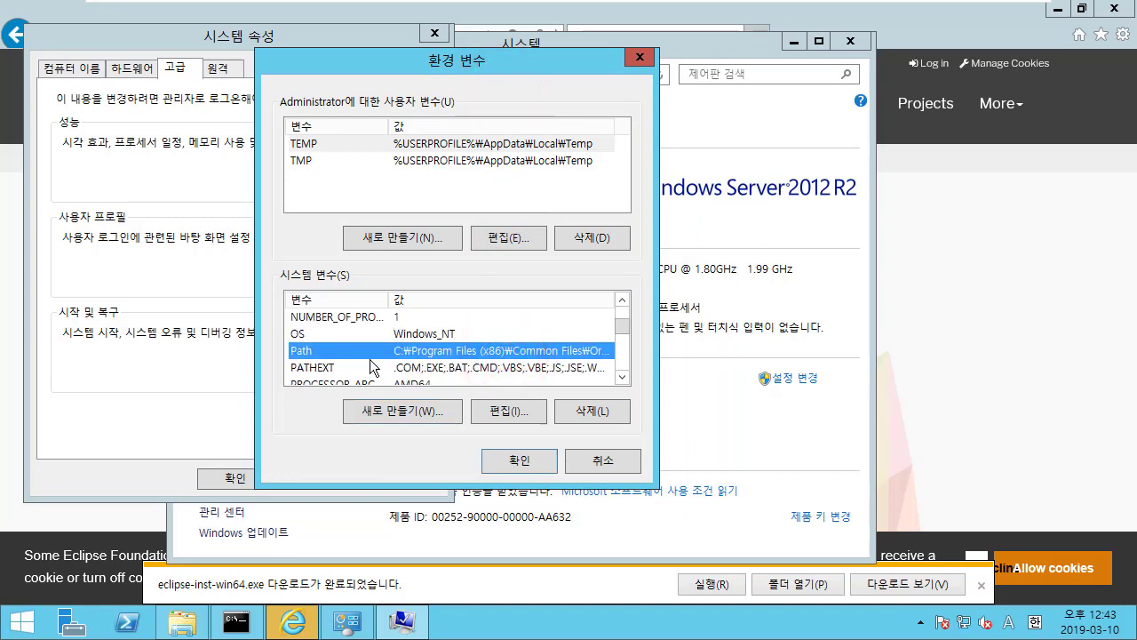
click(521, 414)
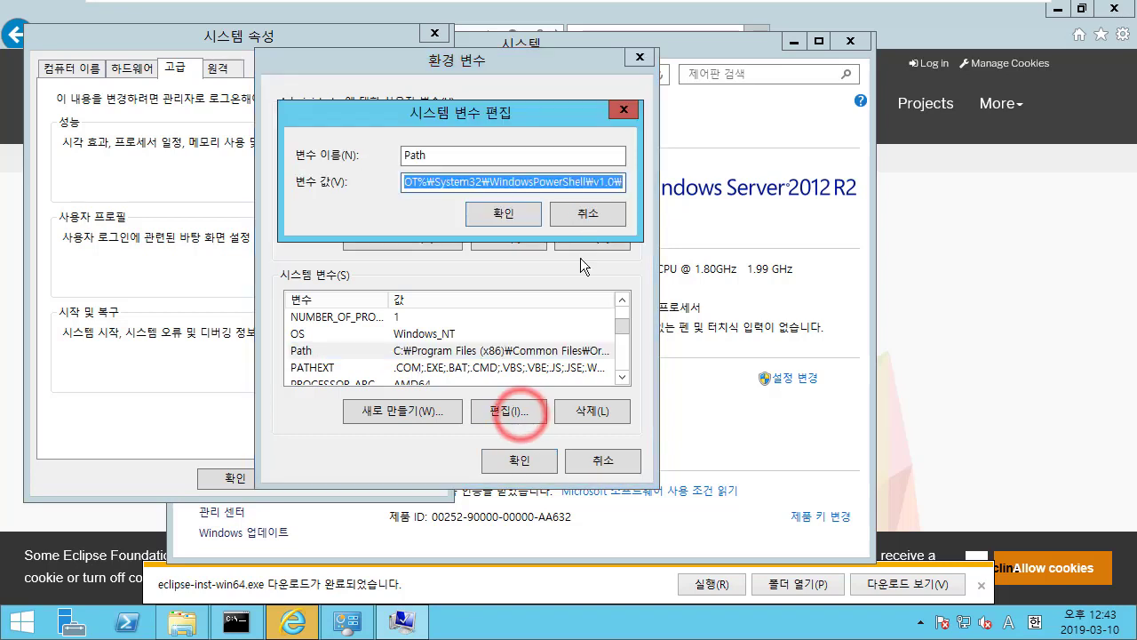
click(620, 182)
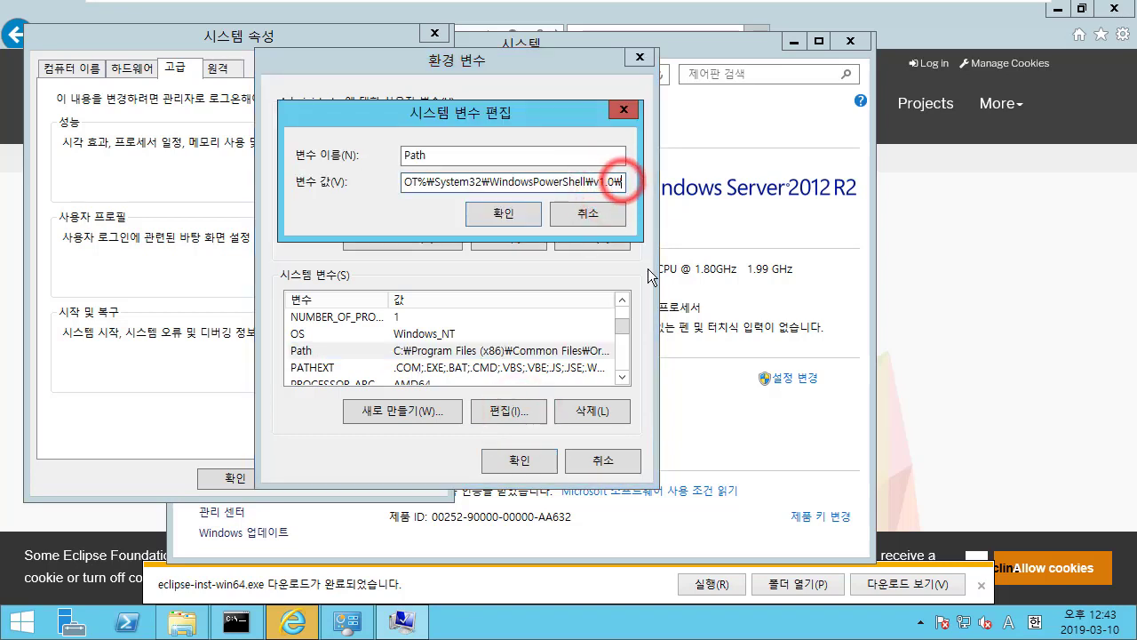
text(;)
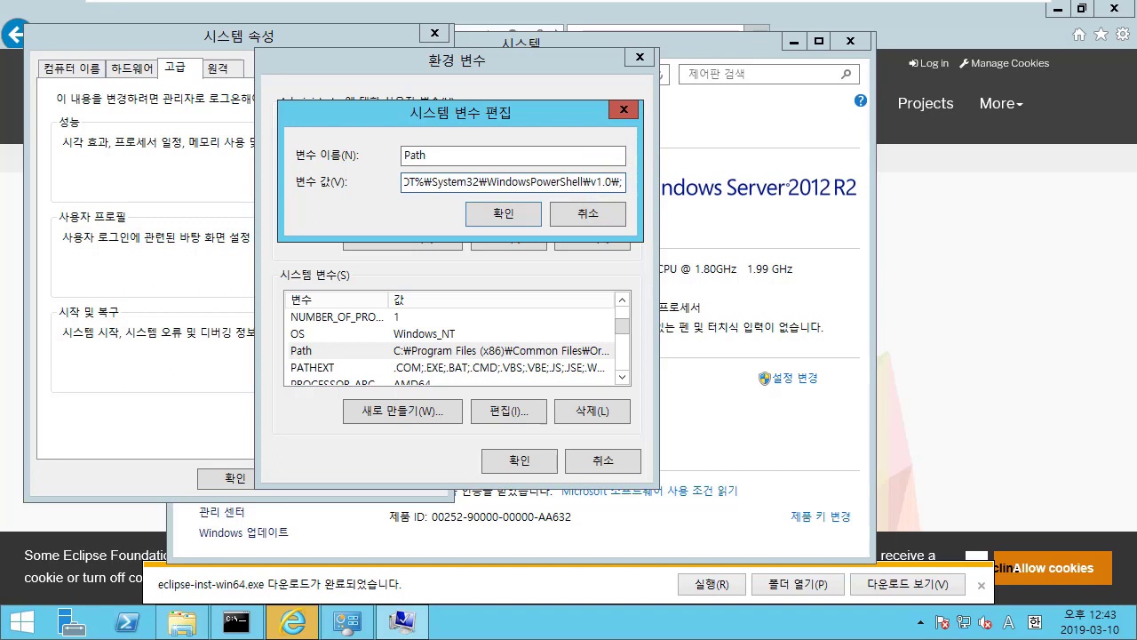
click(622, 181)
text(%JAVA_HO)
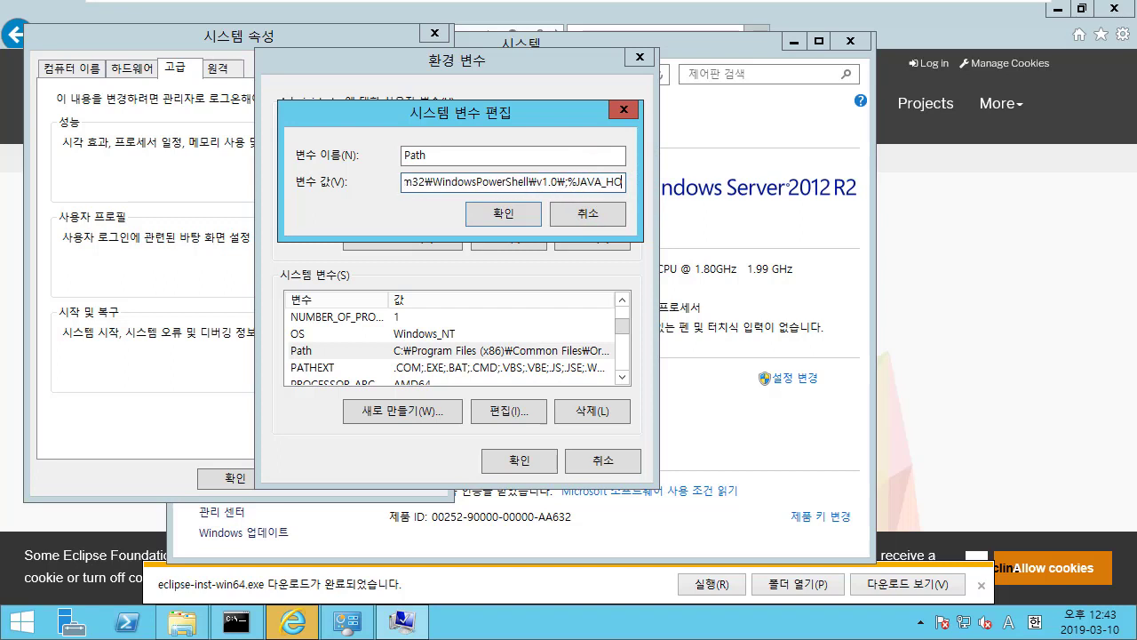
text(ME%)
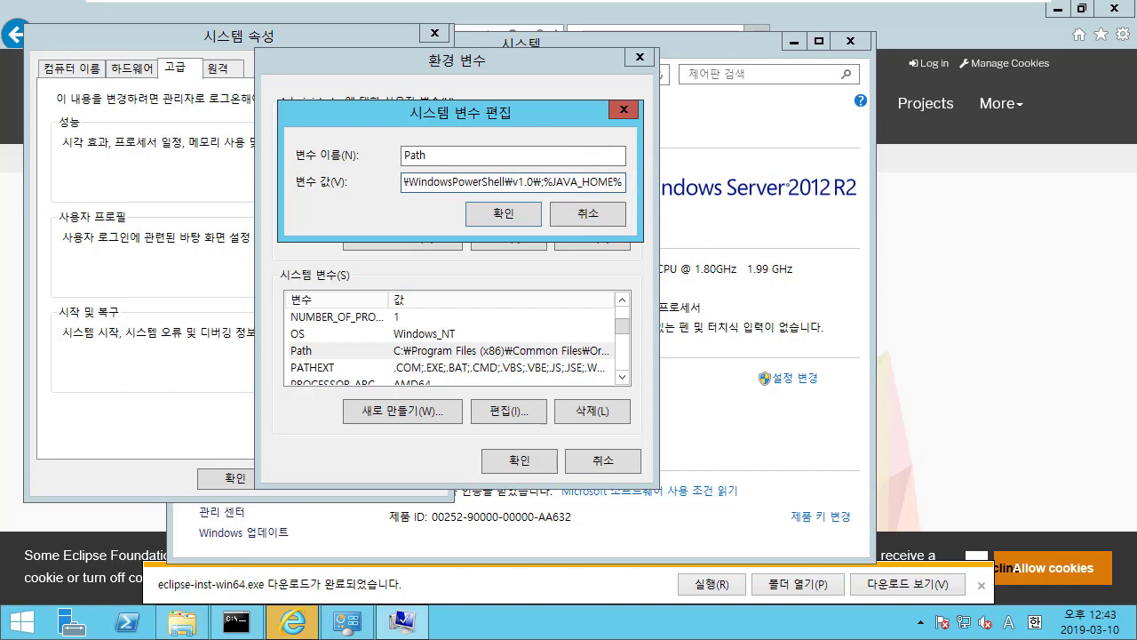
text(\bin)
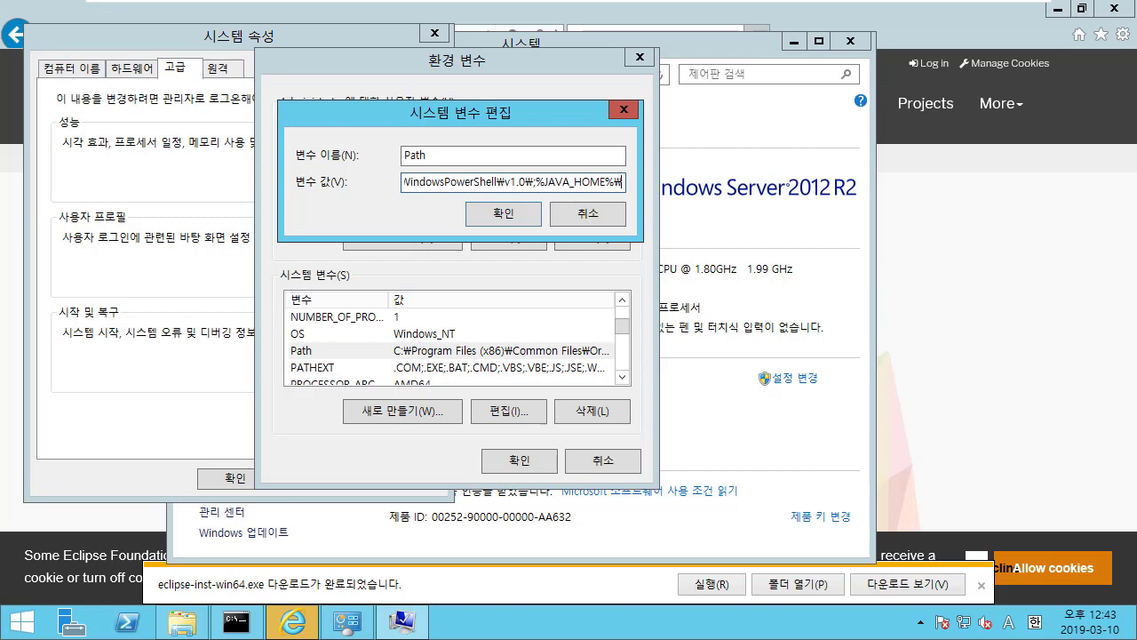
text(;)
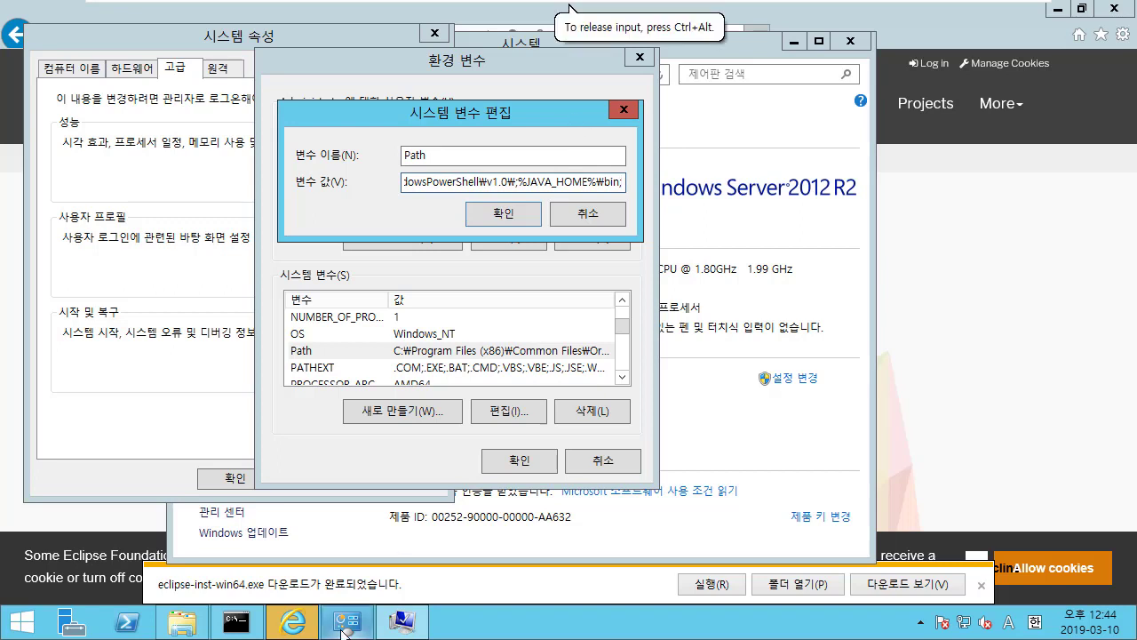
click(530, 178)
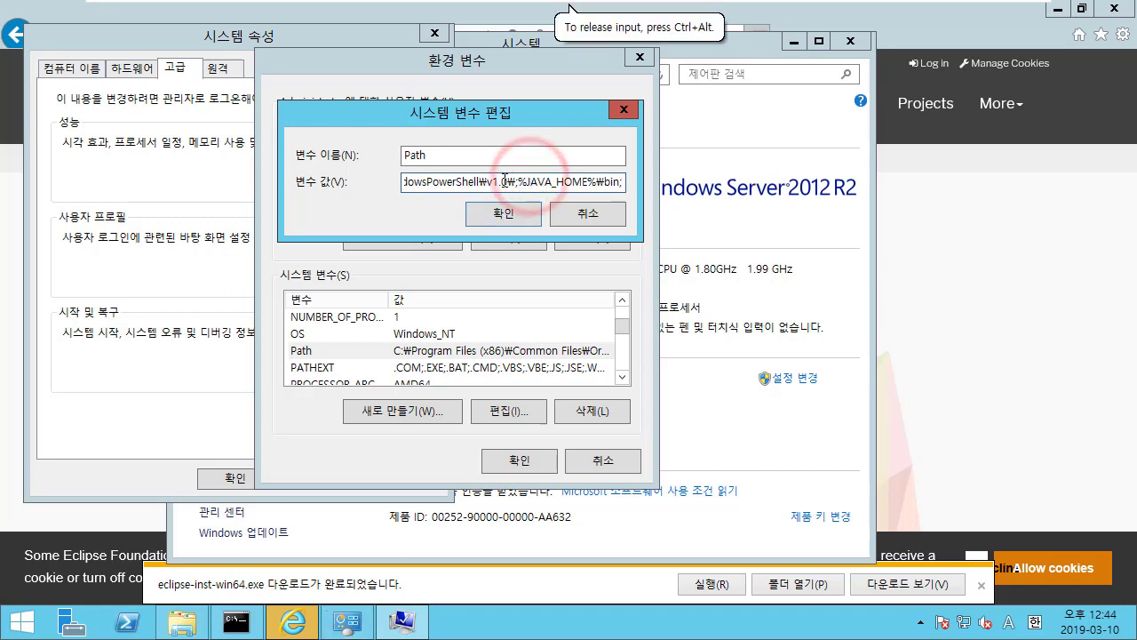
drag(514, 182, 624, 183)
key(alt+Tab)
key(alt+Tab)
key(alt+Tab)
key(alt+Tab)
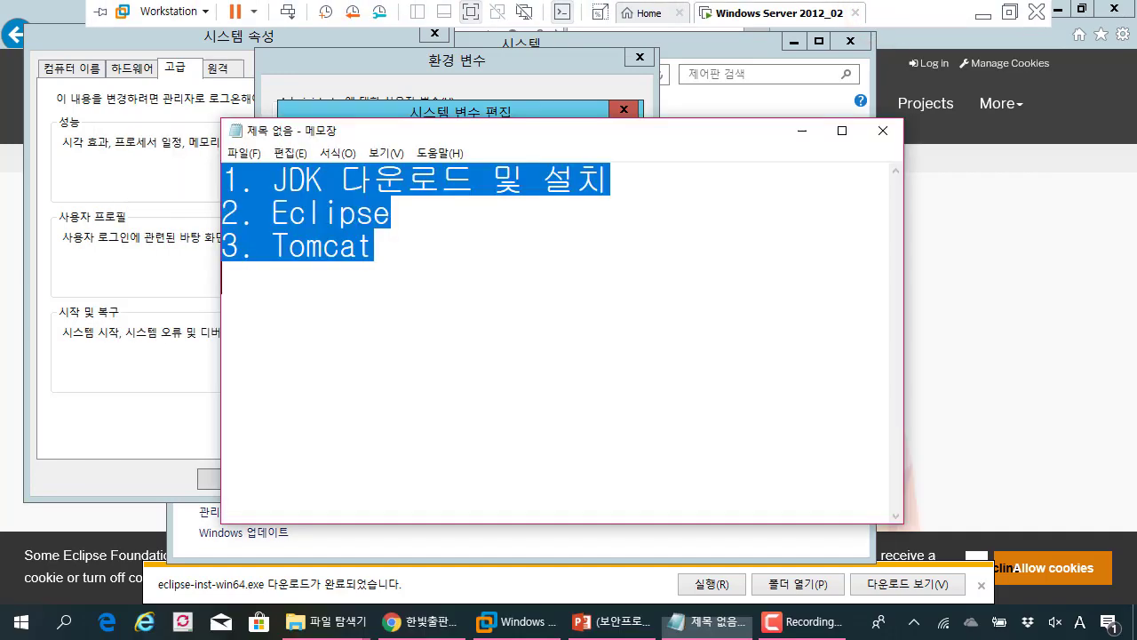
click(596, 251)
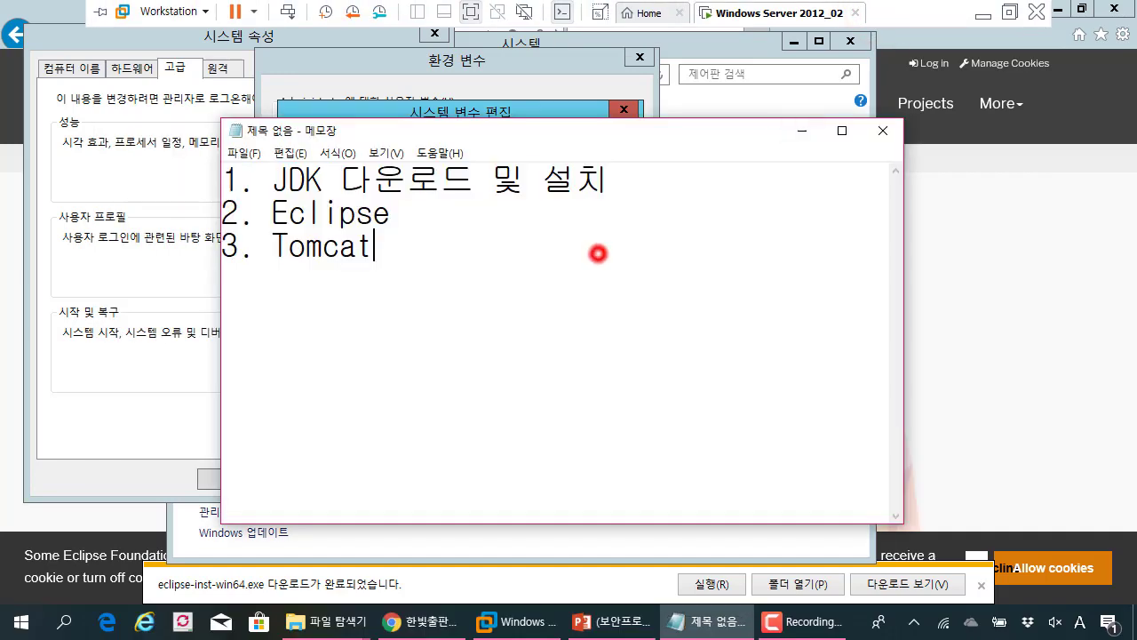
key(ctrl+a)
click(495, 243)
key(ctrl+a)
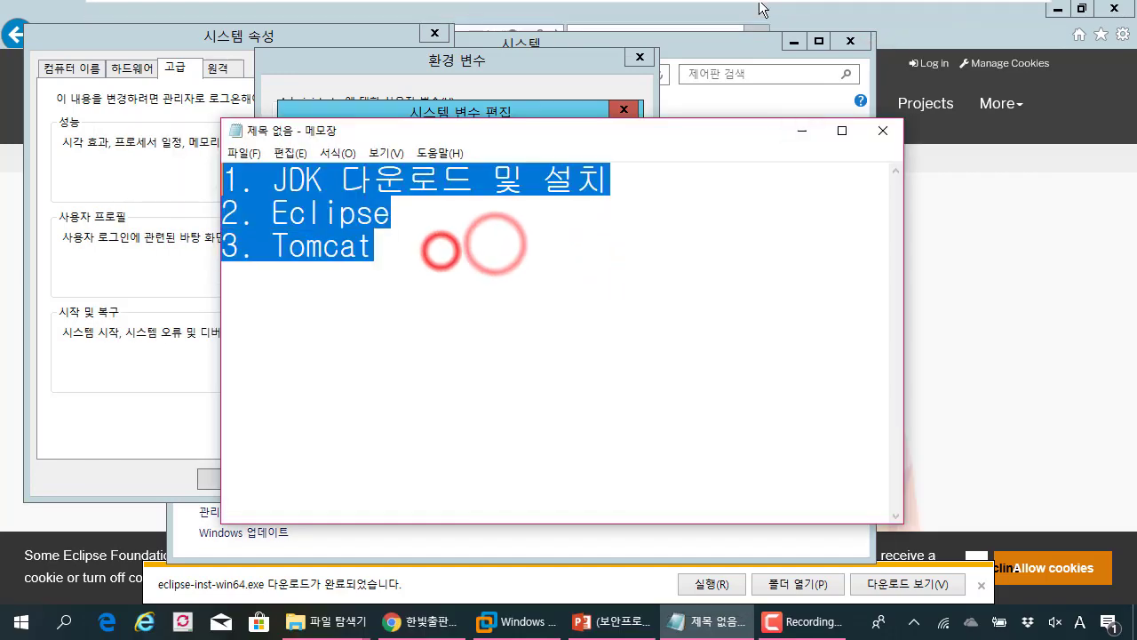
drag(376, 130, 470, 315)
Review the separators and the %JAVA_HOME%\bin entry at the end of the Path value.
click(540, 180)
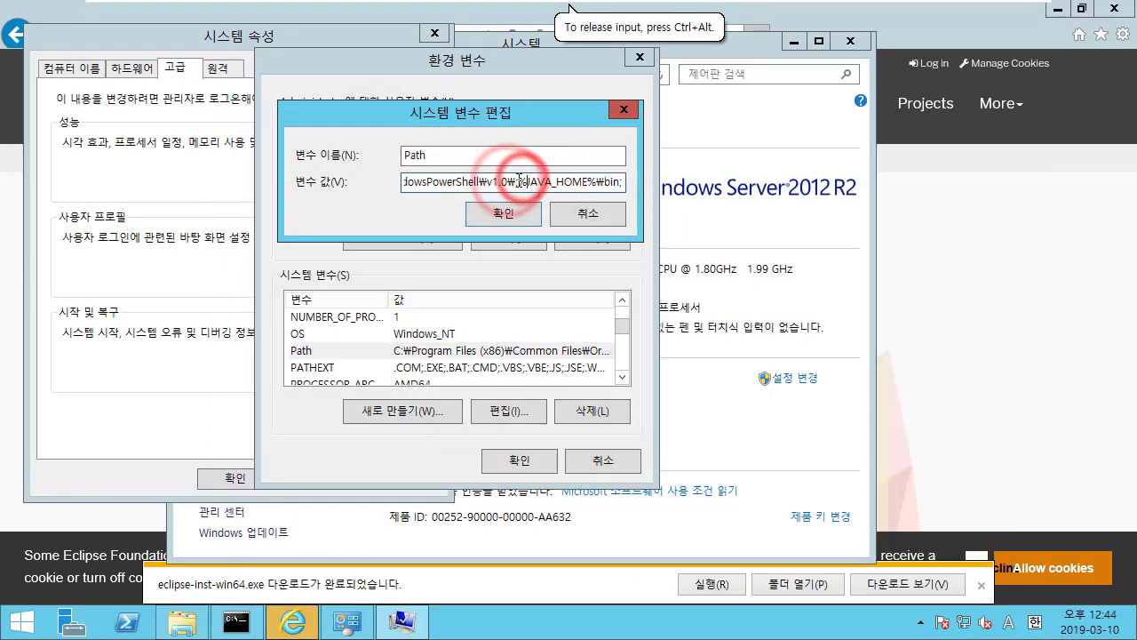
click(518, 182)
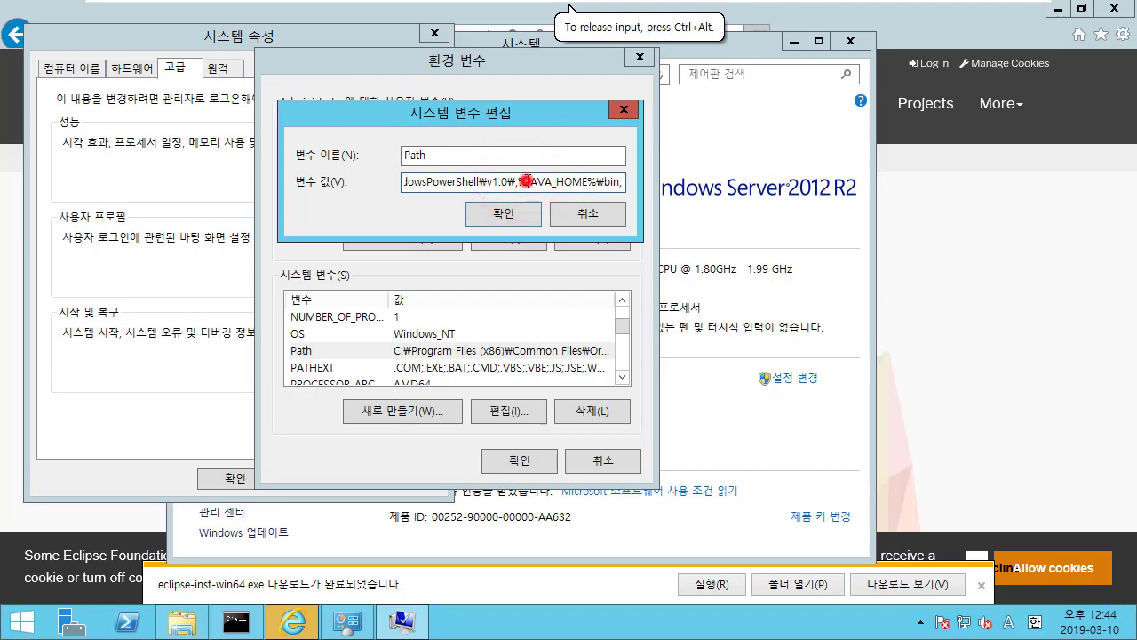
click(560, 181)
click(611, 182)
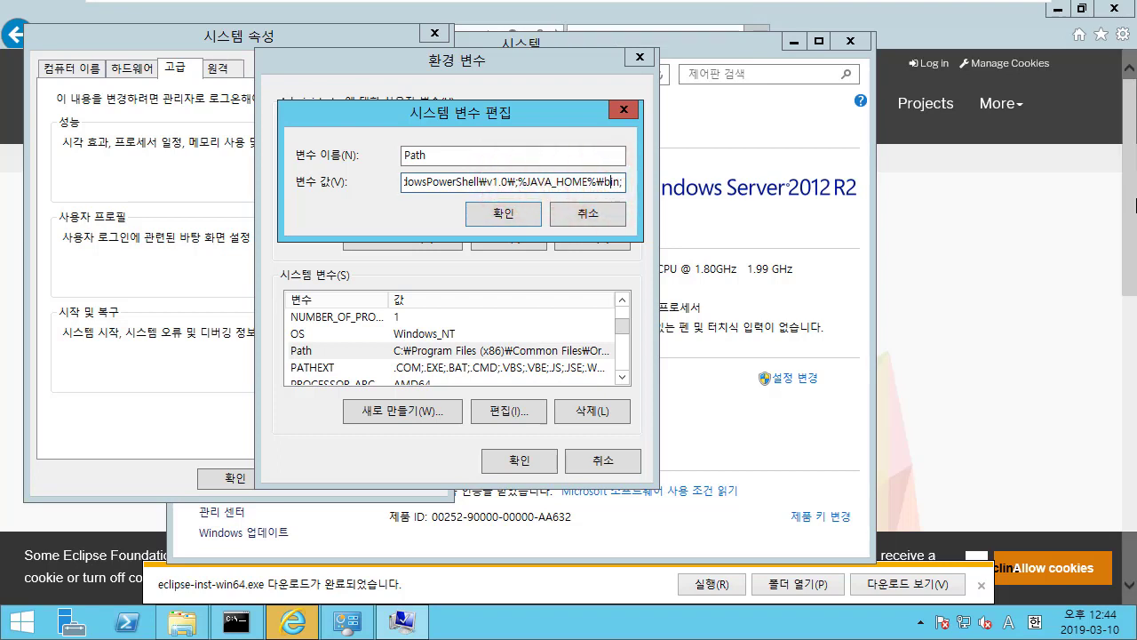
mouse_move(889, 3)
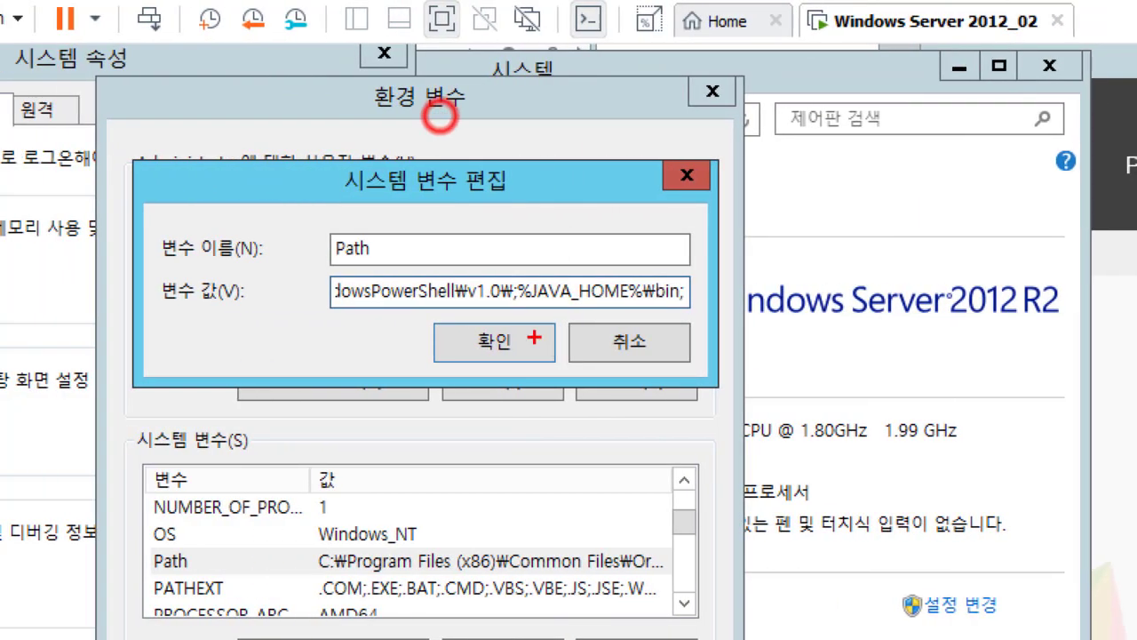
mouse_move(500, 275)
mouse_down()
mouse_move(649, 313)
mouse_move(630, 313)
mouse_move(702, 313)
mouse_up()
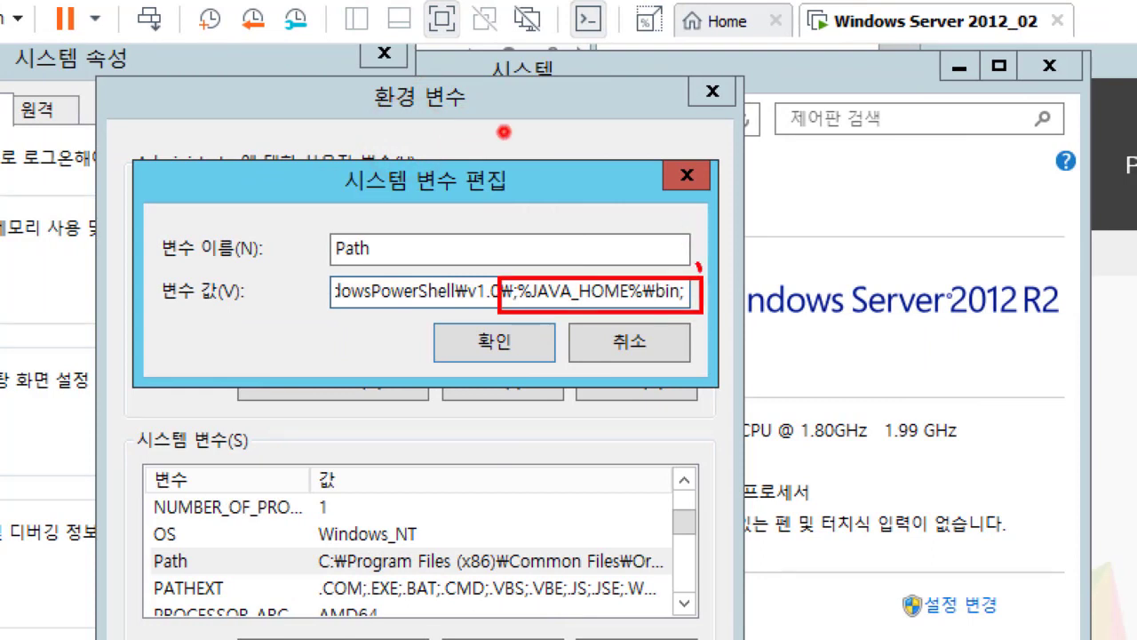
drag(698, 265, 722, 241)
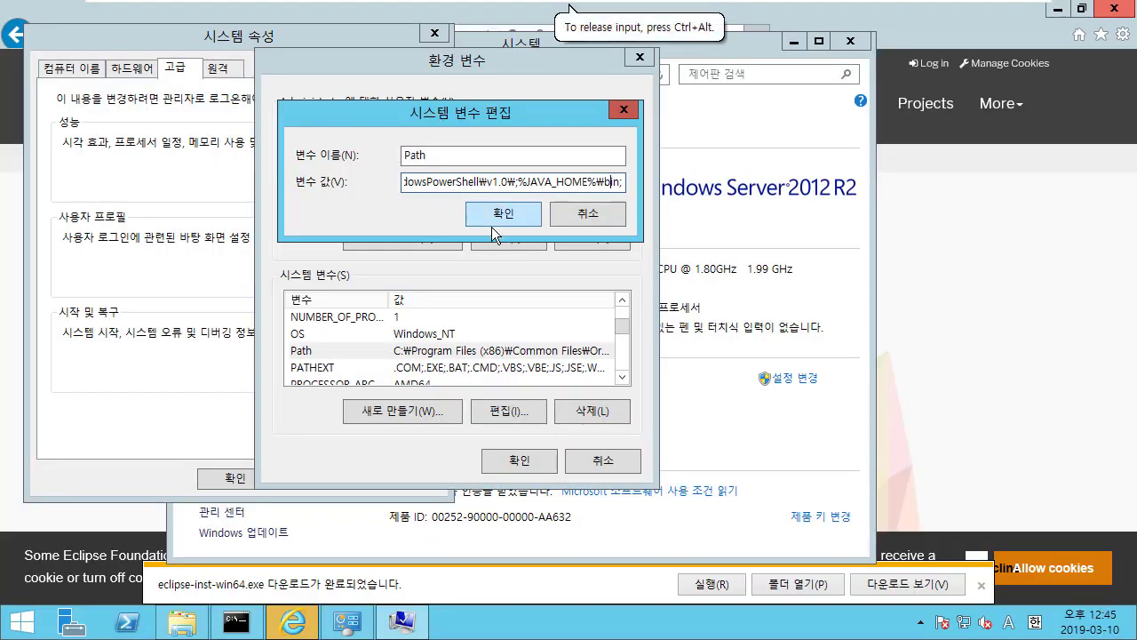
Save the edited Path variable and confirm the environment variable and system property changes.
click(519, 223)
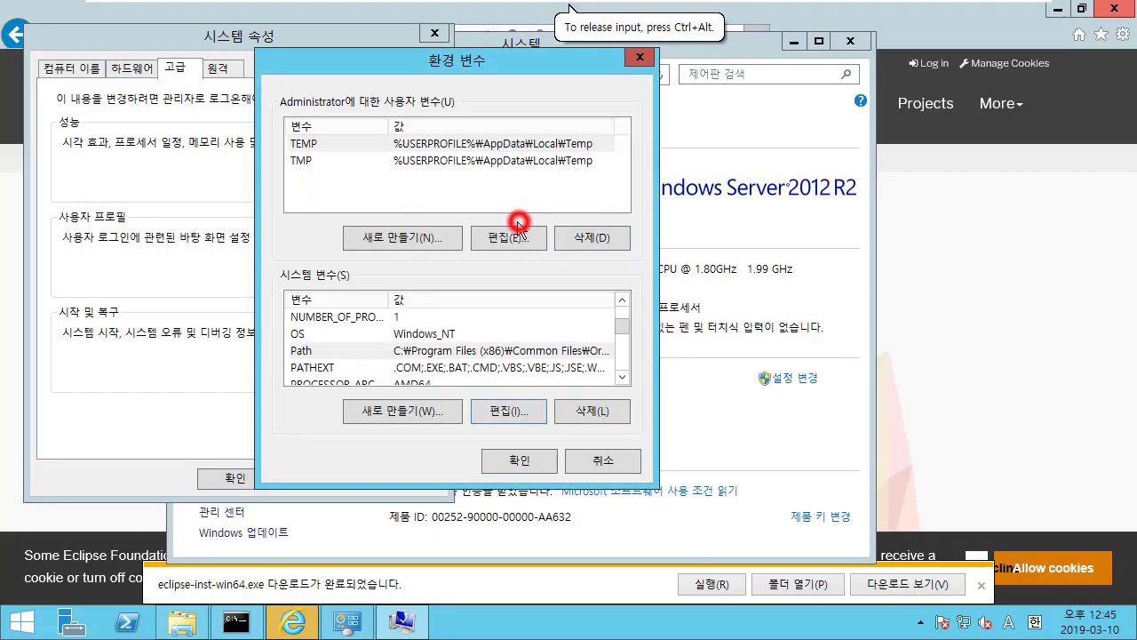
click(506, 461)
click(234, 478)
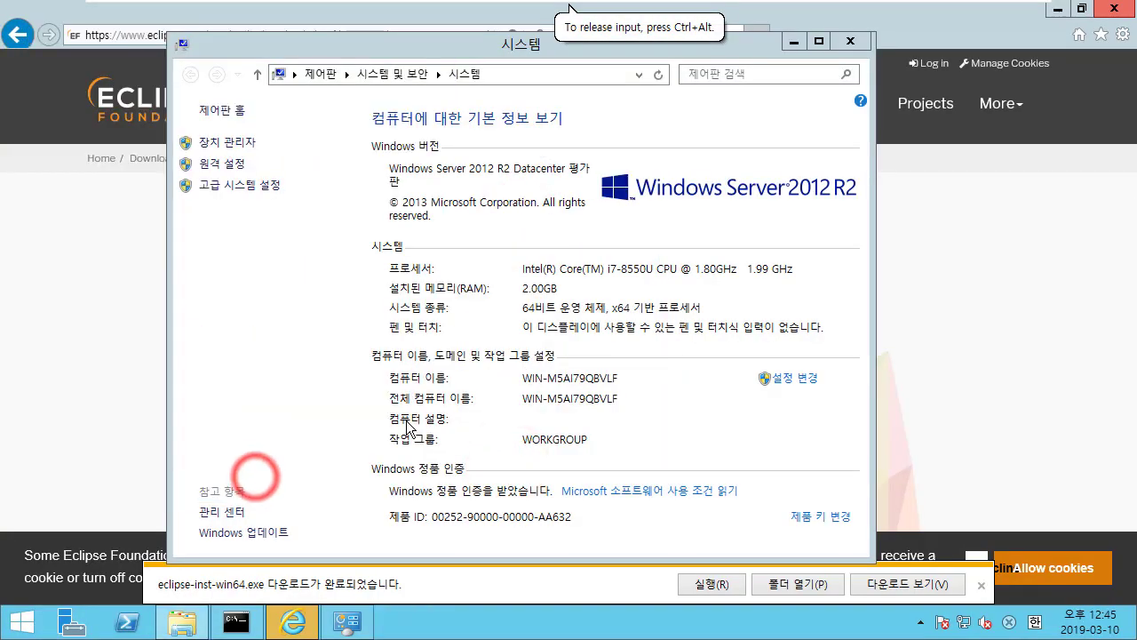
Start a new Command Prompt session with cmd and set its font size to 24.
key(super+r)
text(cmd)
key(Return)
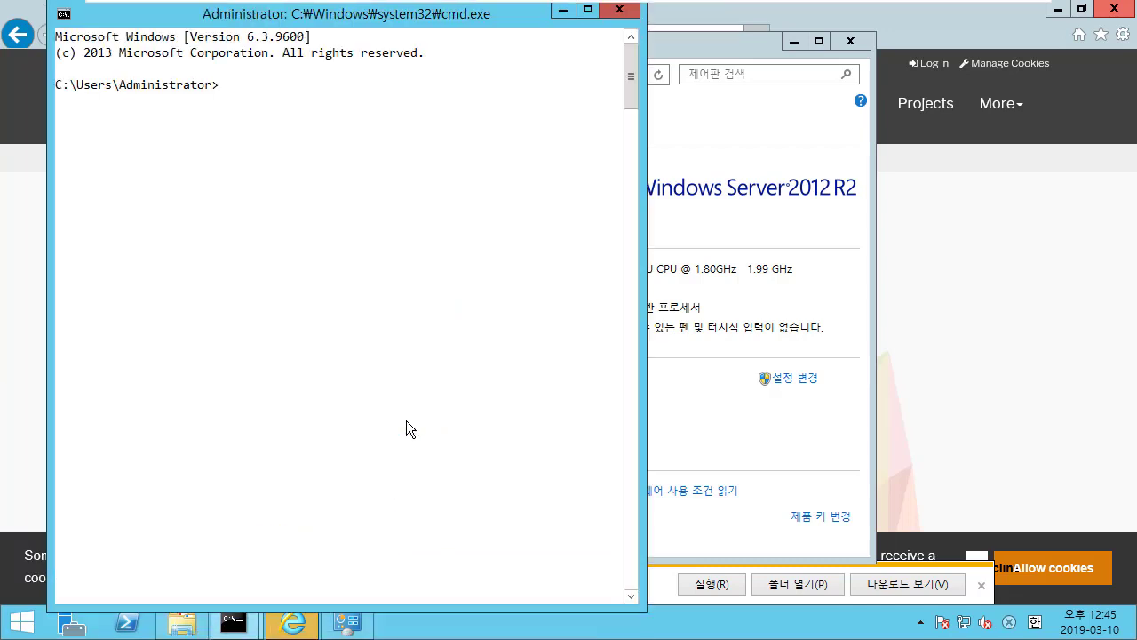
drag(429, 20, 507, 67)
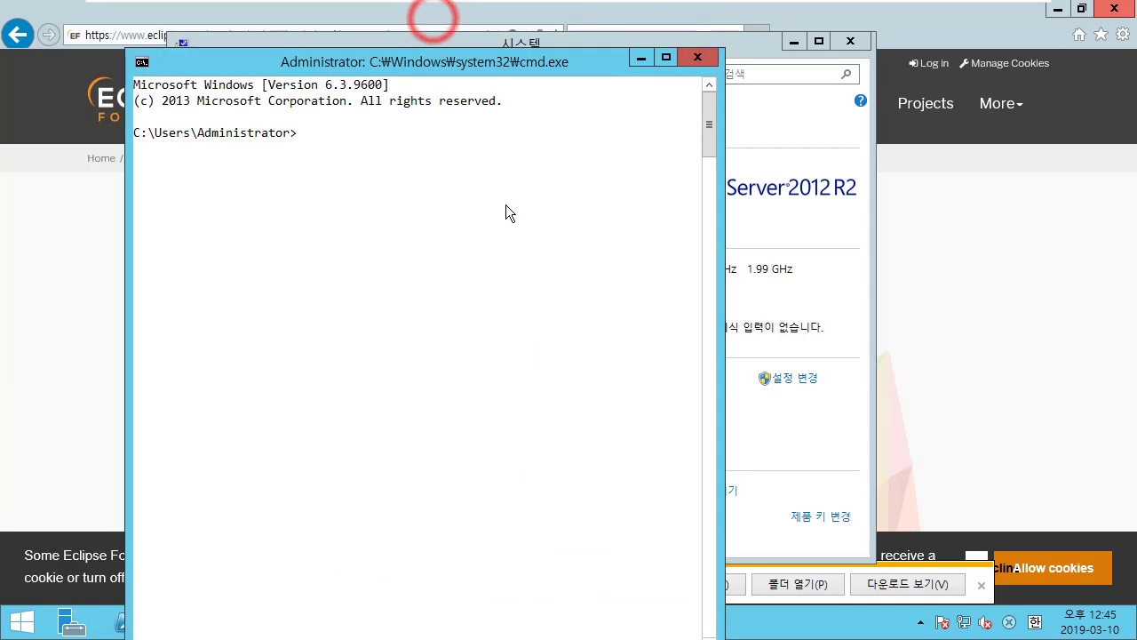
right_click(513, 68)
click(573, 243)
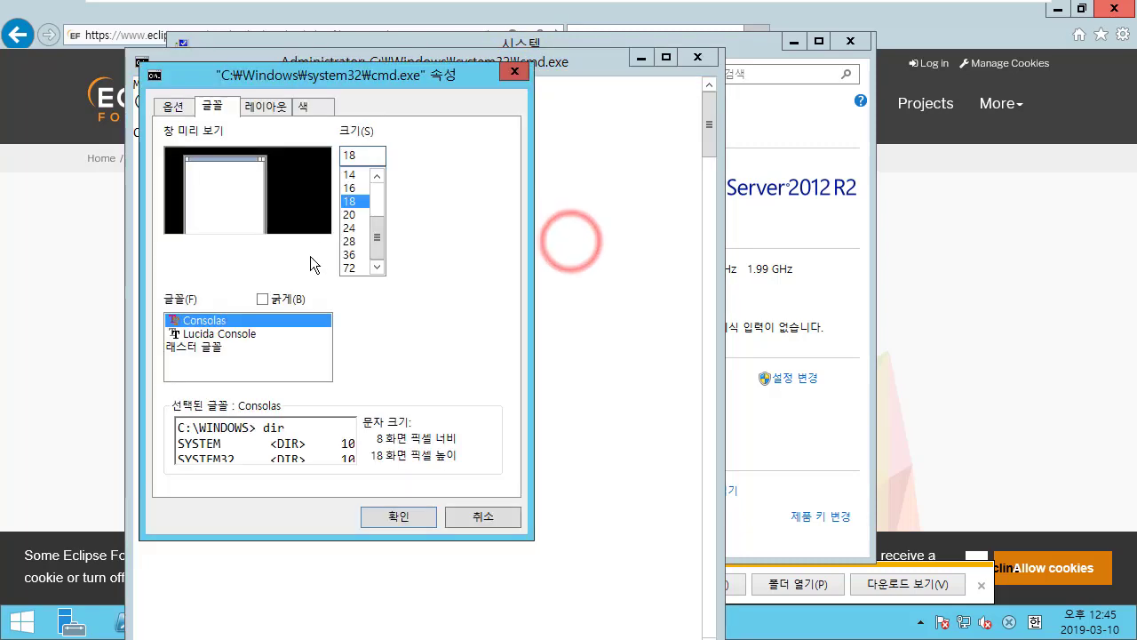
click(349, 230)
click(398, 517)
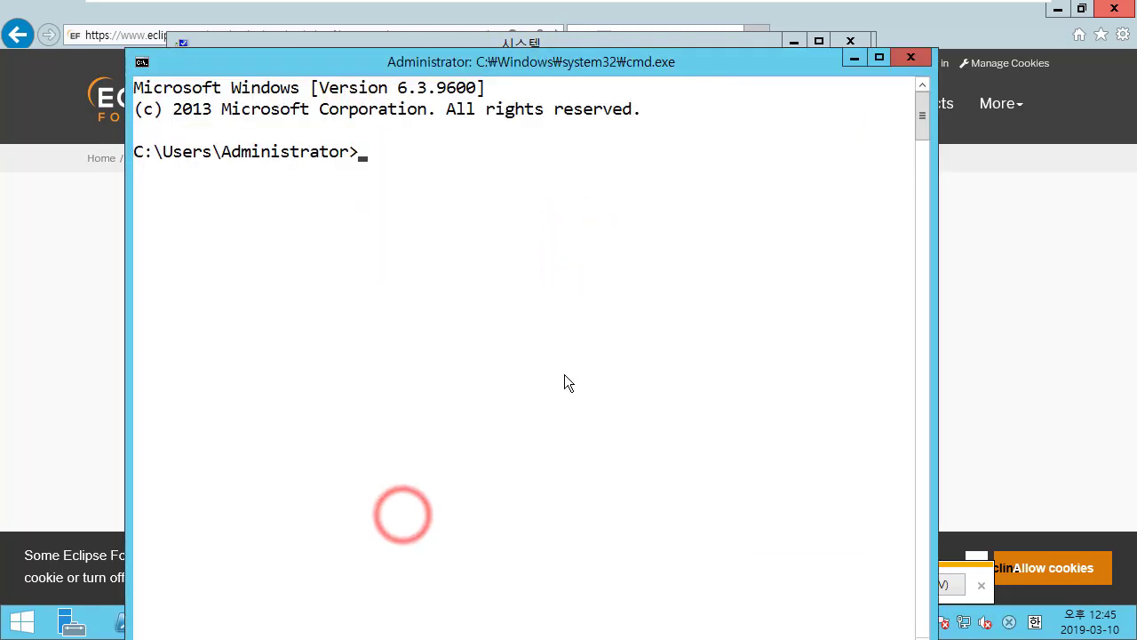
Run java in the console to test the runtime, and clear the output with cls.
text(java)
key(Return)
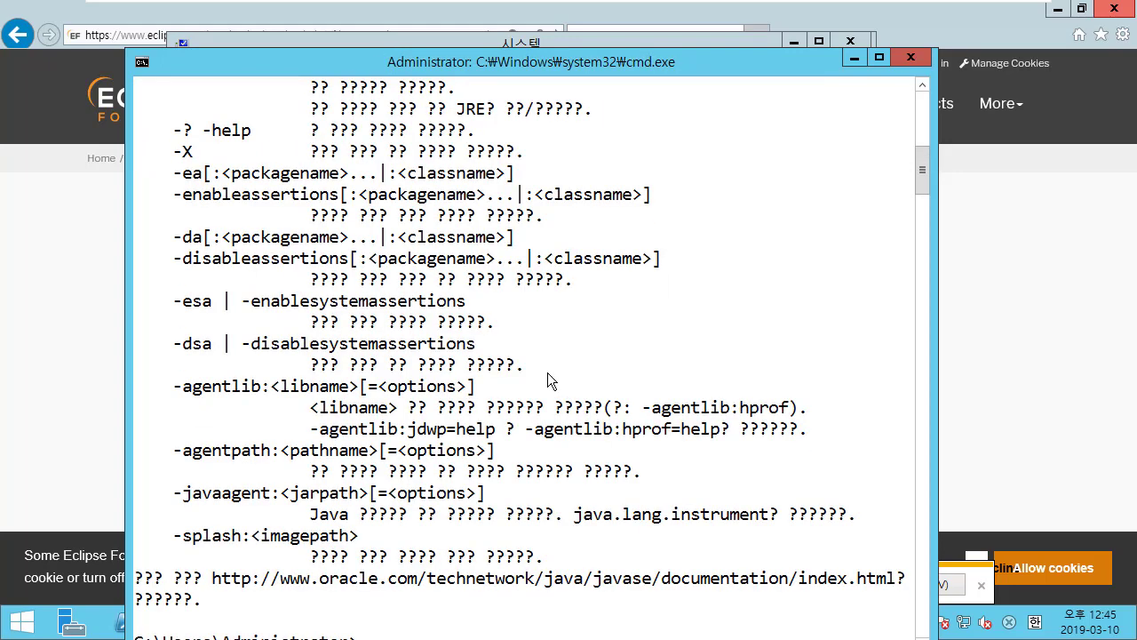
text(cls)
key(Return)
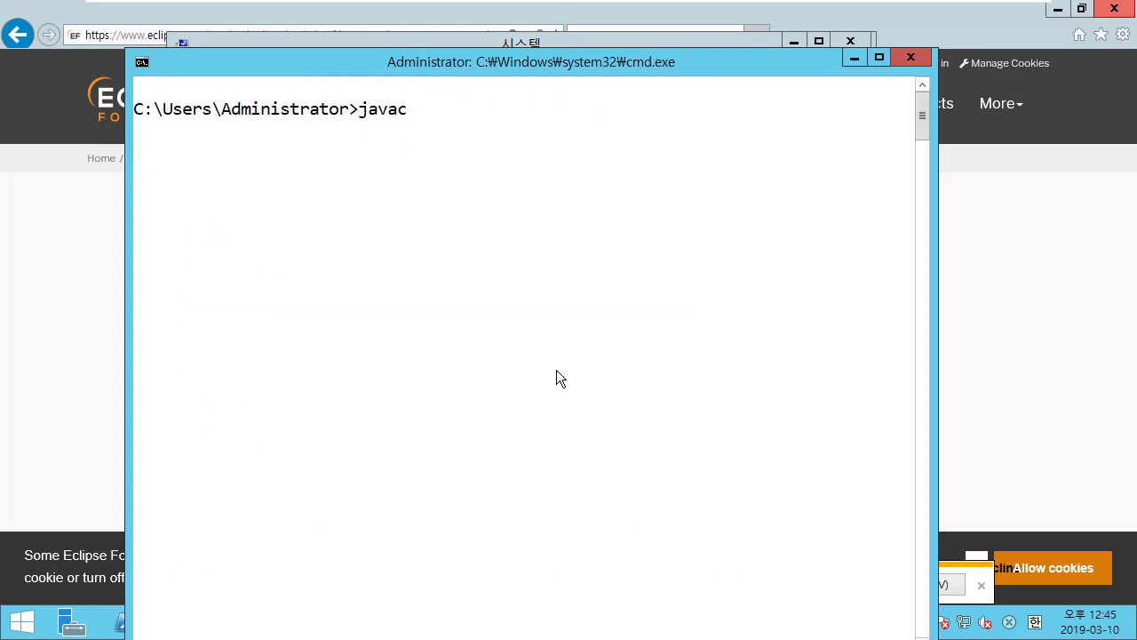
Check the Java compiler with javac -version, and close the console and the System window.
text(javac -version)
key(Return)
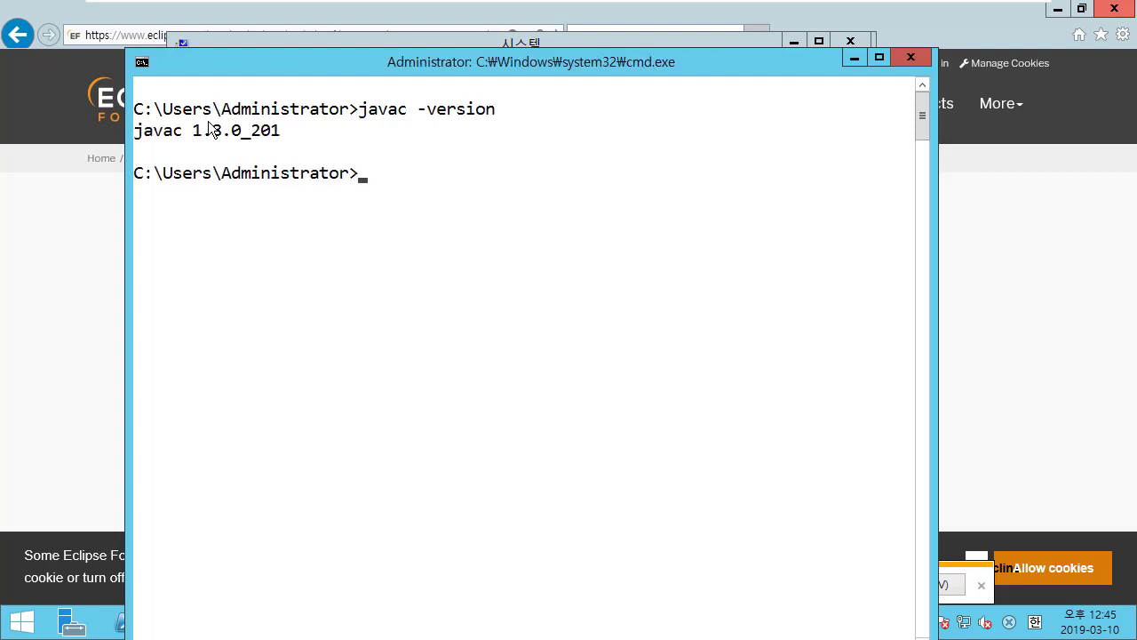
click(173, 127)
click(330, 134)
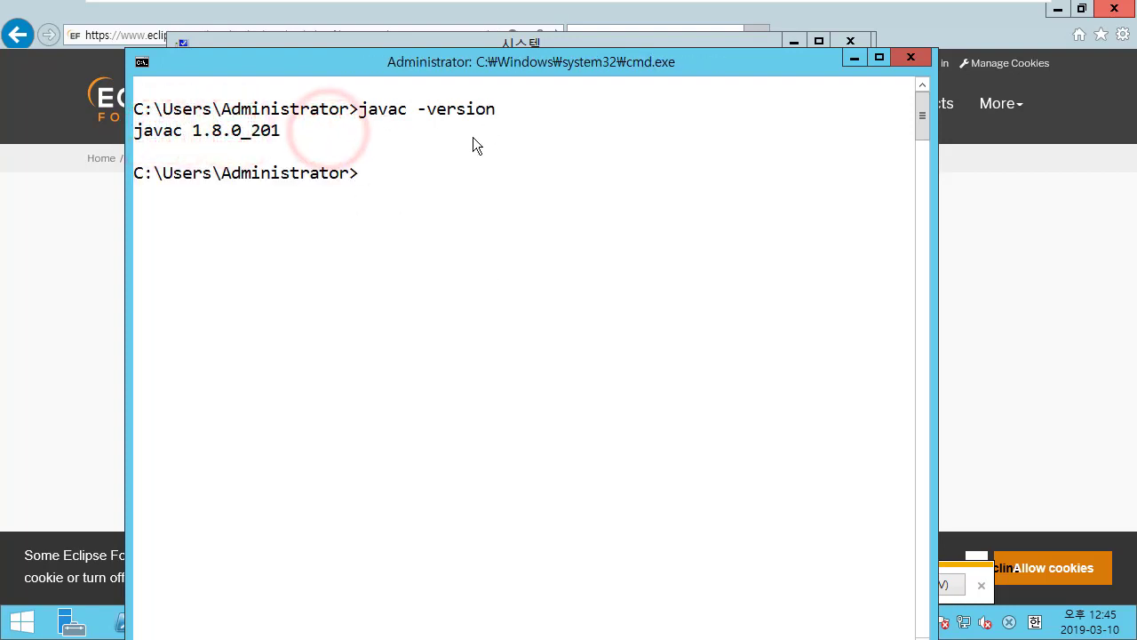
click(910, 57)
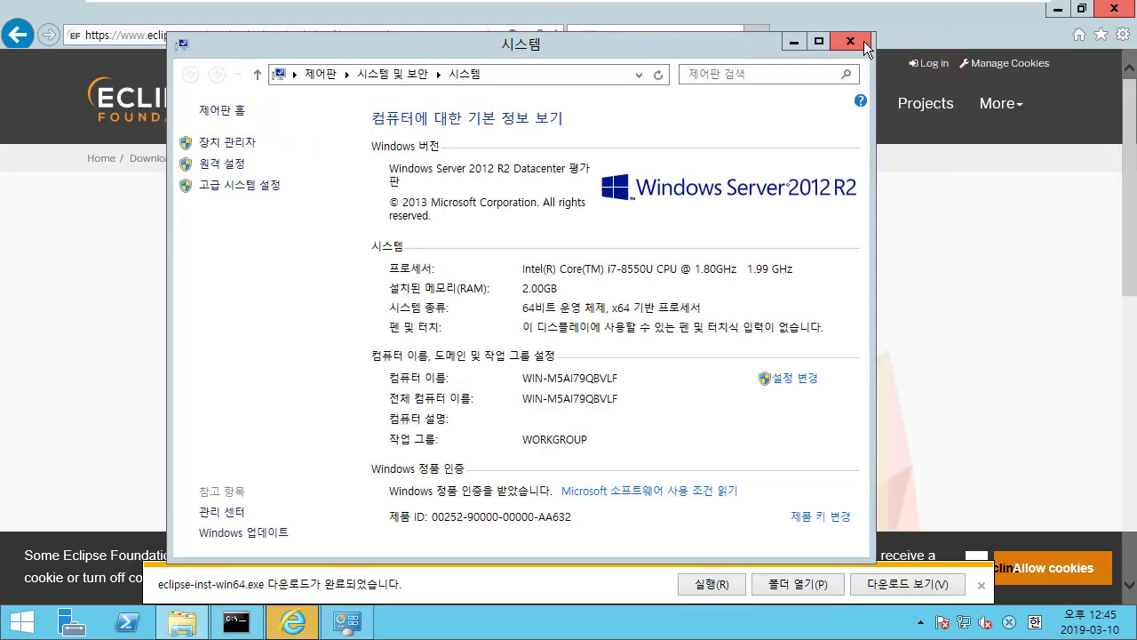
click(864, 42)
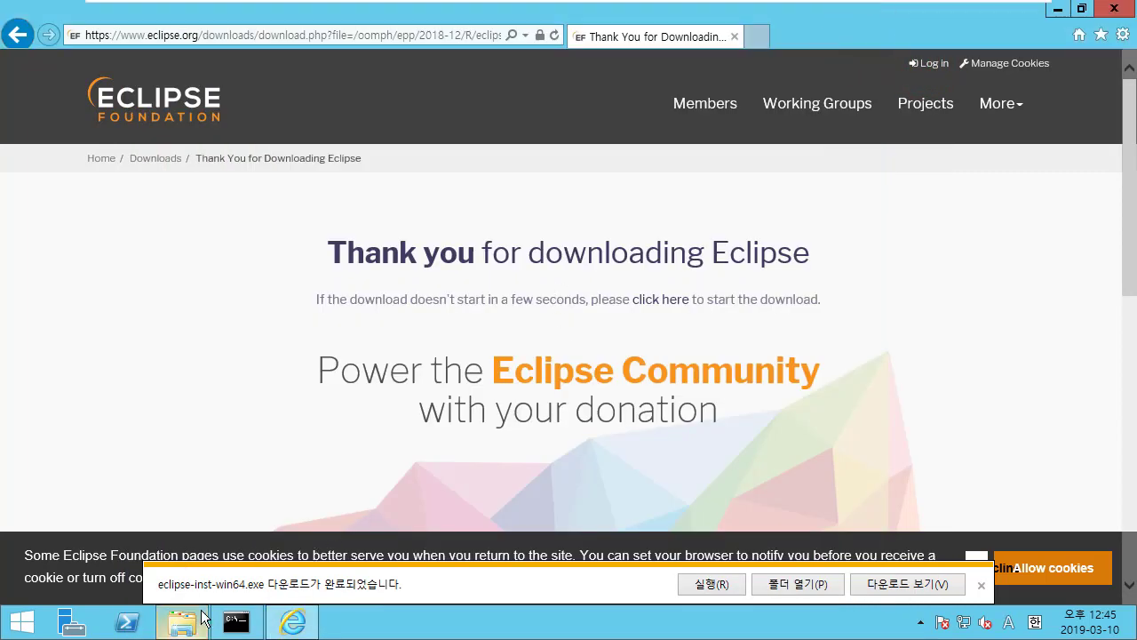
Launch the Eclipse installer eclipse-inst-win64.exe from the Downloads folder.
click(183, 620)
click(280, 332)
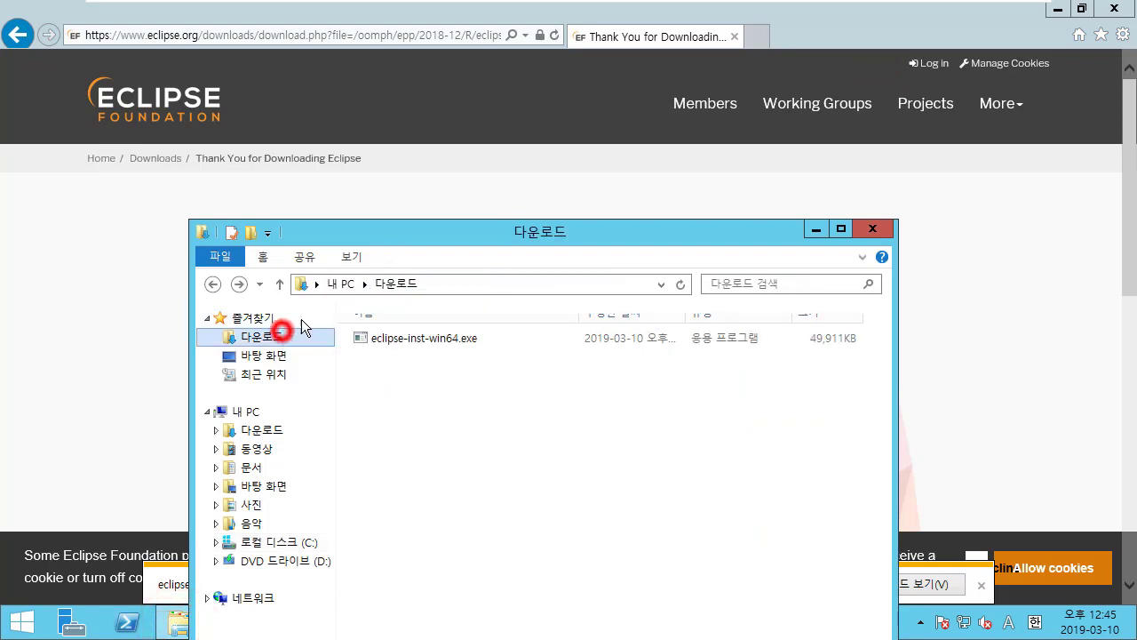
drag(382, 233, 416, 80)
click(452, 184)
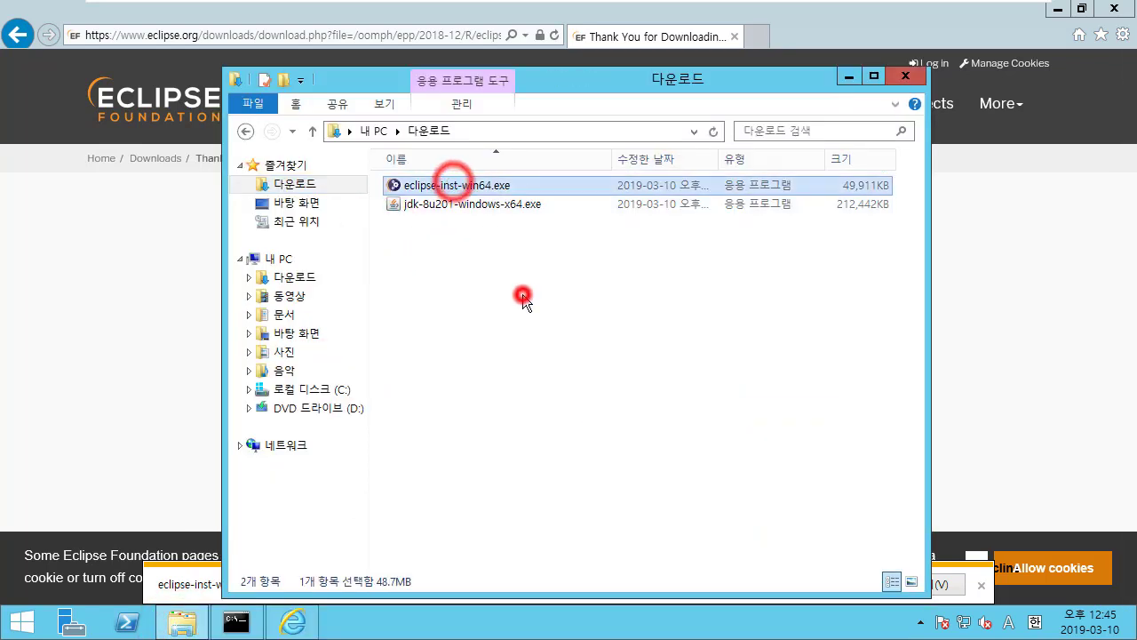
click(523, 297)
double_click(479, 187)
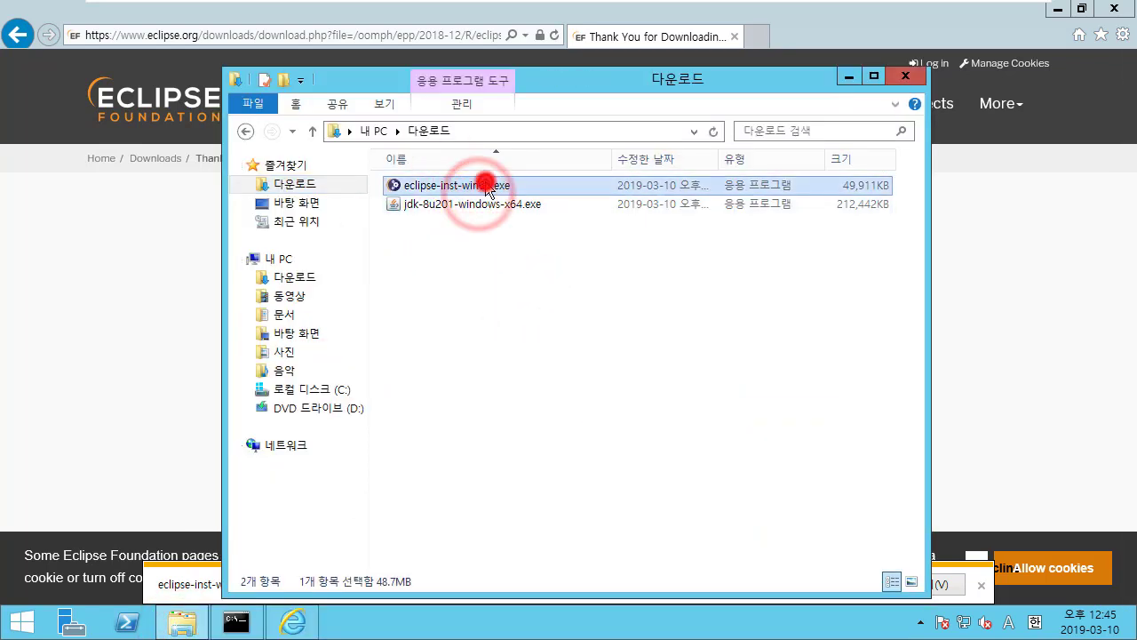
click(630, 341)
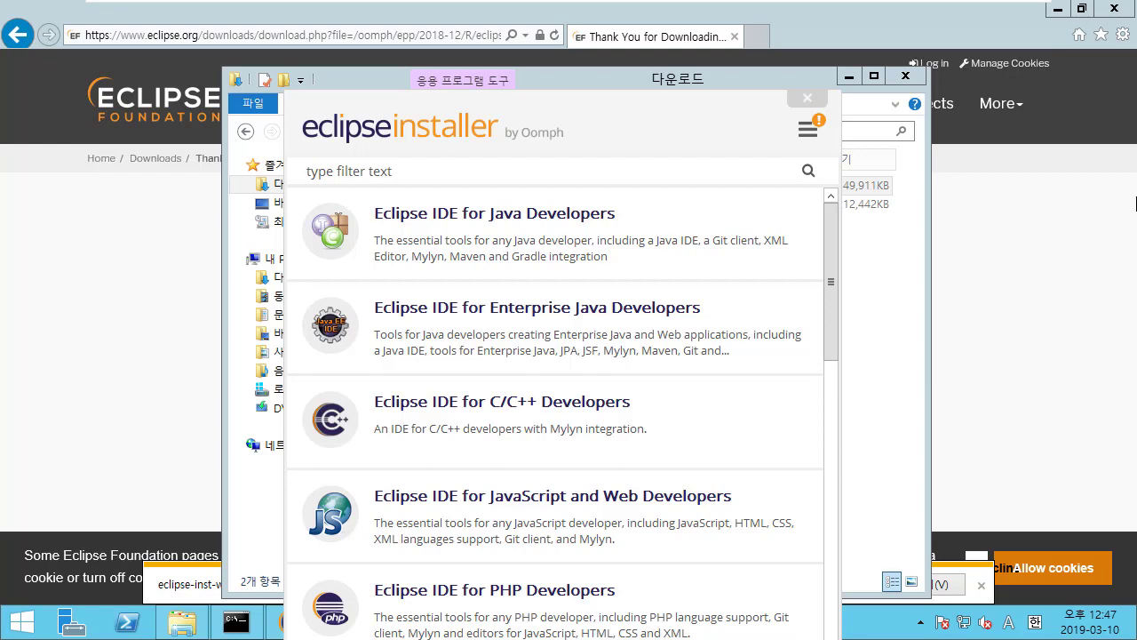
Reposition the Eclipse installer window so it fits on screen, and choose Eclipse IDE for Enterprise Java Developers.
click(648, 321)
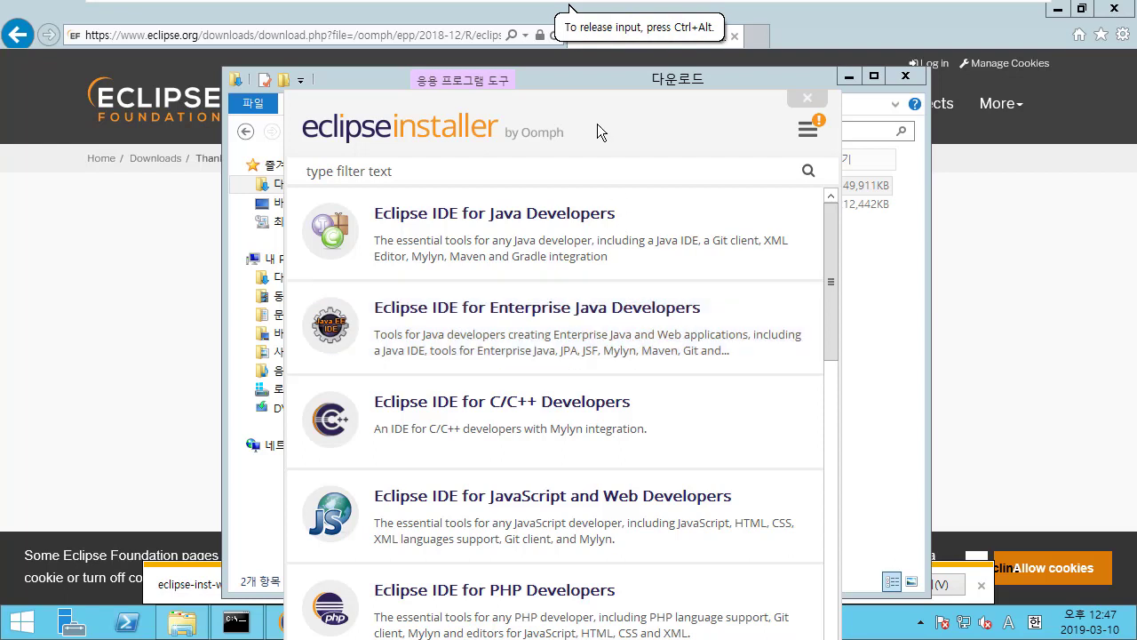
drag(595, 100, 598, 48)
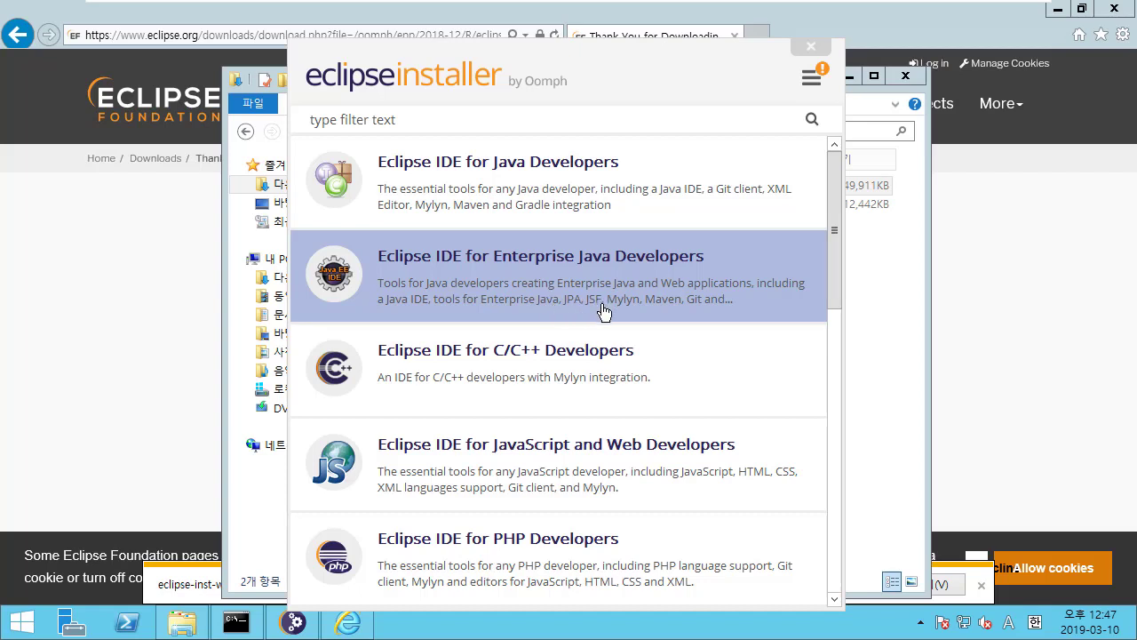
drag(665, 84, 654, 27)
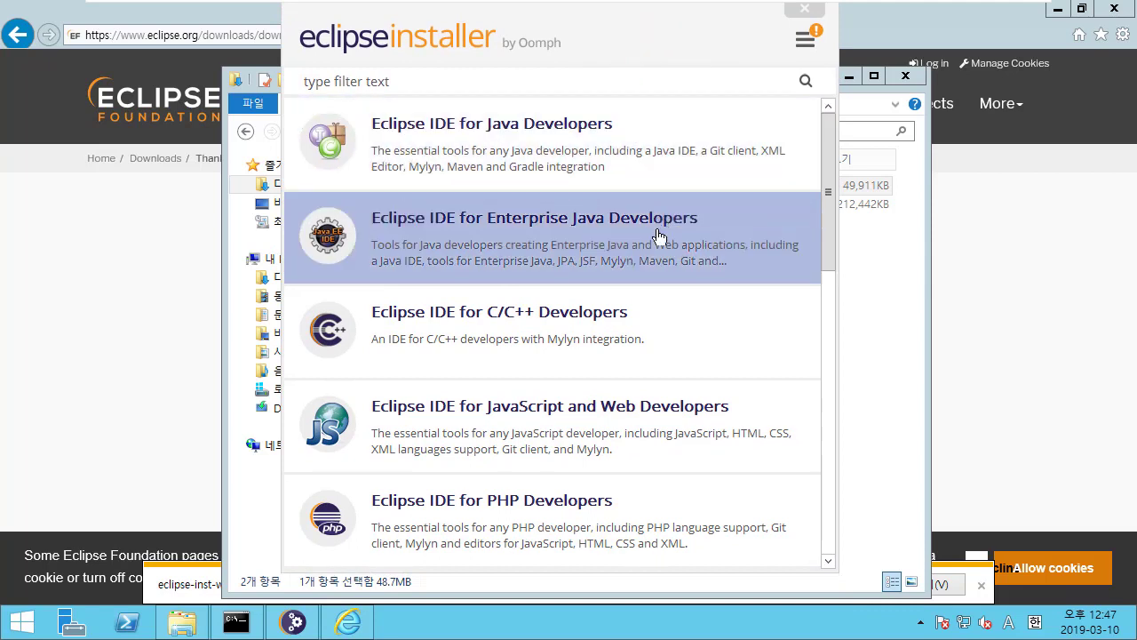
click(659, 233)
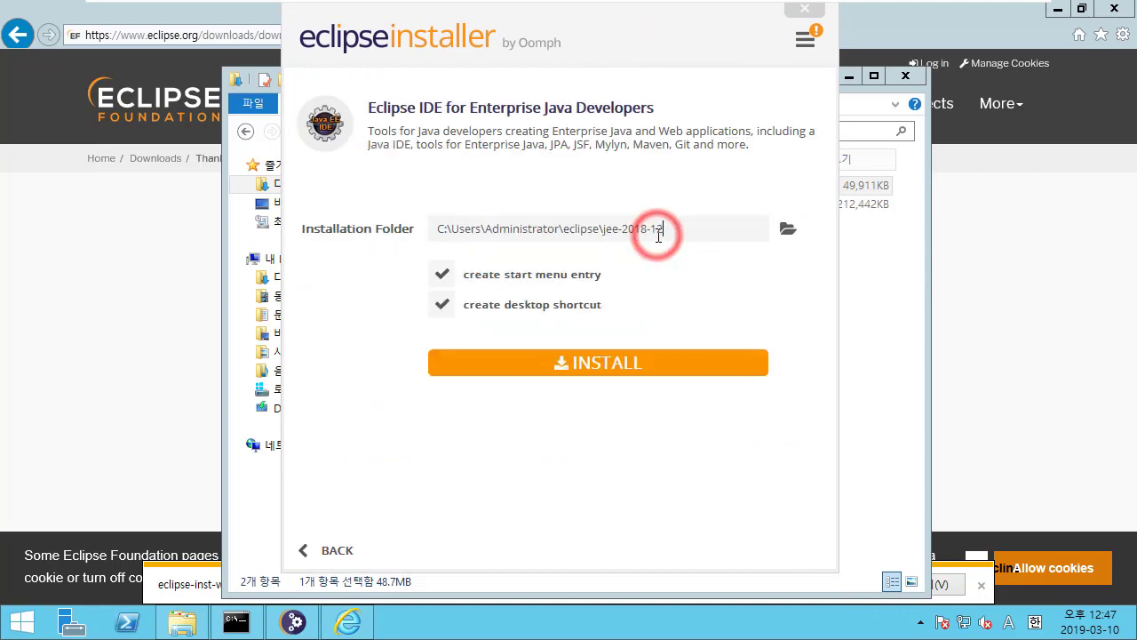
Install the package into C:\Users\Administrator\eclipse\jee-2018-12 with start menu entry and desktop shortcut, accepting the Eclipse Foundation Software User Agreement.
click(533, 228)
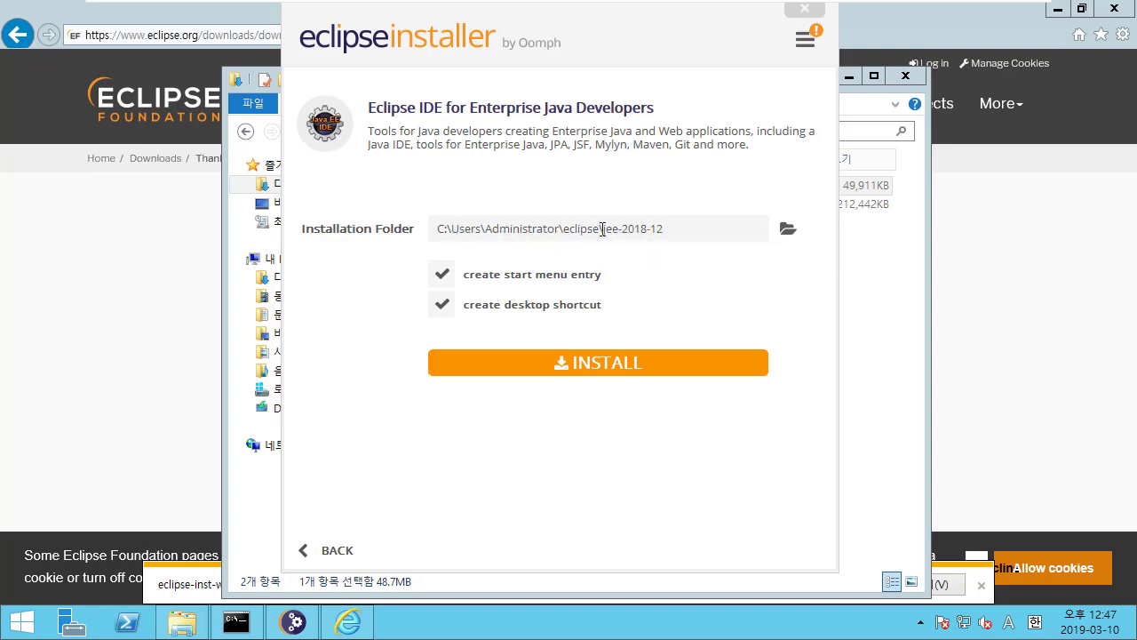
click(487, 228)
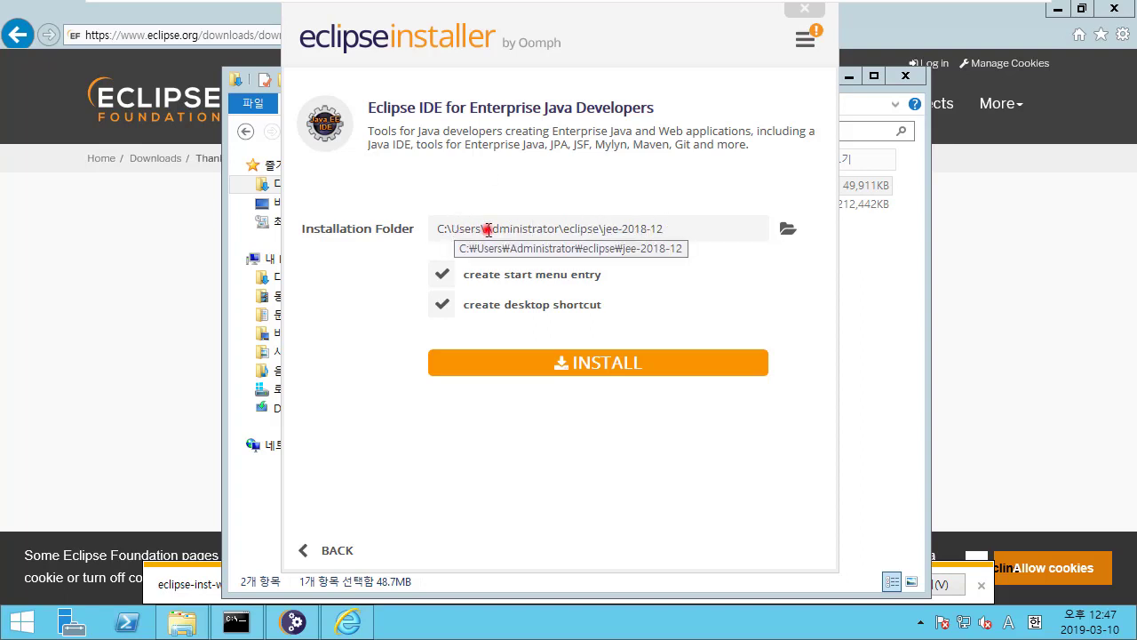
click(533, 228)
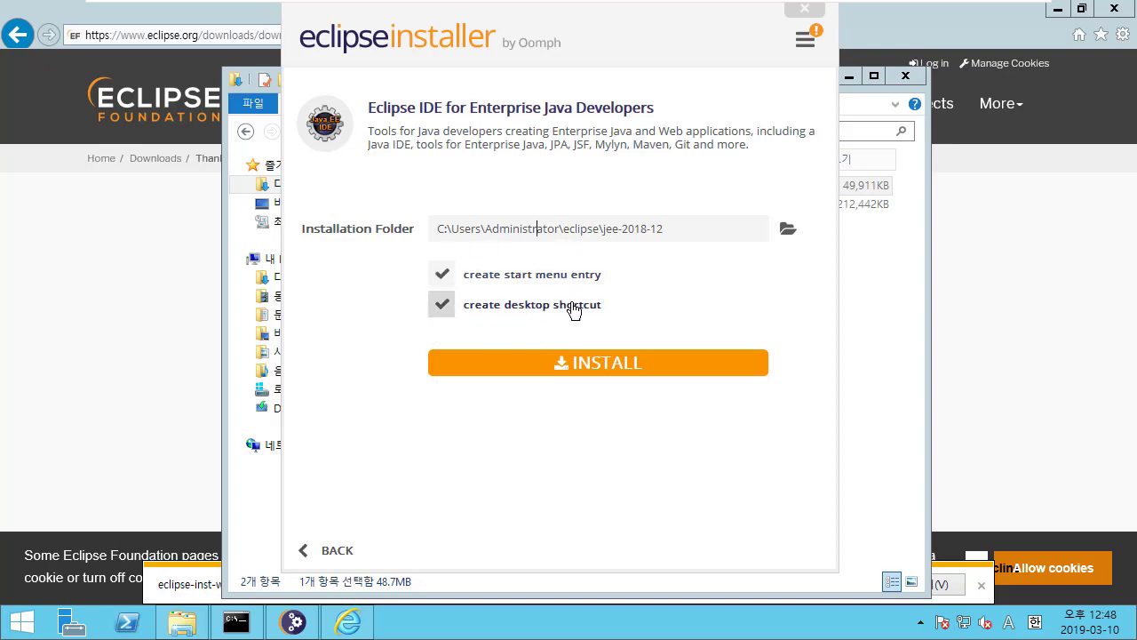
click(638, 369)
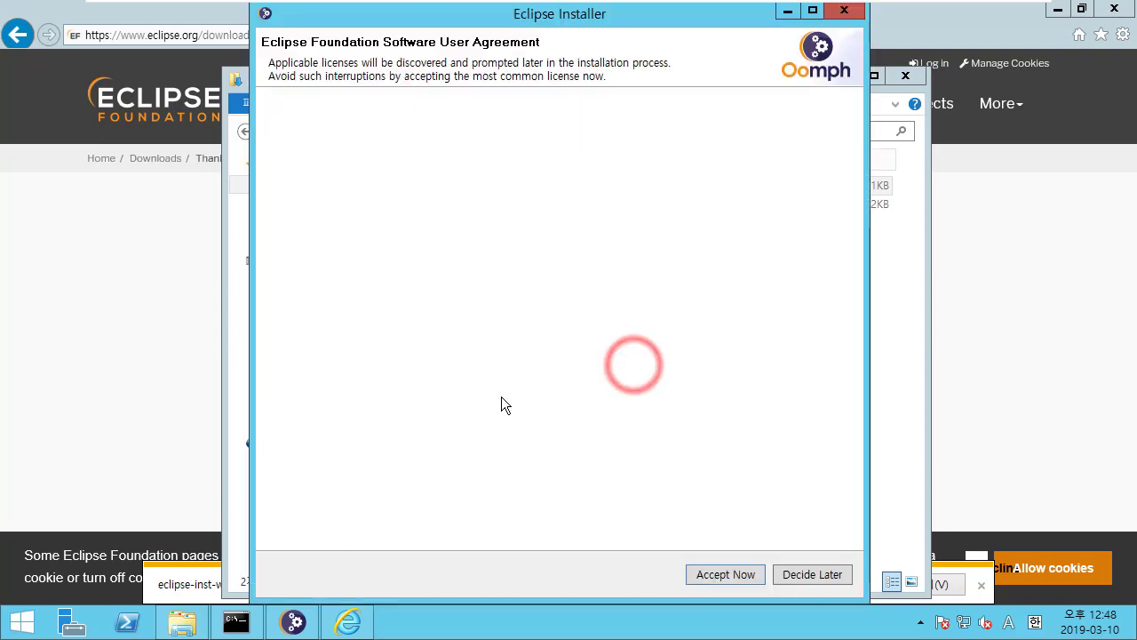
click(738, 574)
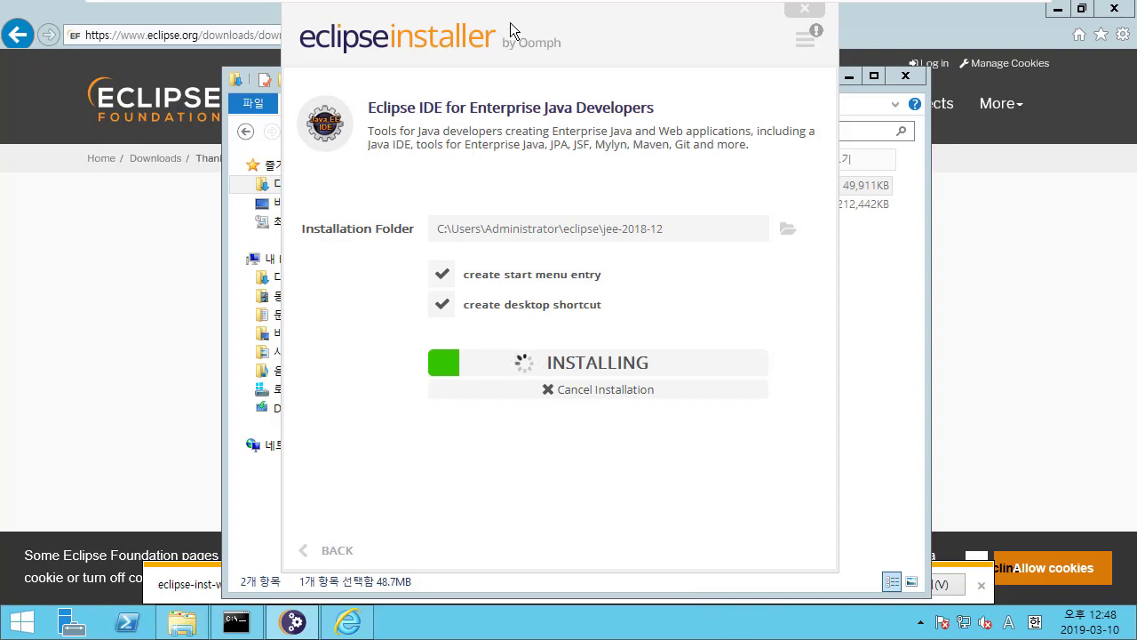
Move the installer and Downloads windows apart, and accept the Oomph licenses with Remember accepted licenses enabled.
drag(510, 22, 687, 37)
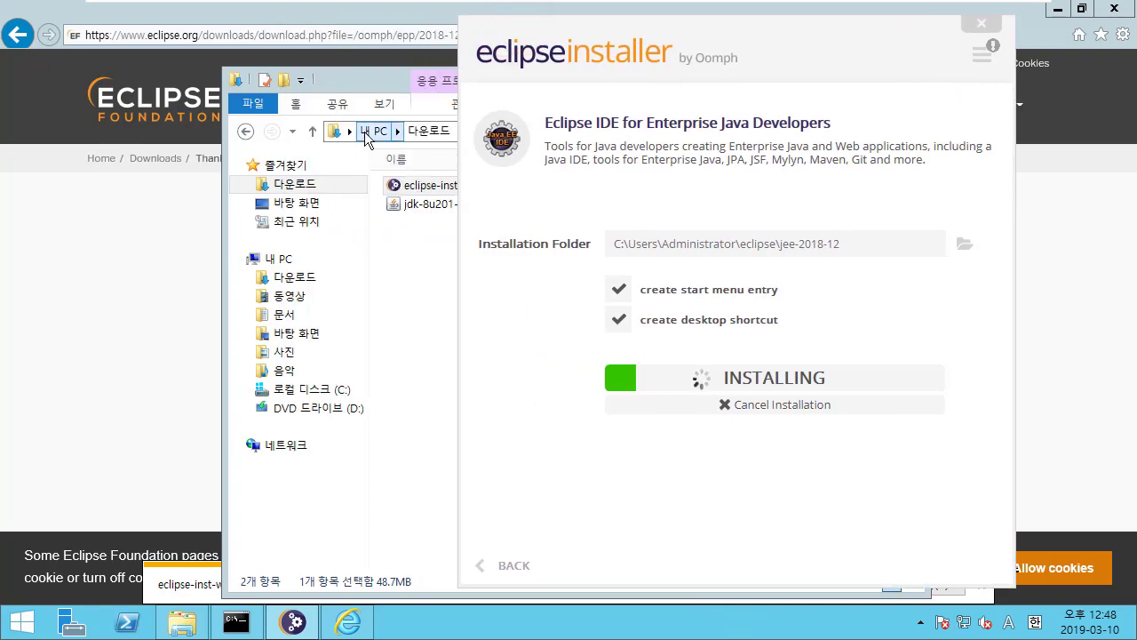
drag(381, 79, 215, 59)
click(555, 31)
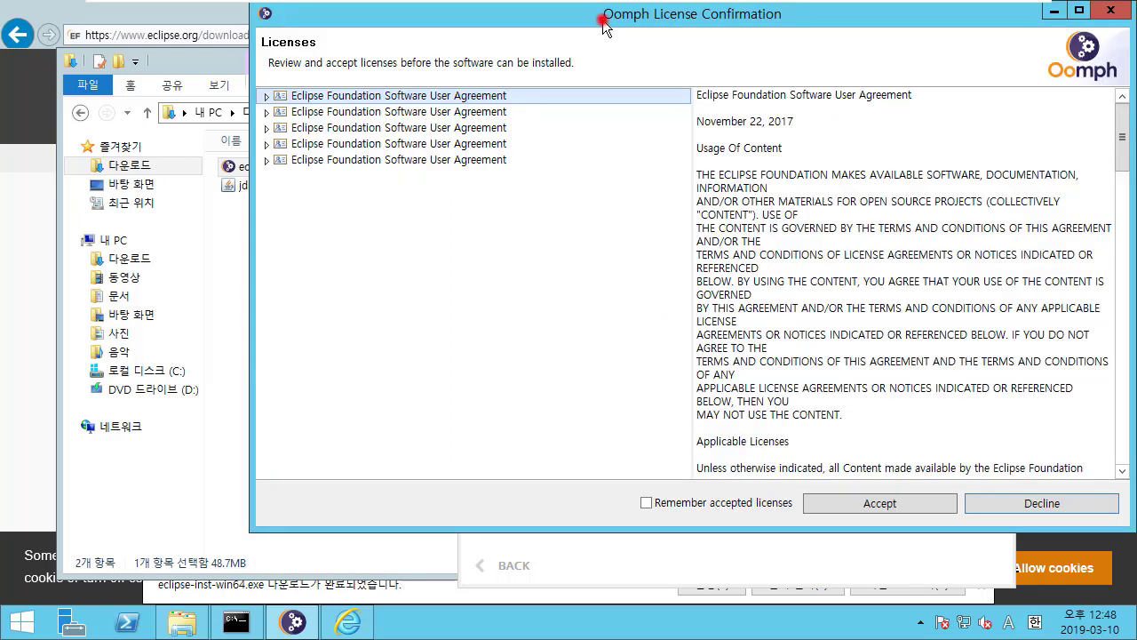
drag(603, 32, 525, 44)
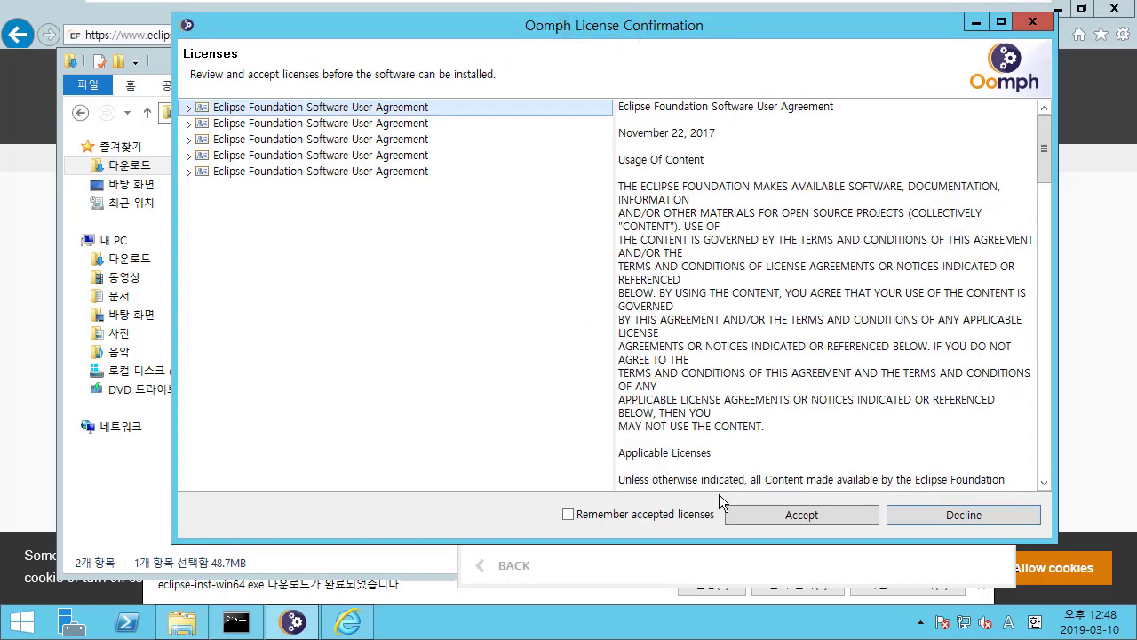
click(678, 514)
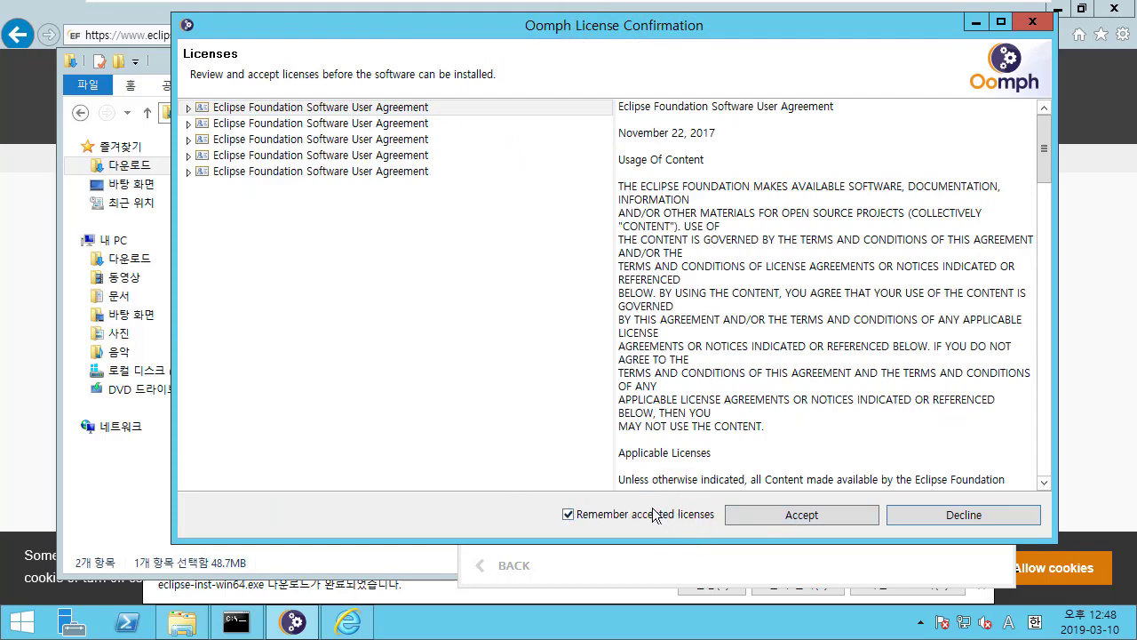
click(745, 514)
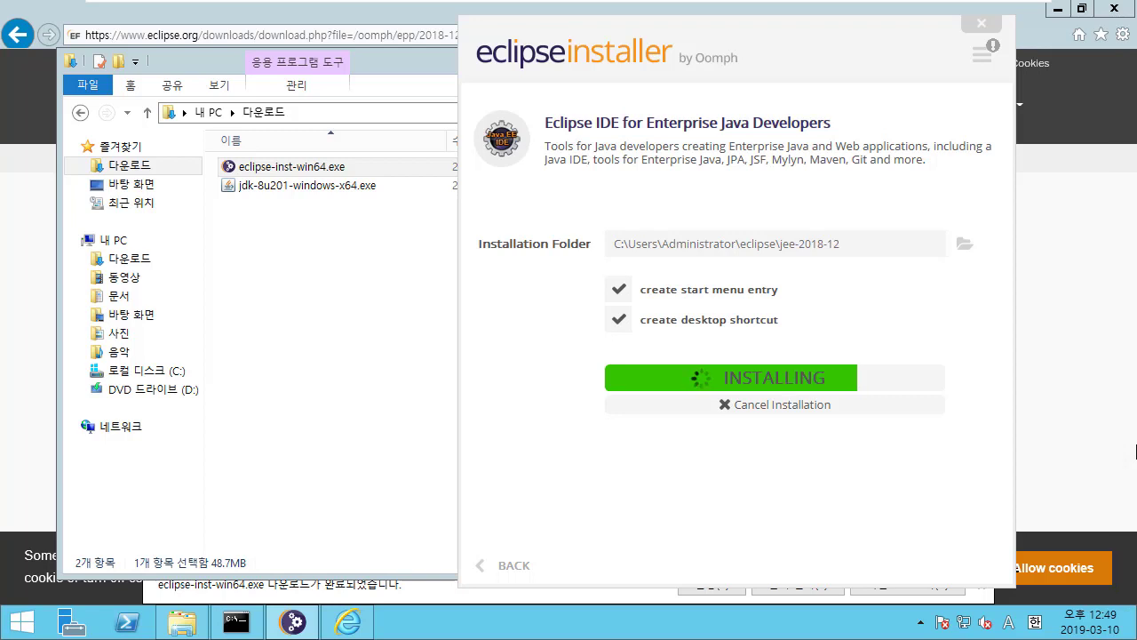
click(368, 338)
drag(880, 38, 879, 93)
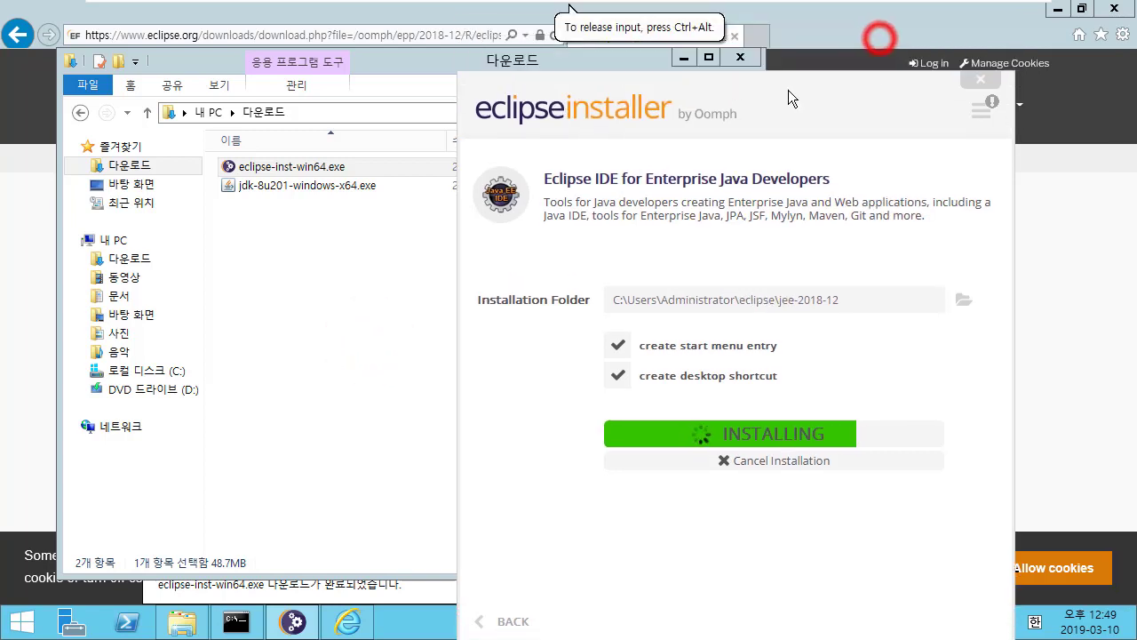
click(425, 12)
click(414, 36)
text(ww)
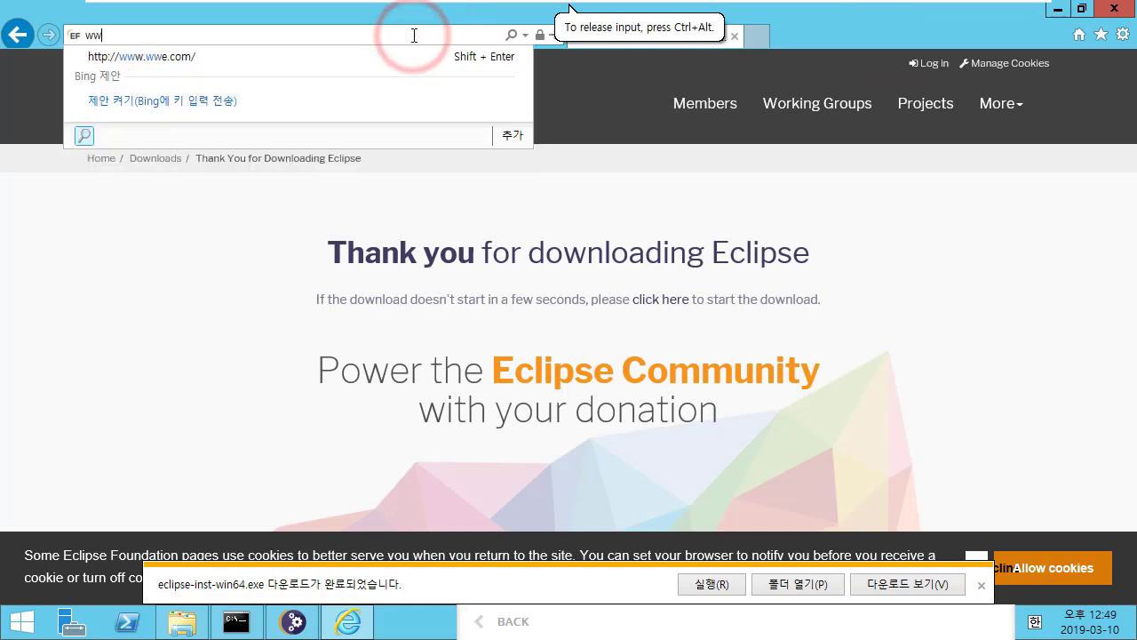
text(w.g)
key(Return)
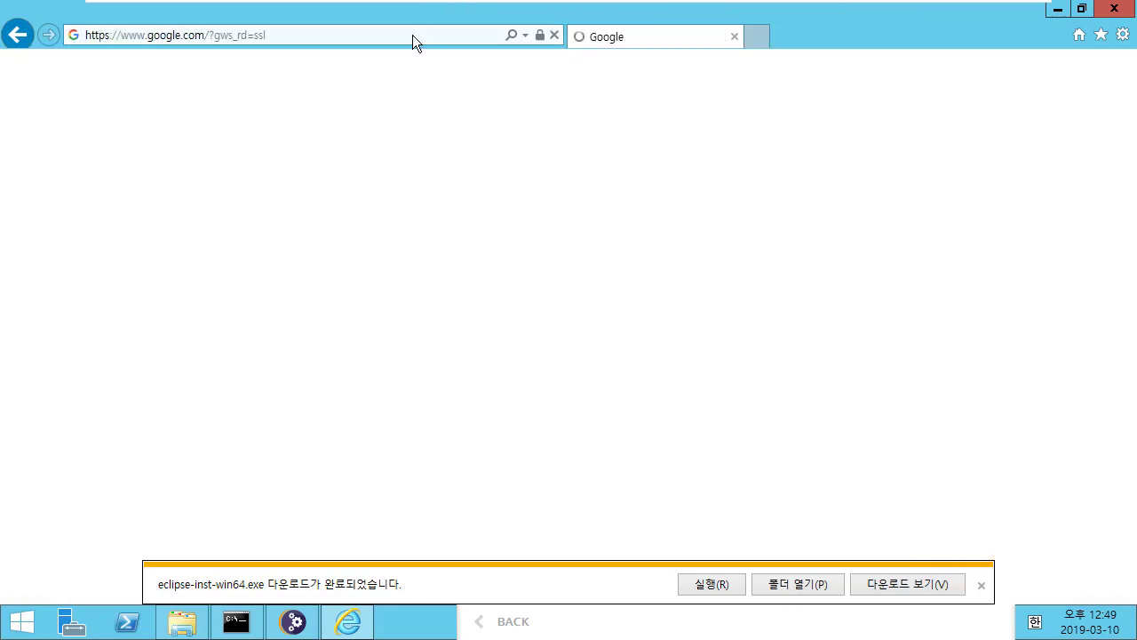
click(981, 586)
click(1086, 148)
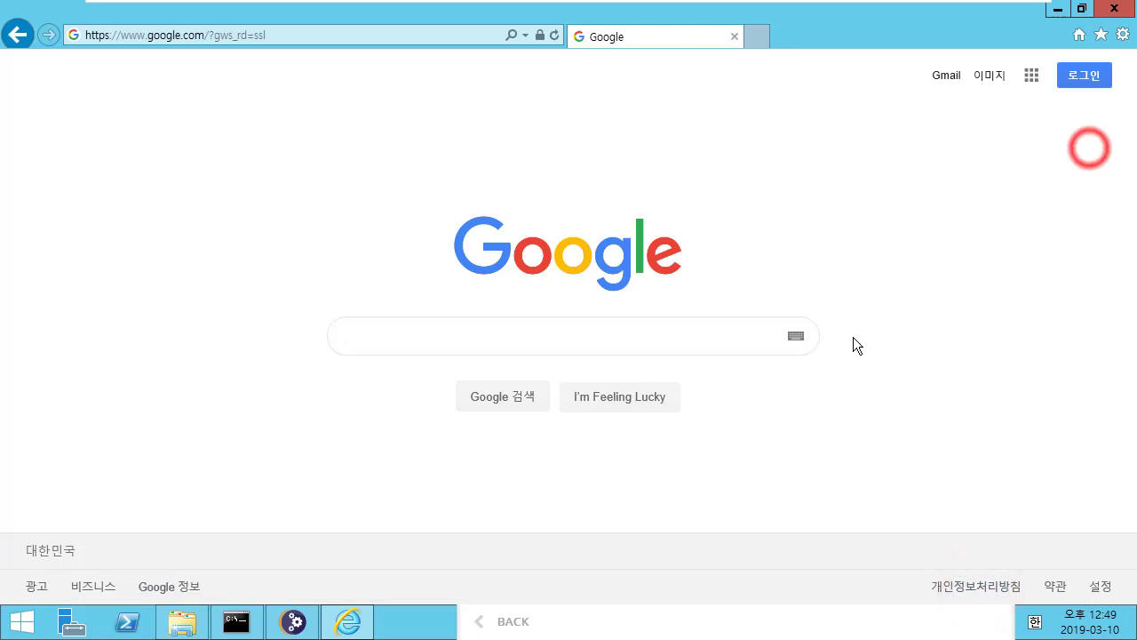
Search Google for "tomcat download" and open the Apache Tomcat 8 Software Downloads result.
click(716, 336)
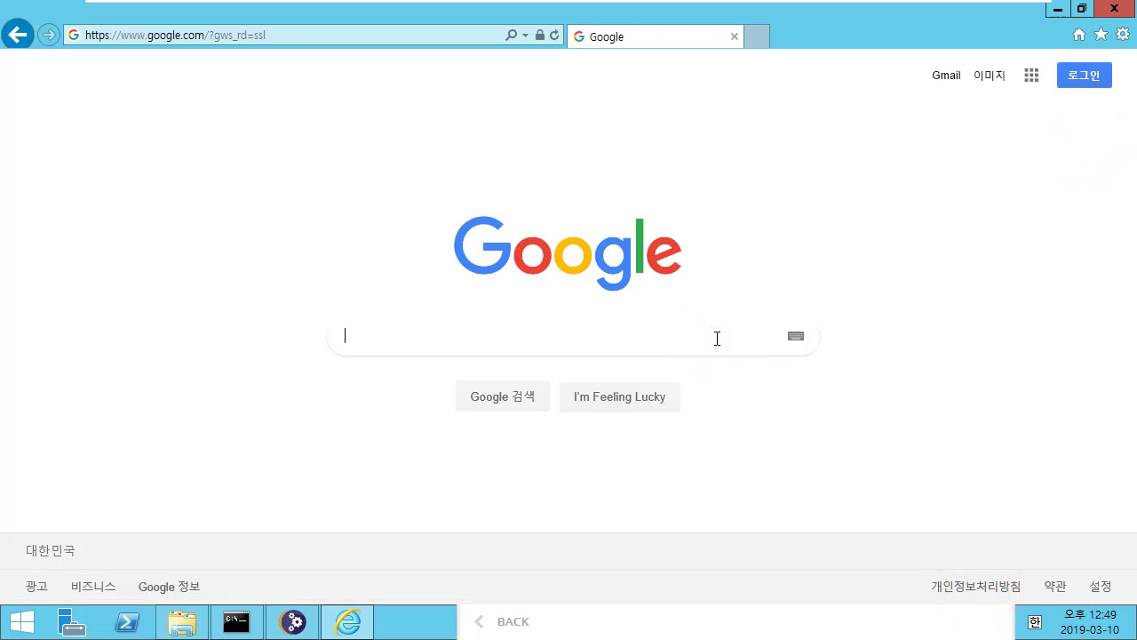
text(tomcat )
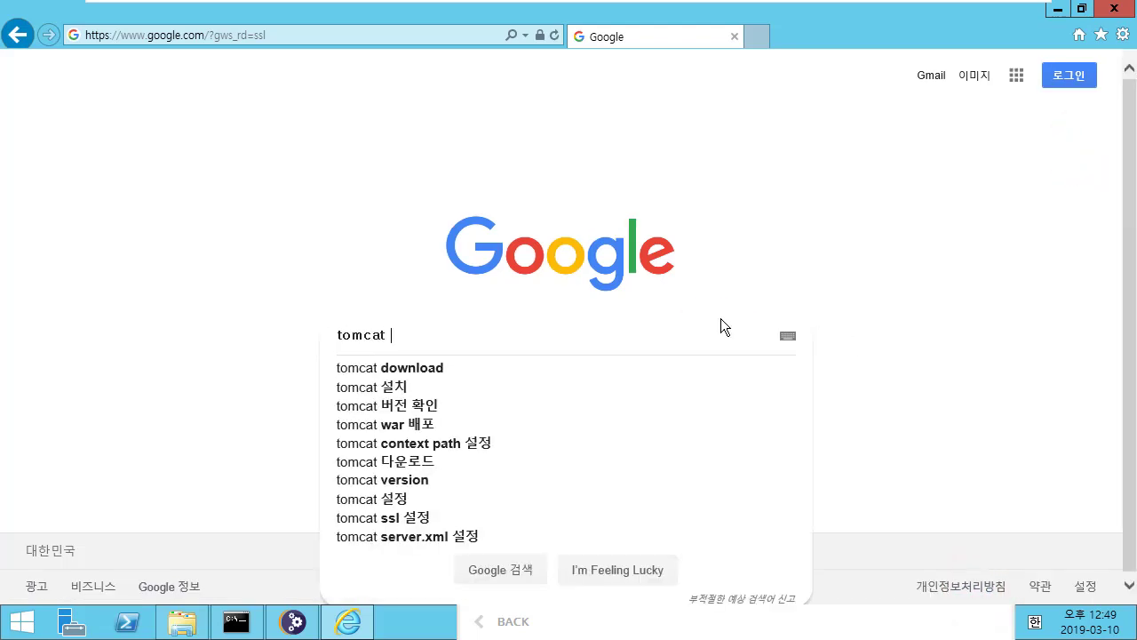
text(download)
key(Return)
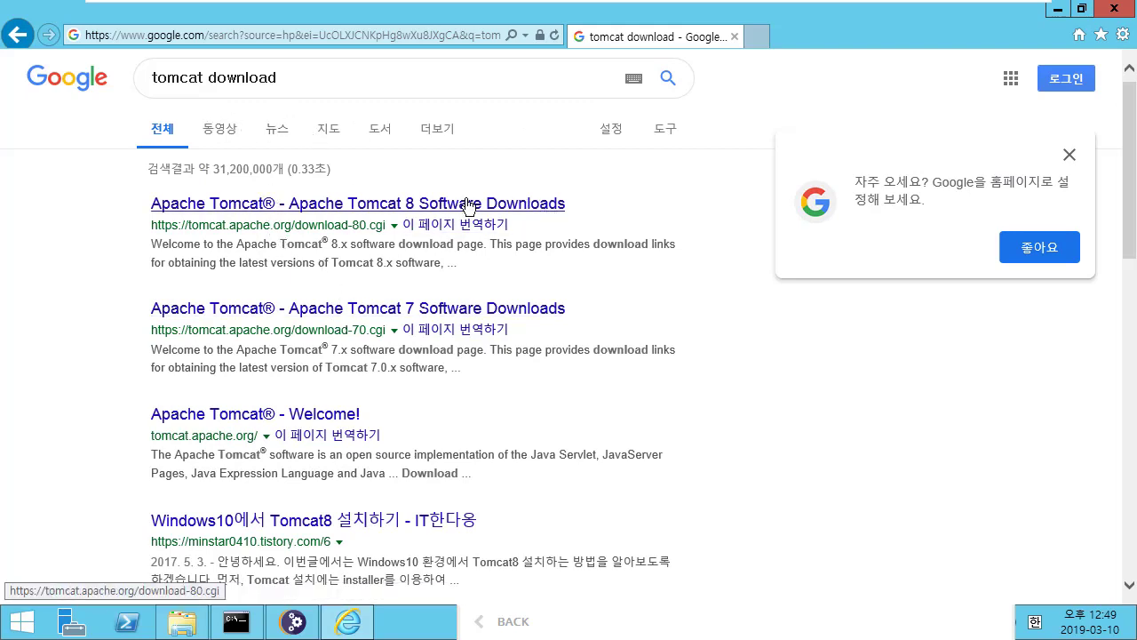
click(344, 204)
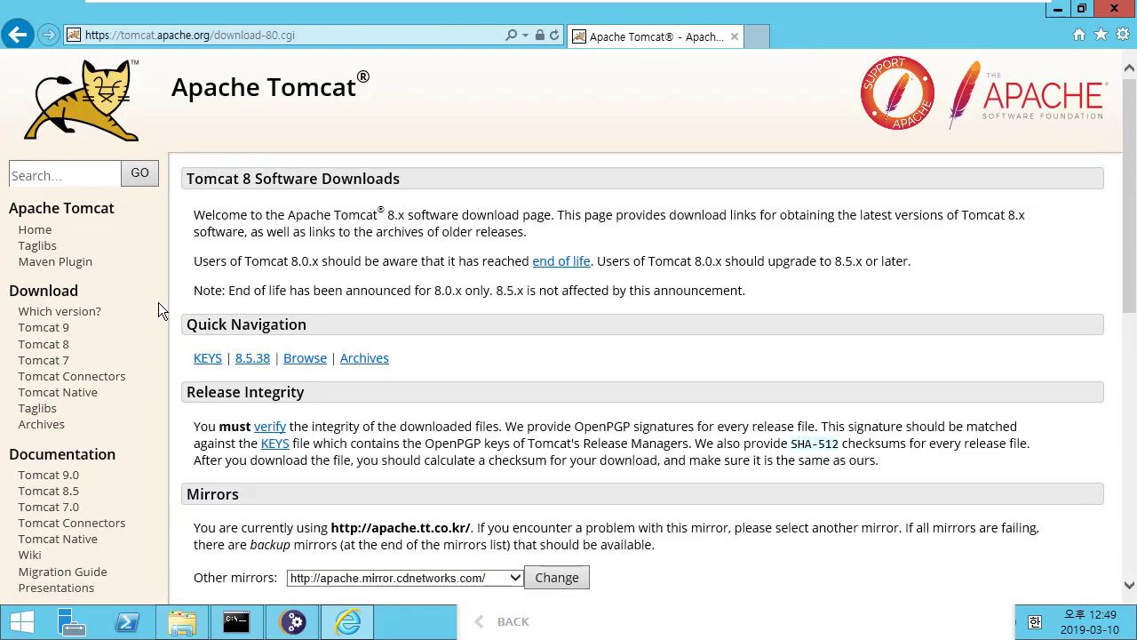
Enlarge the Apache Tomcat page's zoom and open the Tomcat 9 downloads page.
scroll(156, 282, down, 3)
key(ctrl+plus)
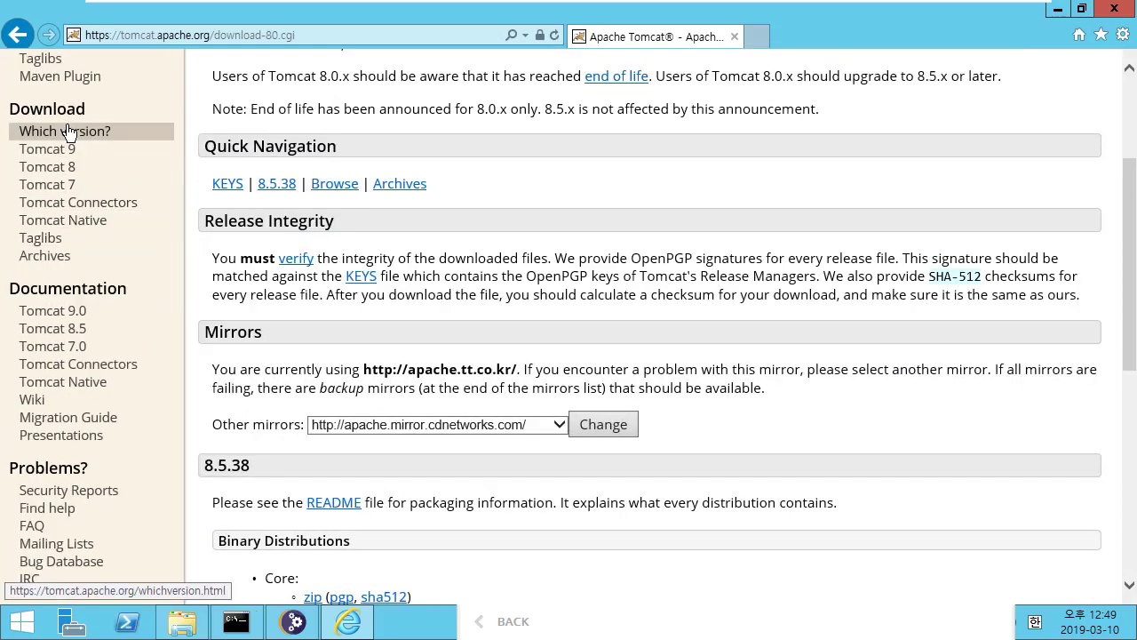
scroll(67, 131, up, 2)
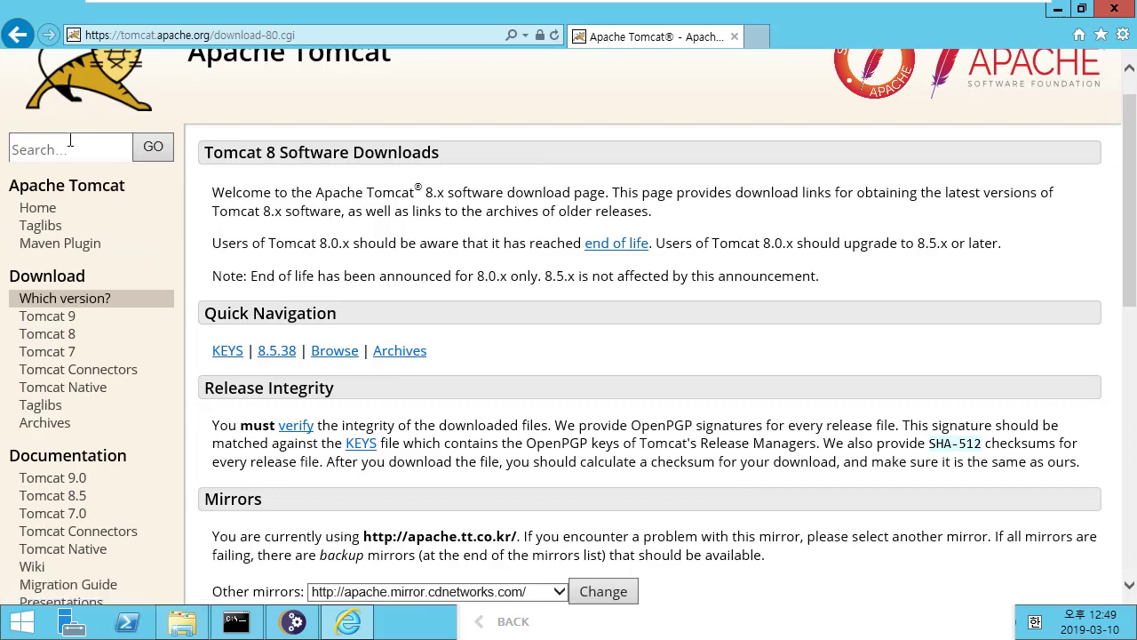
click(56, 322)
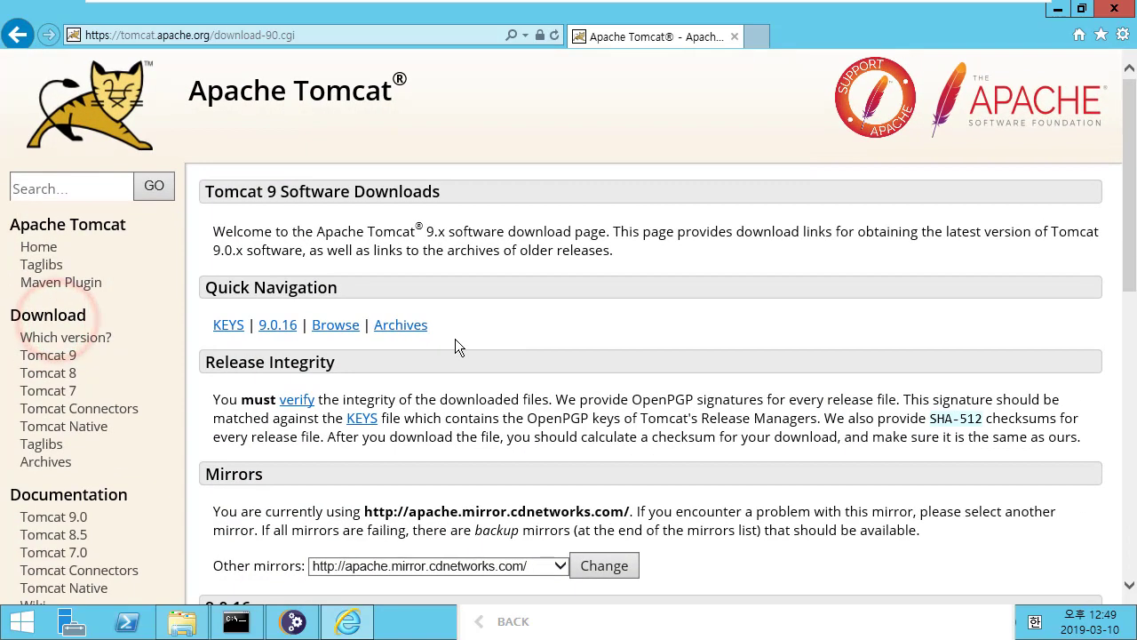
Download and save the 64-bit Windows zip from the Core binary distributions of Tomcat 9.0.16.
scroll(455, 336, down, 4)
scroll(457, 343, down, 1)
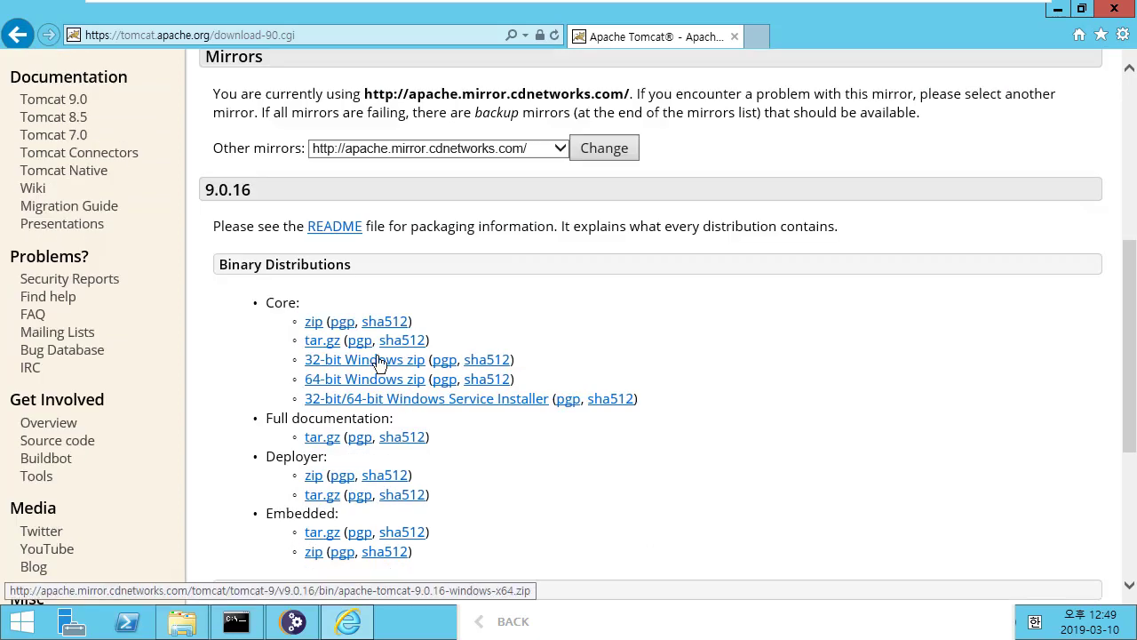
double_click(300, 302)
click(243, 385)
click(411, 382)
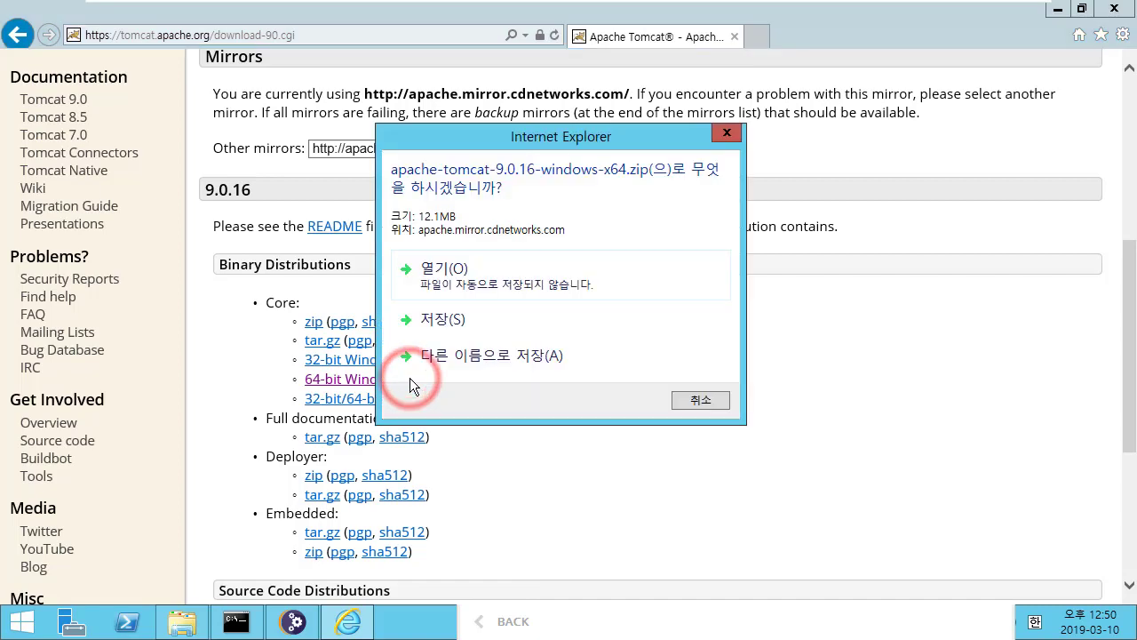
click(532, 329)
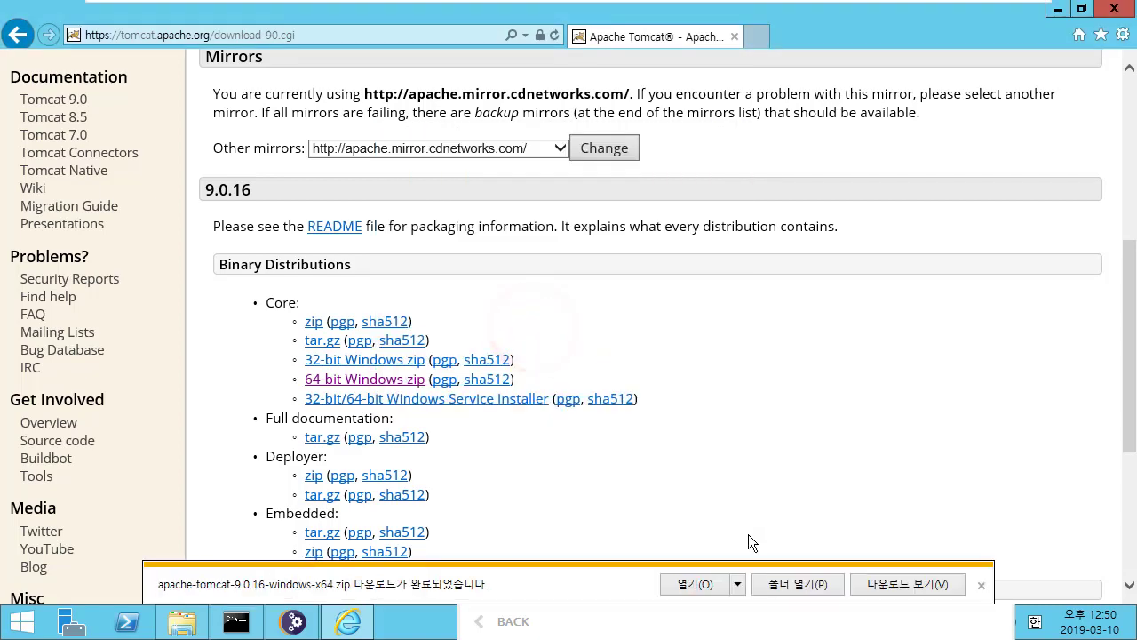
Show the finished download in its folder and select apache-tomcat-9.0.16-windows-x64.zip.
click(782, 582)
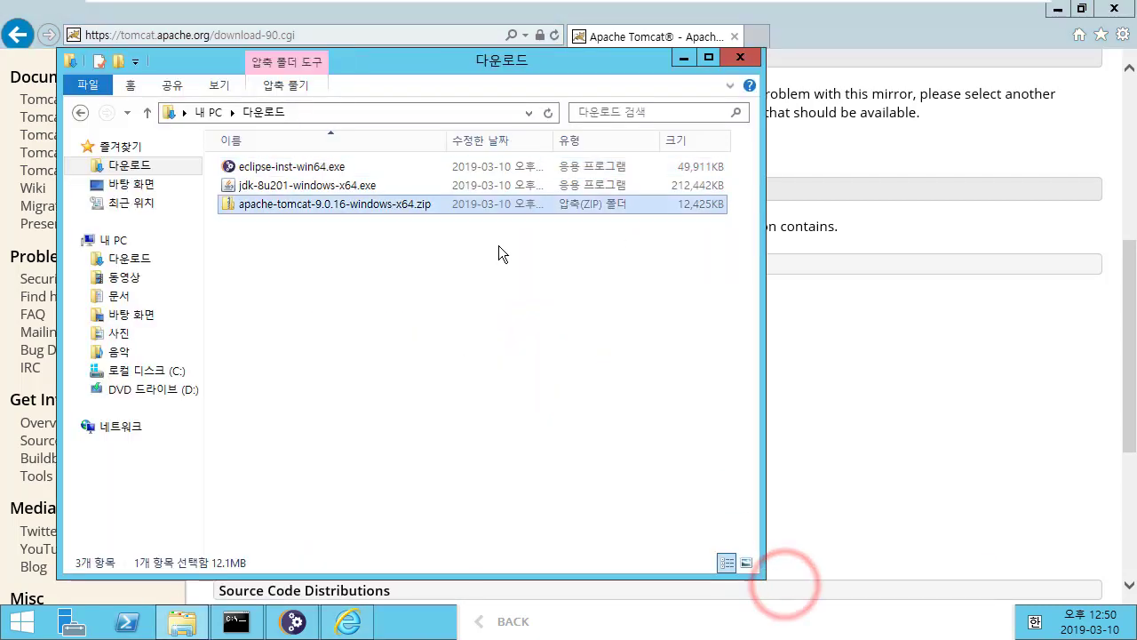
click(478, 275)
click(316, 213)
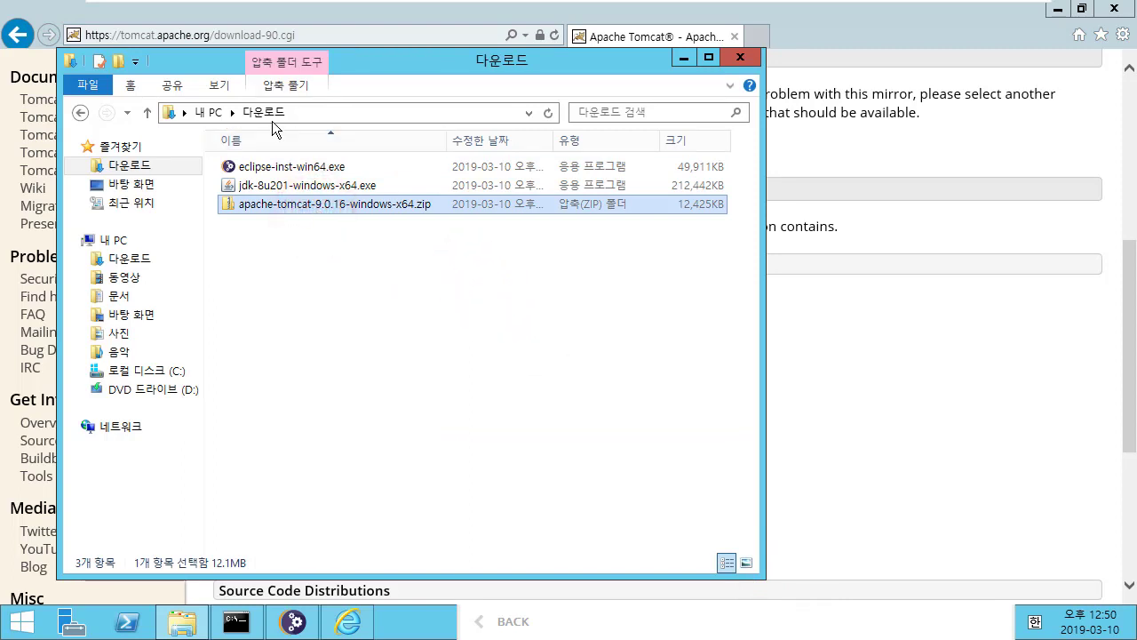
click(315, 112)
click(325, 275)
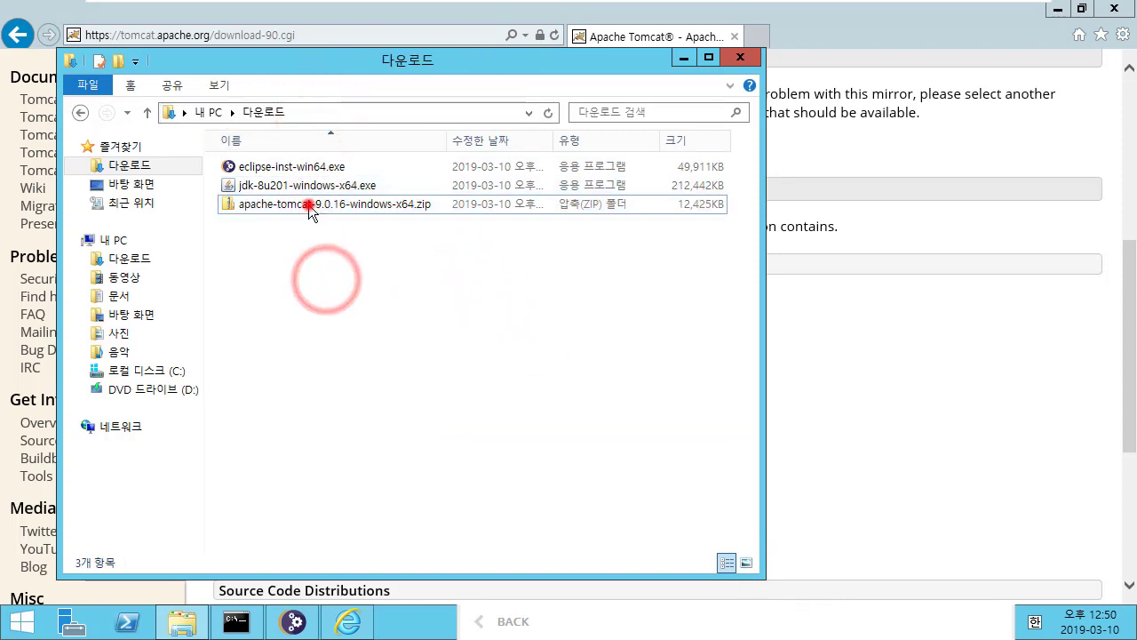
click(309, 204)
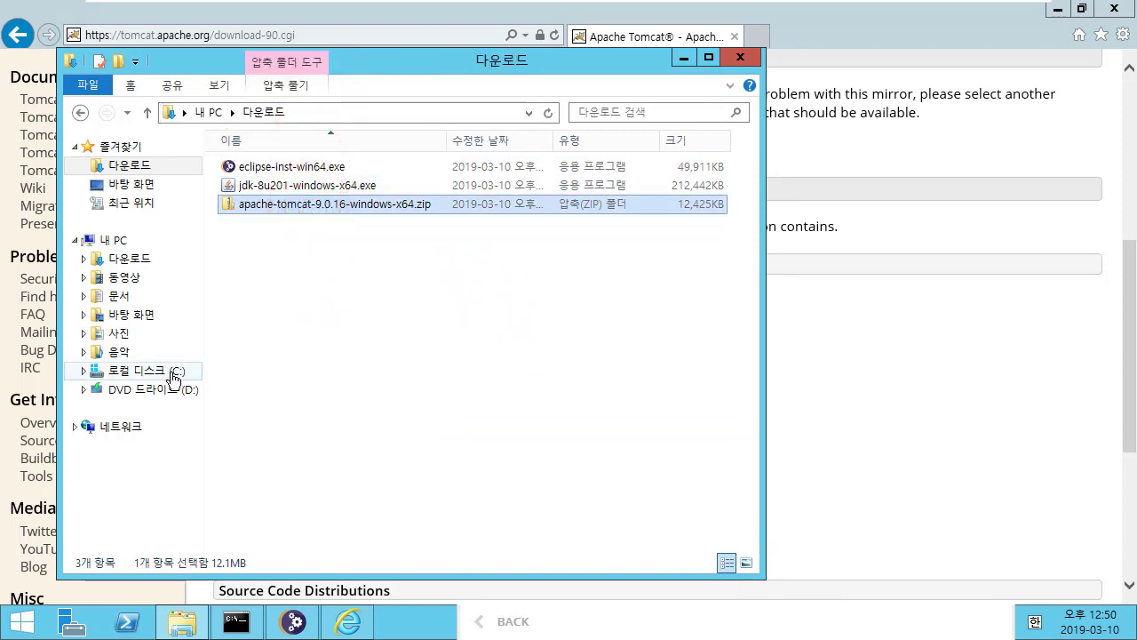
click(376, 328)
click(330, 208)
Open the root of local disk C: in the file window.
click(157, 371)
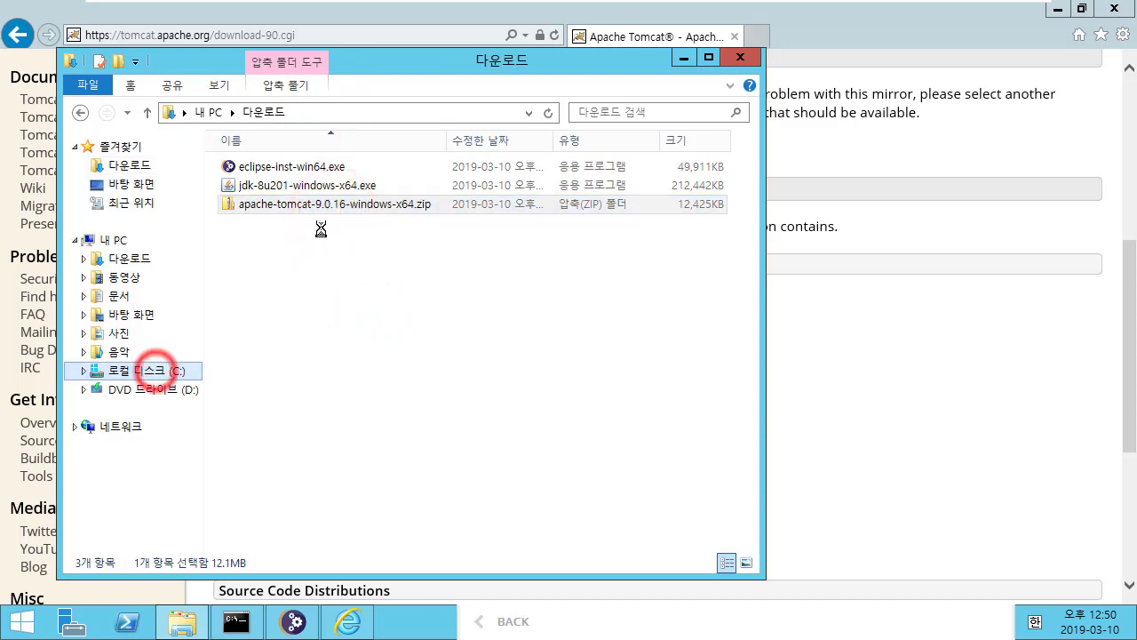
click(449, 395)
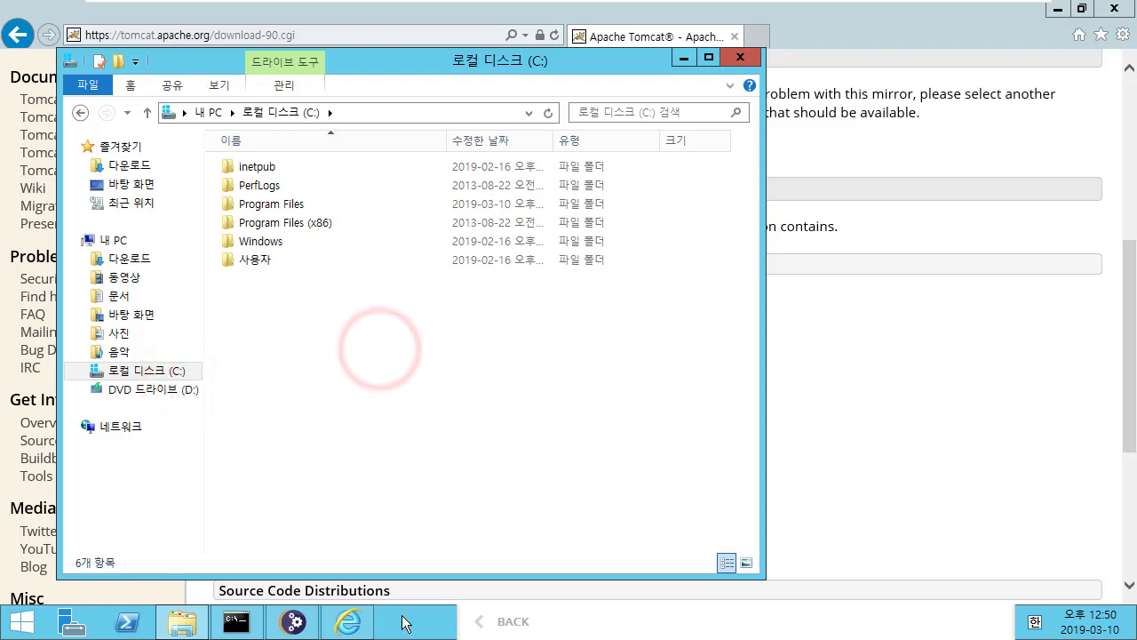
mouse_move(355, 624)
click(388, 412)
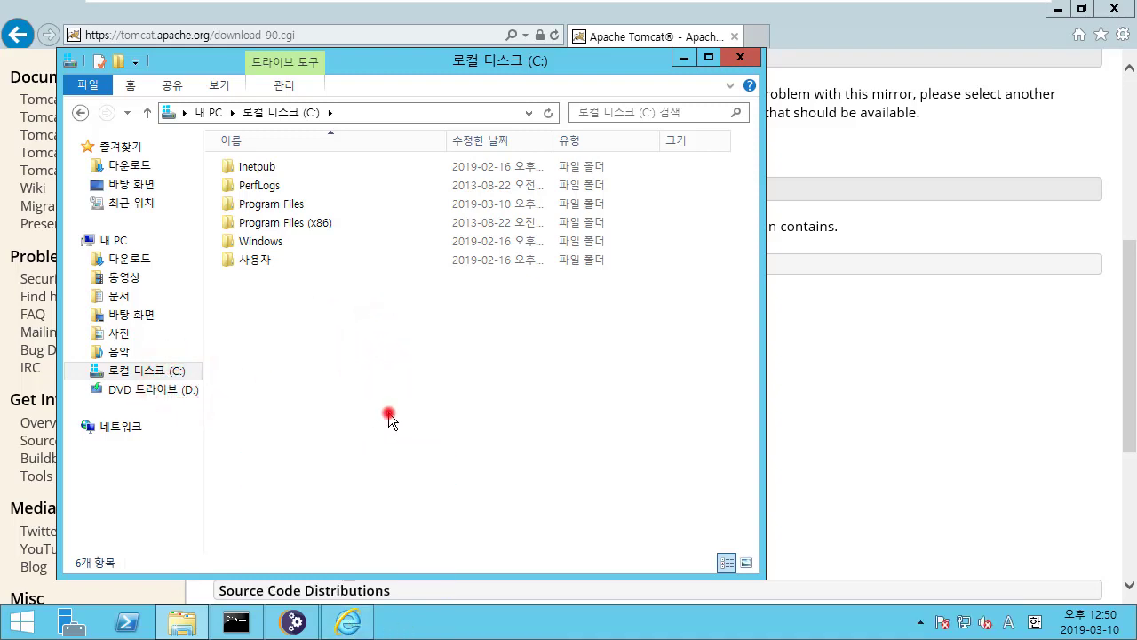
Paste the copied apache-tomcat-9.0.16-windows-x64.zip into the root of local disk C:.
click(339, 625)
click(517, 531)
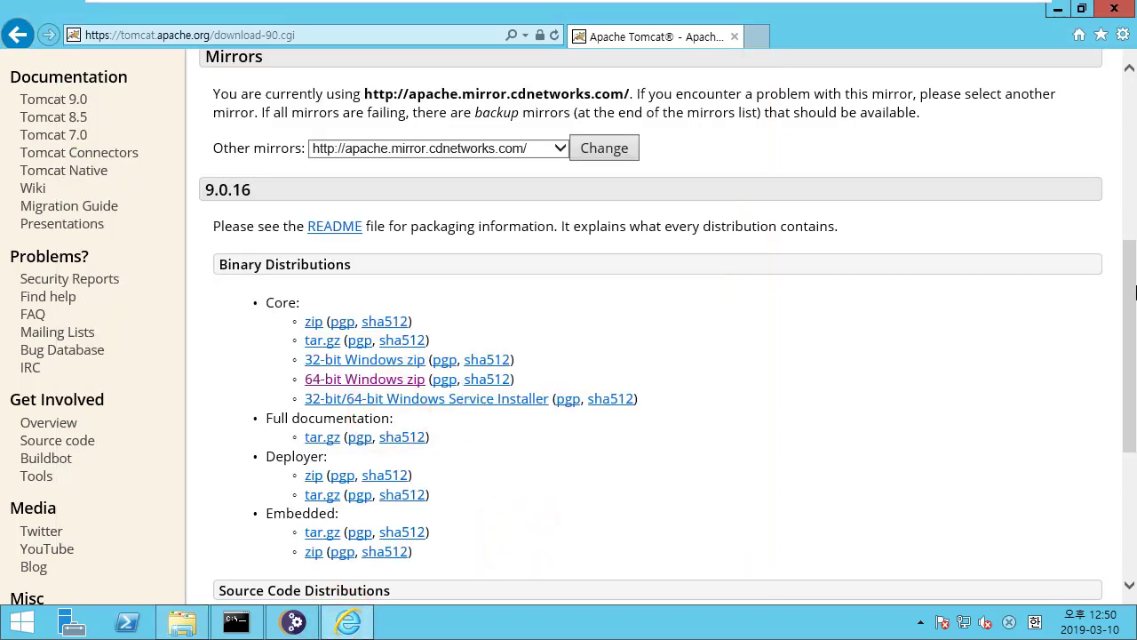
key(alt+Tab)
click(439, 412)
click(311, 245)
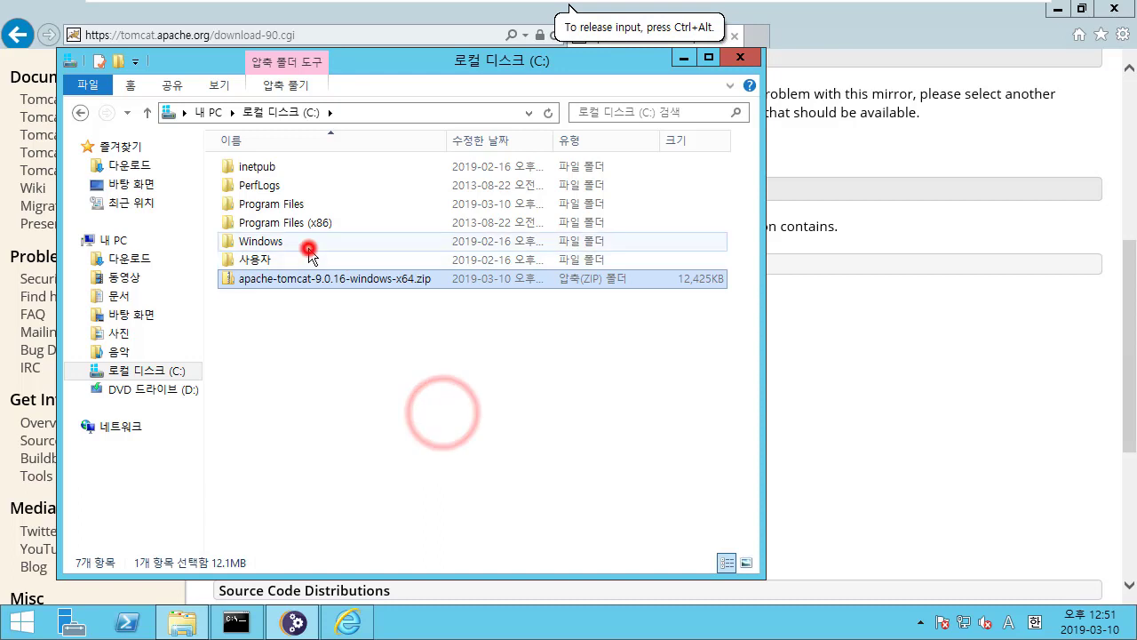
Extract apache-tomcat-9.0.16-windows-x64.zip directly into C:\ by removing the archive-named subfolder from the destination path.
click(291, 278)
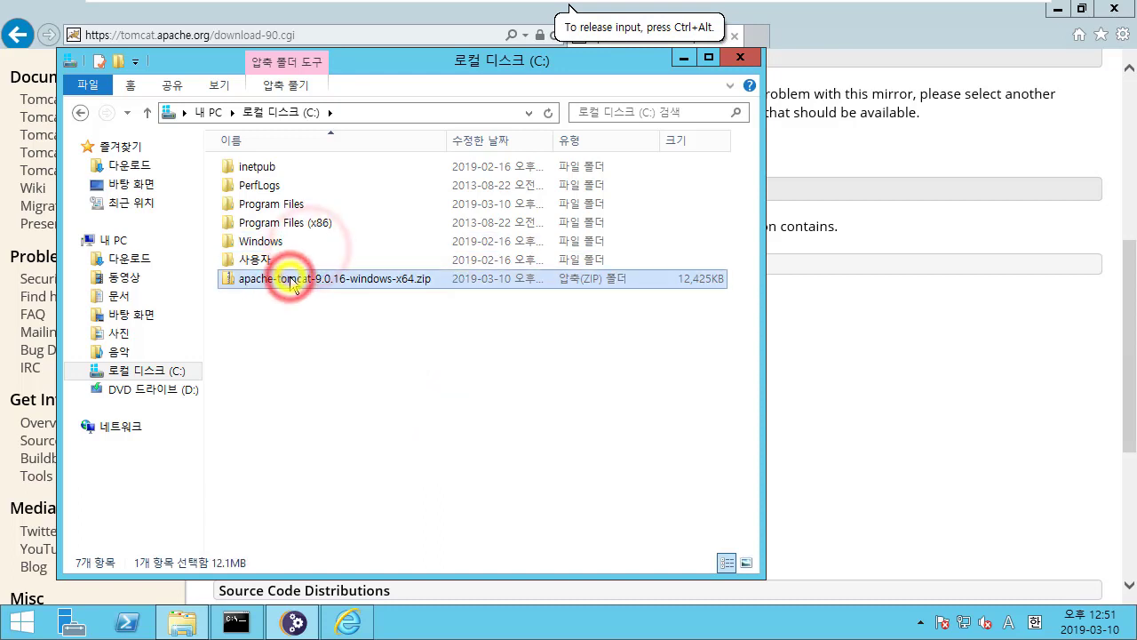
right_click(366, 283)
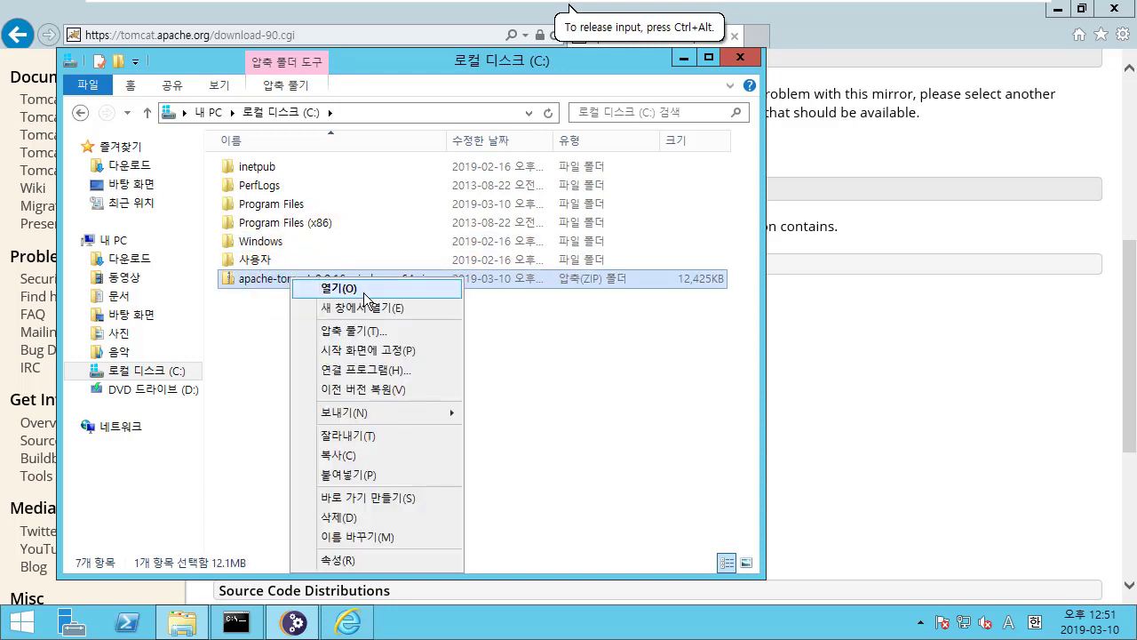
click(363, 331)
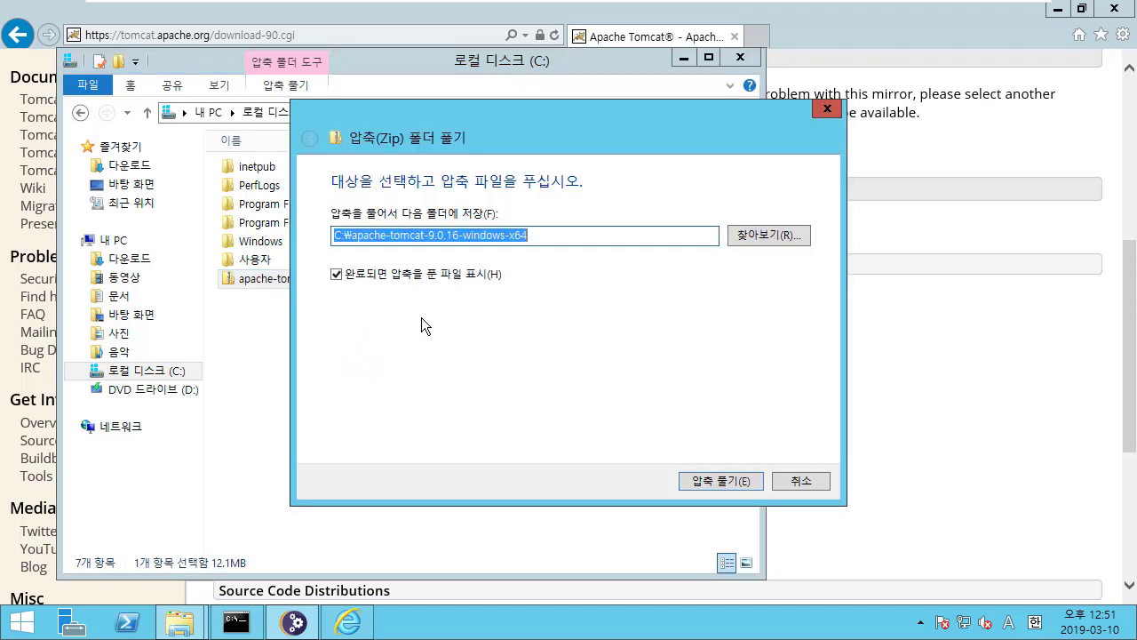
click(409, 235)
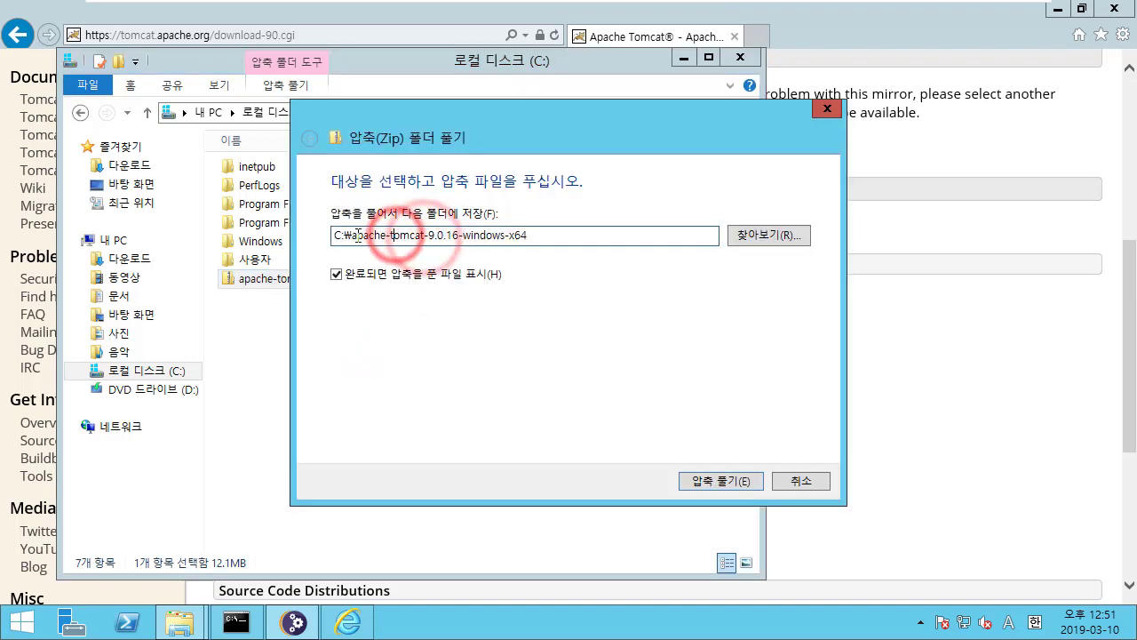
drag(356, 234, 600, 235)
key(Delete)
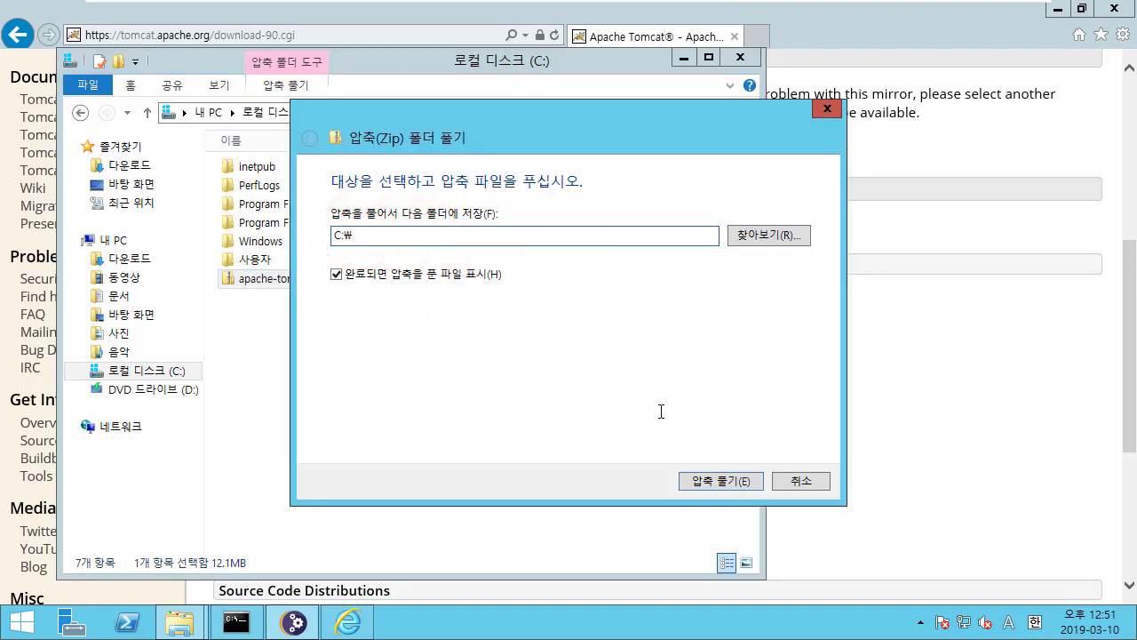
click(745, 481)
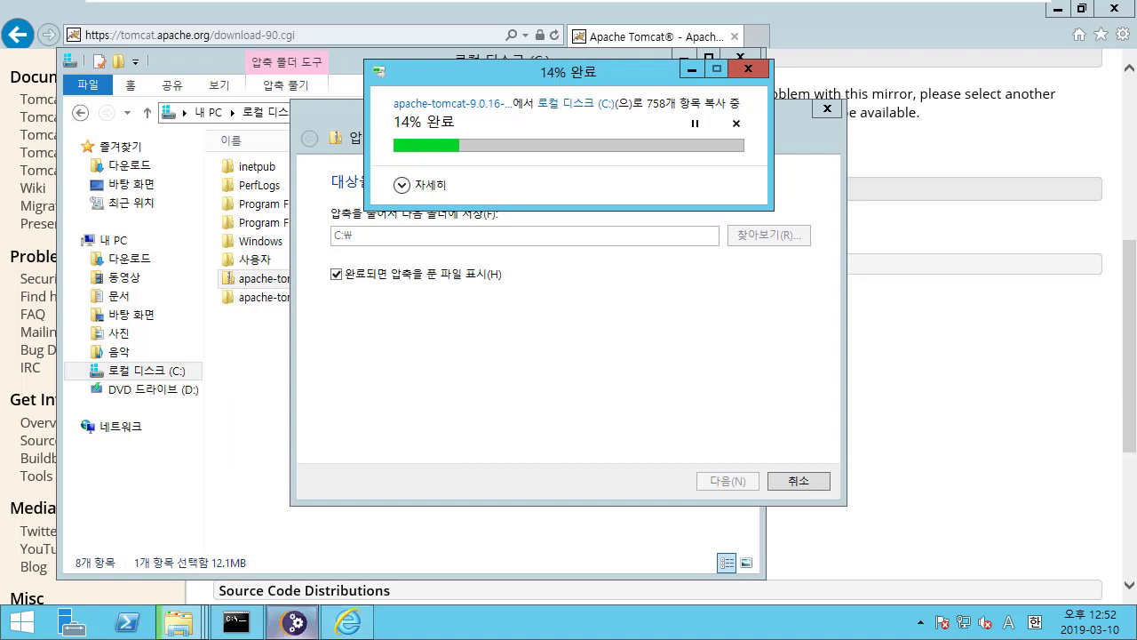
Check the Eclipse installation's progress while the Tomcat files extract, and return to the C: file window.
click(294, 623)
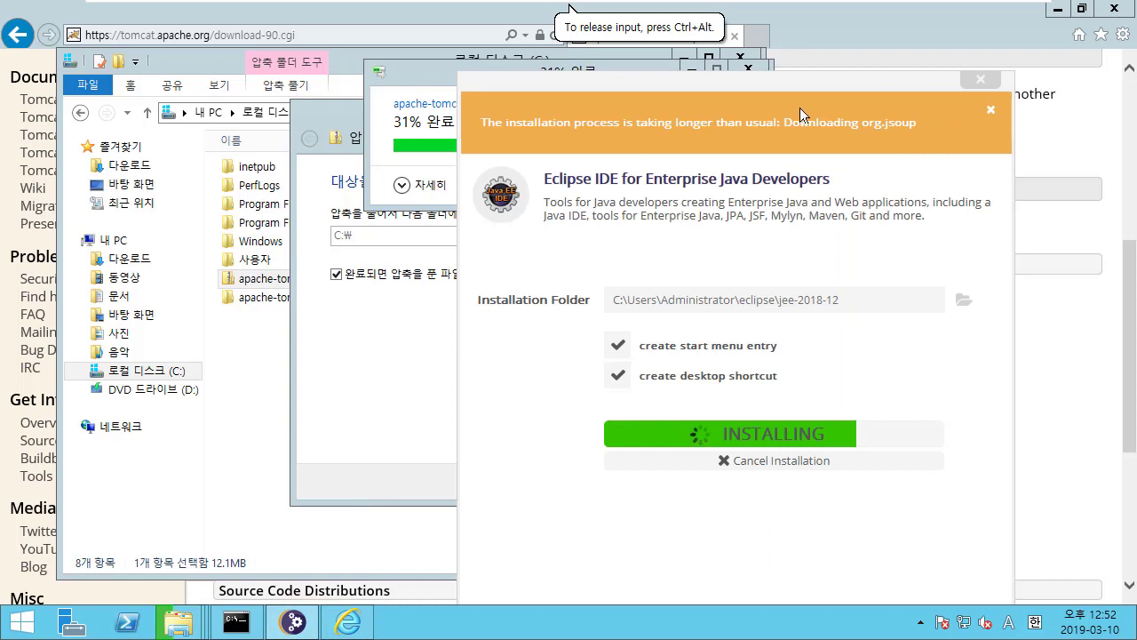
click(434, 83)
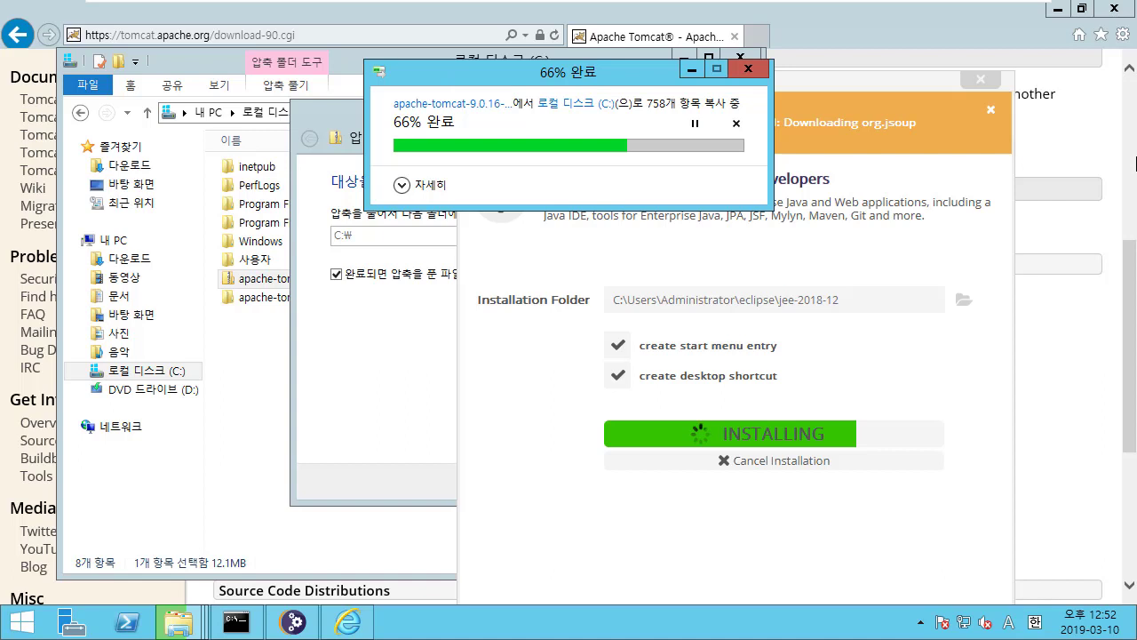
click(327, 391)
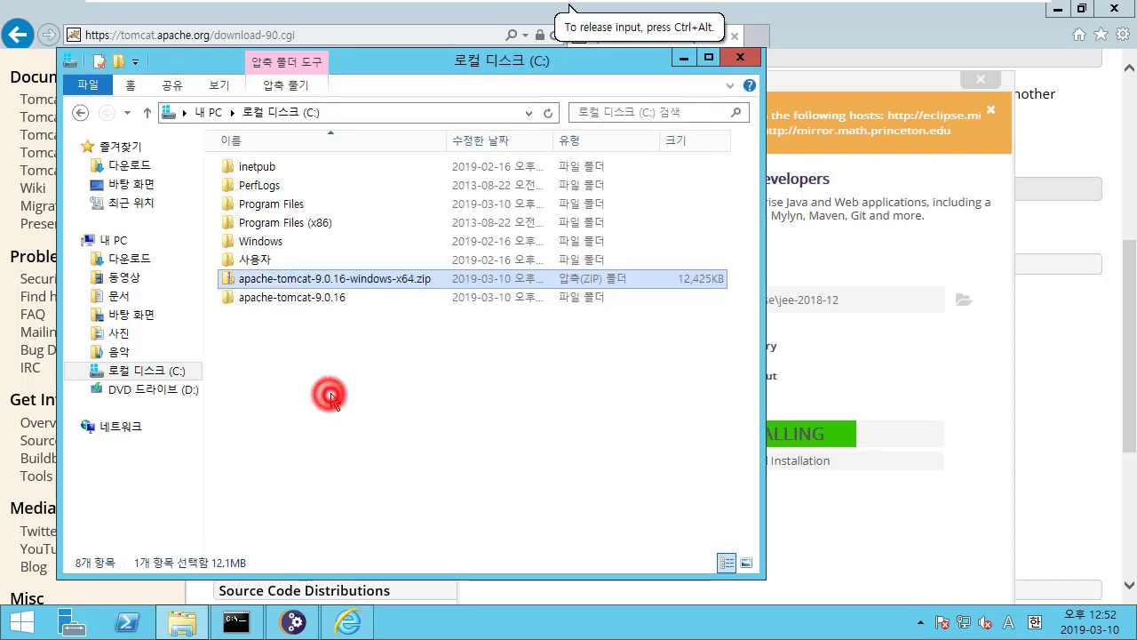
Open the extracted apache-tomcat-9.0.16 folder and view its contents.
click(329, 297)
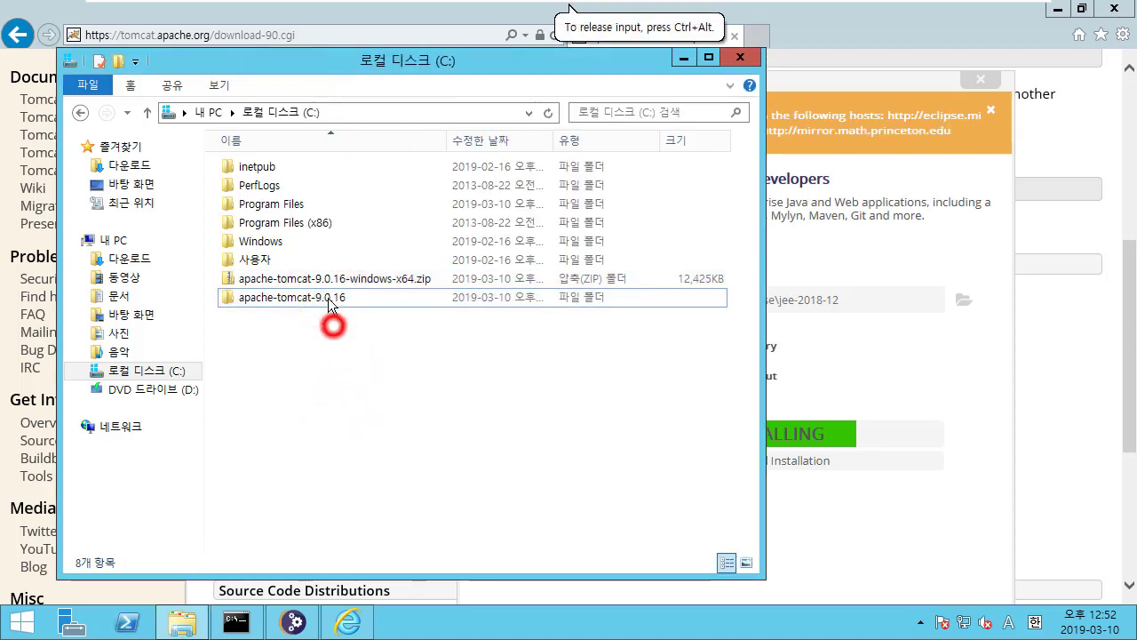
double_click(328, 296)
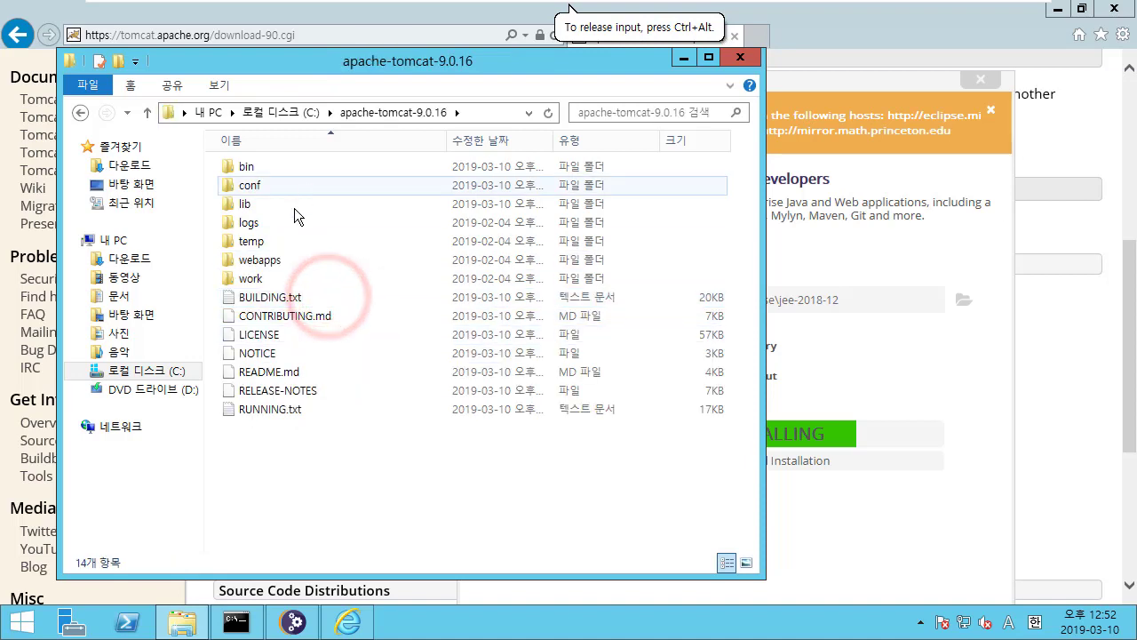
drag(292, 508, 364, 411)
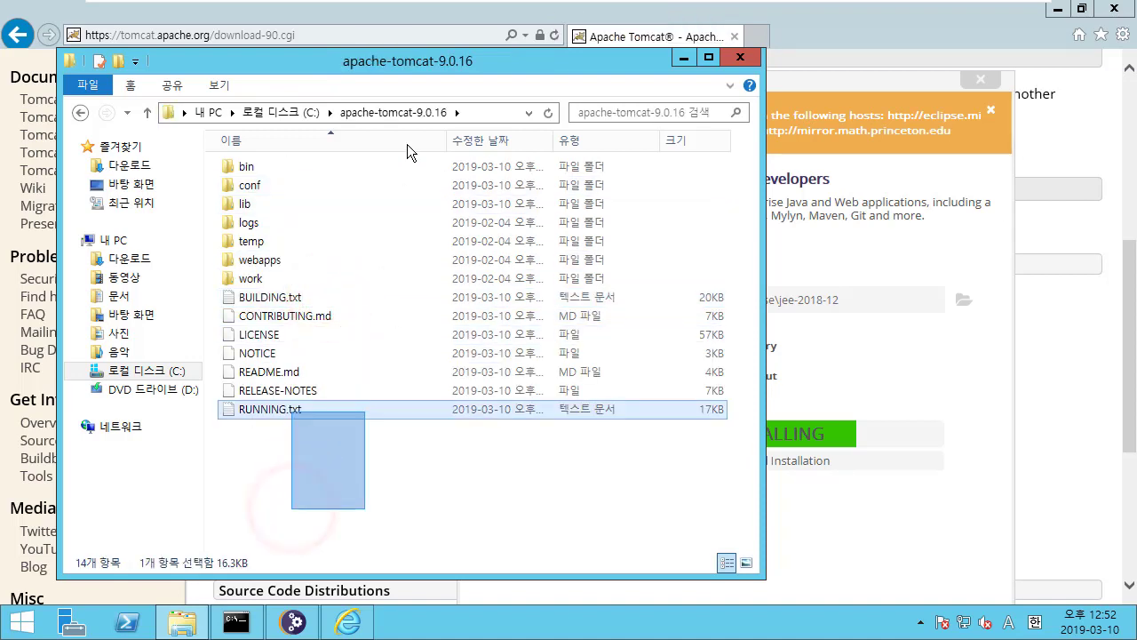
click(393, 518)
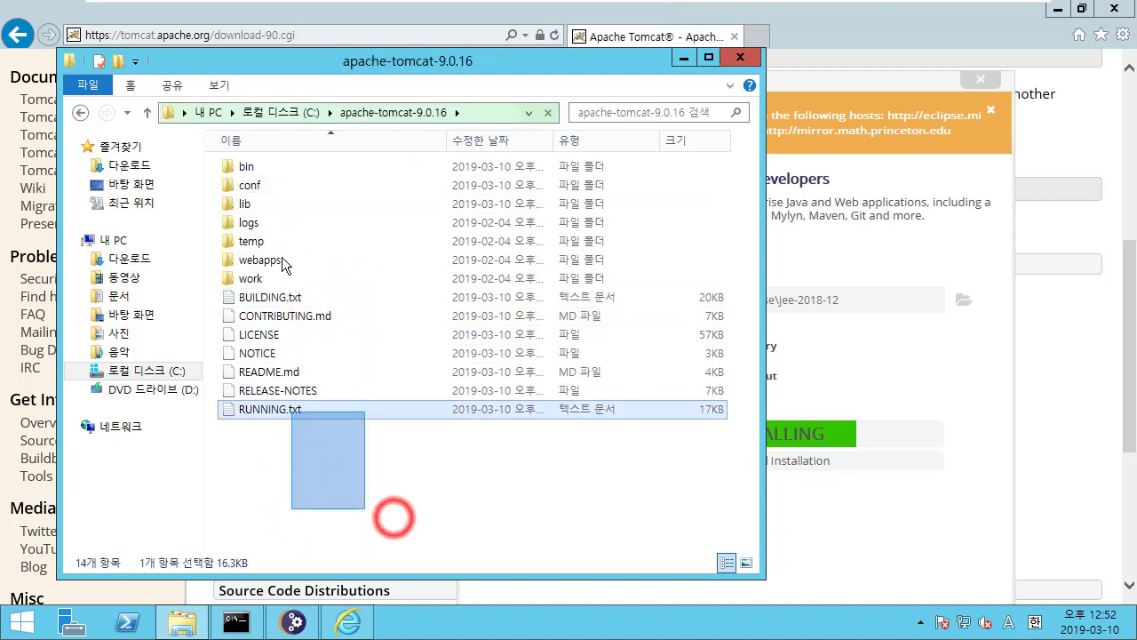
Look through Tomcat's bin folder as far as tomcat9.exe and go back to the apache-tomcat-9.0.16 folder.
click(263, 163)
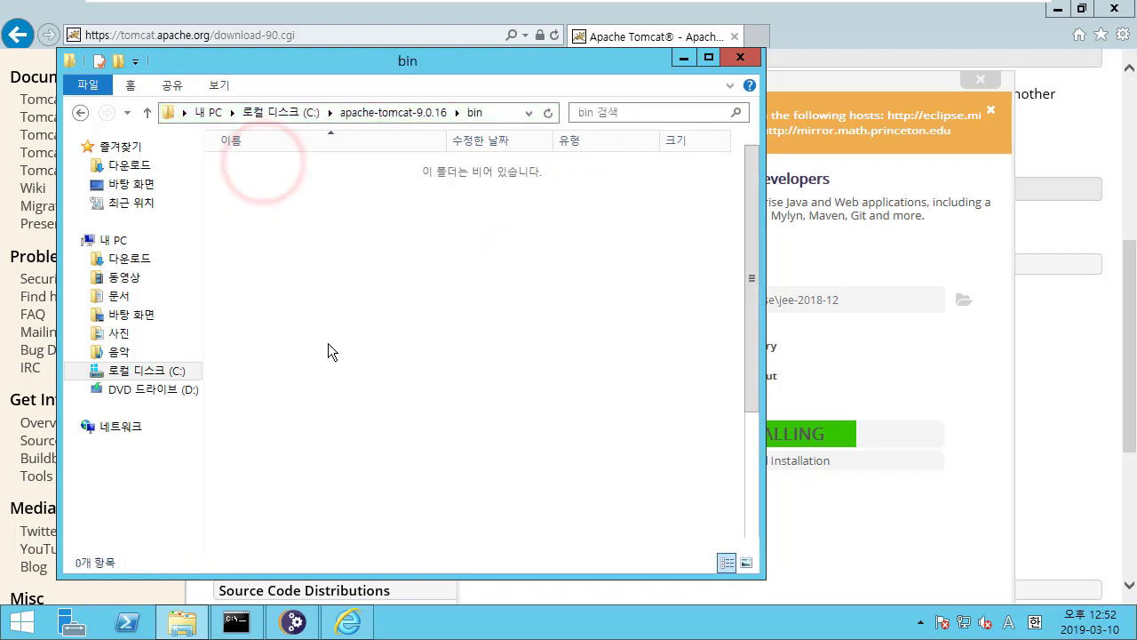
click(363, 334)
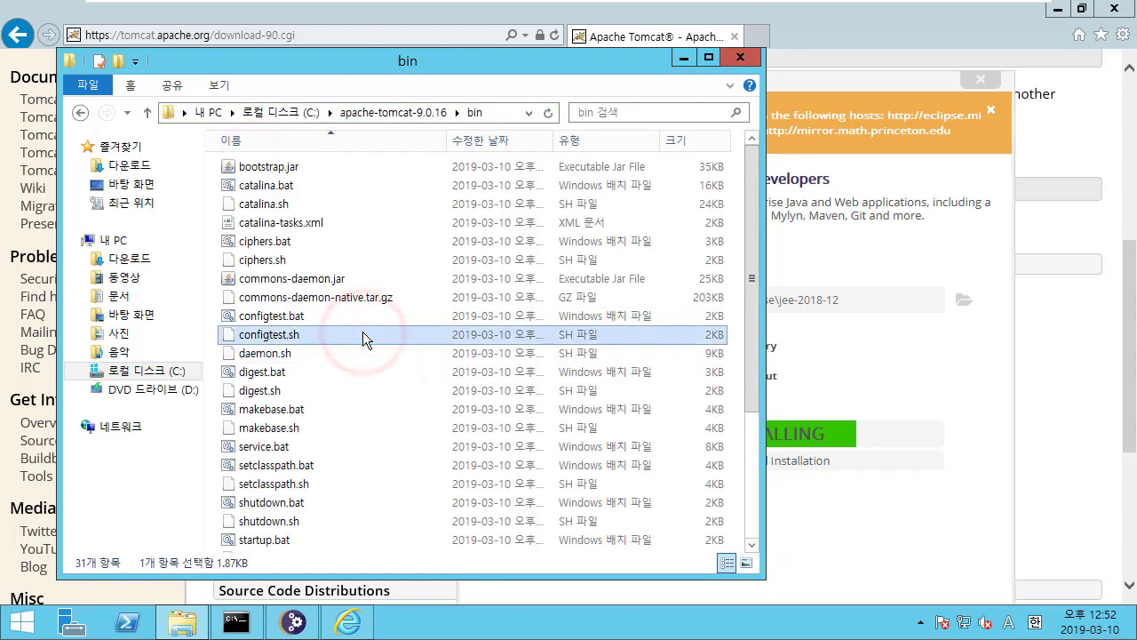
scroll(755, 352, down, 3)
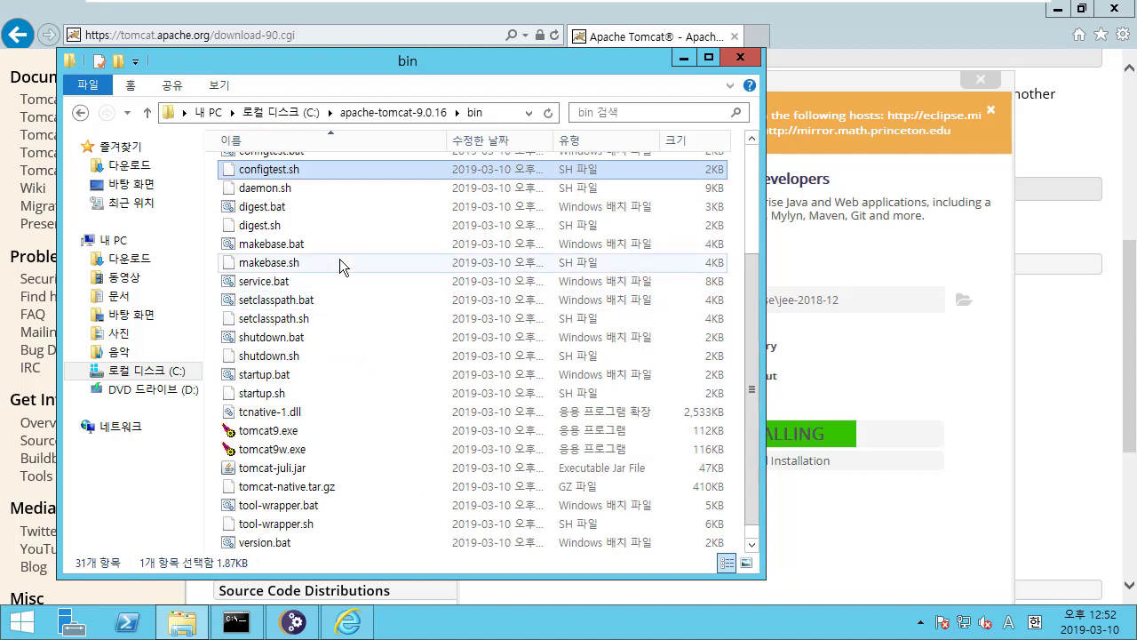
click(256, 430)
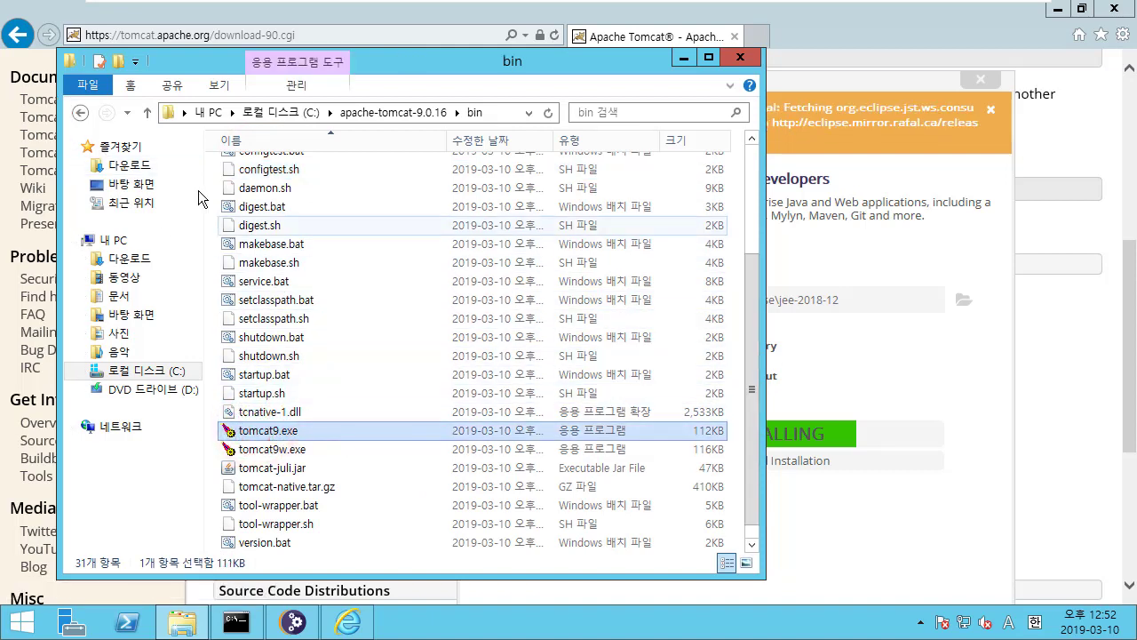
click(80, 113)
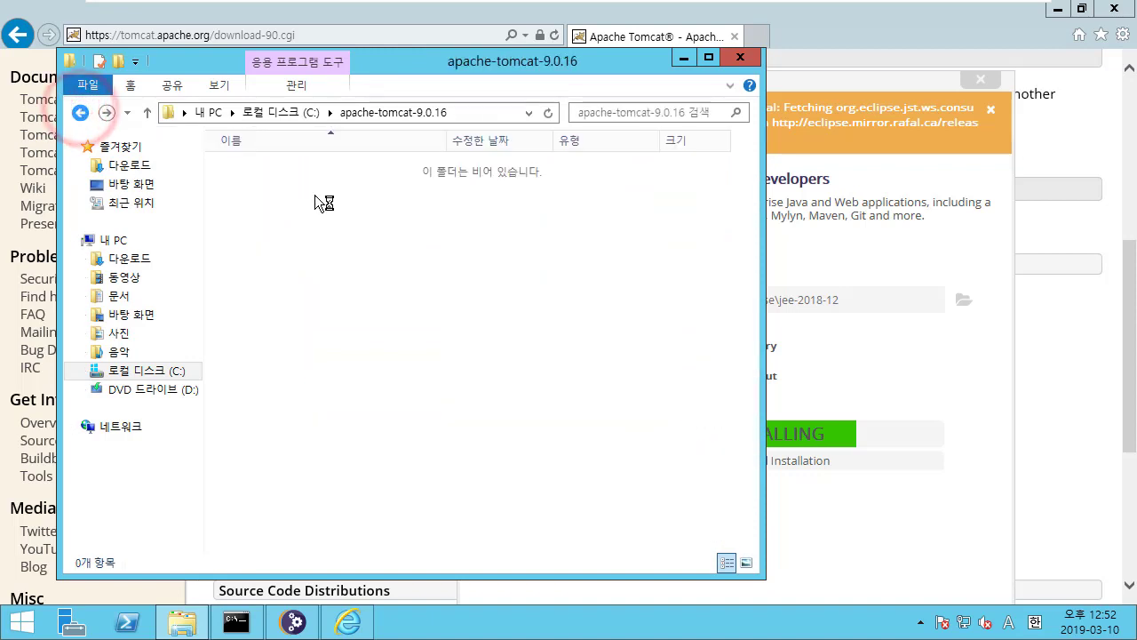
click(430, 476)
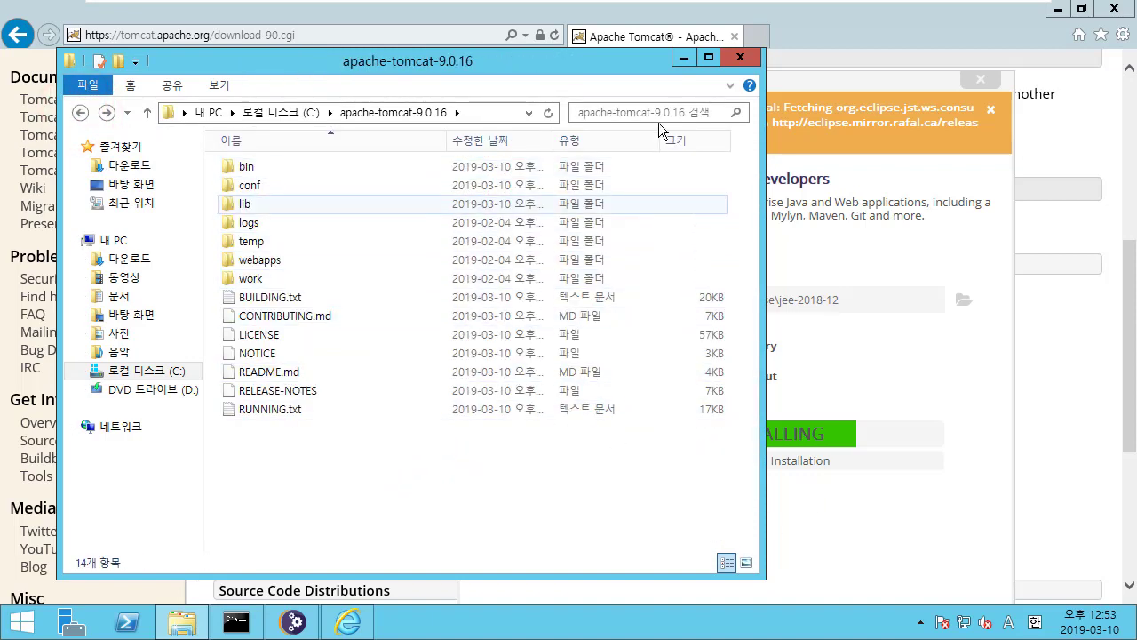
Return to the root of local disk C: and select the apache-tomcat-9.0.16 folder.
drag(603, 61, 628, 56)
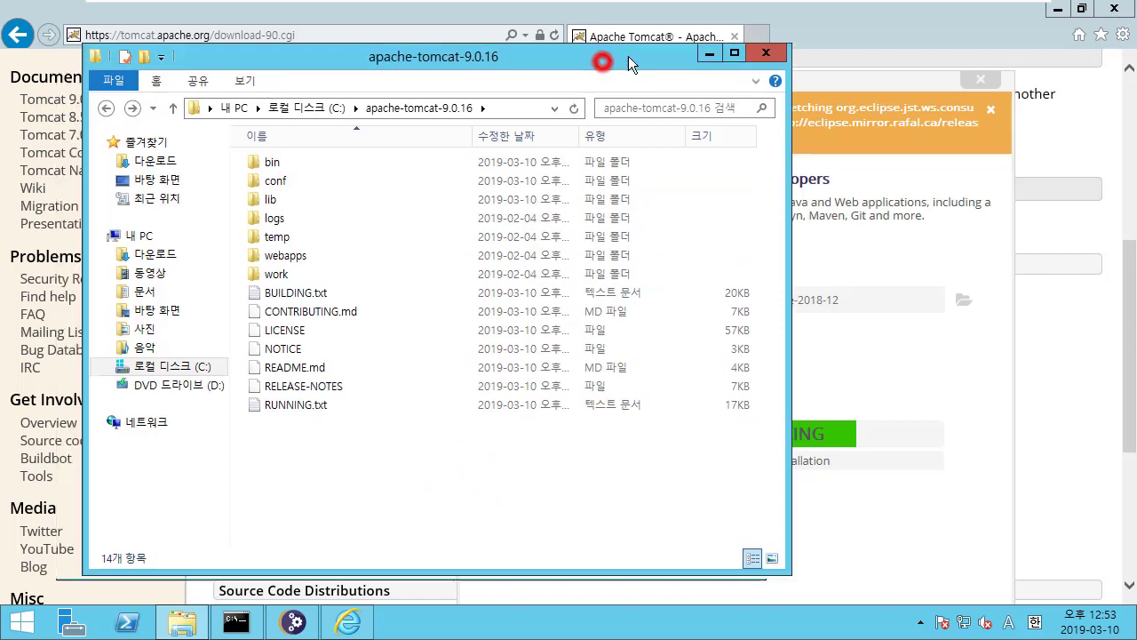
click(335, 111)
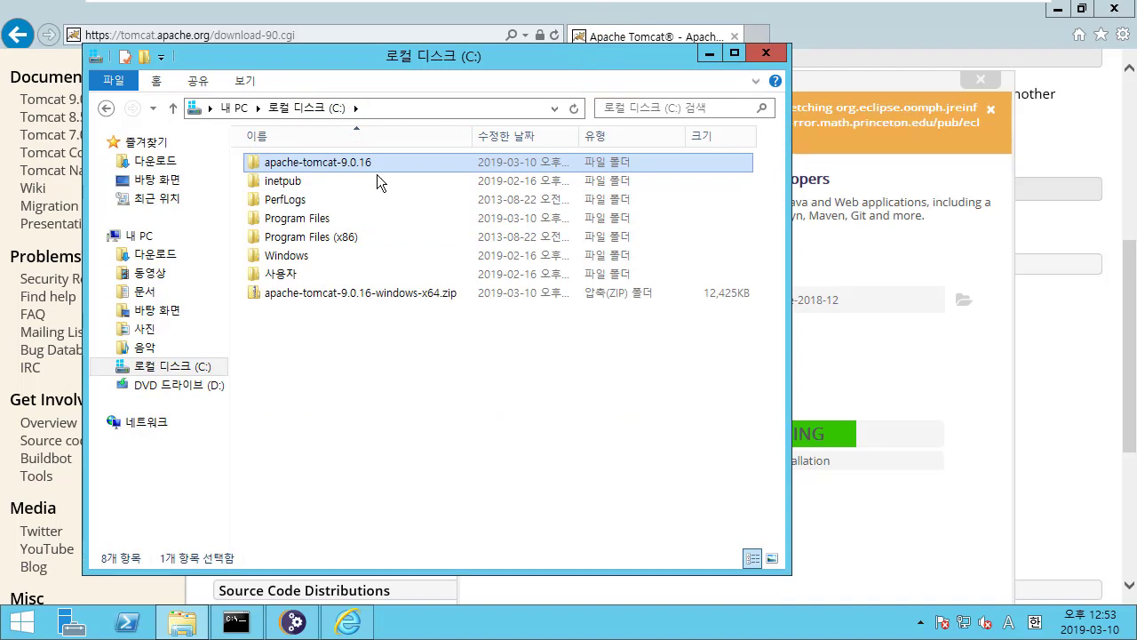
click(412, 360)
click(330, 162)
click(374, 175)
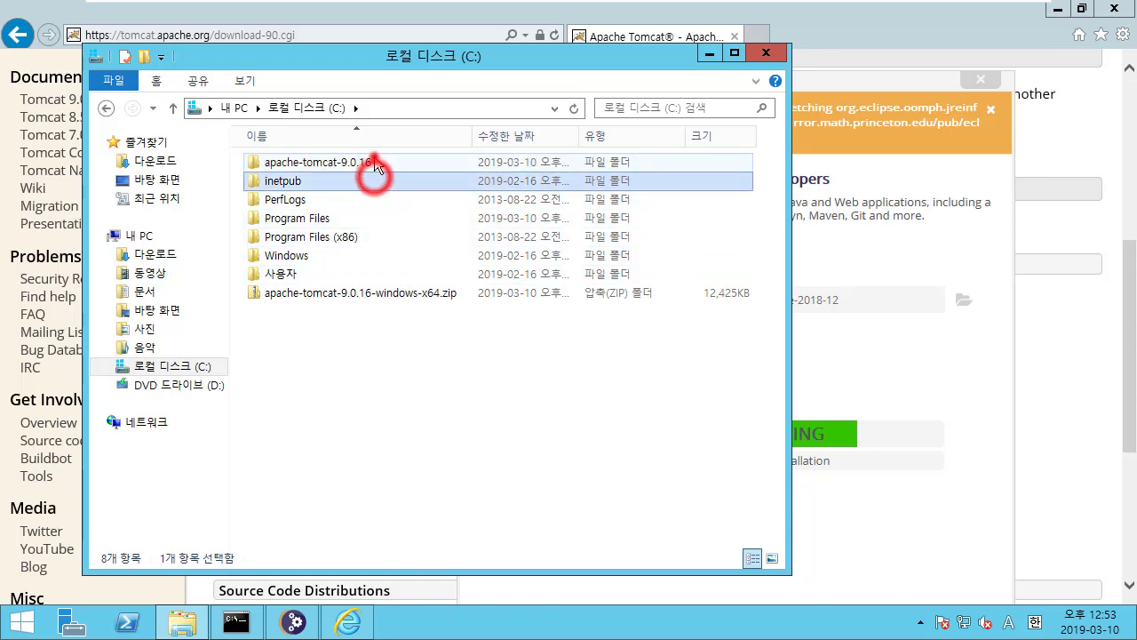
click(374, 160)
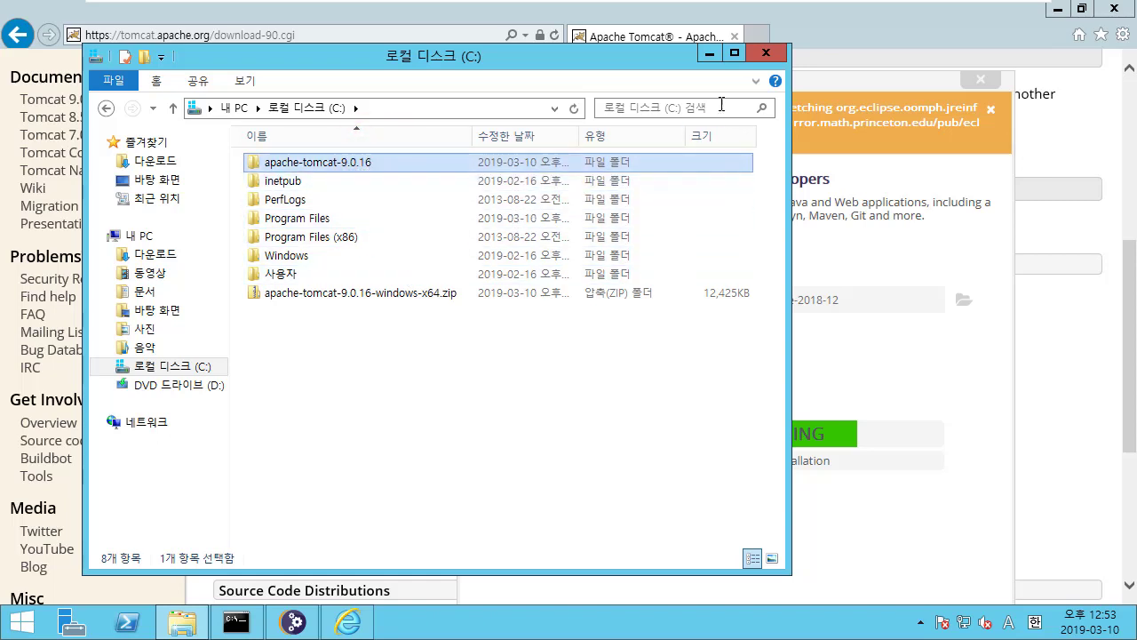
Minimize the file window and accept the Eclipse Foundation code signing certificate for the Eclipse installation.
click(711, 54)
drag(715, 106, 747, 125)
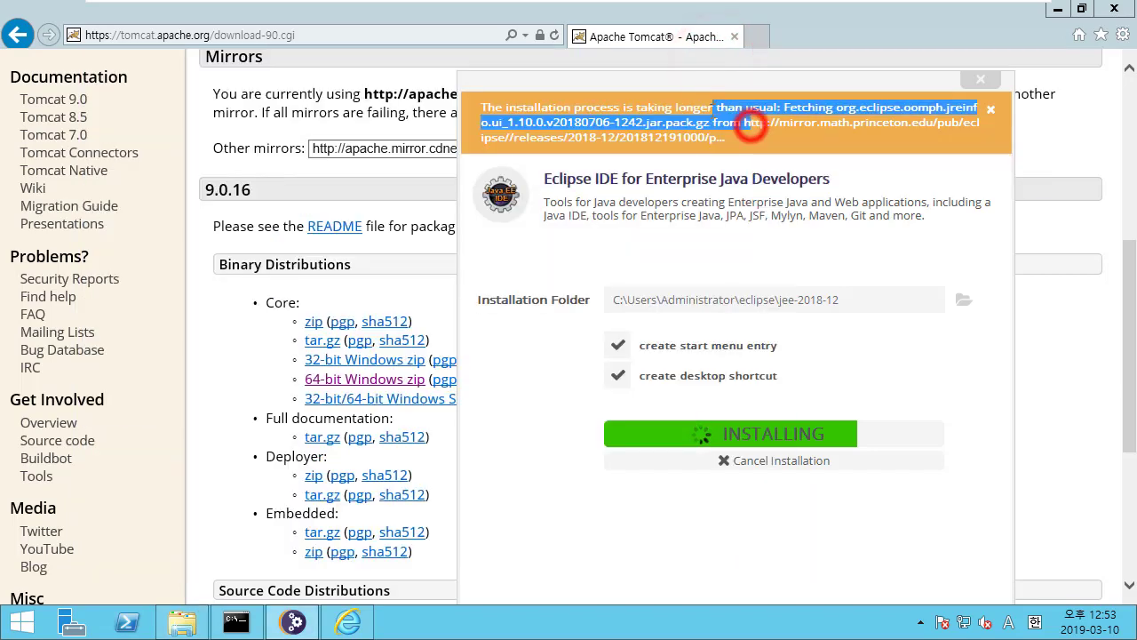
click(711, 114)
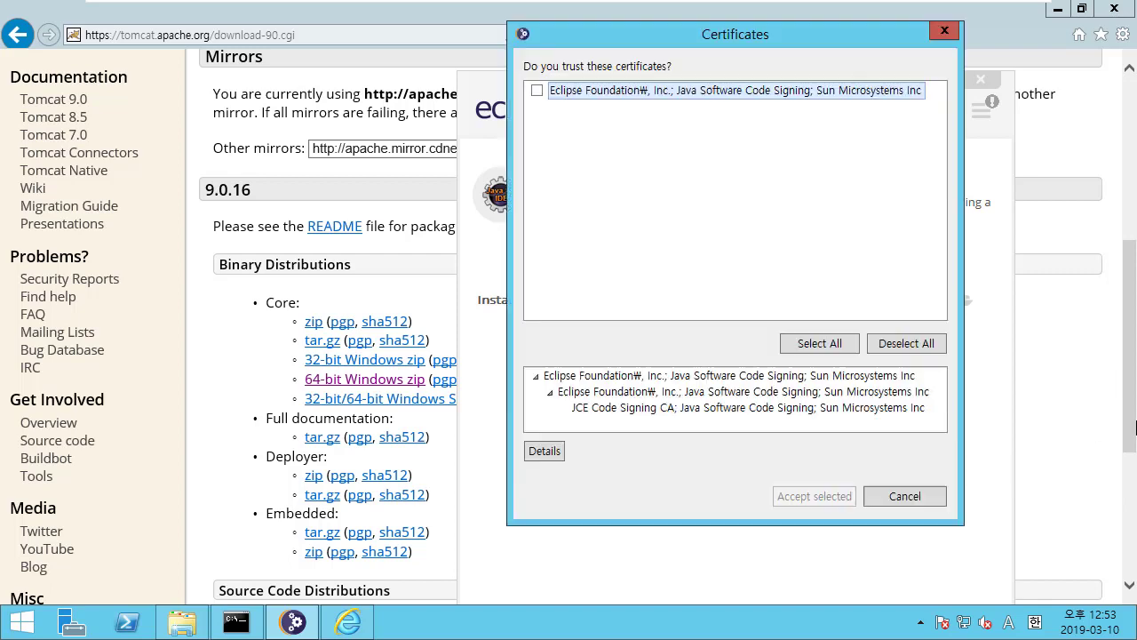
click(624, 121)
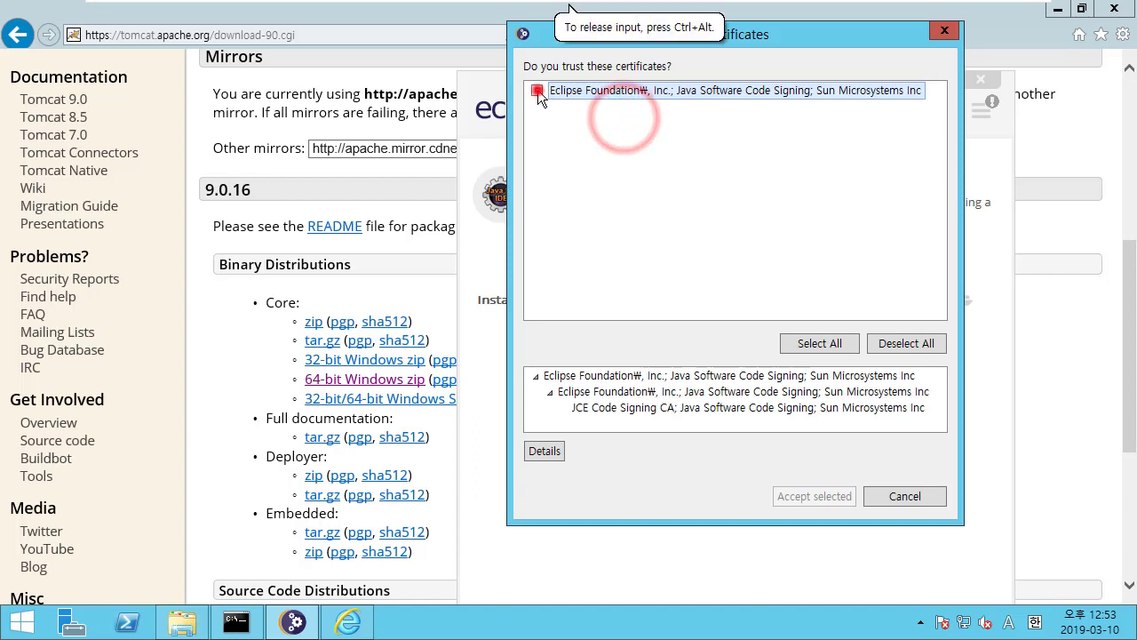
click(537, 90)
click(821, 498)
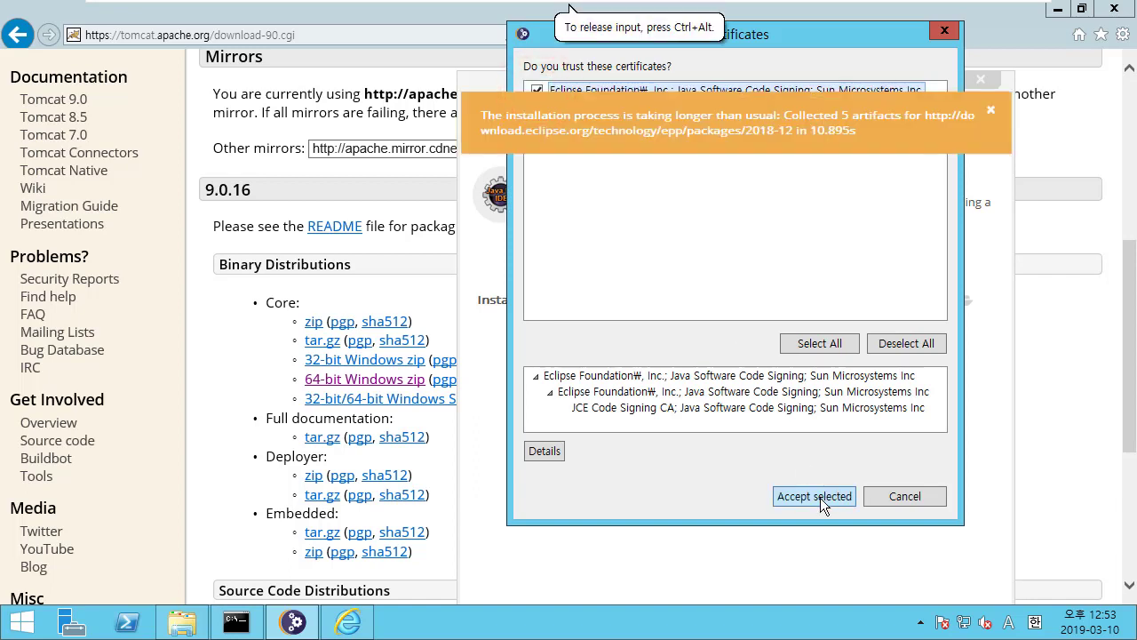
click(820, 498)
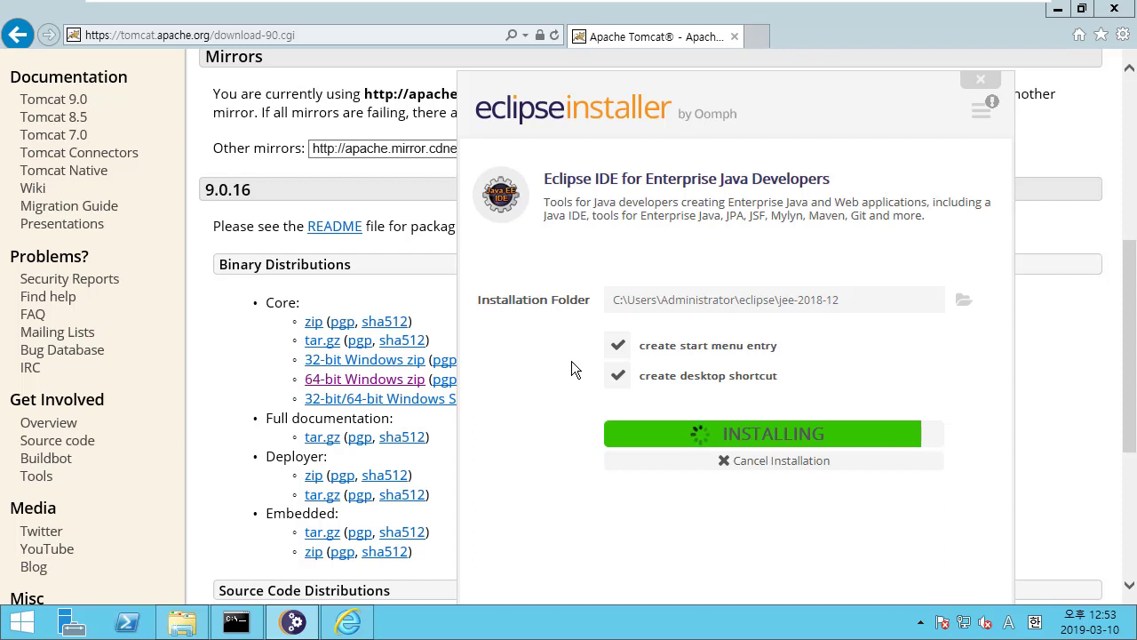
Reposition the Eclipse installer window, then show the desktop and check the Eclipse Jee 2018-12 shortcut.
drag(784, 83, 636, 20)
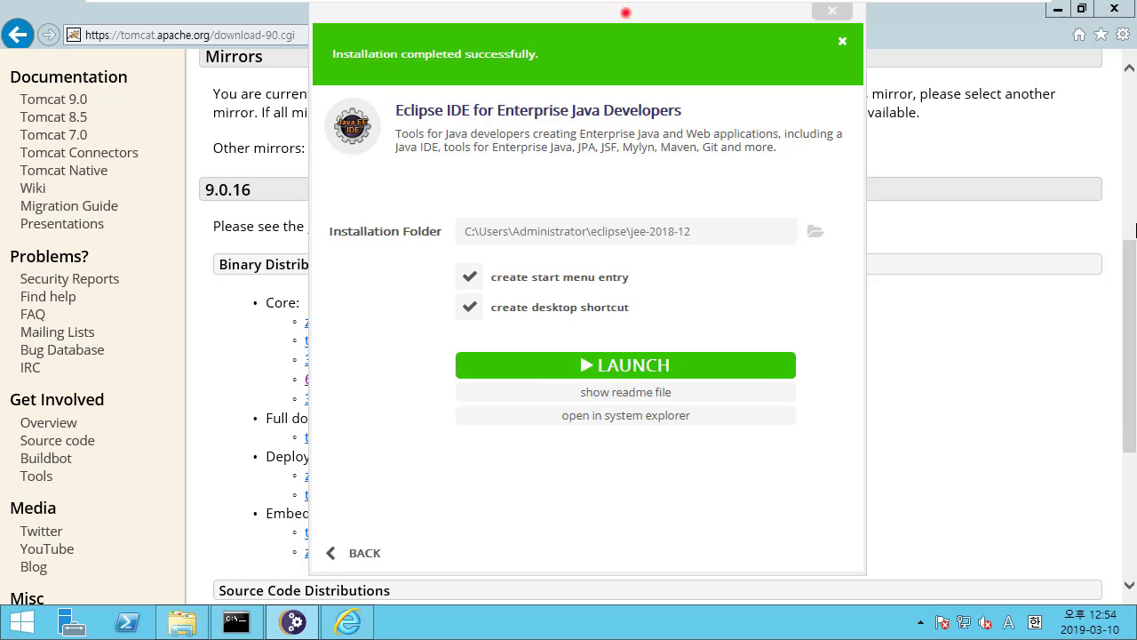
click(626, 13)
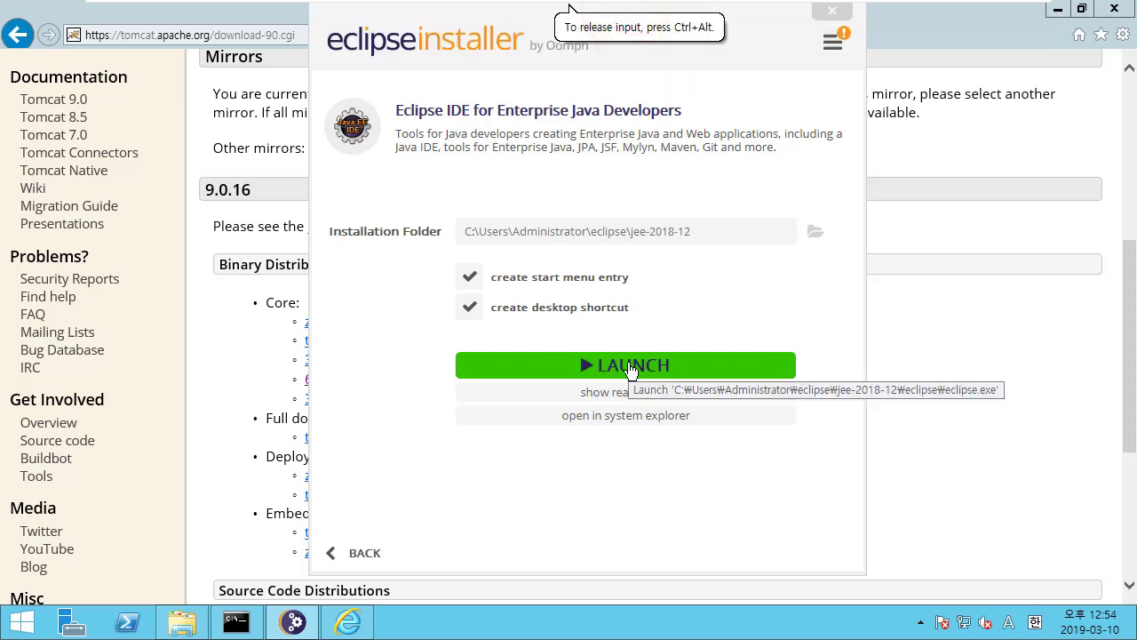
key(super+d)
click(1044, 380)
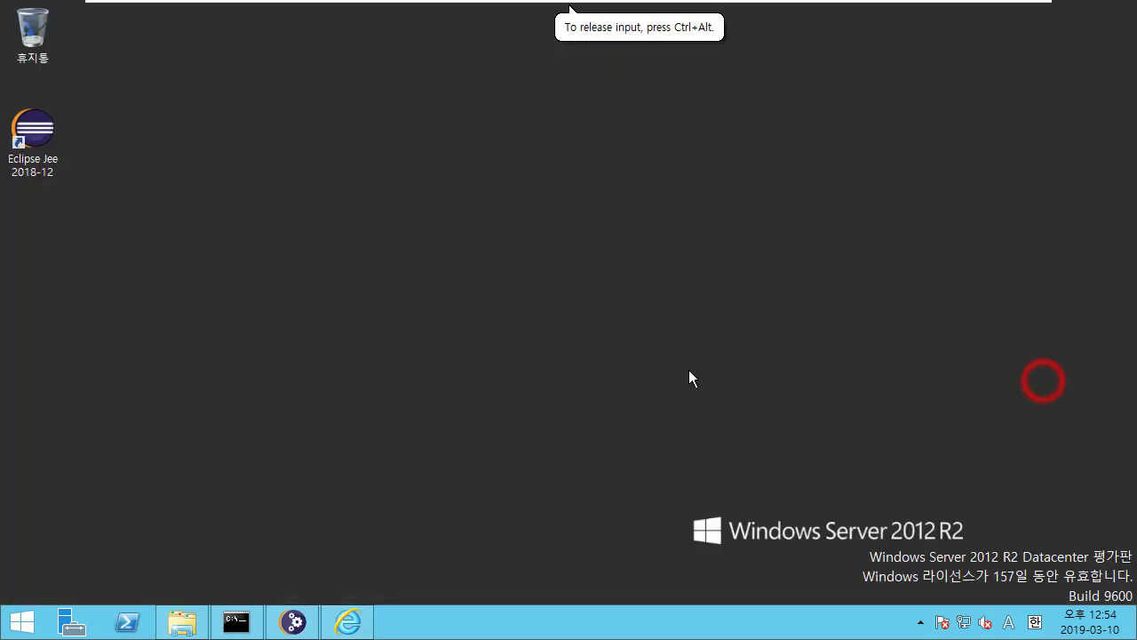
click(412, 216)
click(33, 142)
drag(187, 79, 40, 222)
click(192, 201)
Bring the Eclipse installer back up and launch Eclipse IDE for Enterprise Java Developers from it.
click(296, 622)
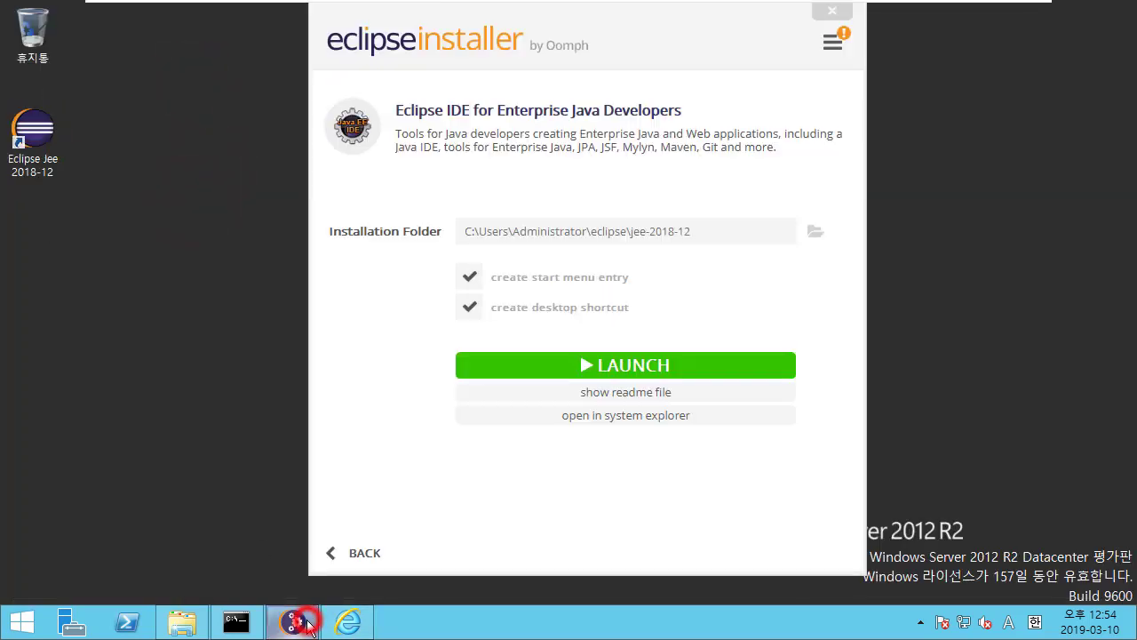
click(595, 370)
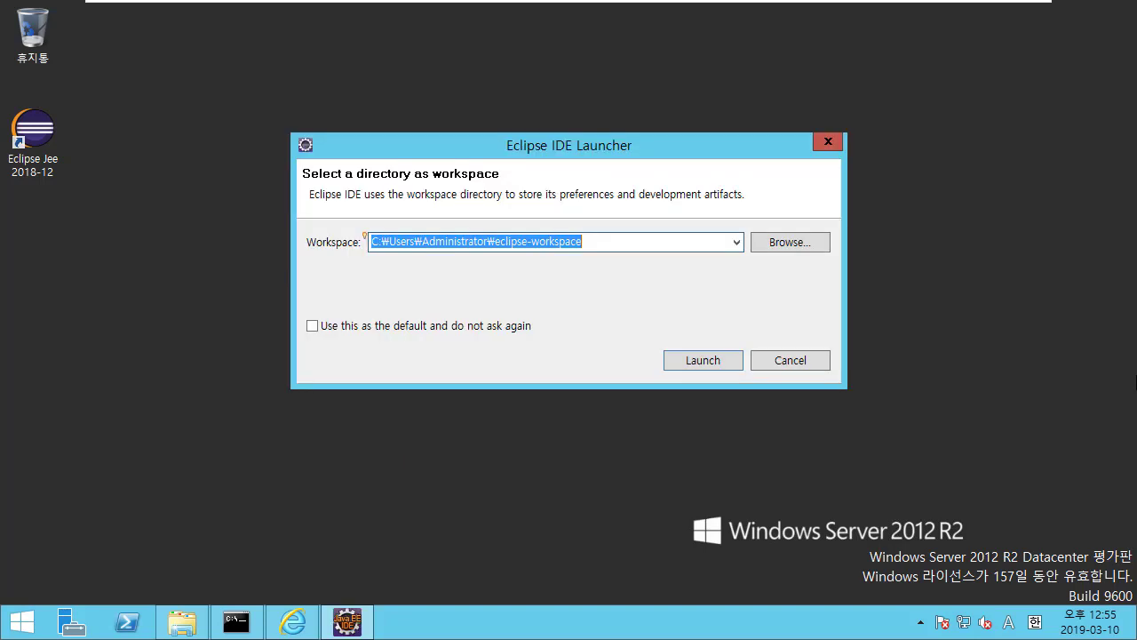
Launch Eclipse with the workspace C:\Users\Administrator\eclipse-workspace and close the Welcome page.
click(539, 134)
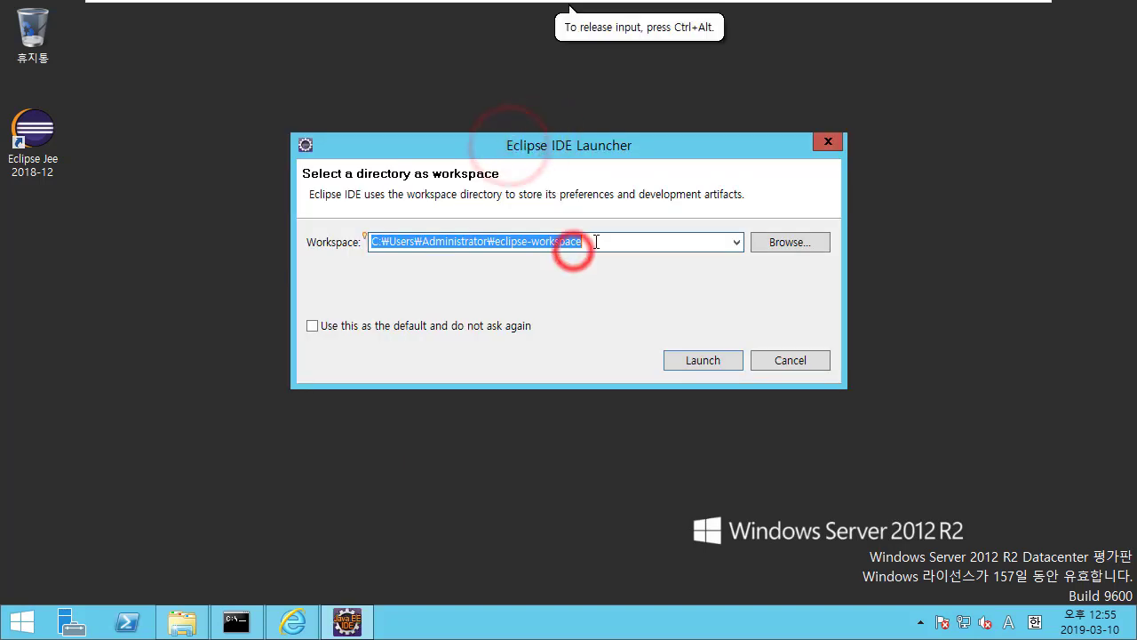
drag(595, 242, 366, 241)
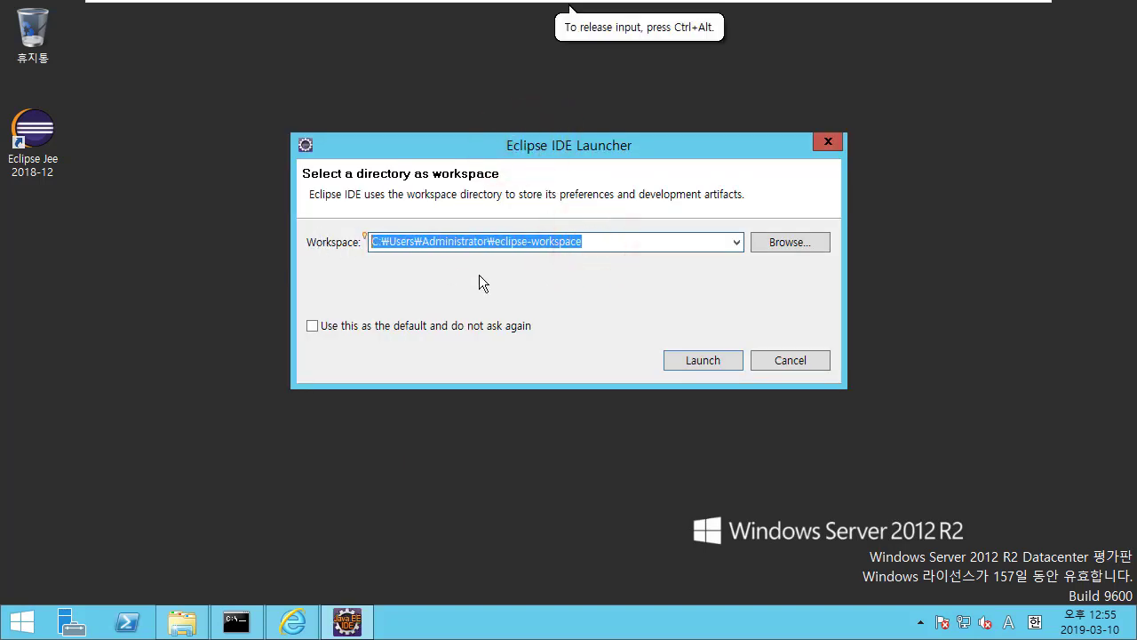
drag(581, 152, 566, 128)
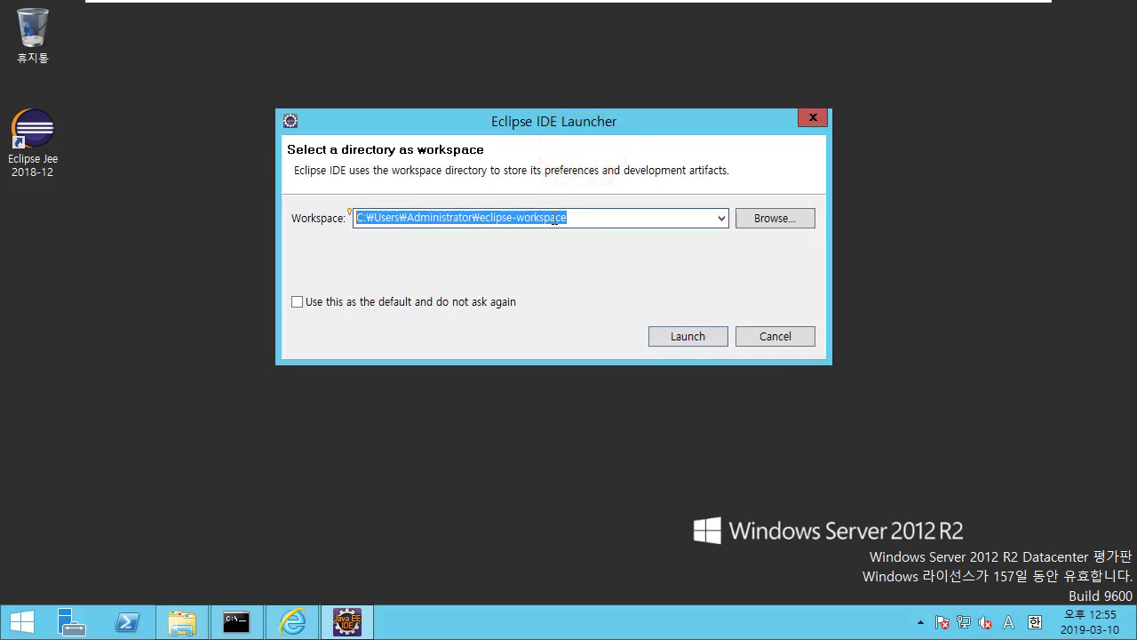
click(701, 343)
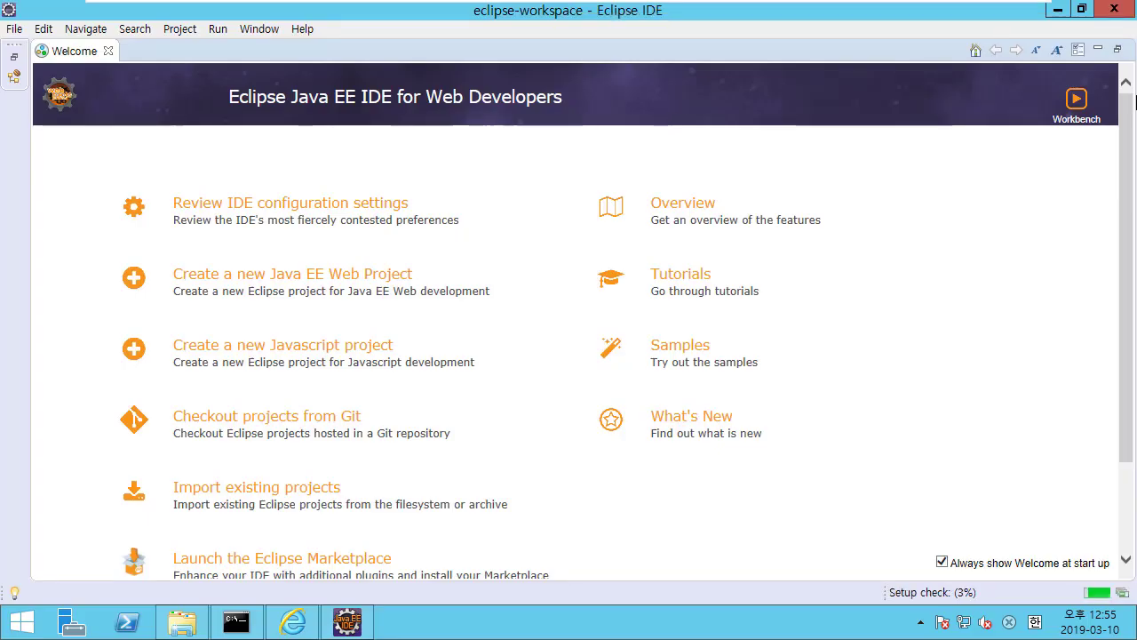
click(317, 51)
click(108, 51)
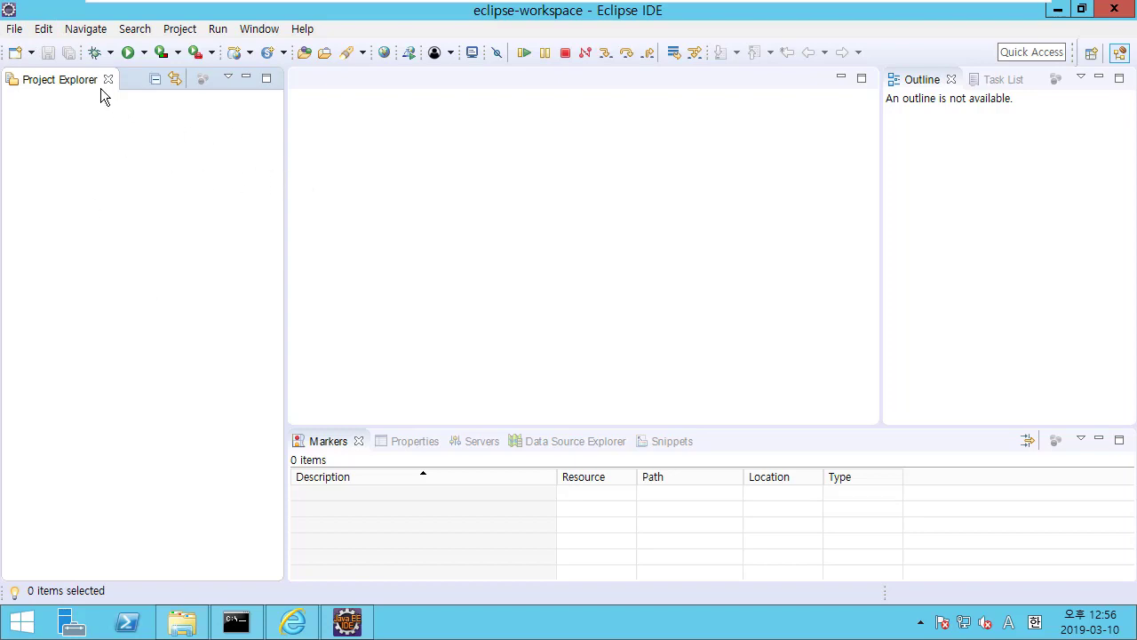
Start the wizard for a new Server from the Server category of the wizard list.
click(12, 28)
mouse_move(76, 50)
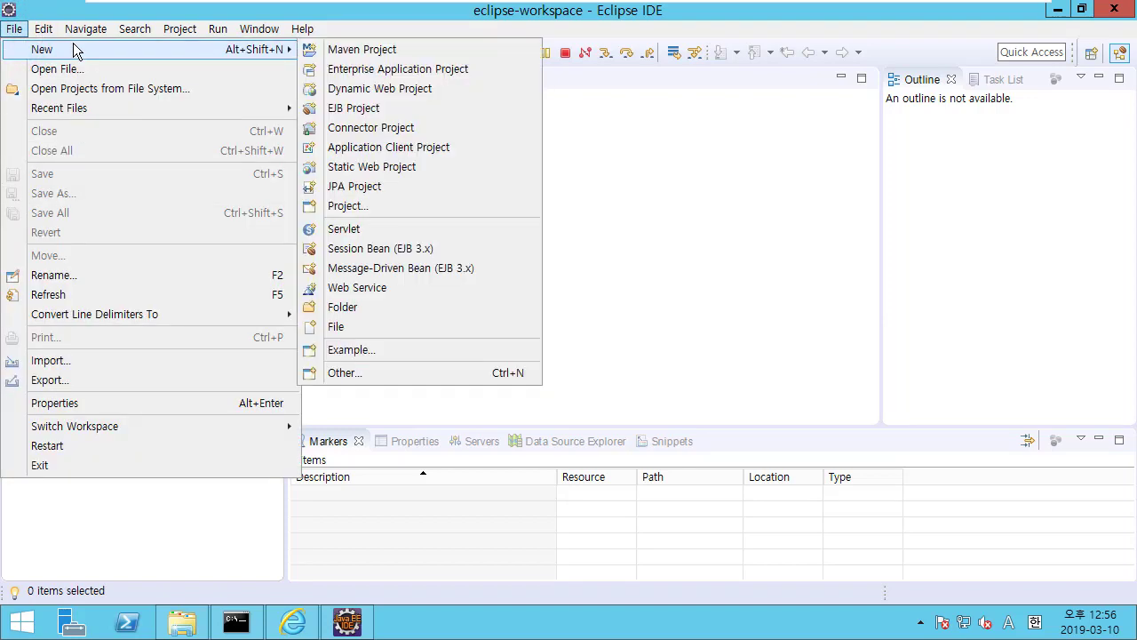
click(387, 372)
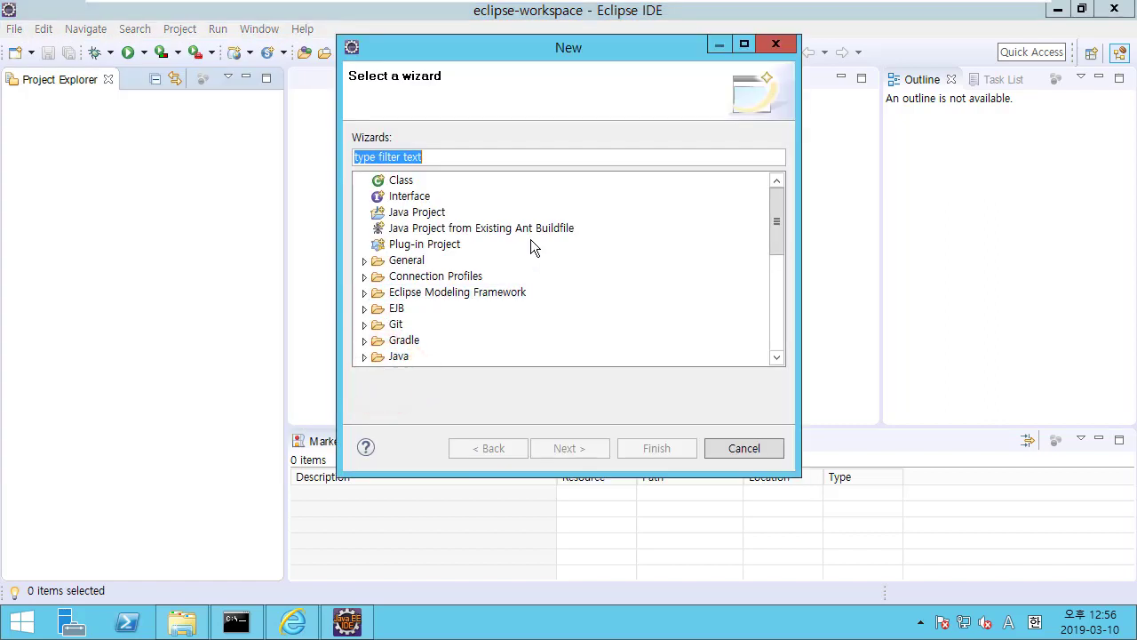
drag(774, 222, 774, 300)
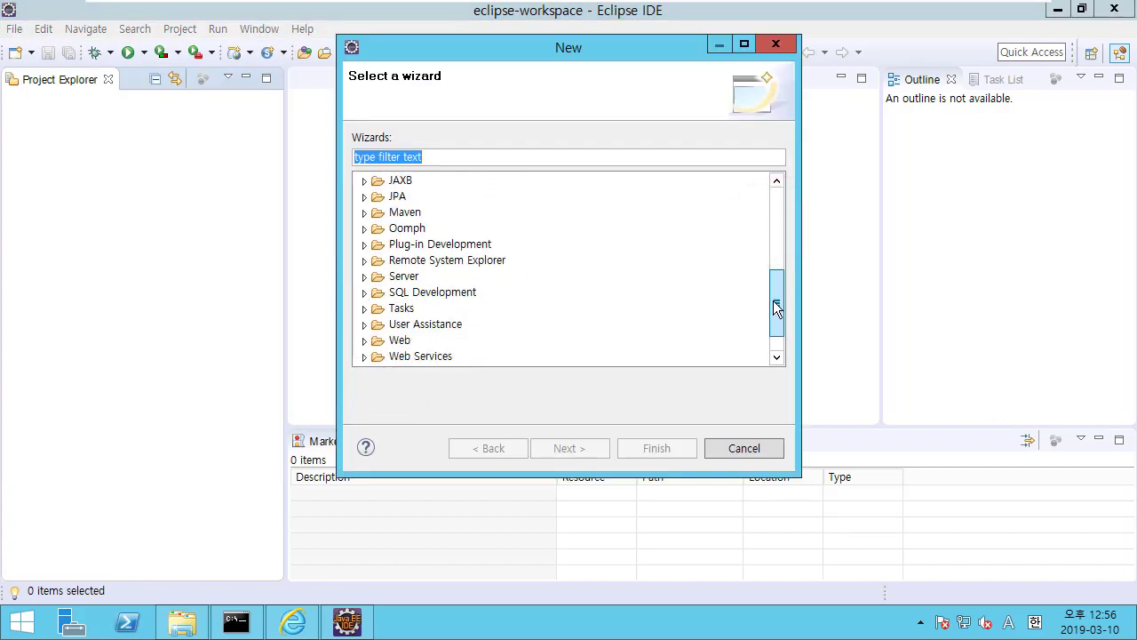
drag(436, 54, 349, 46)
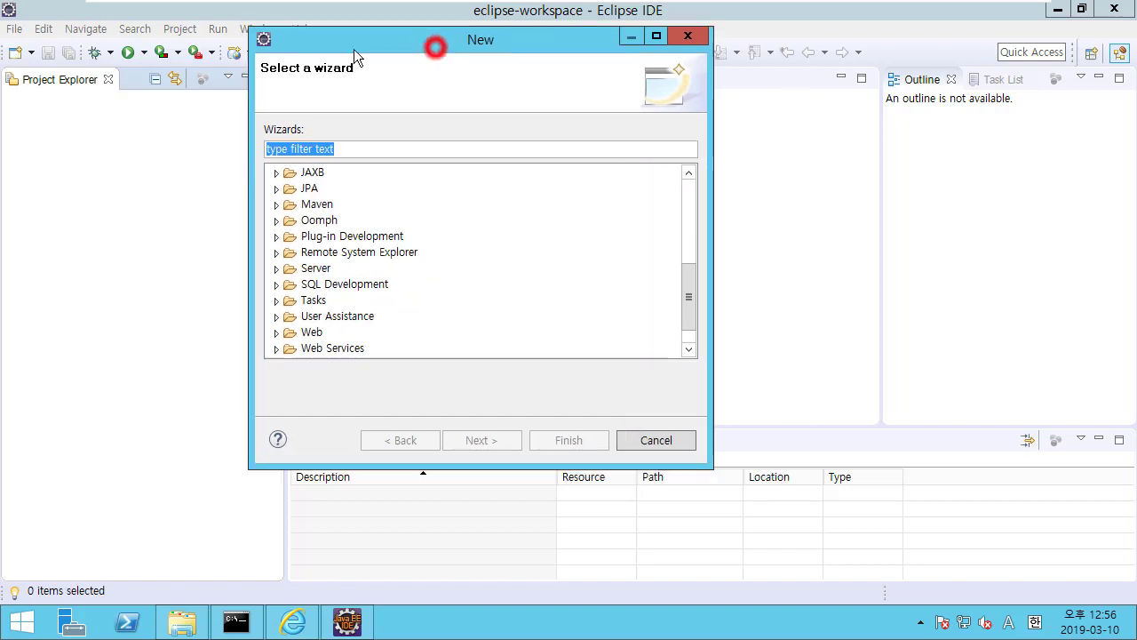
click(277, 269)
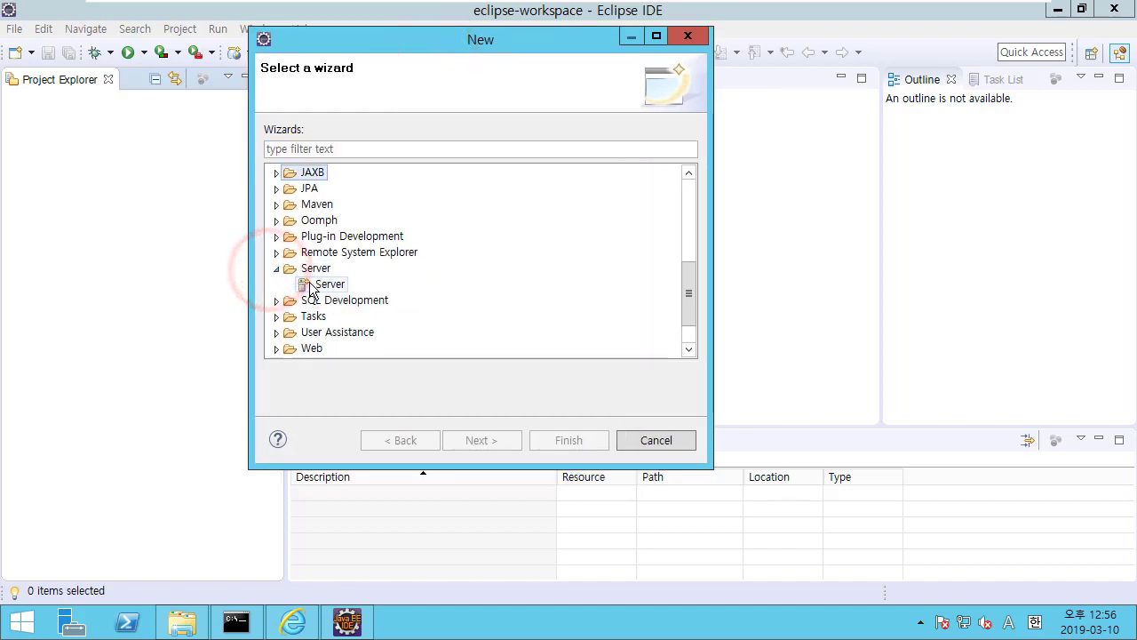
click(311, 286)
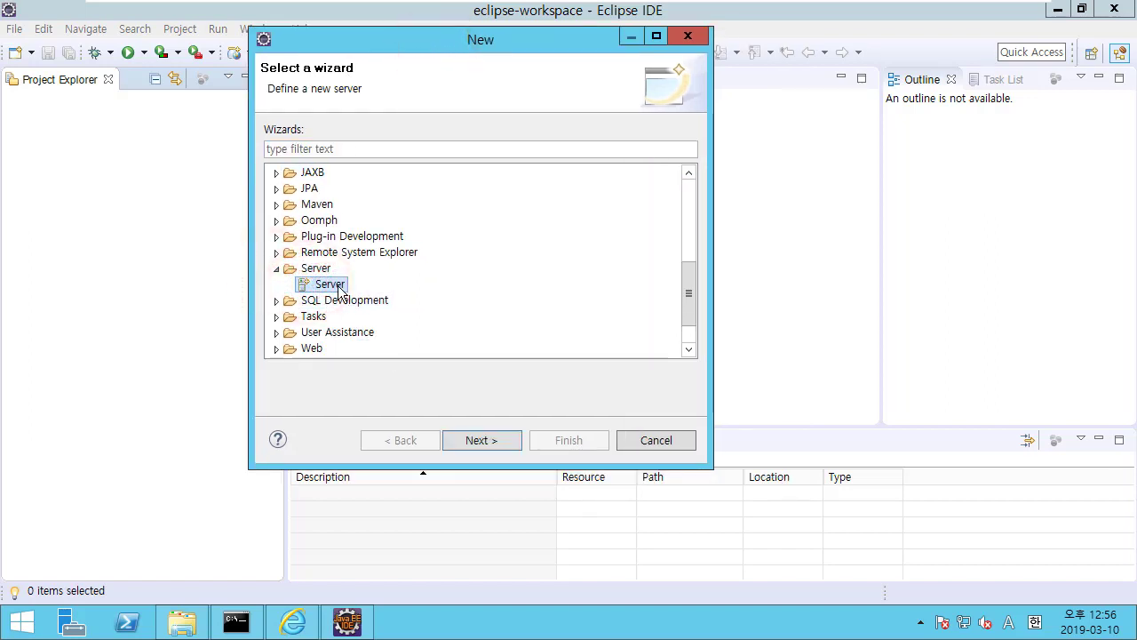
click(505, 440)
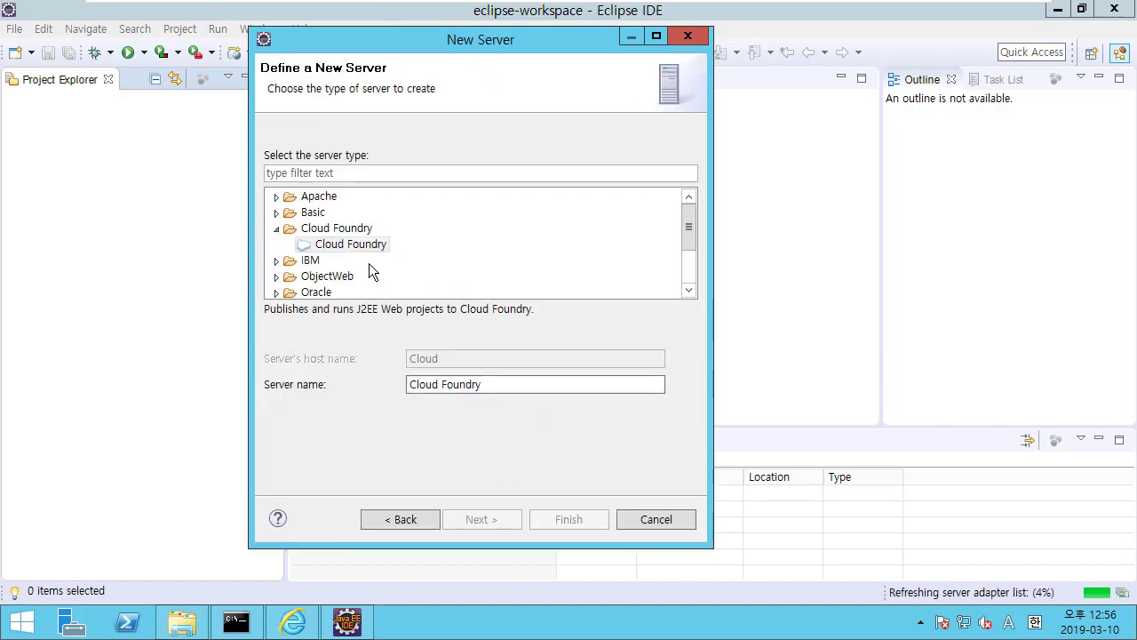
Choose Apache's Tomcat v9.0 Server as the server type and continue to the installation directory settings.
drag(689, 227, 691, 197)
click(275, 197)
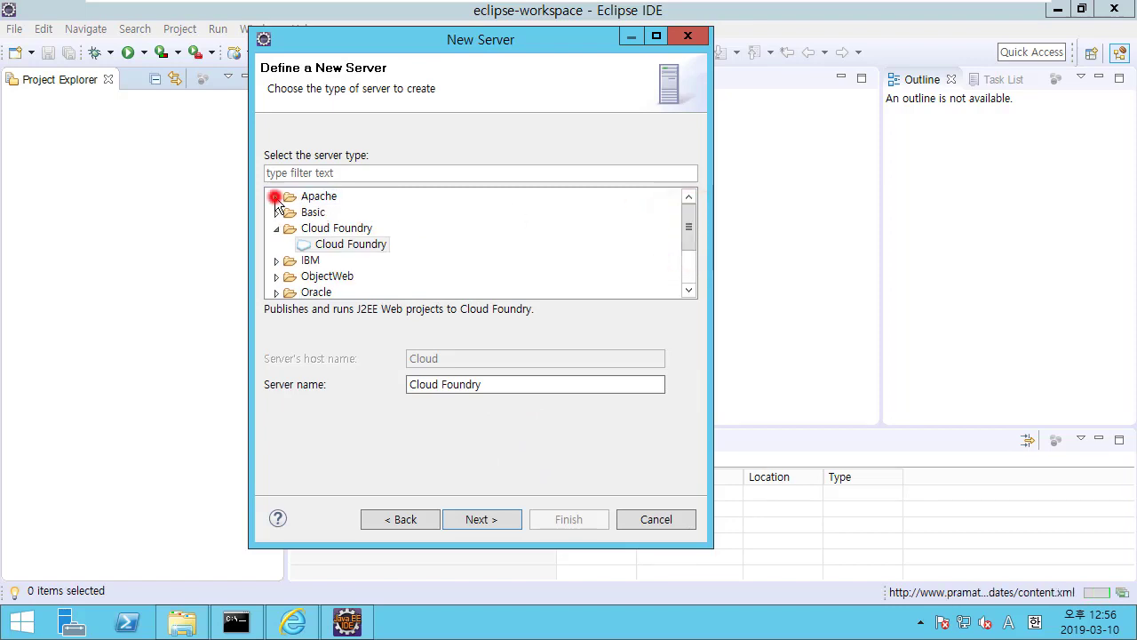
scroll(640, 237, down, 4)
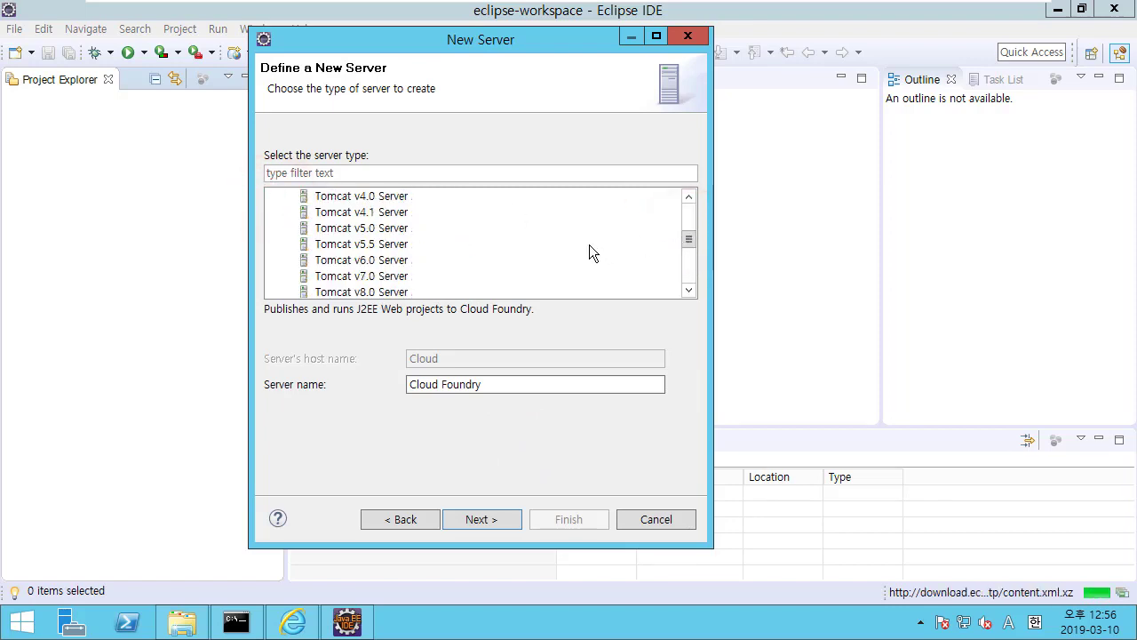
scroll(551, 253, down, 1)
click(422, 277)
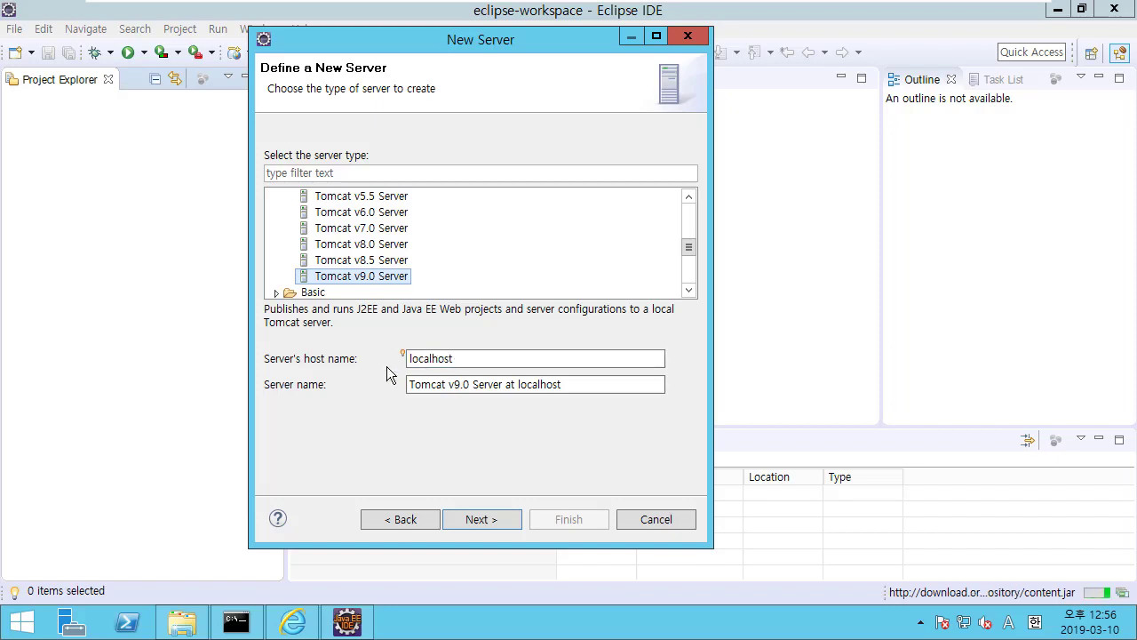
click(490, 514)
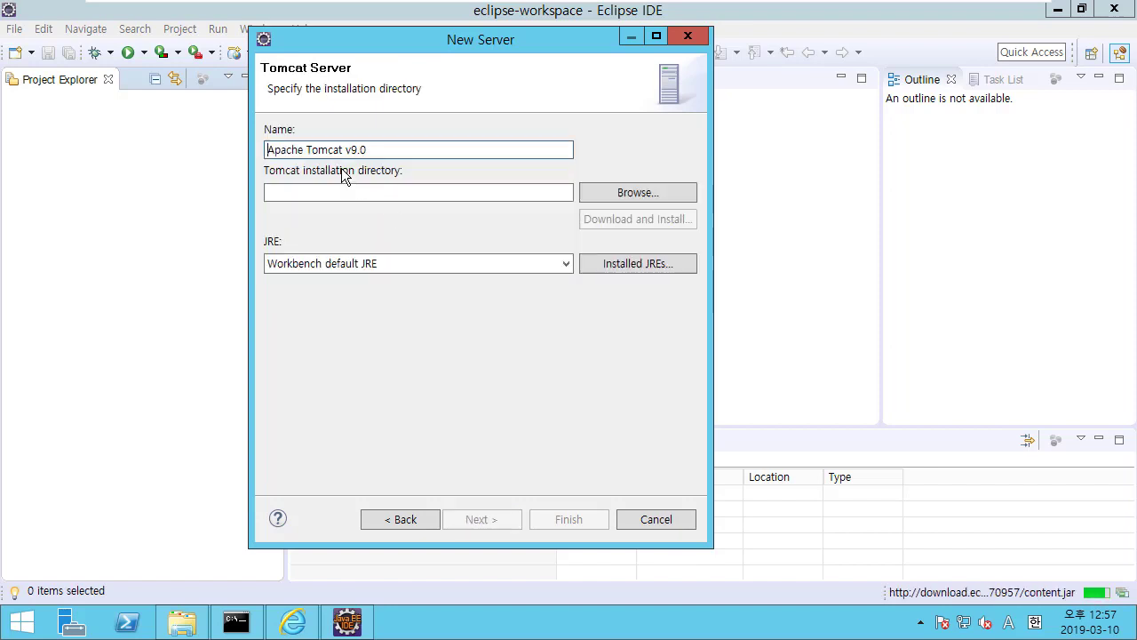
Set the Tomcat installation directory to the apache-tomcat-9.0.16 folder on local disk C:.
click(337, 188)
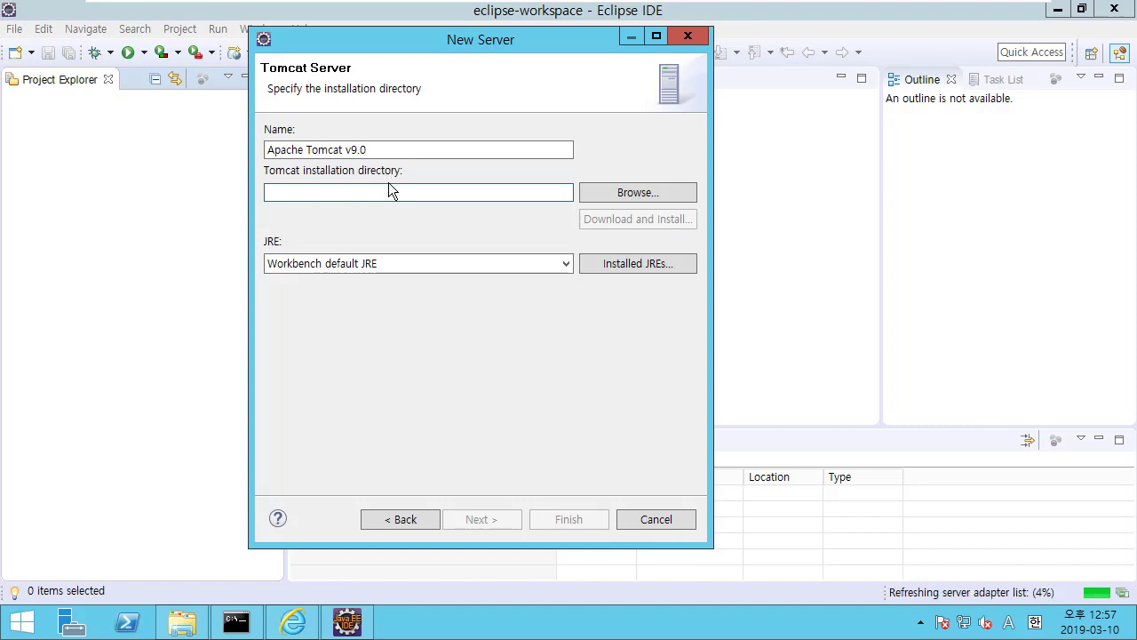
click(675, 193)
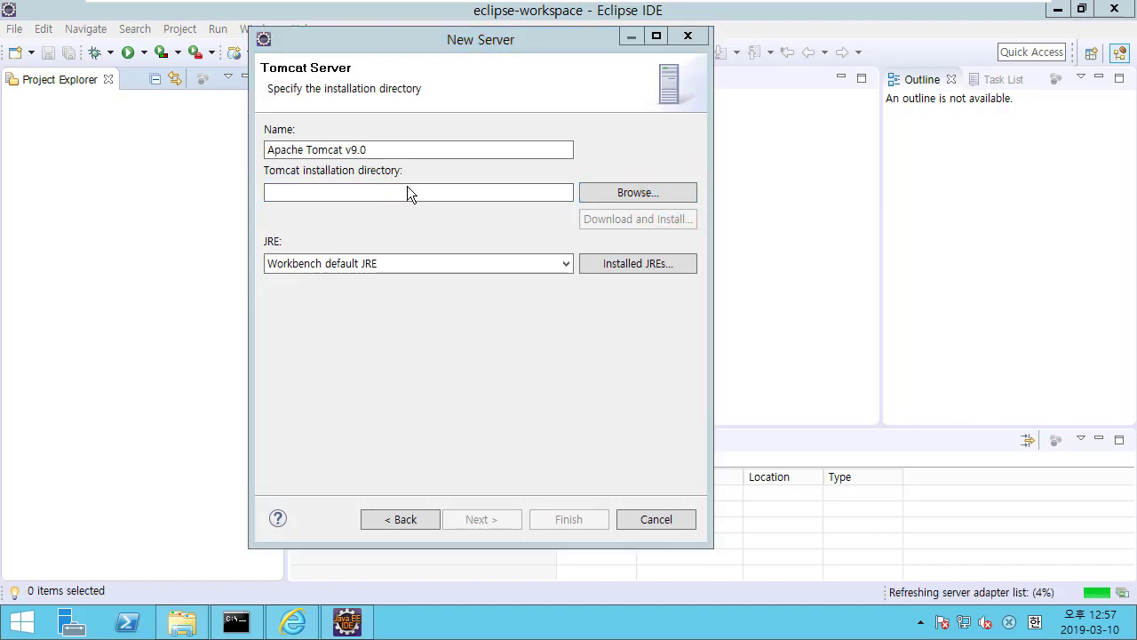
drag(388, 267, 388, 300)
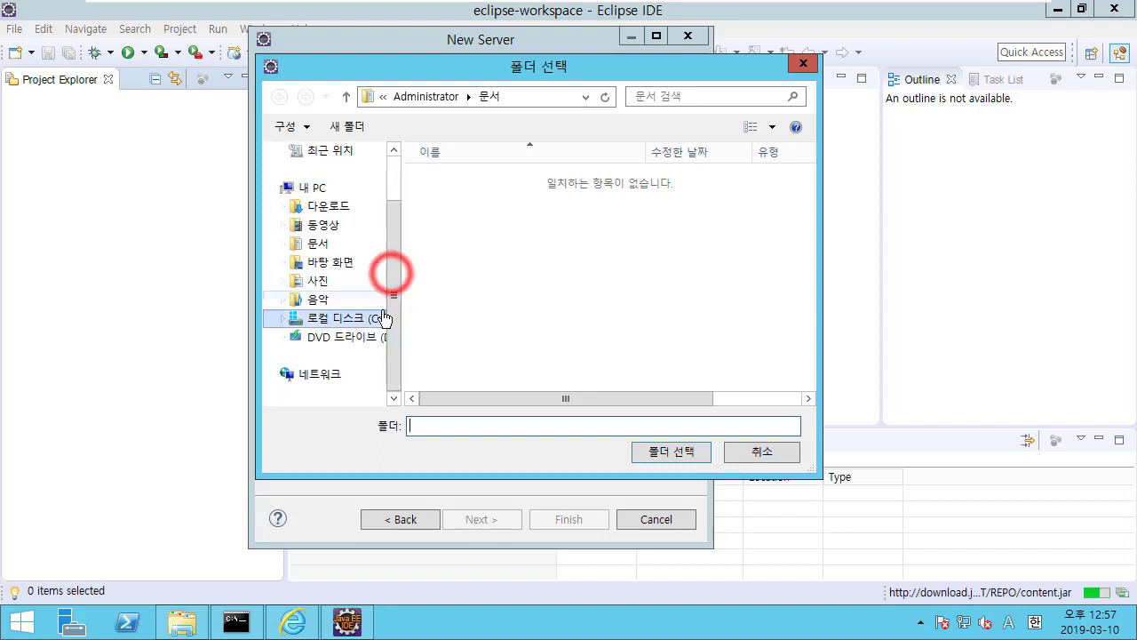
click(375, 320)
double_click(521, 178)
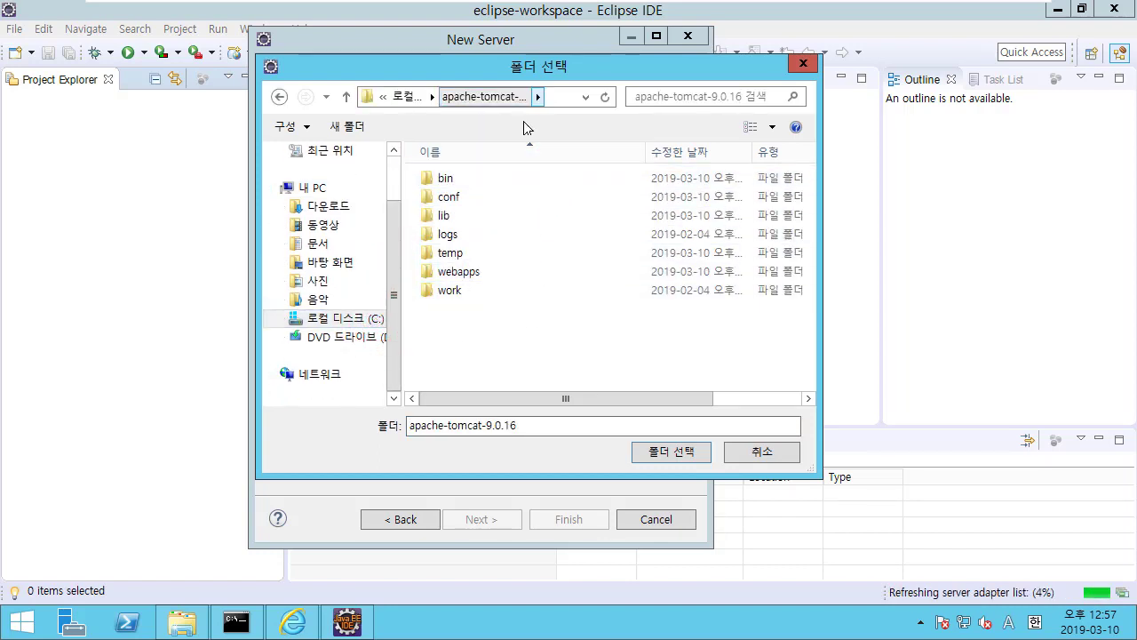
click(678, 455)
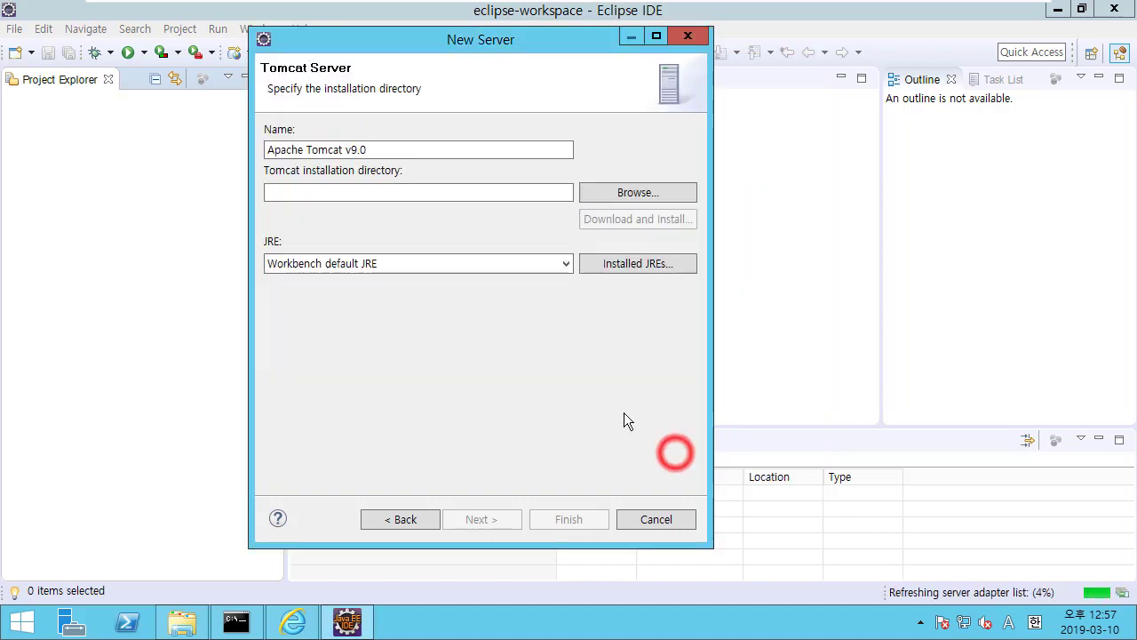
double_click(414, 187)
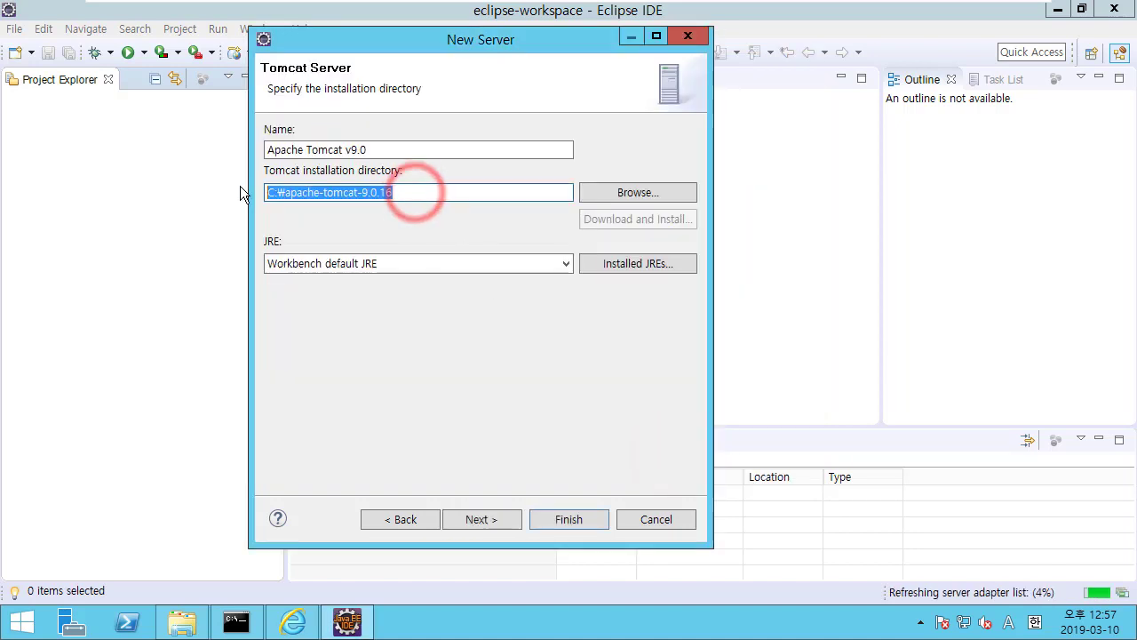
Set the server's JRE to jre1.8.0_201 and finish creating the Tomcat server.
click(406, 269)
click(403, 266)
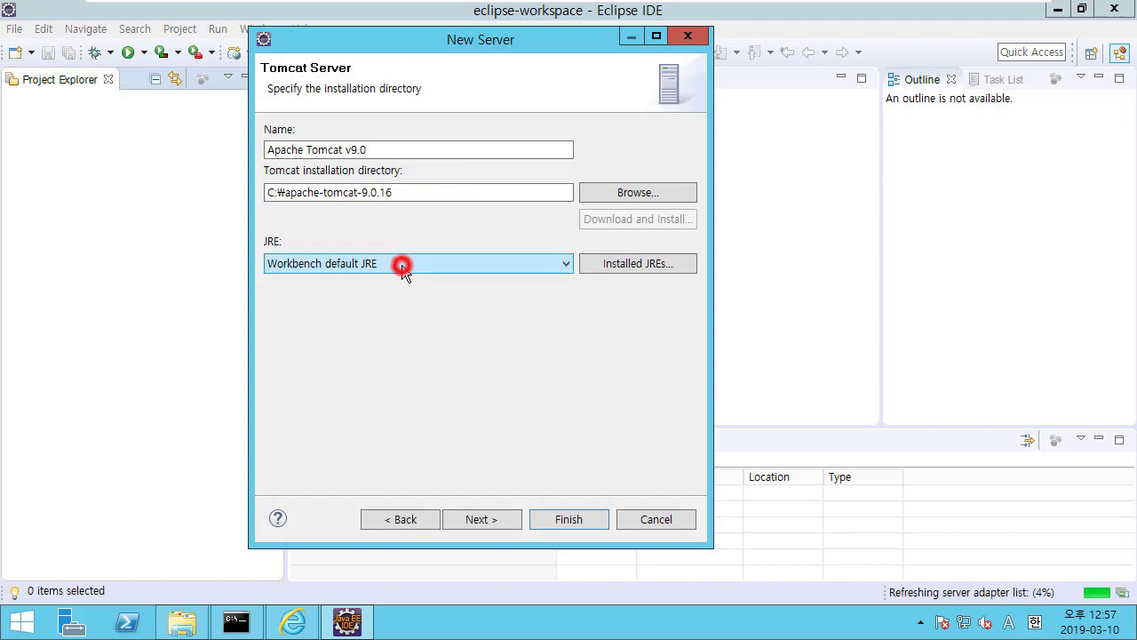
click(402, 264)
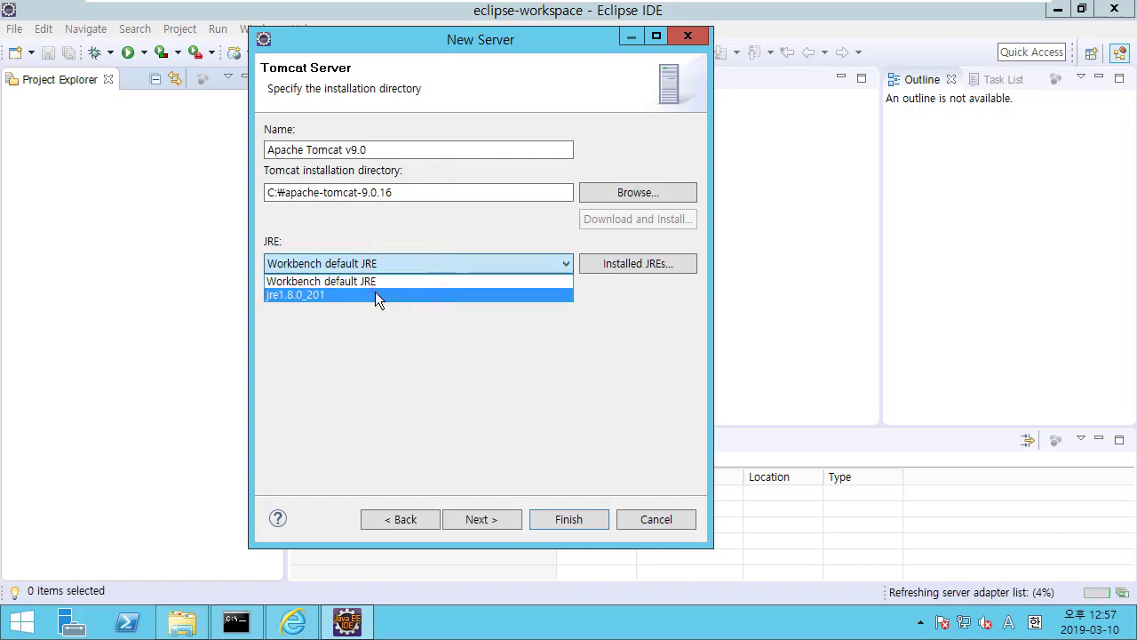
click(375, 294)
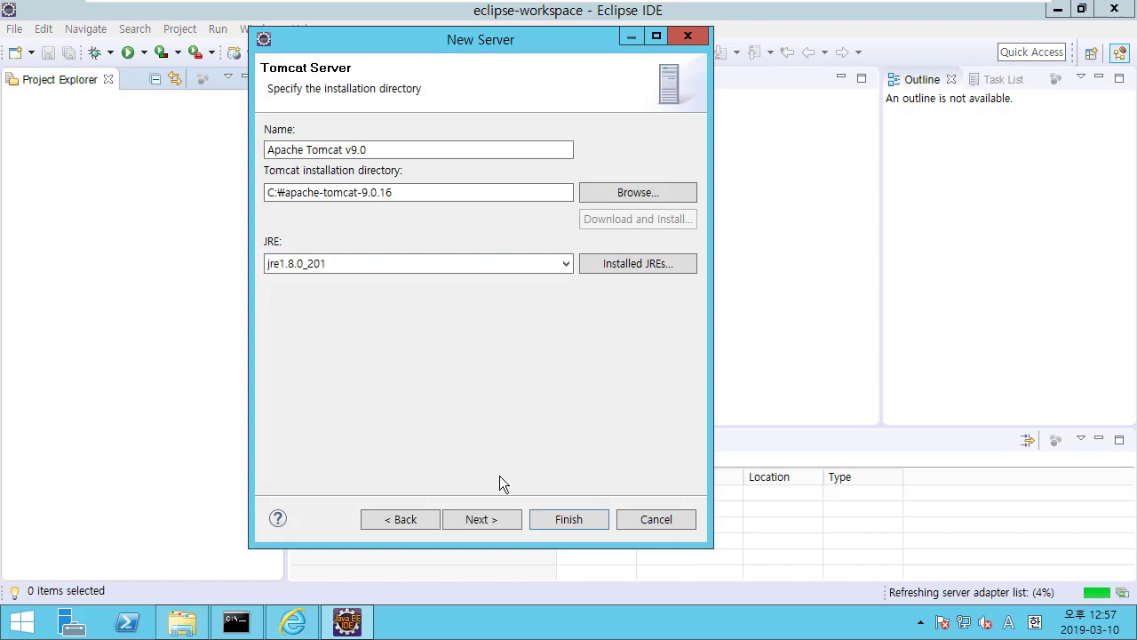
click(565, 520)
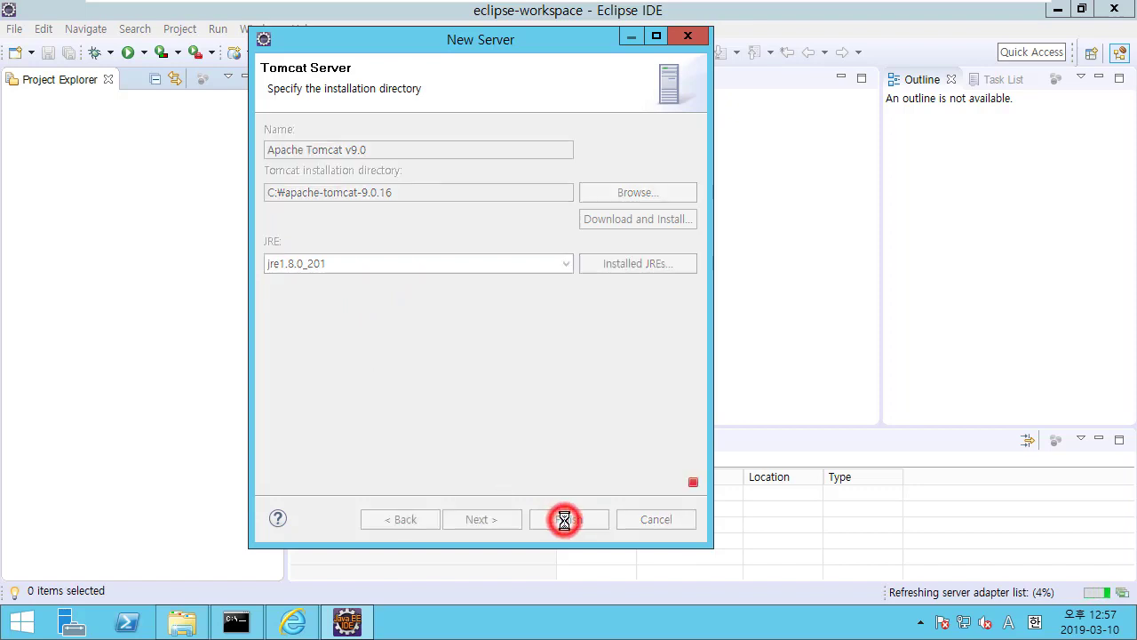
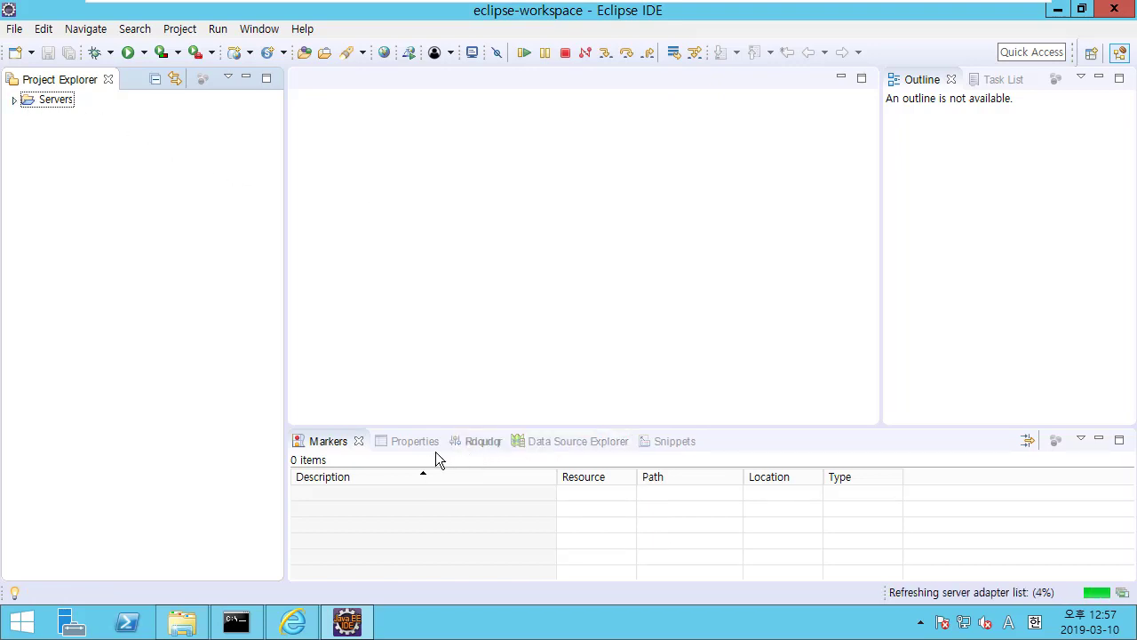
Expand the Servers project in the Project Explorer, then show the Servers view and enlarge its pane.
click(462, 364)
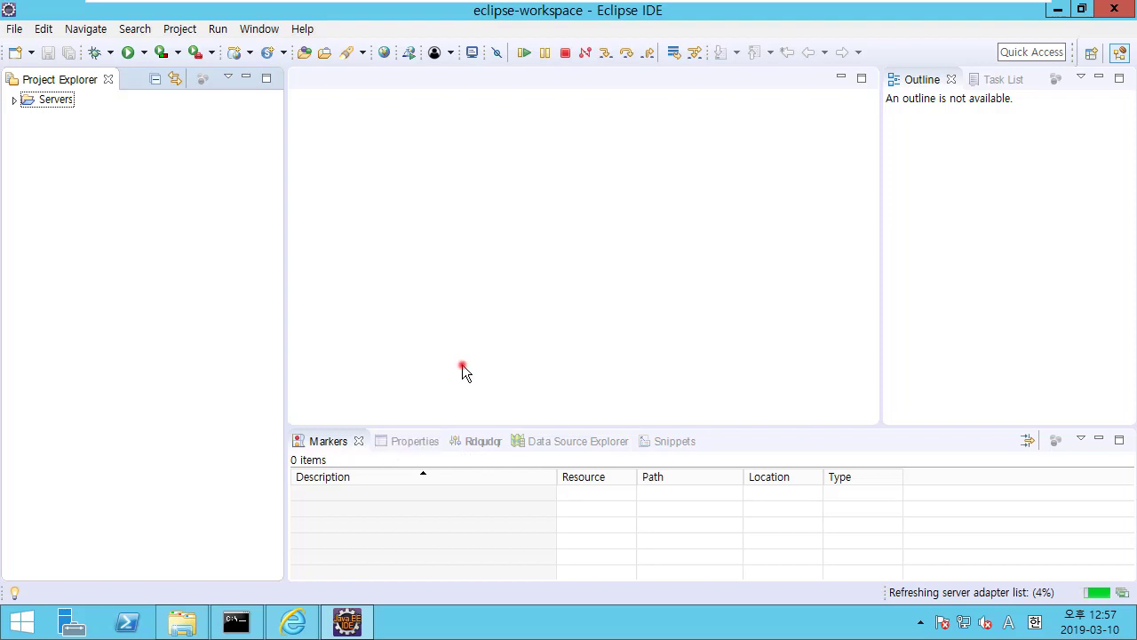
click(40, 101)
double_click(40, 101)
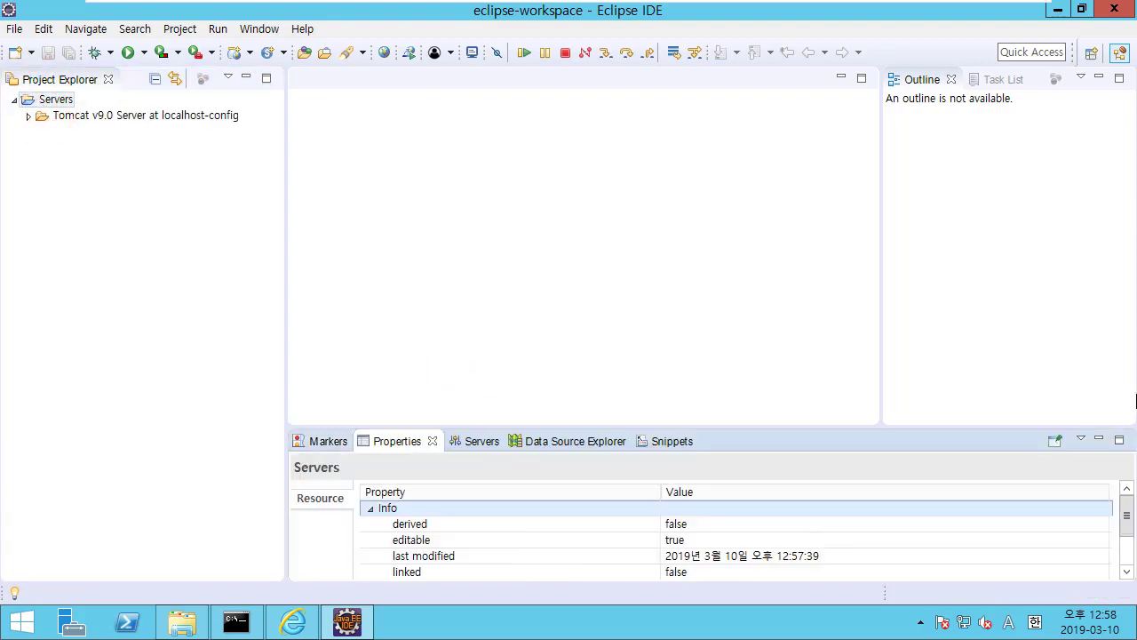
click(488, 360)
click(473, 440)
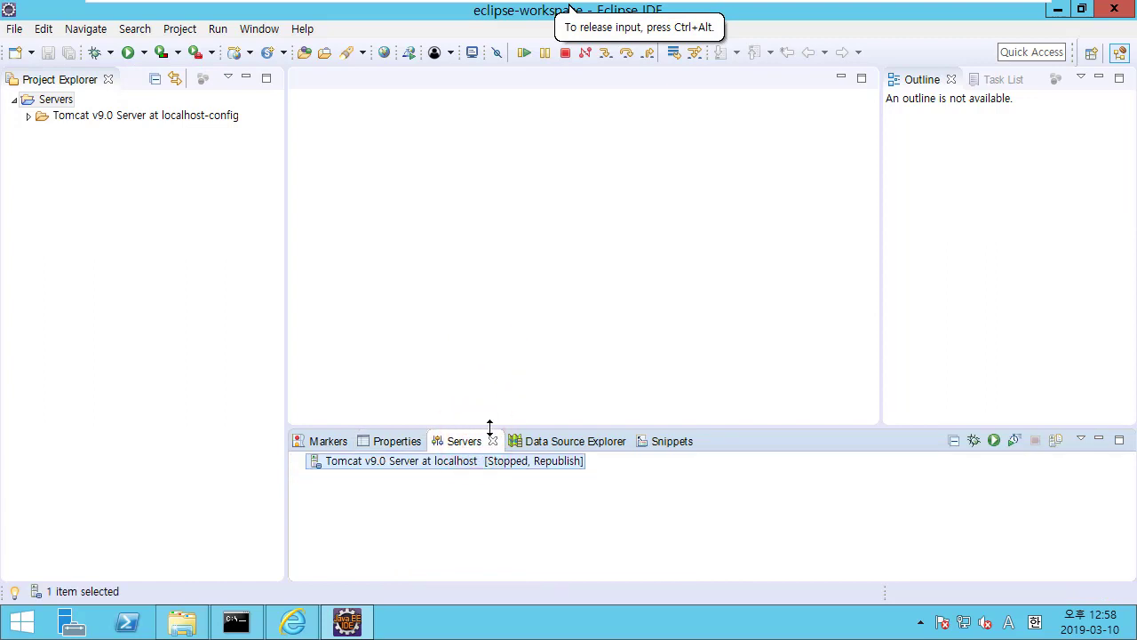
drag(489, 427, 498, 341)
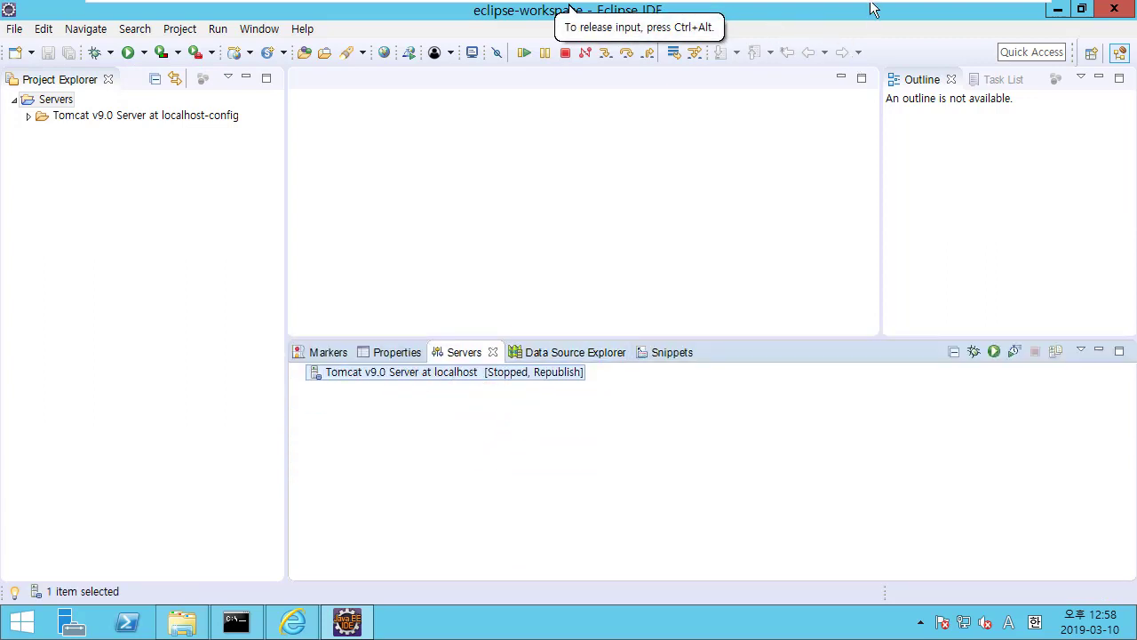
click(320, 328)
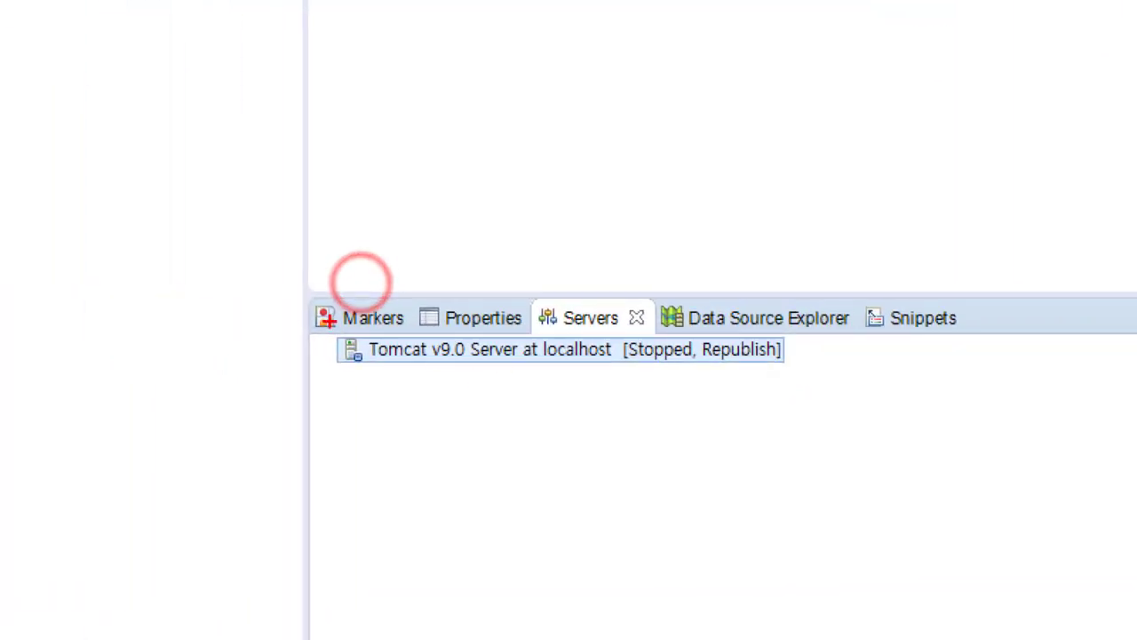
mouse_move(303, 332)
mouse_down()
mouse_move(449, 373)
mouse_move(838, 399)
mouse_up()
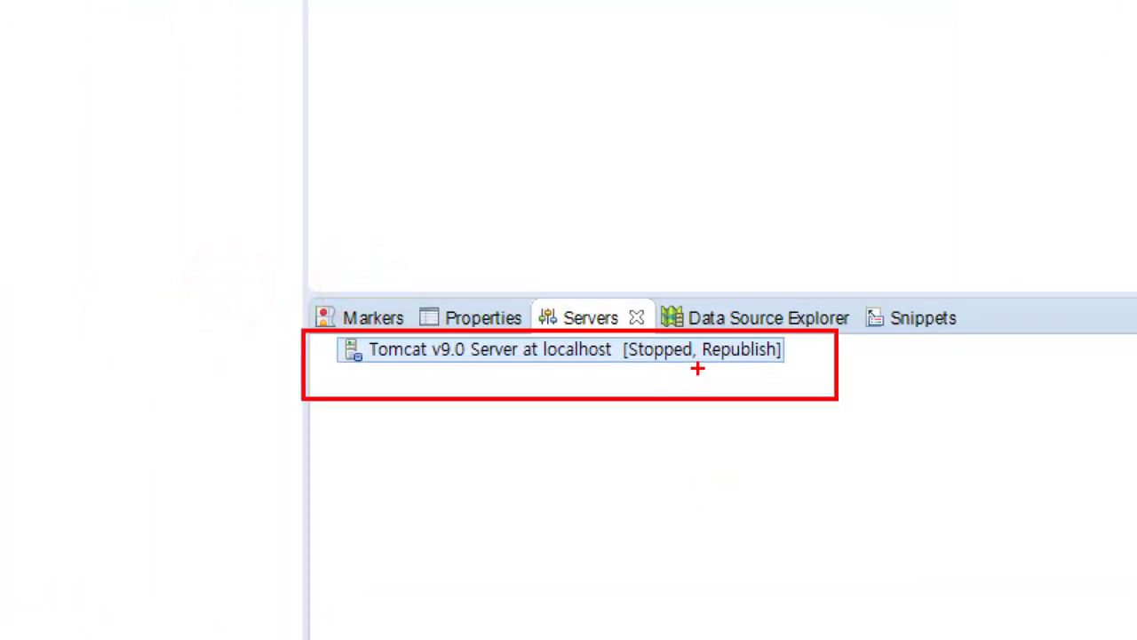
mouse_move(684, 300)
mouse_down()
mouse_move(622, 391)
mouse_move(680, 382)
mouse_move(609, 392)
mouse_up()
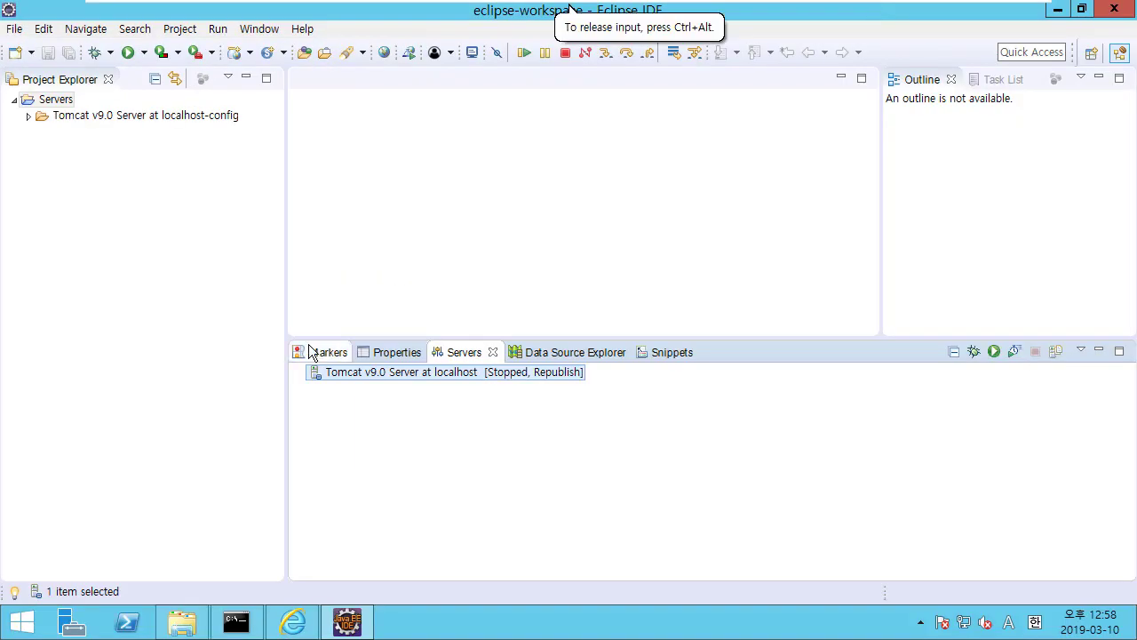
click(416, 198)
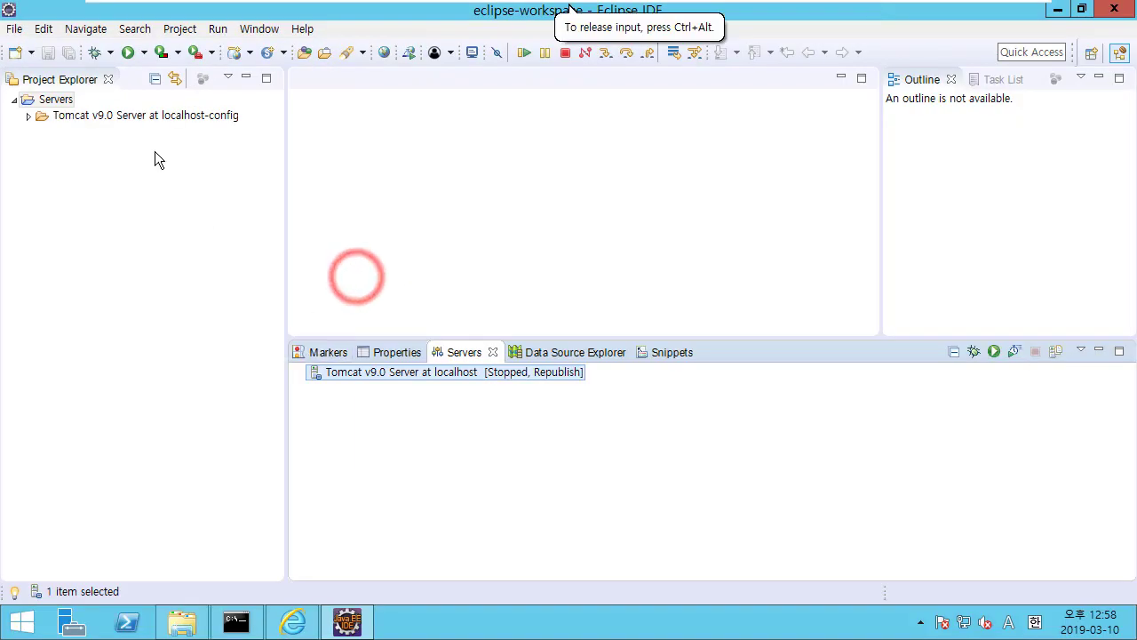
Start a new Dynamic Web Project and name it APPTest.
click(67, 100)
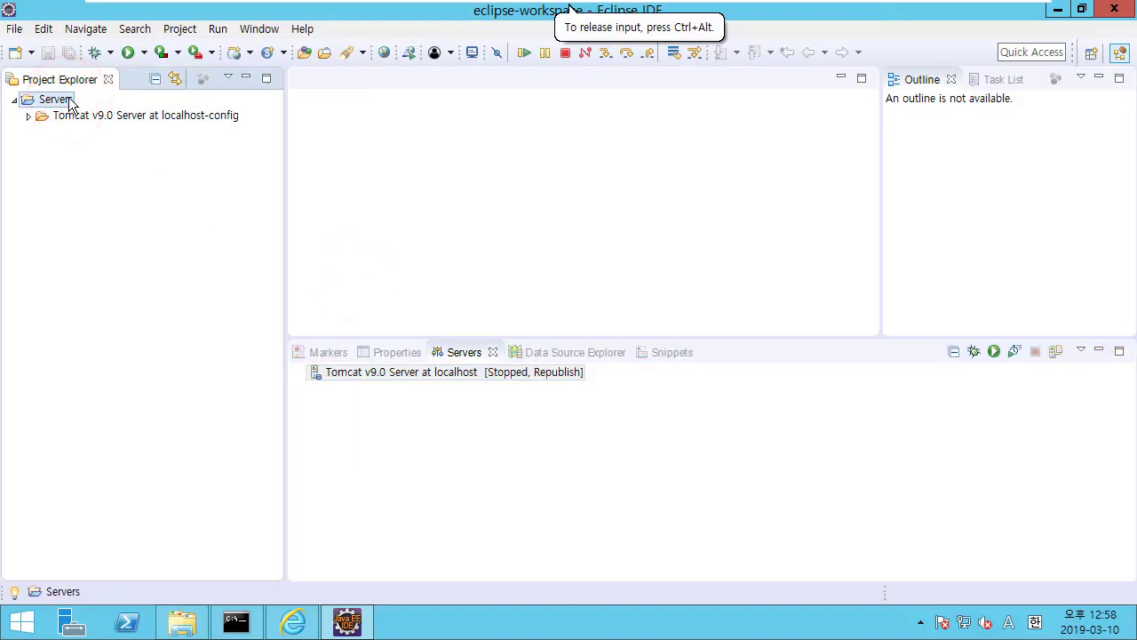
click(14, 29)
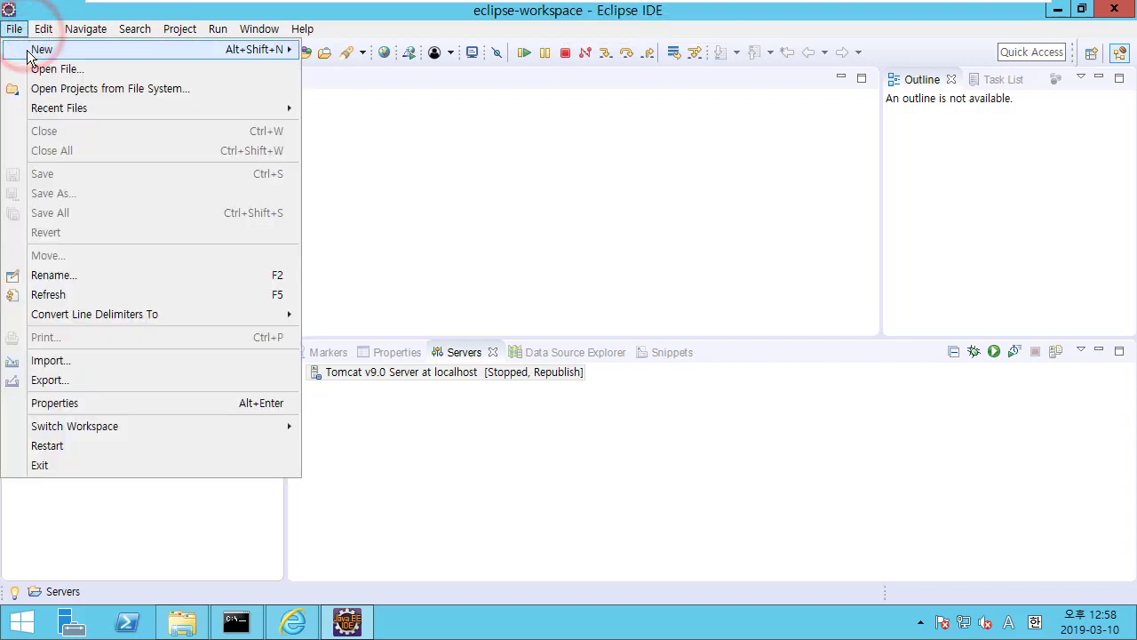
mouse_move(29, 55)
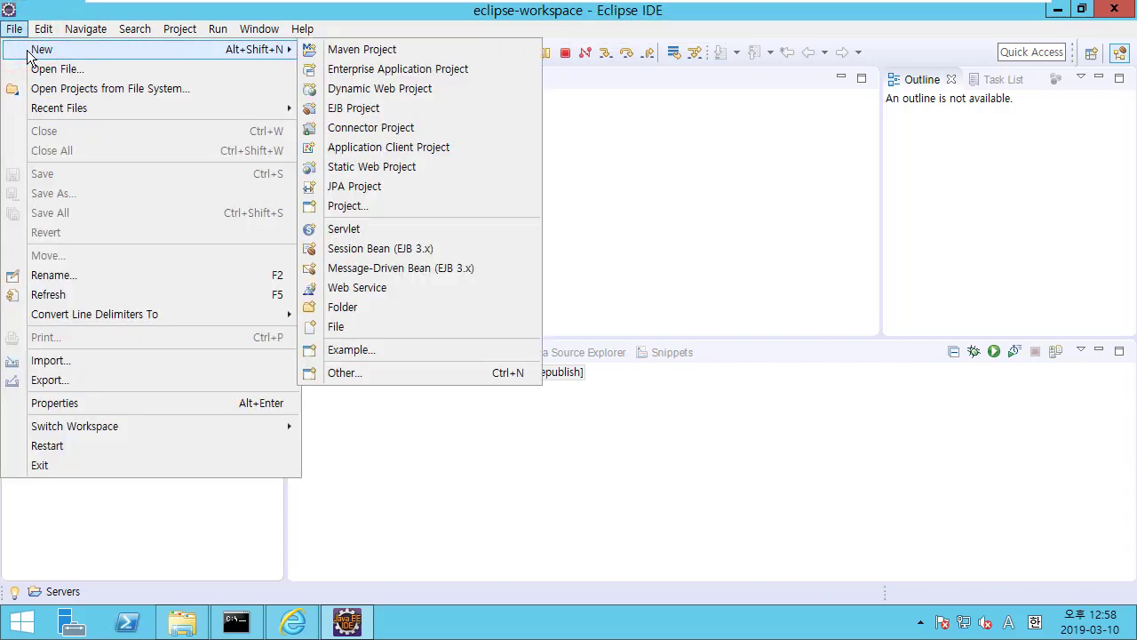
click(392, 88)
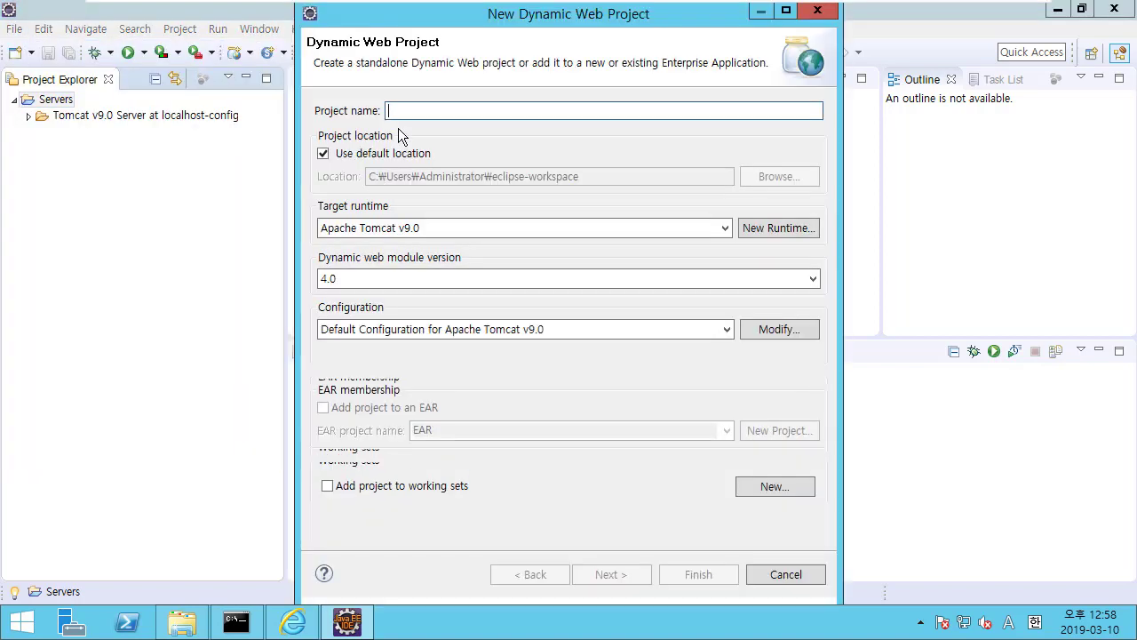
drag(422, 20, 380, 23)
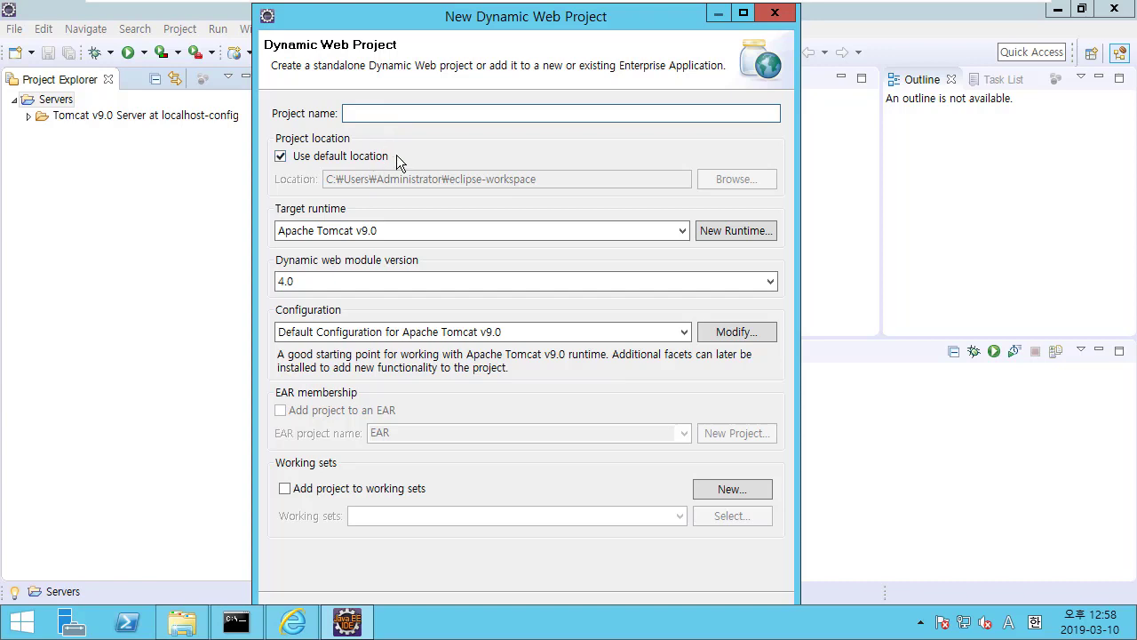
text(APPTest)
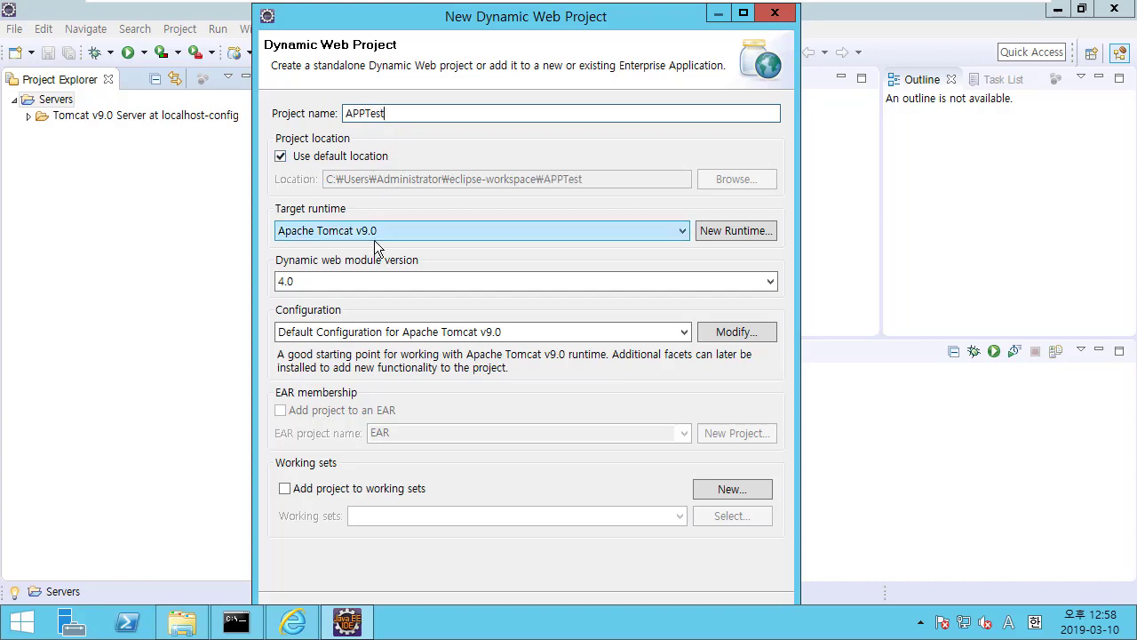
drag(639, 28, 625, 113)
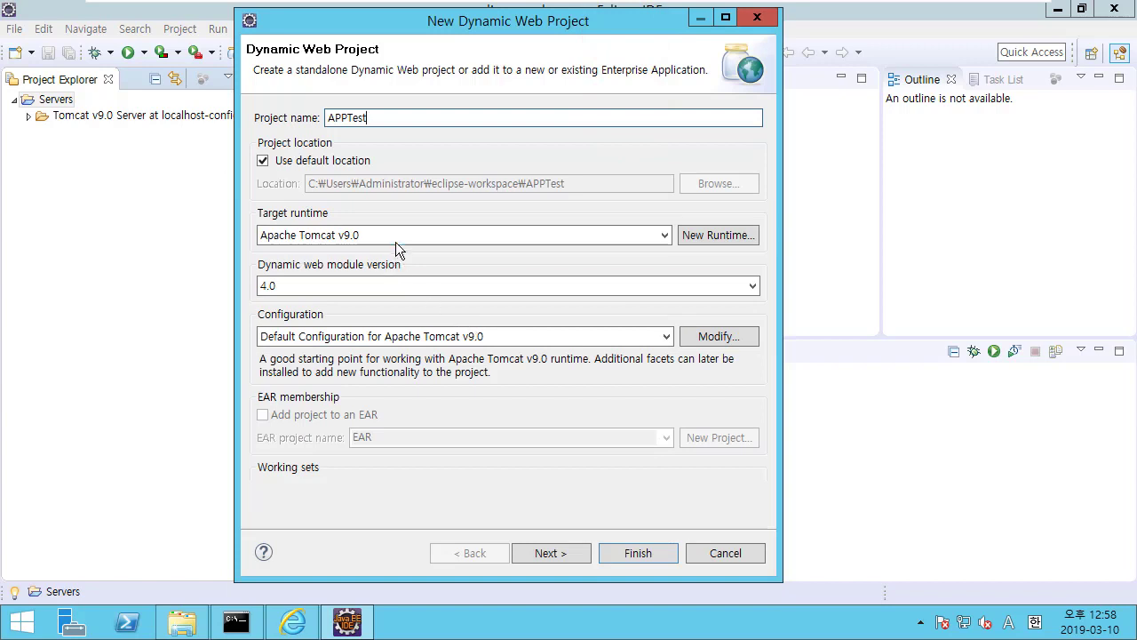
Keep Apache Tomcat v9.0 as target runtime and the default Java and Web Module settings, and finish creating the APPTest project.
click(382, 237)
click(382, 236)
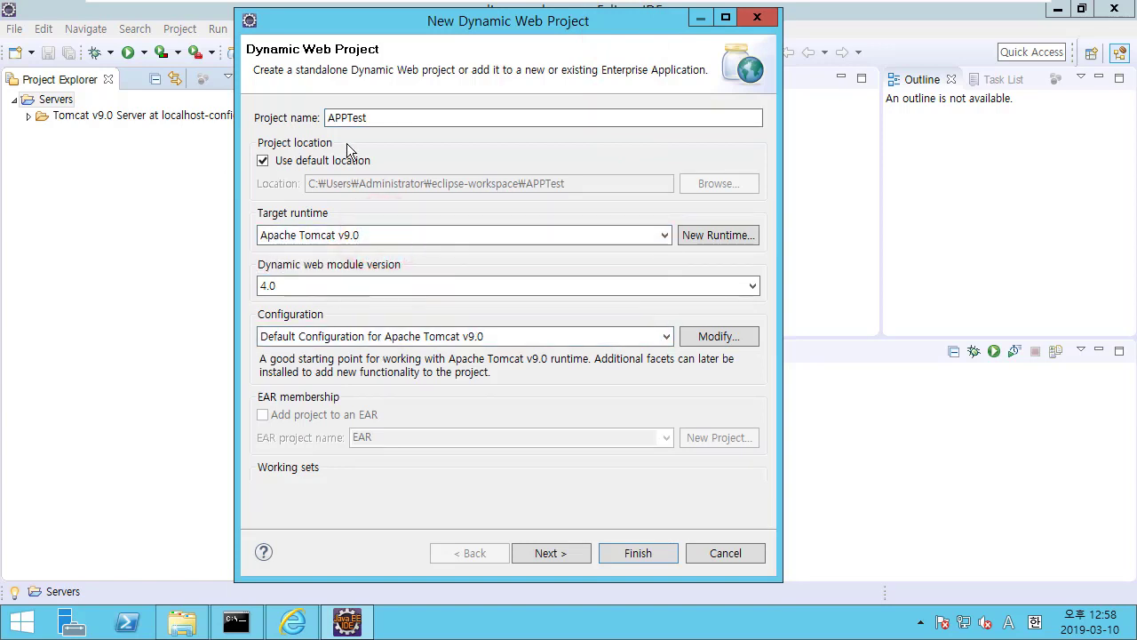
click(573, 553)
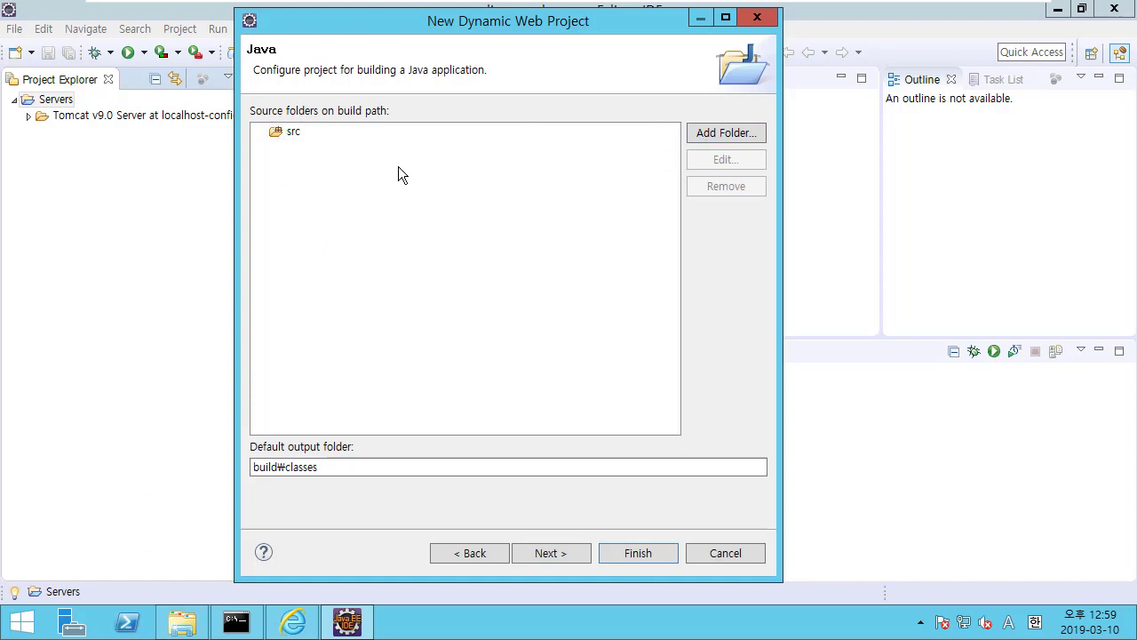
click(560, 553)
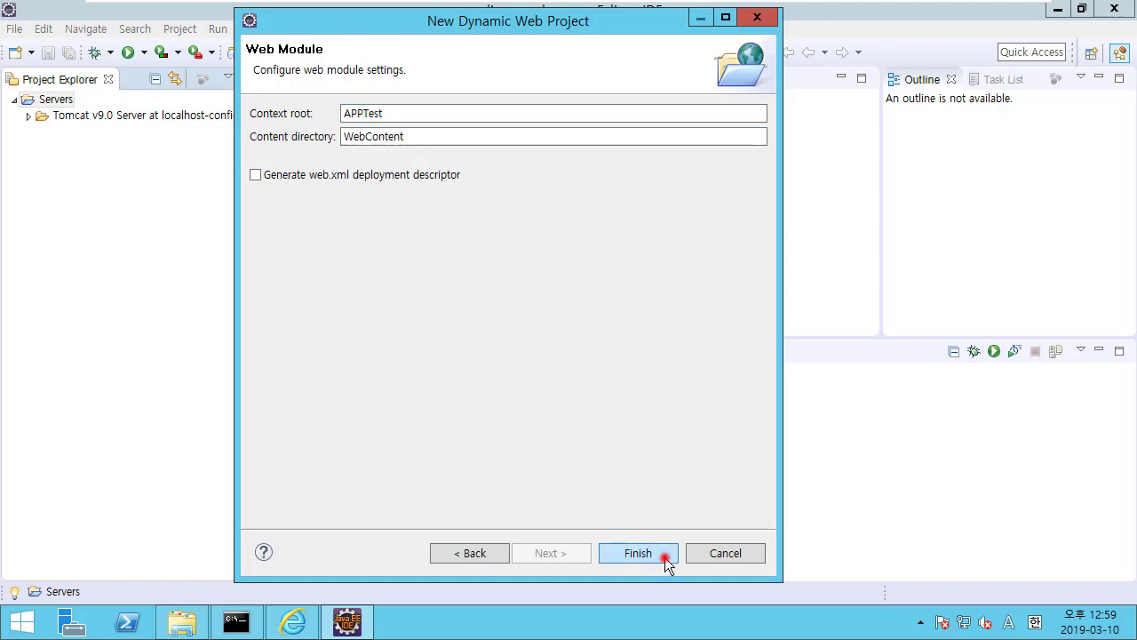
click(638, 553)
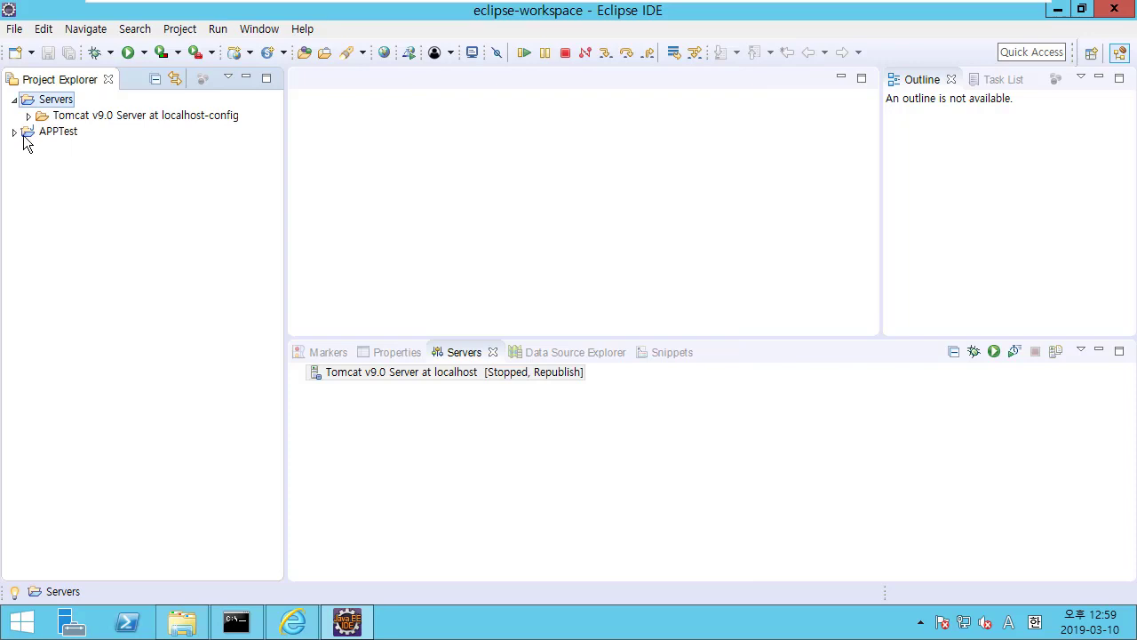
Expand the APPTest project, its Java Resources and its WebContent folder in the Project Explorer to examine the project structure.
click(15, 132)
click(15, 133)
click(14, 134)
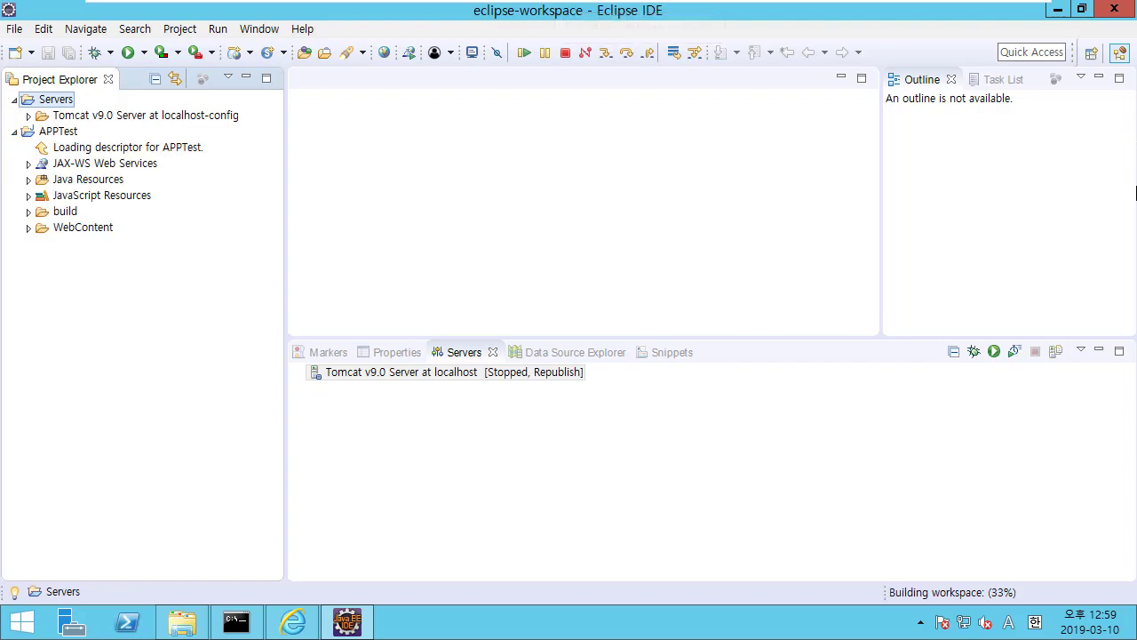
click(470, 166)
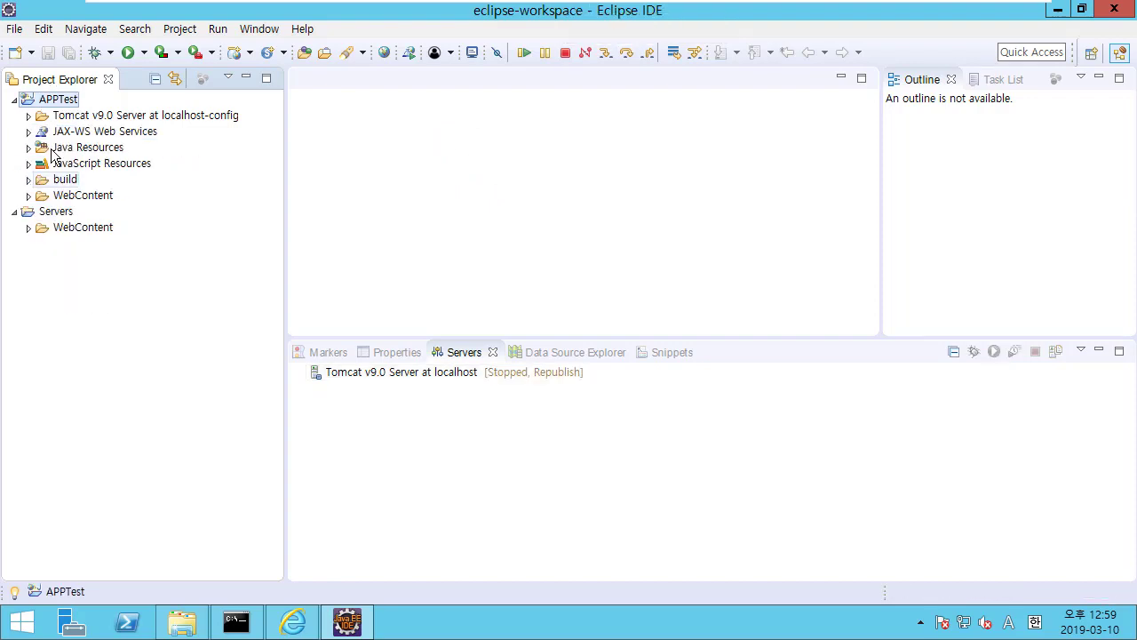
click(75, 148)
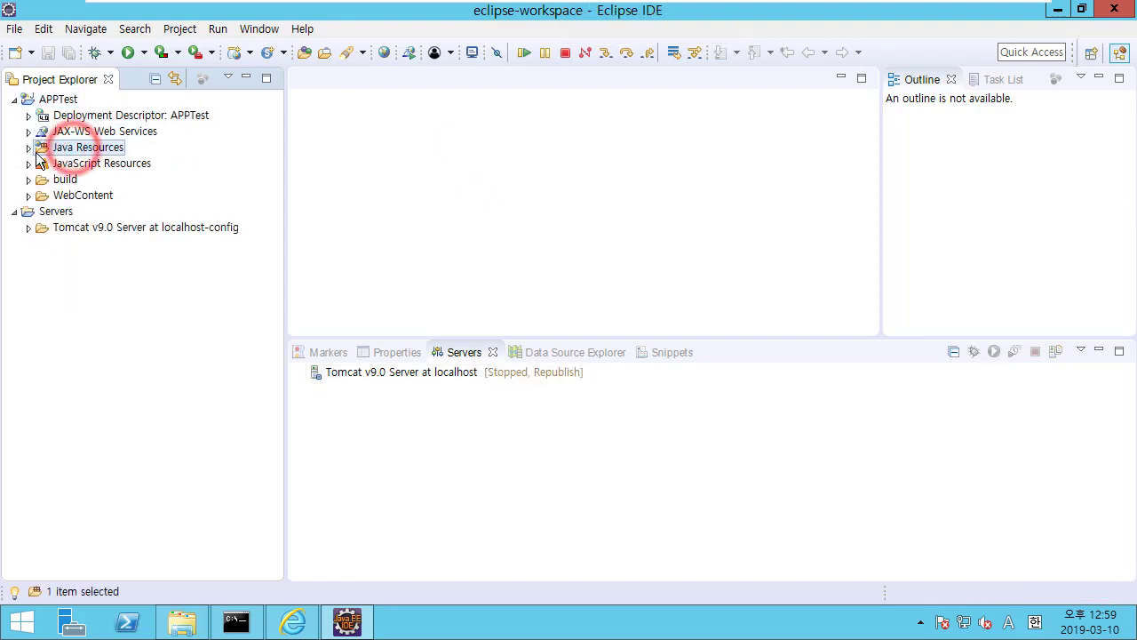
click(32, 149)
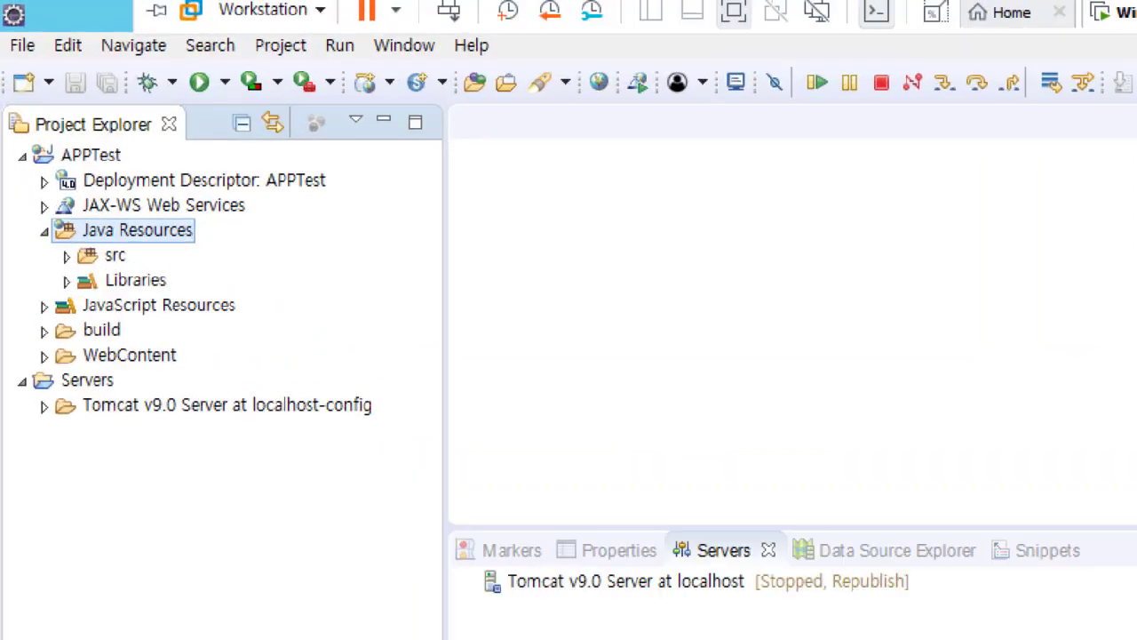
click(89, 55)
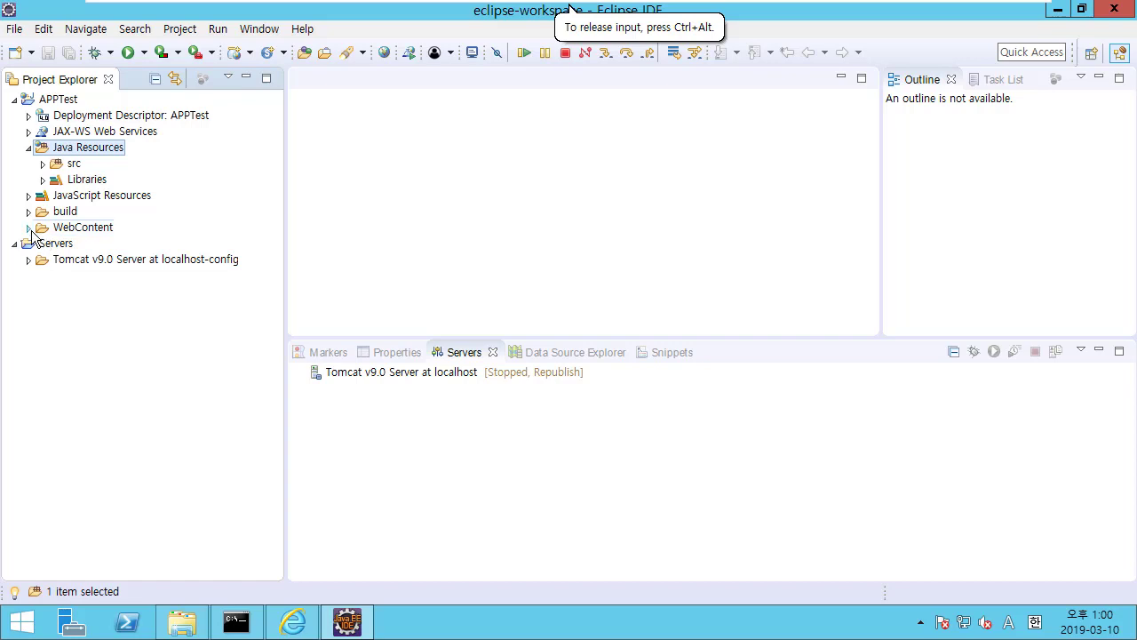
click(29, 230)
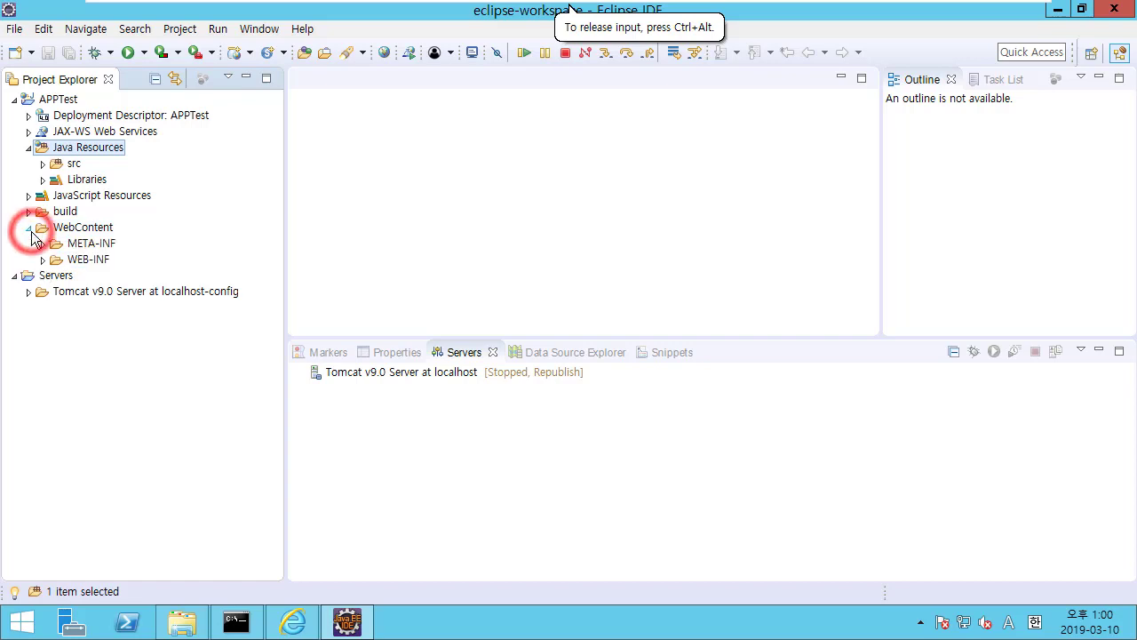
click(105, 232)
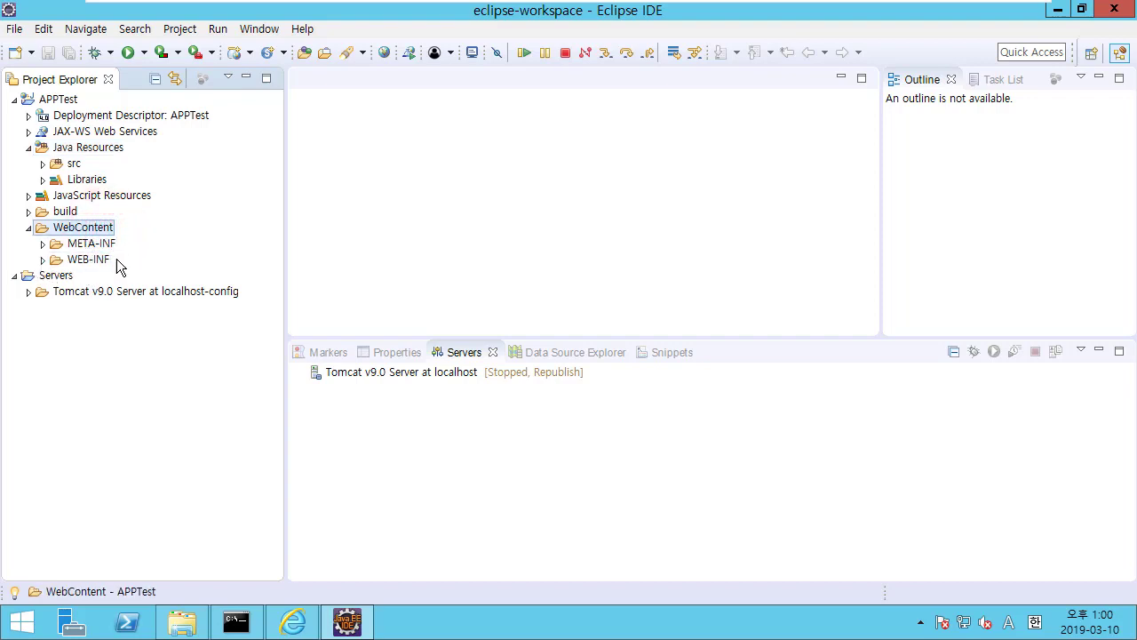
Start creating a new plain file from the APPTest project.
click(71, 100)
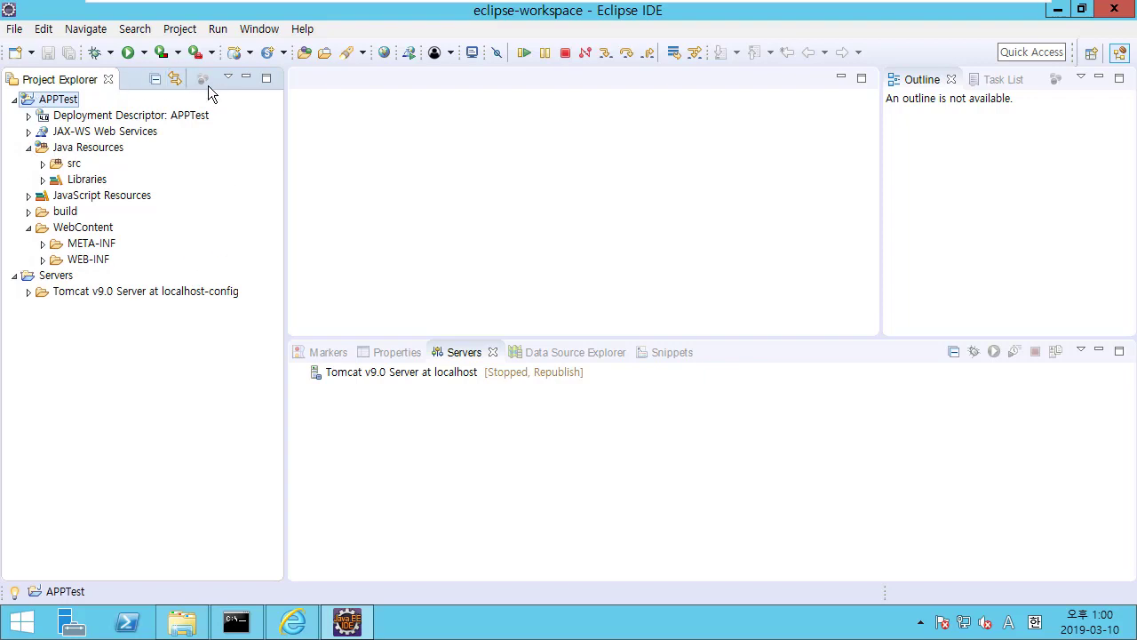
click(68, 101)
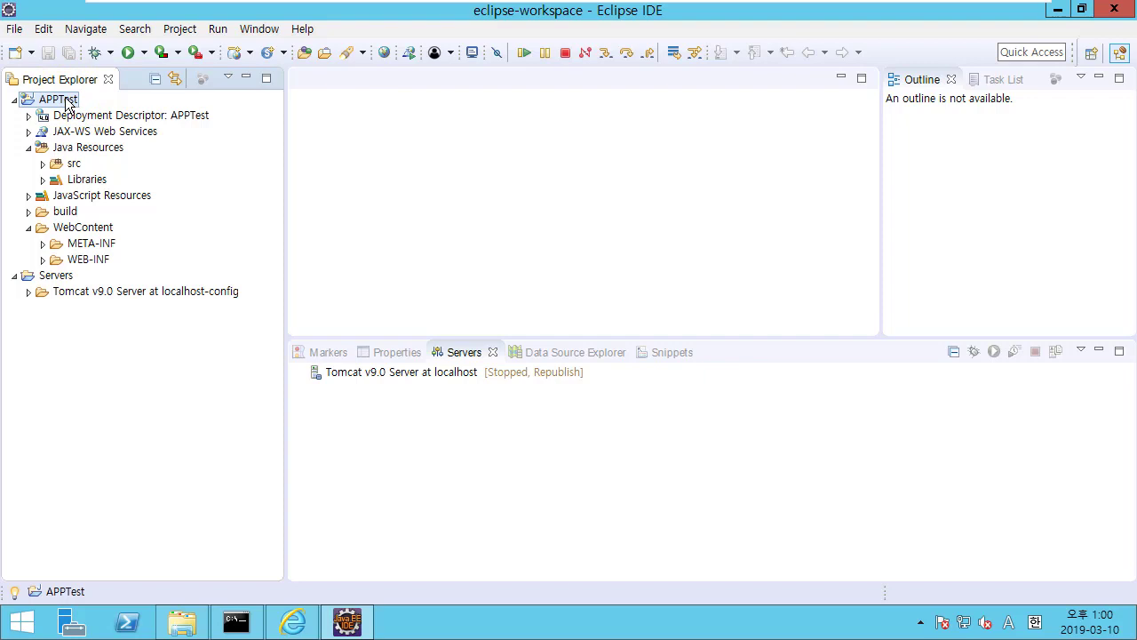
right_click(69, 100)
click(49, 102)
right_click(69, 101)
click(122, 42)
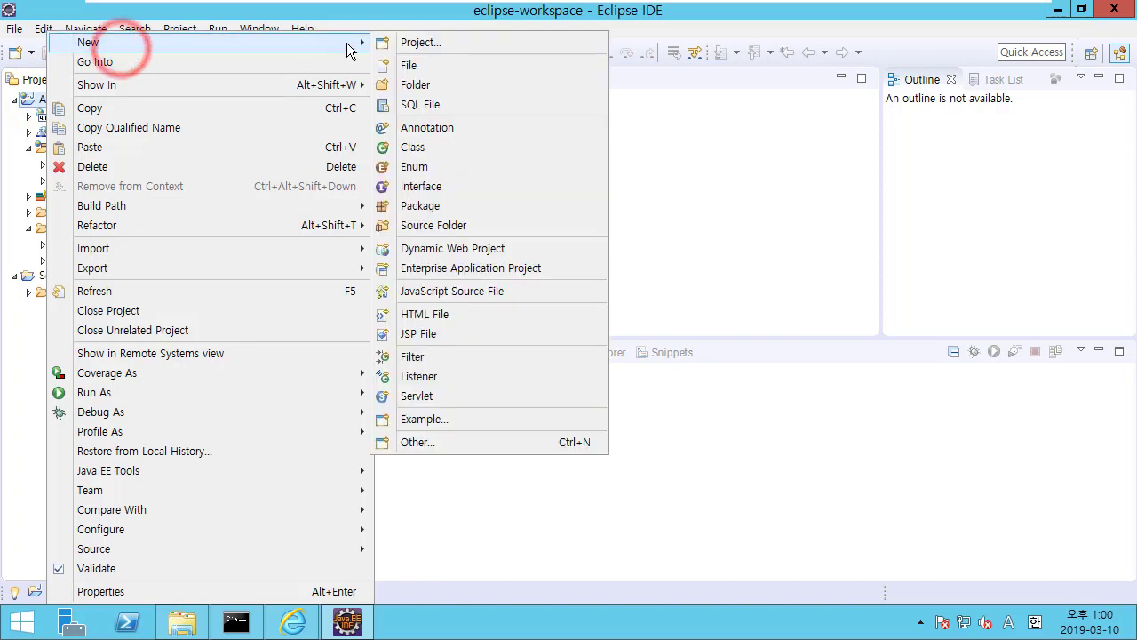
click(426, 66)
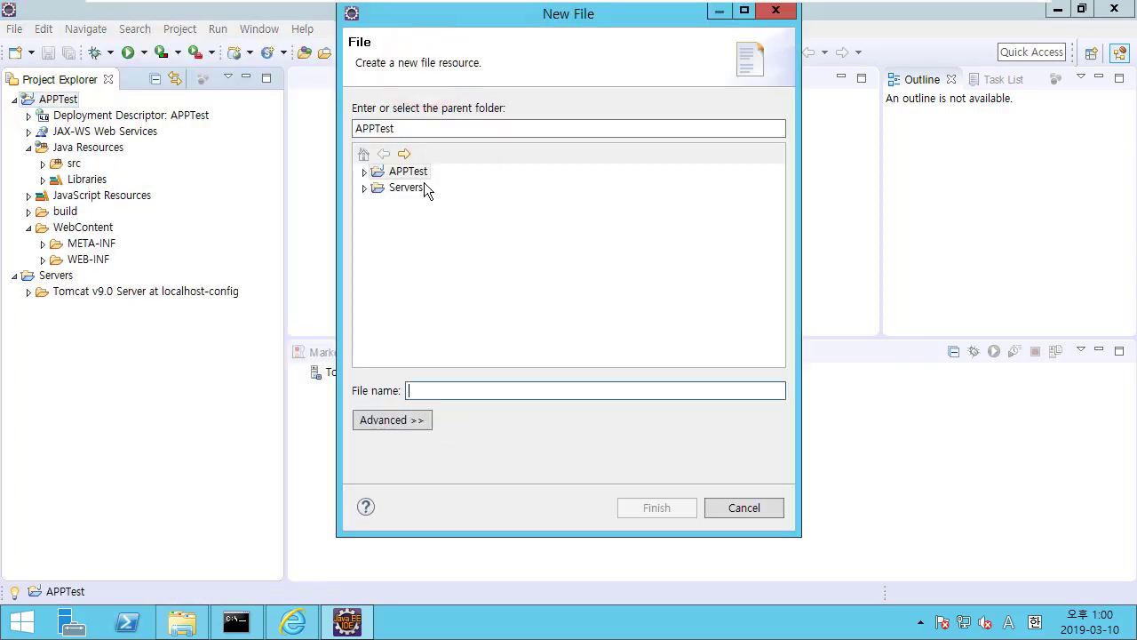
Set the new file's parent folder to APPTest/WebContent and name the file Hello.jsp.
click(364, 171)
click(378, 235)
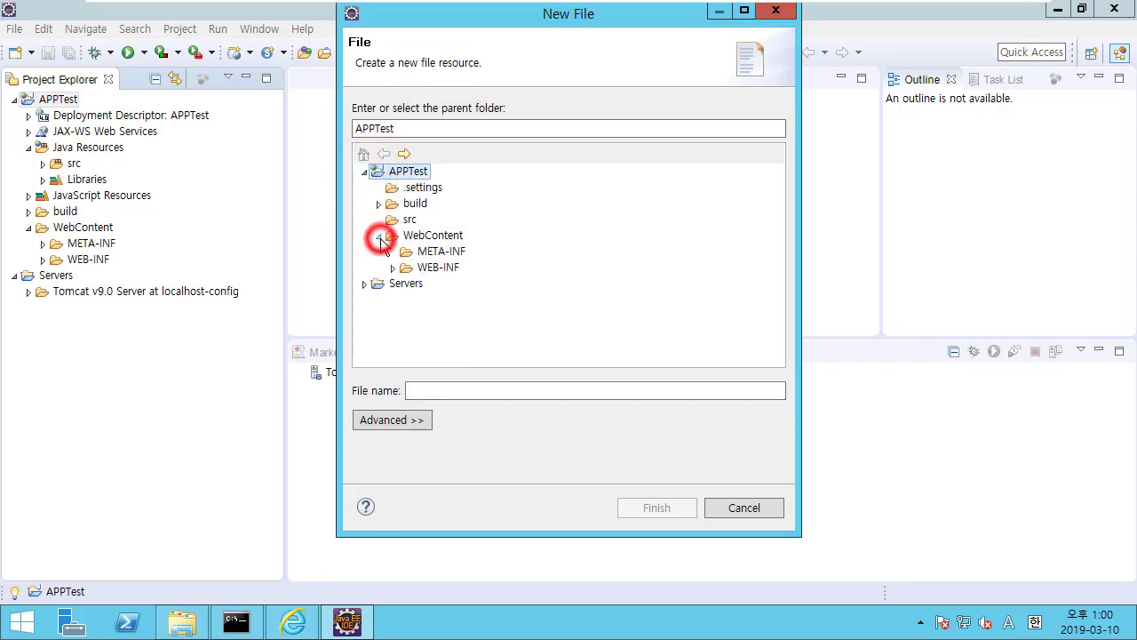
click(433, 235)
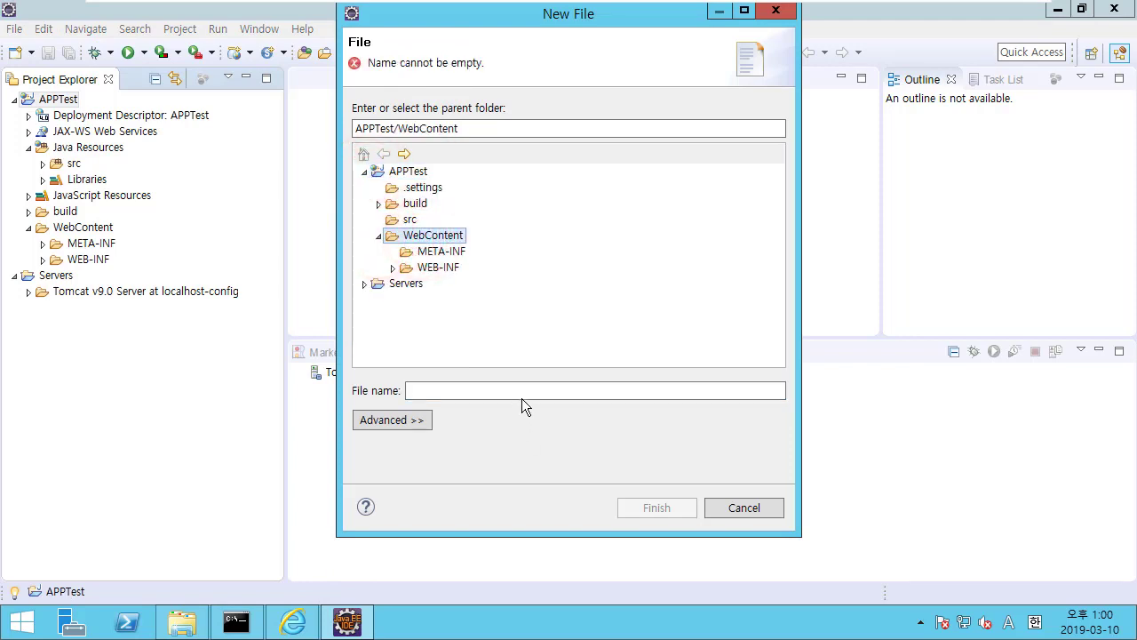
click(522, 395)
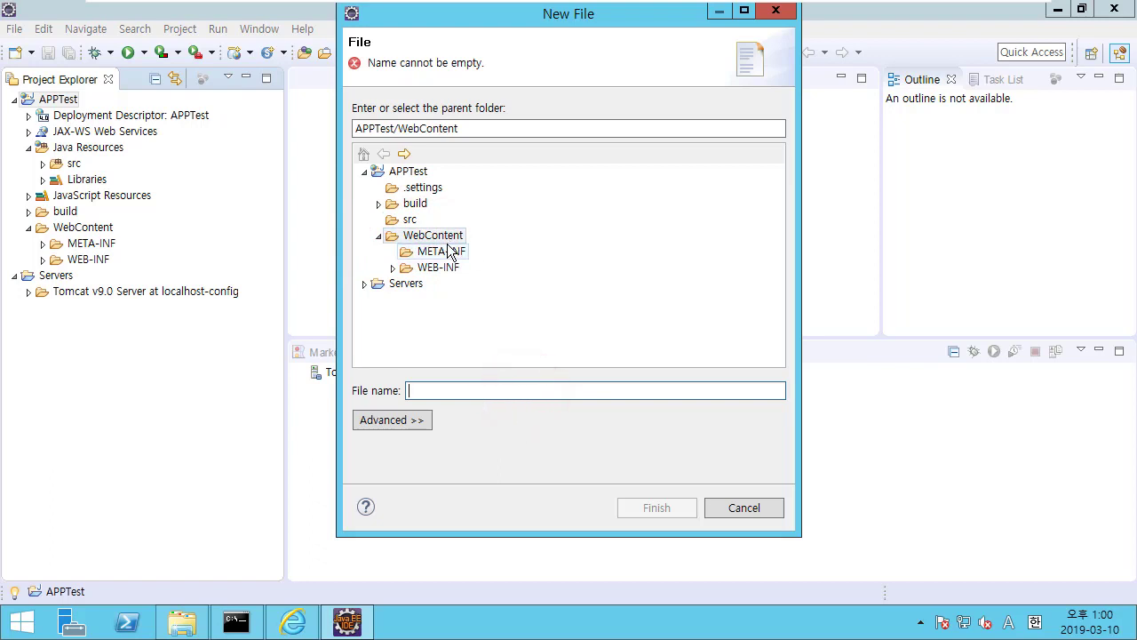
drag(647, 19, 467, 29)
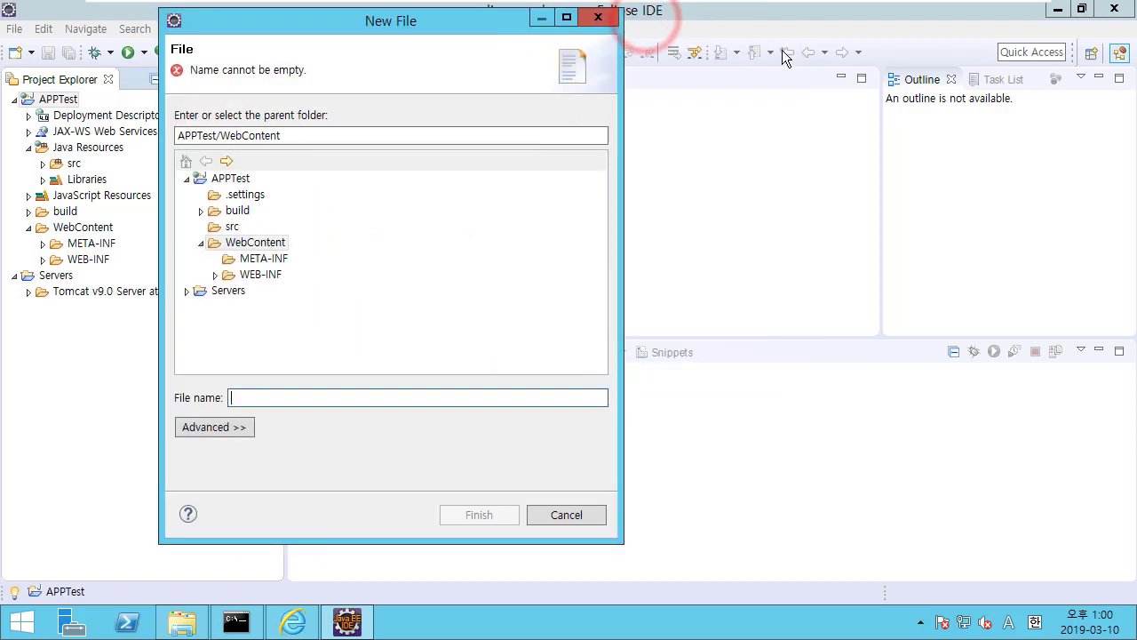
click(267, 243)
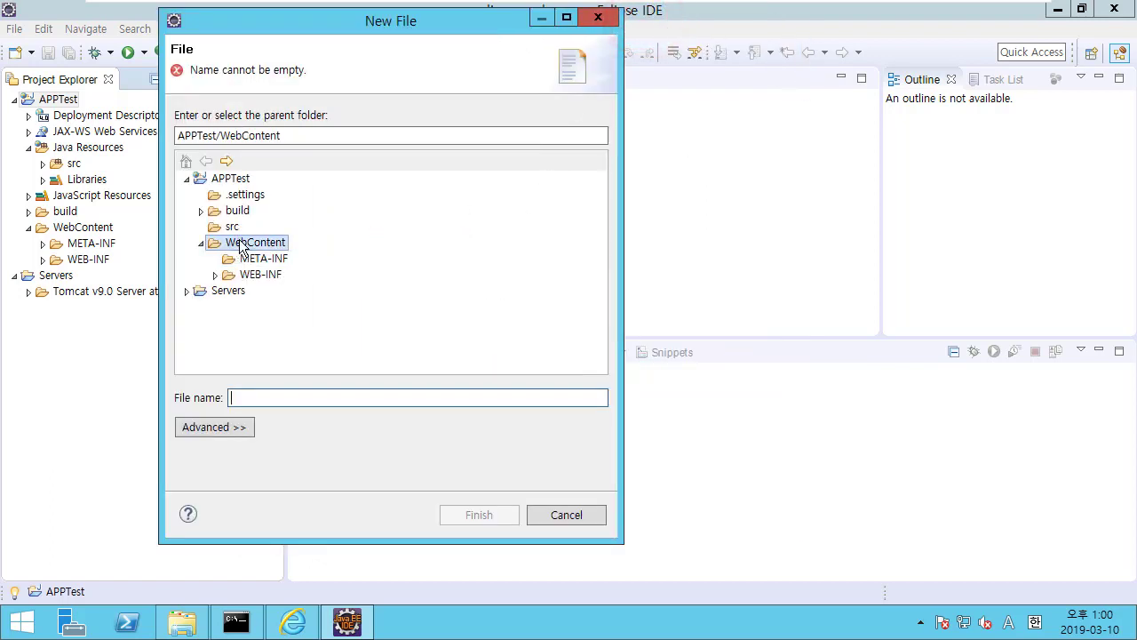
click(351, 398)
text(H)
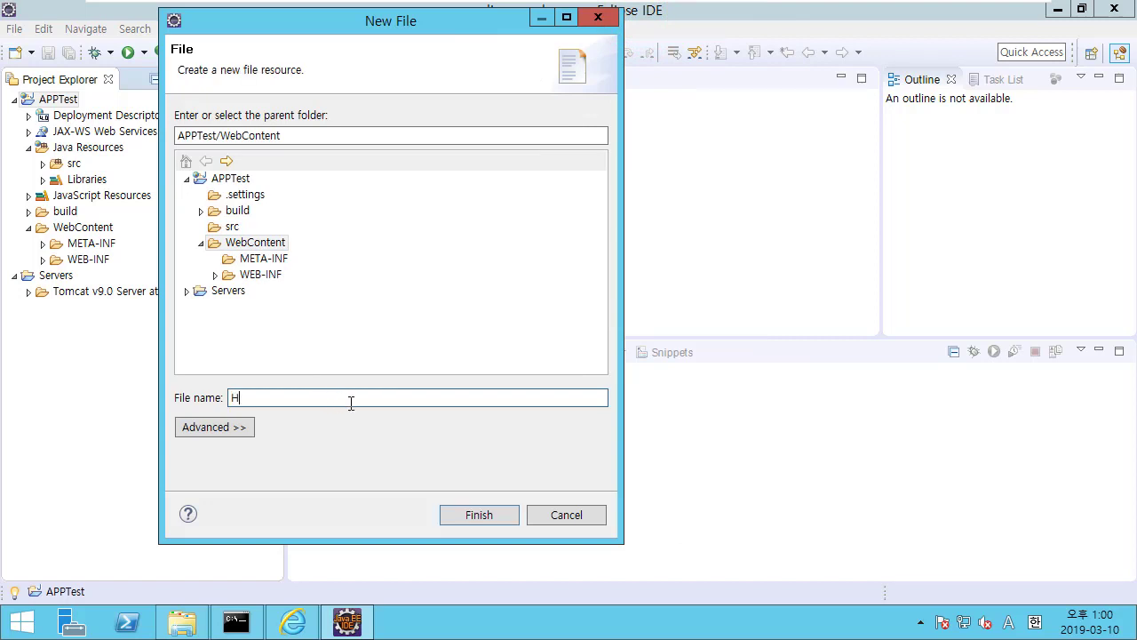
text(ello.jsp)
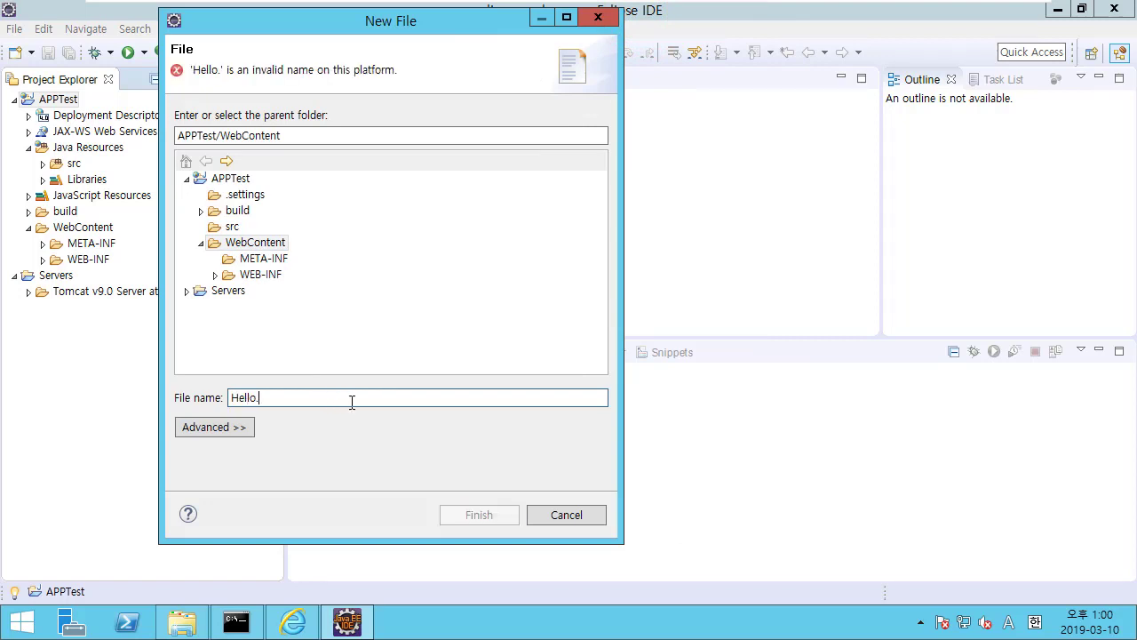
double_click(295, 395)
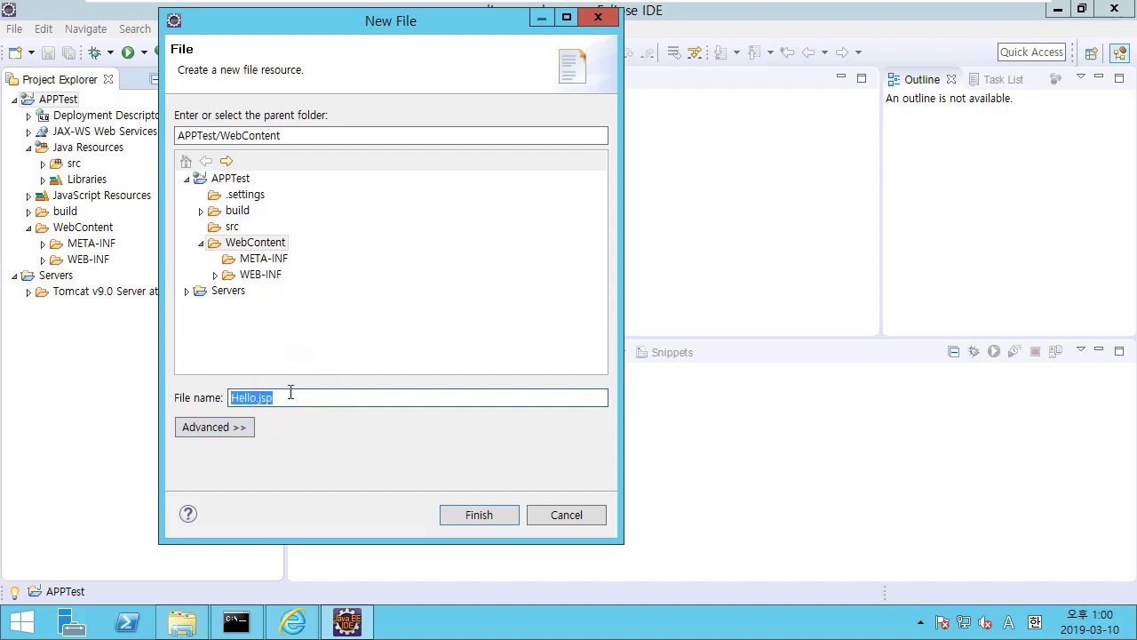
click(314, 399)
double_click(293, 399)
click(297, 400)
double_click(309, 398)
click(315, 399)
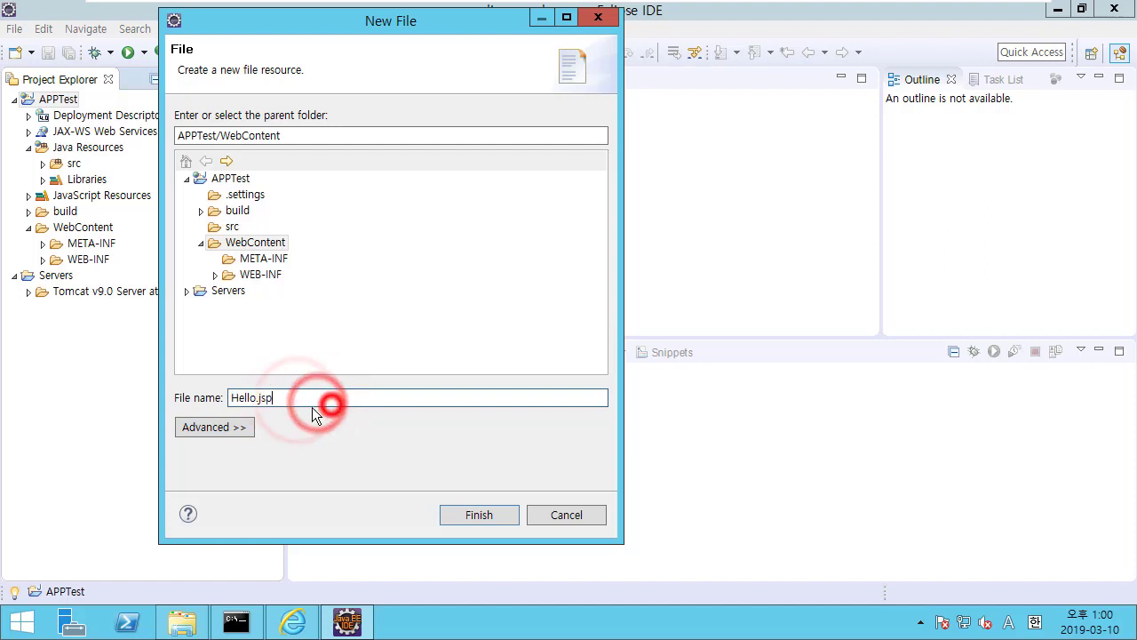
double_click(268, 398)
click(299, 399)
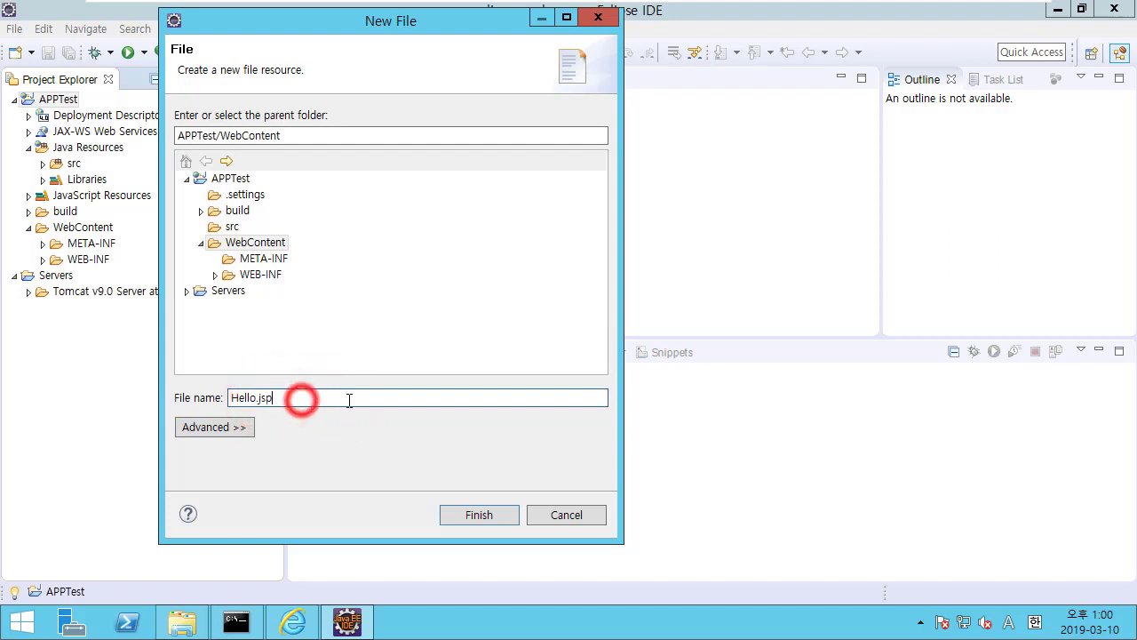
double_click(325, 399)
click(327, 402)
double_click(304, 397)
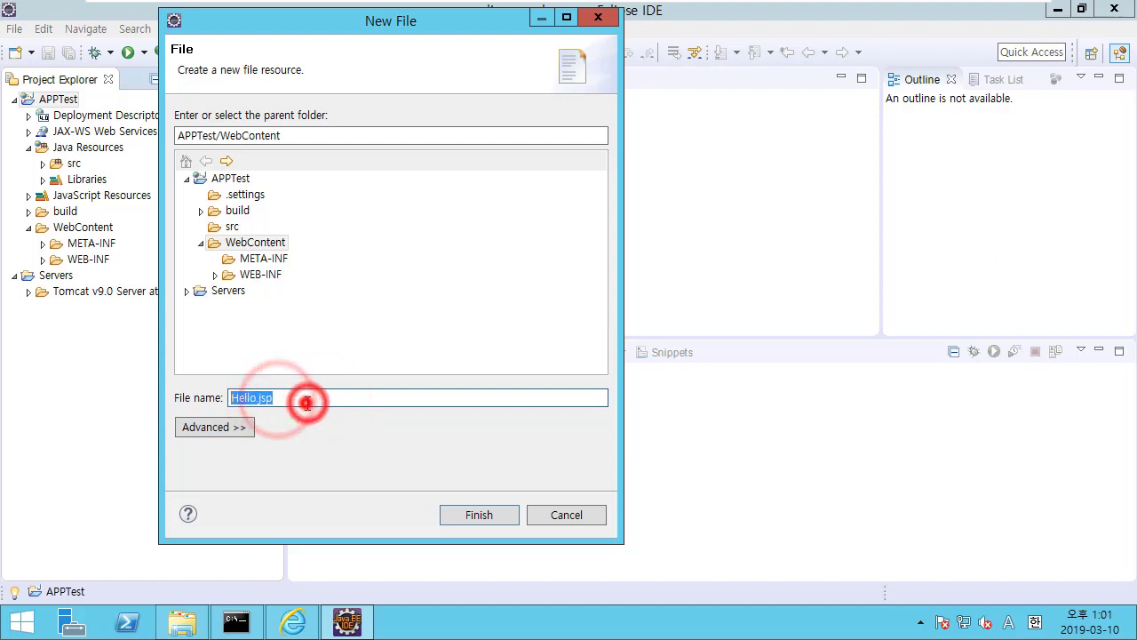
click(236, 397)
click(296, 401)
click(312, 396)
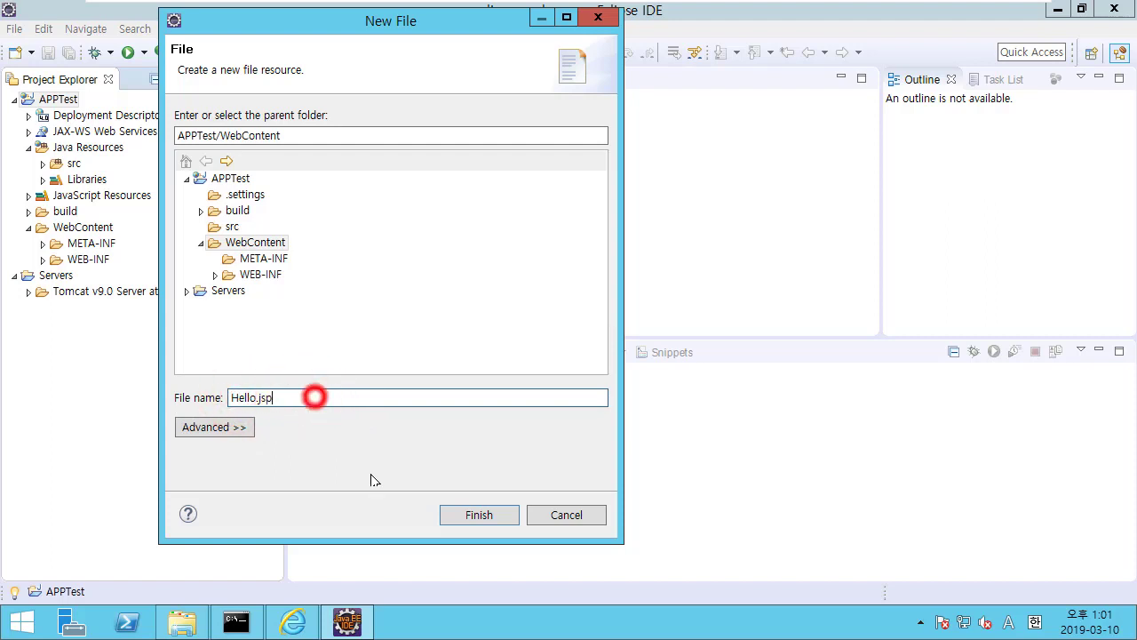
Finish creating Hello.jsp in the WebContent folder.
click(471, 515)
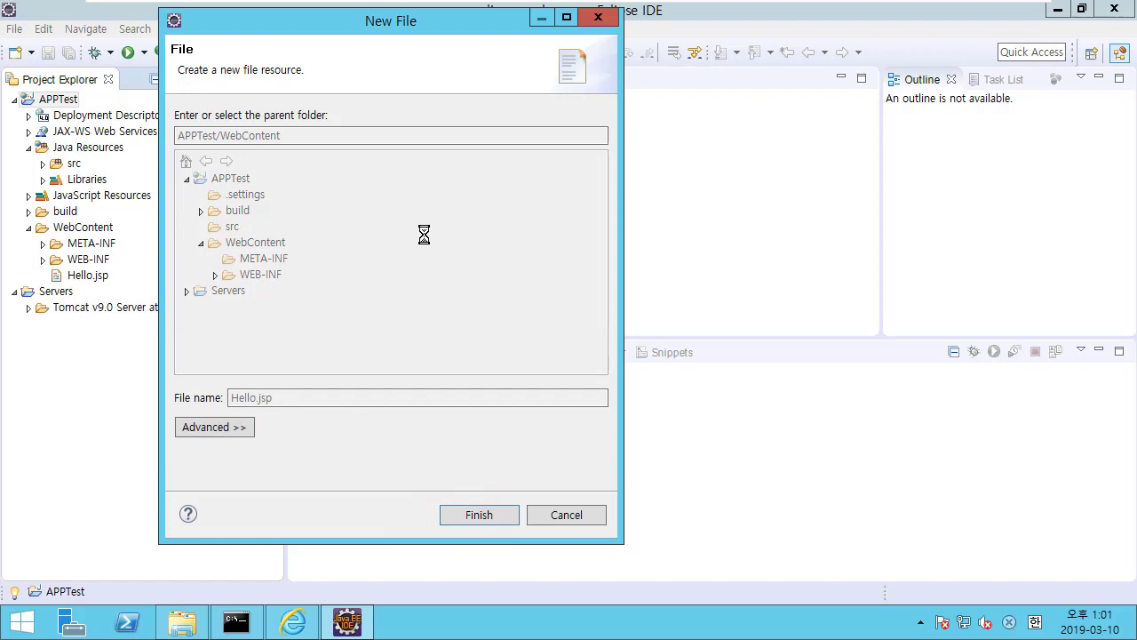
Enlarge the text in the Hello.jsp editor and make the editor area taller.
mouse_move(569, 4)
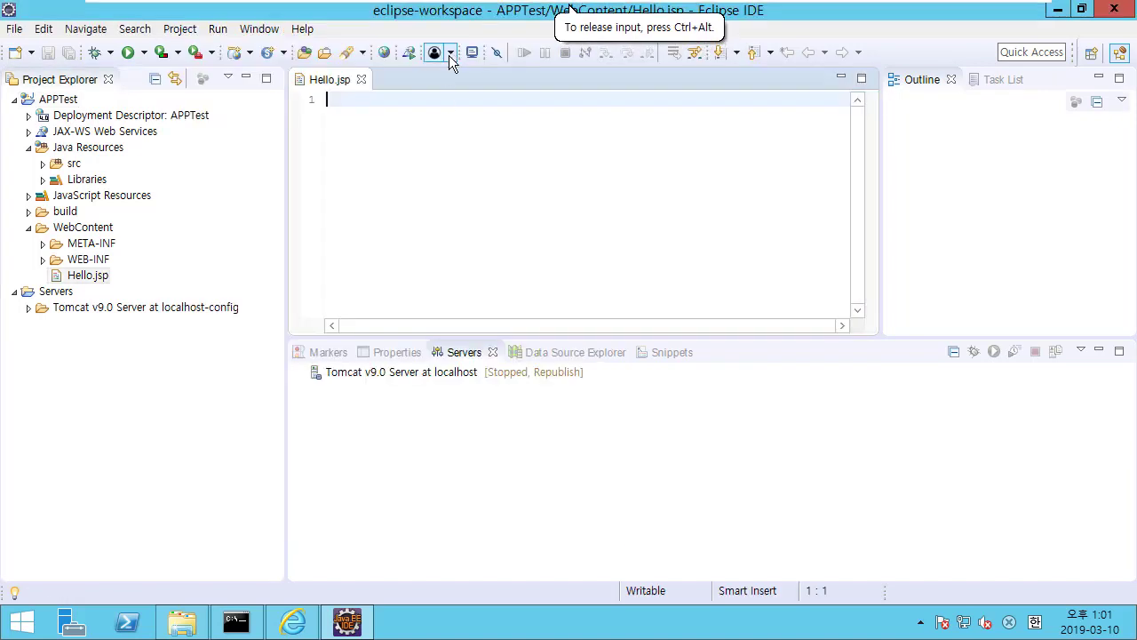
click(399, 145)
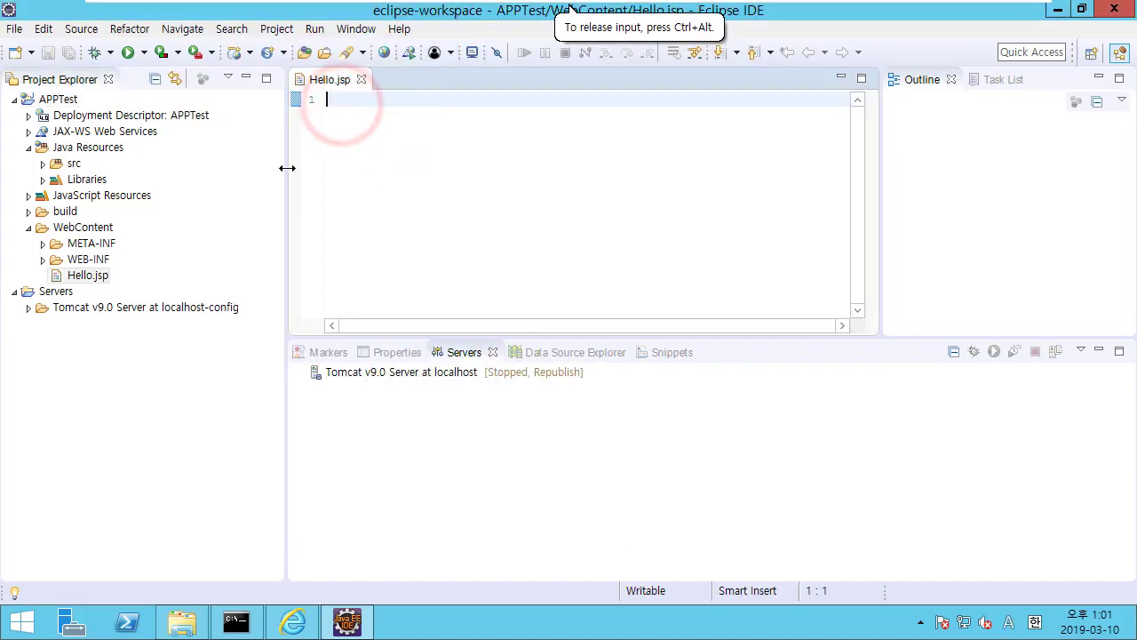
drag(287, 165, 284, 164)
click(392, 149)
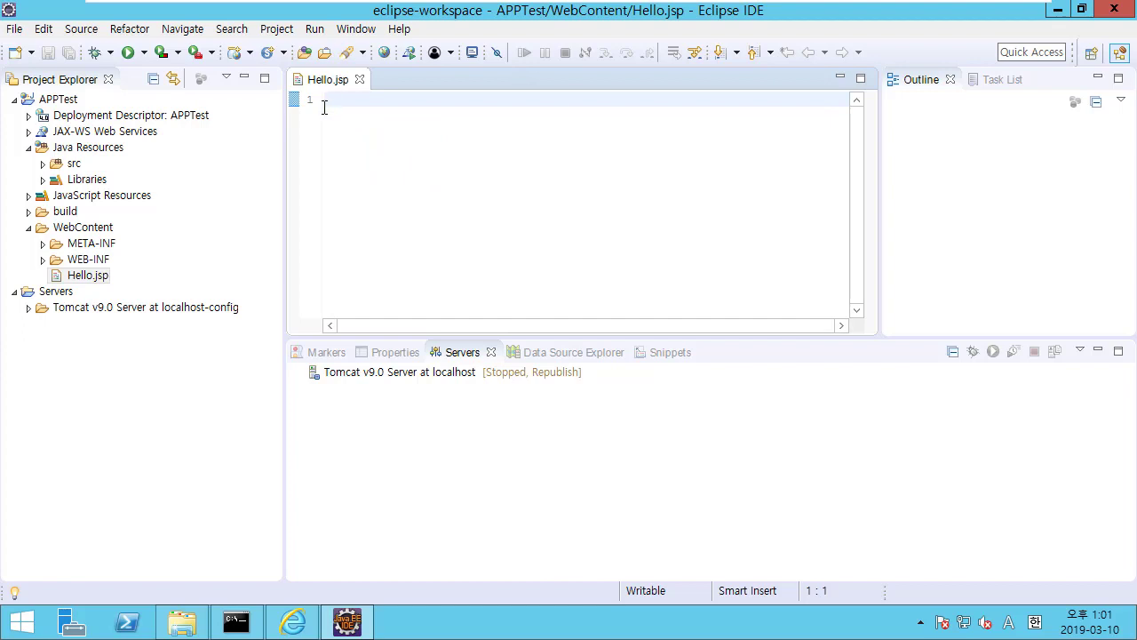
key(ctrl+equal)
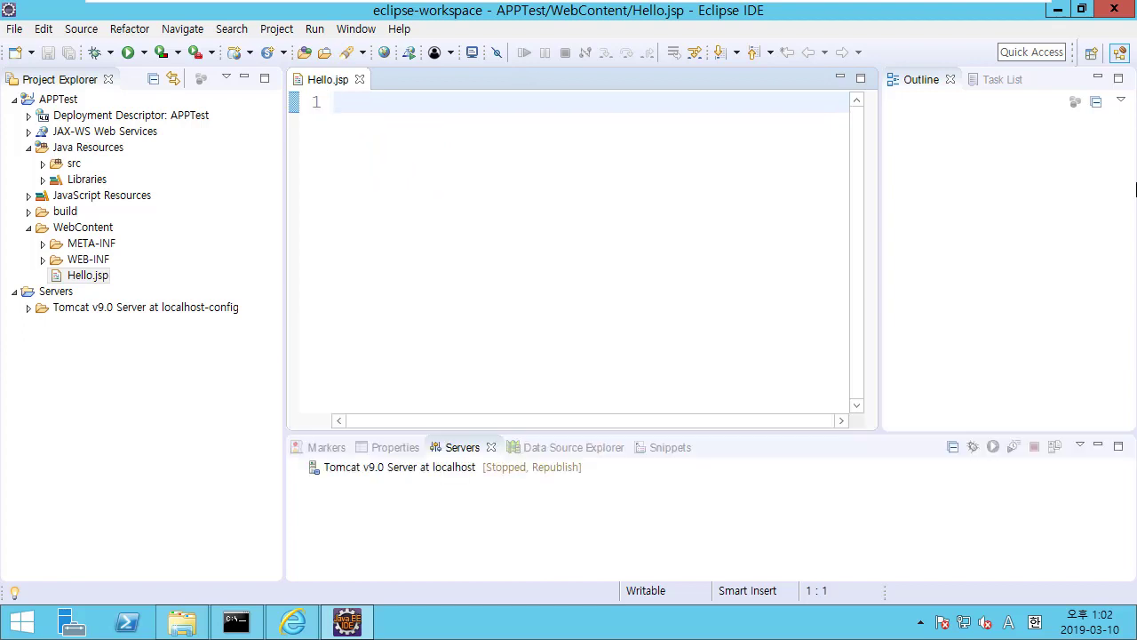
Write the opening and closing html tags on separate lines in Hello.jsp.
click(644, 194)
text(<)
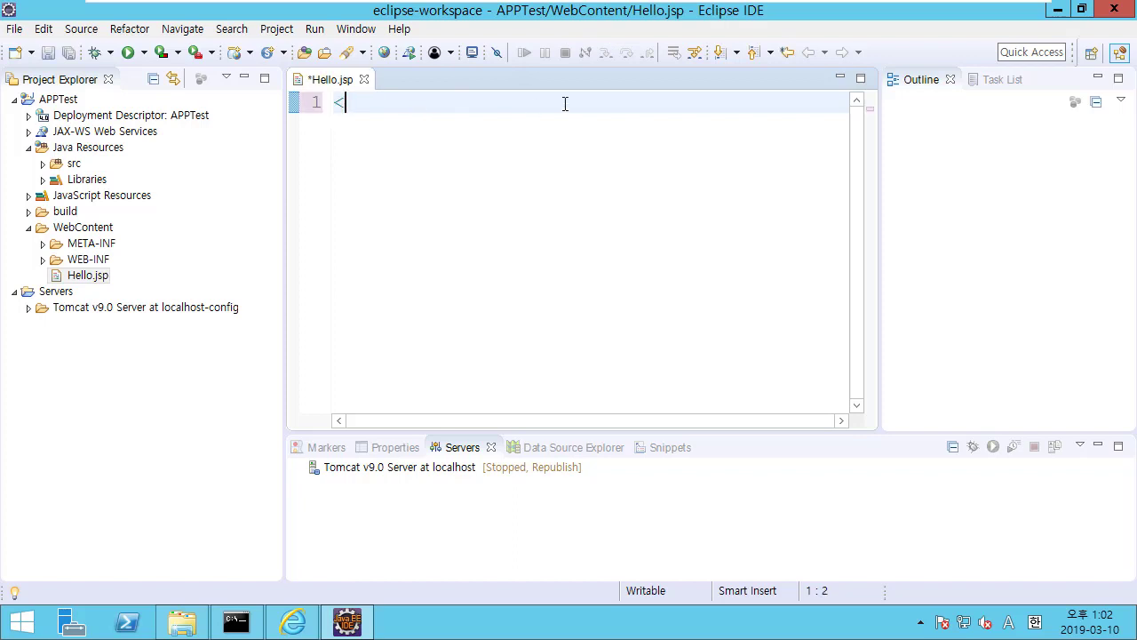
text(html>)
key(Return)
key(Return)
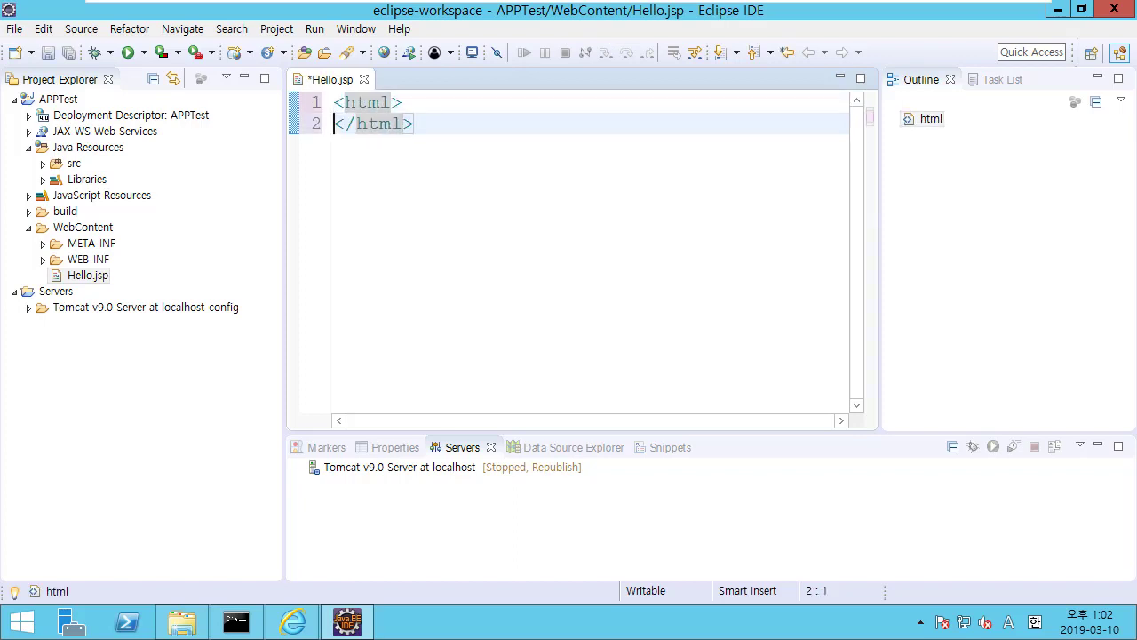
Add a head element inside the html element, leaving a blank line below its closing tag.
click(334, 124)
text(<head>)
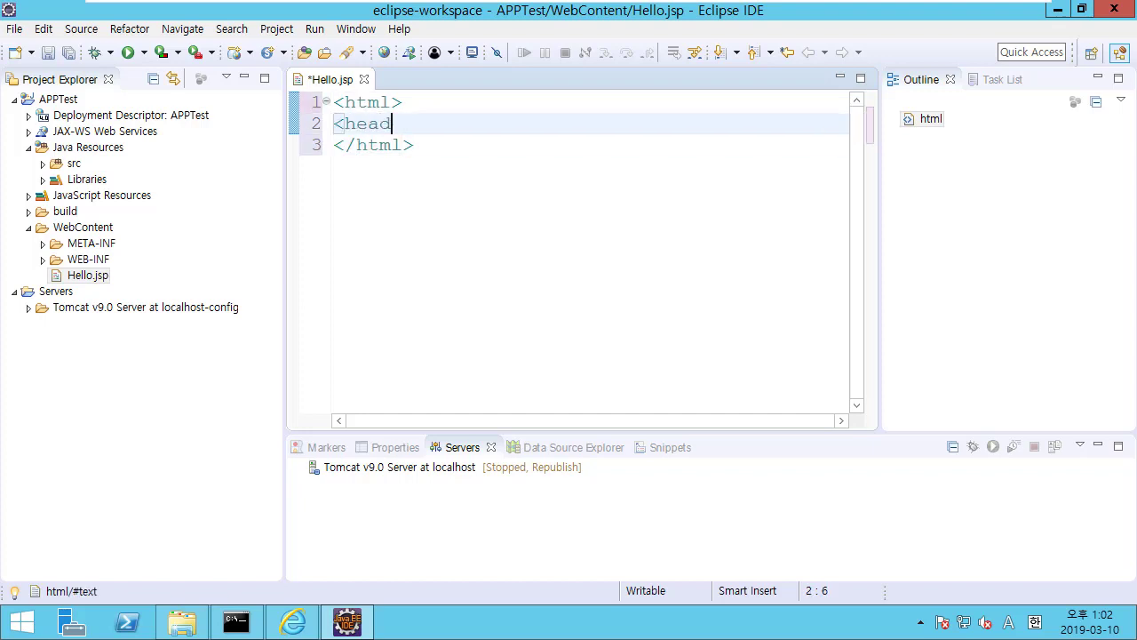
key(Return)
key(Return)
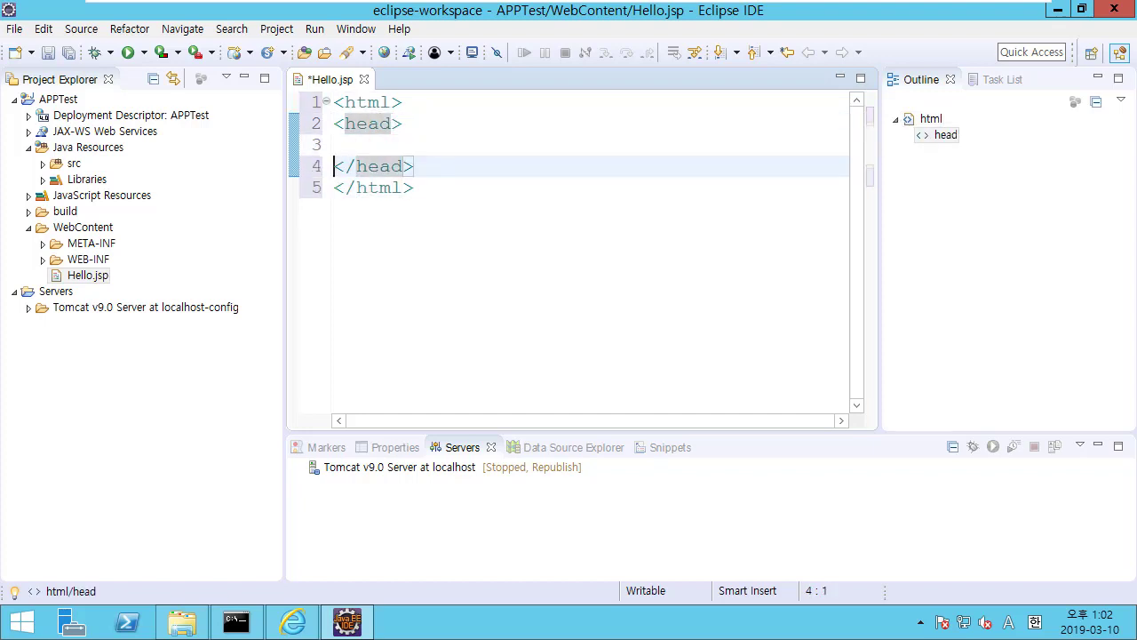
key(BackSpace)
key(Down)
key(Return)
click(334, 166)
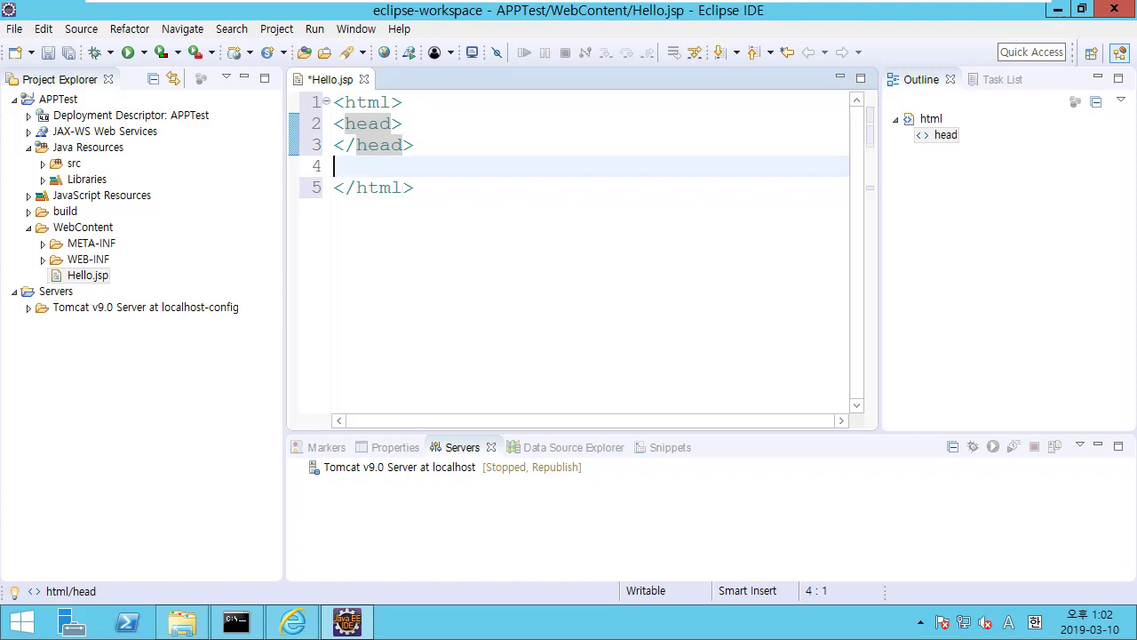
Add a body element with opening and closing tags on separate lines below the head element.
text(<b)
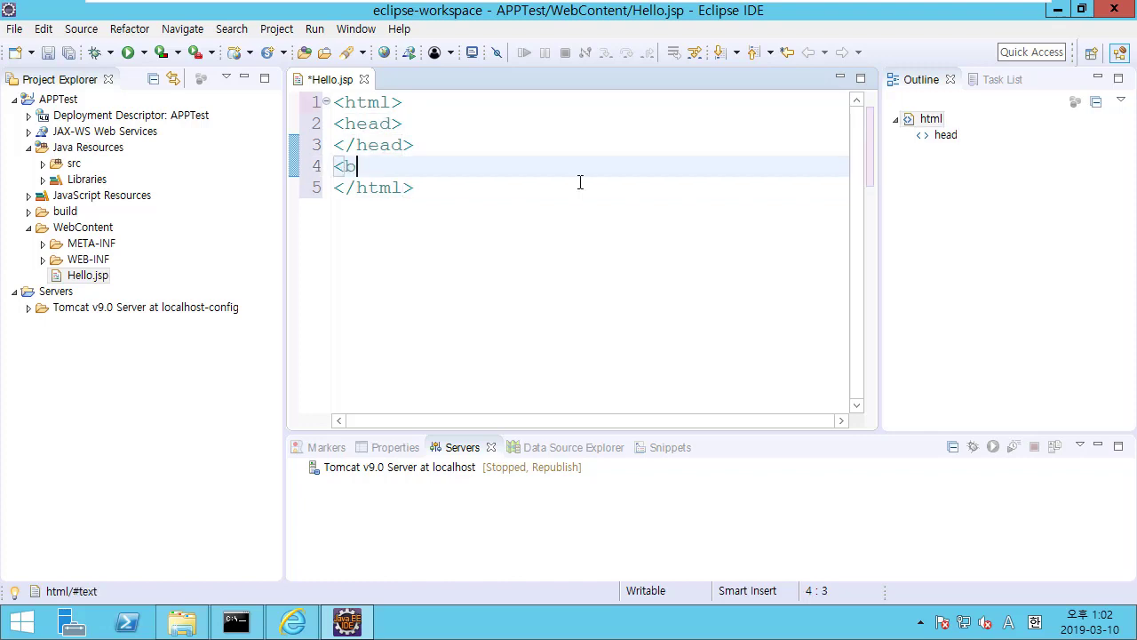
text(odby>)
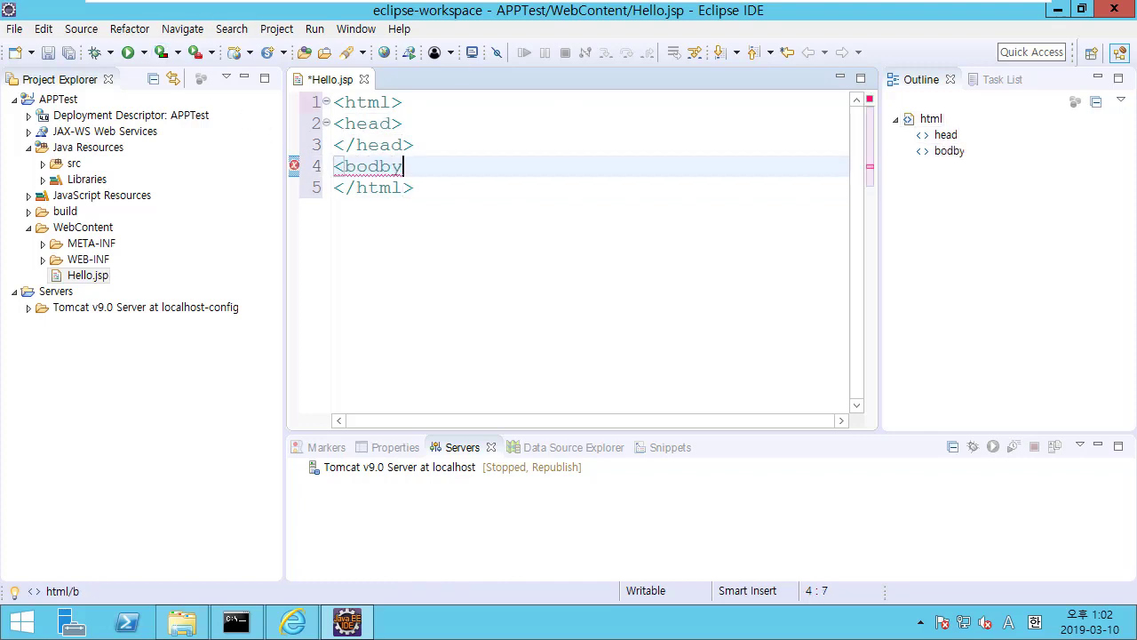
key(BackSpace)
key(BackSpace)
key(BackSpace)
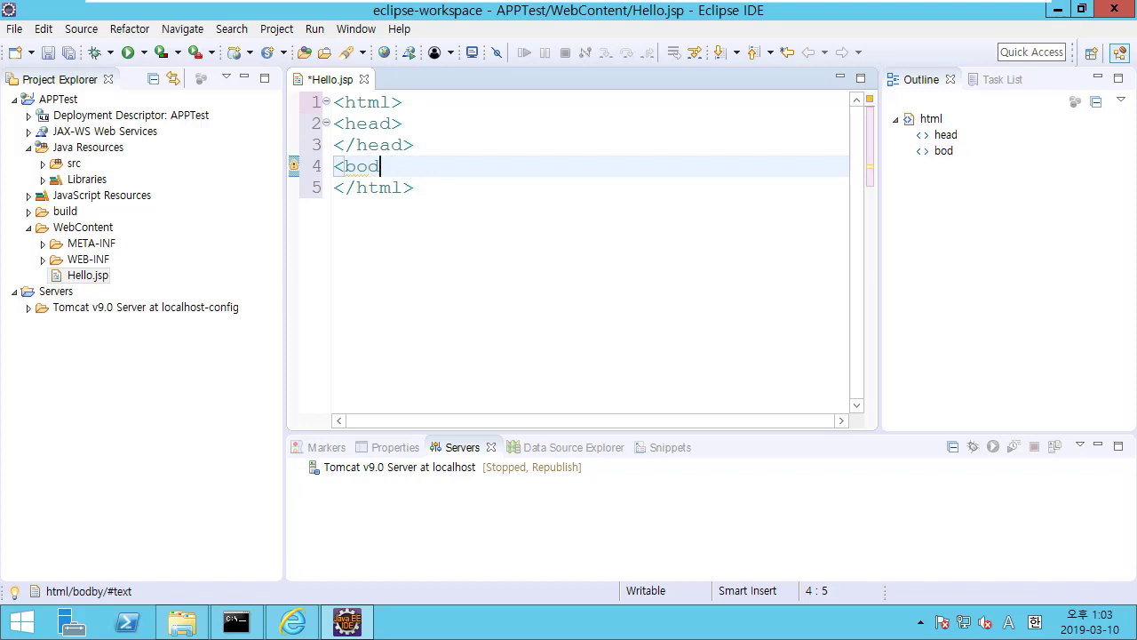
text(y>)
key(Return)
Insert a title element with the text "Hello JSP" inside the head element.
click(334, 145)
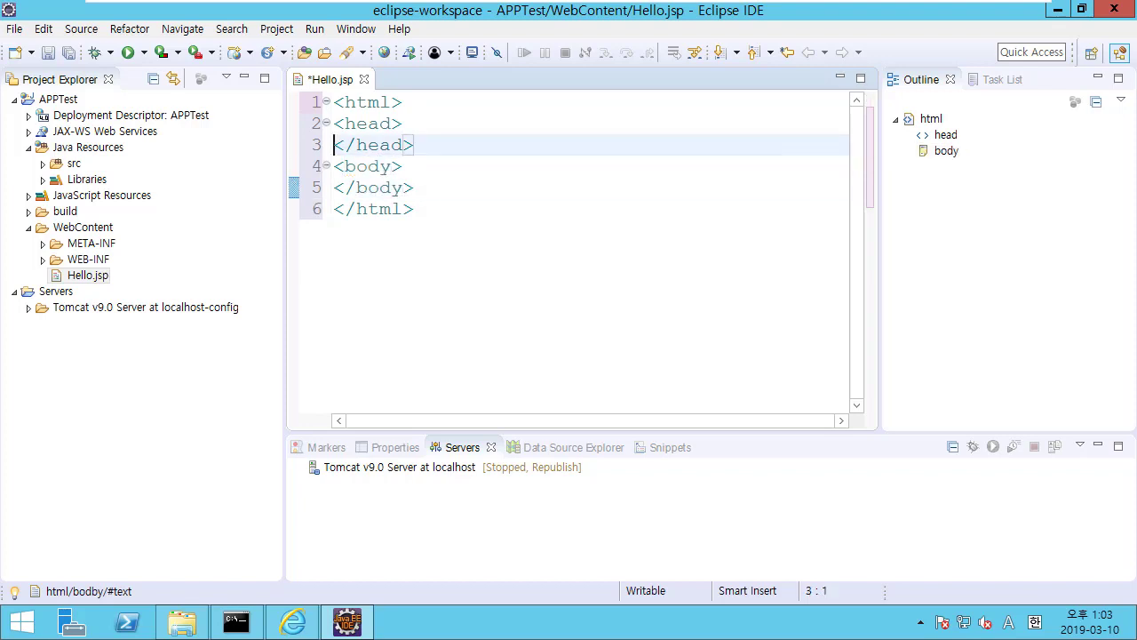
key(Return)
text(<titl)
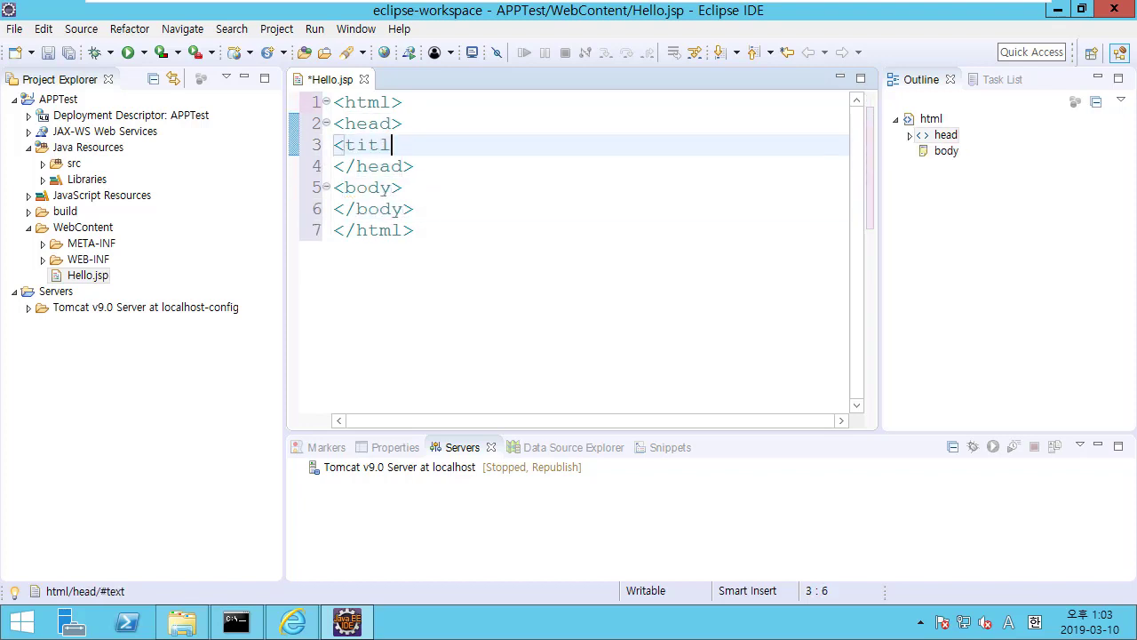
text(e>Hello JSP)
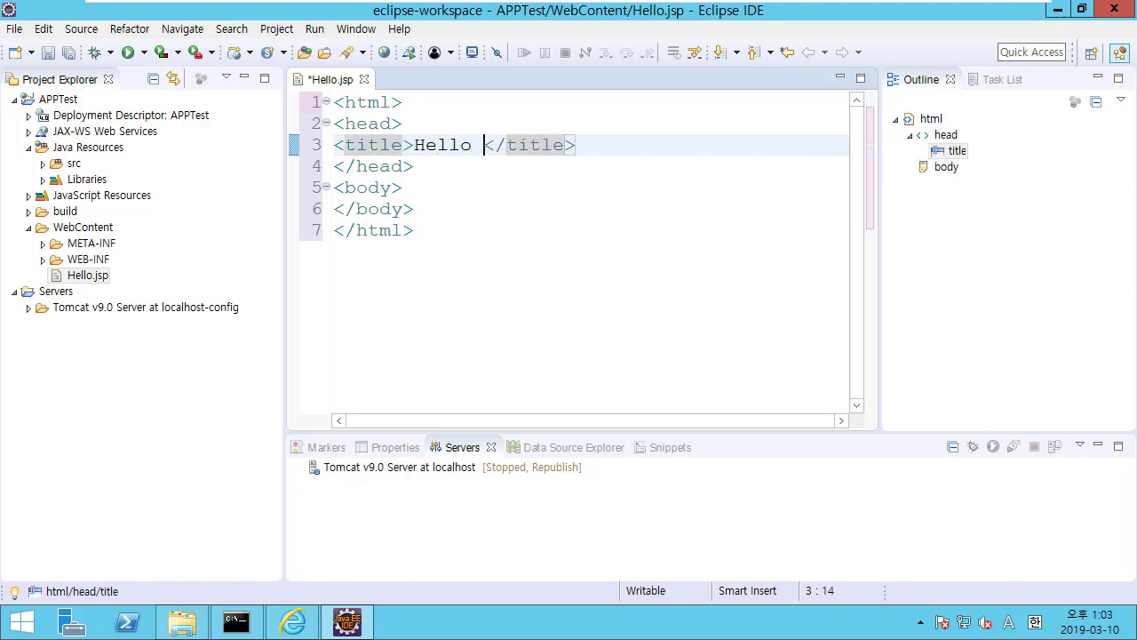
Insert an indented blank line inside the body element.
key(Down)
key(Down)
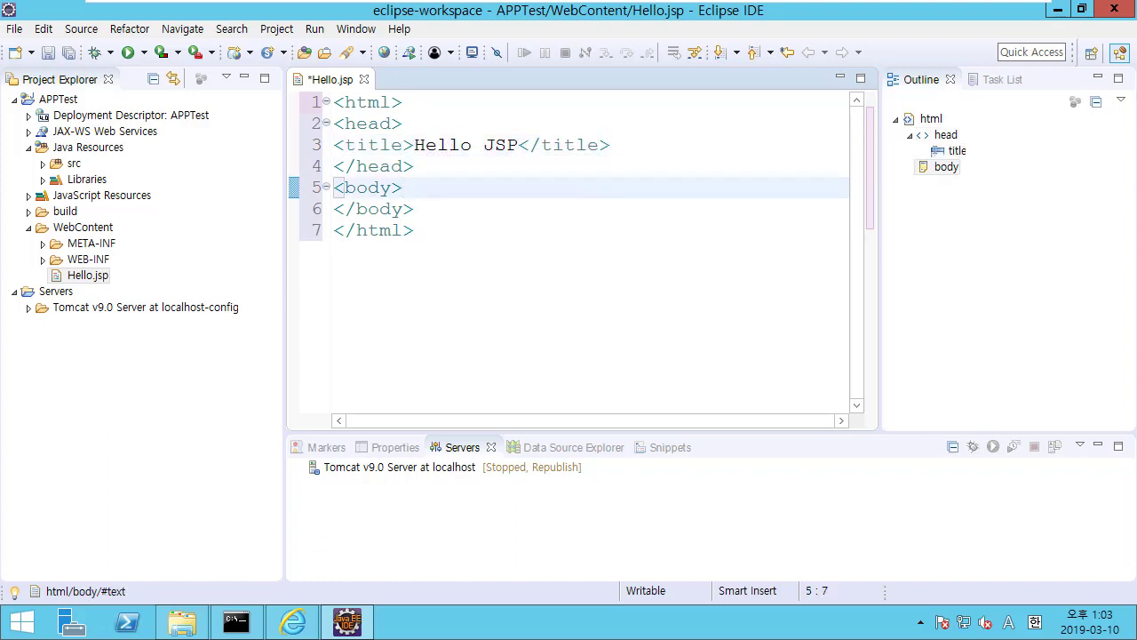
key(Return)
key(Tab)
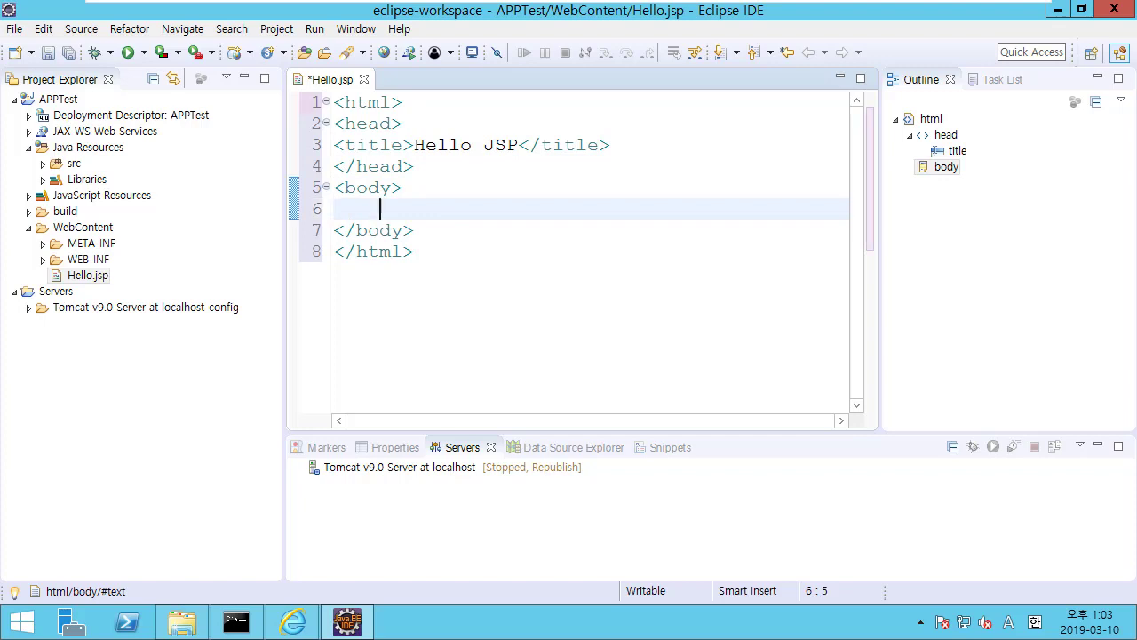
Indent the title line inside the head element by one level.
key(Up)
key(Up)
key(Left)
key(Left)
key(Left)
key(Left)
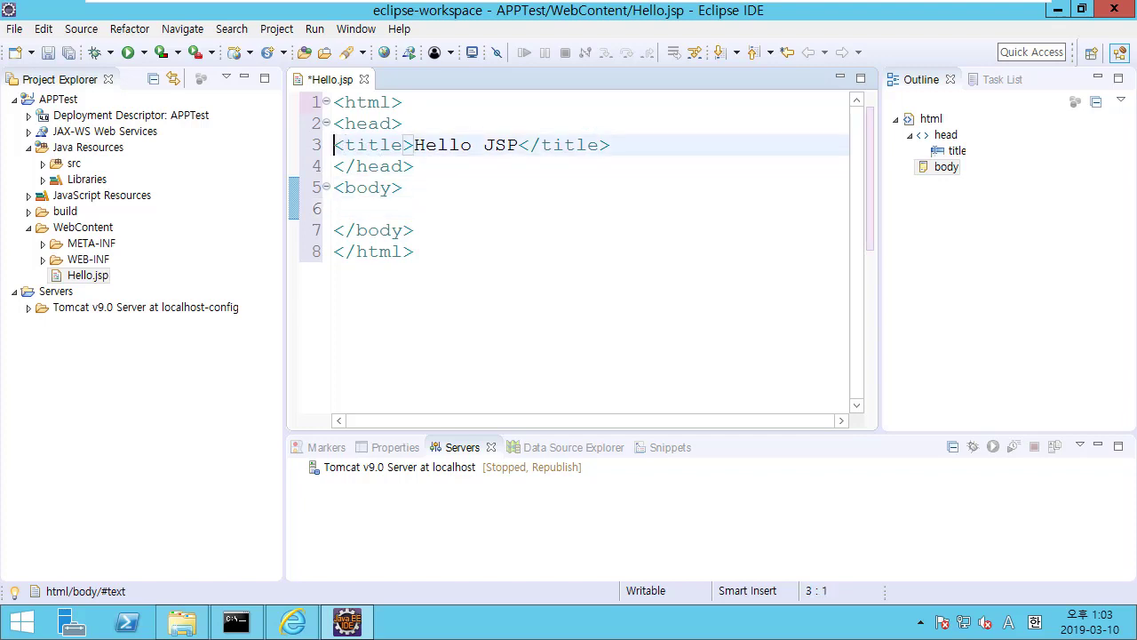
key(Tab)
Write the text "Hello JSP !!!!" on the indented line inside the body element.
key(Down)
key(Down)
key(Down)
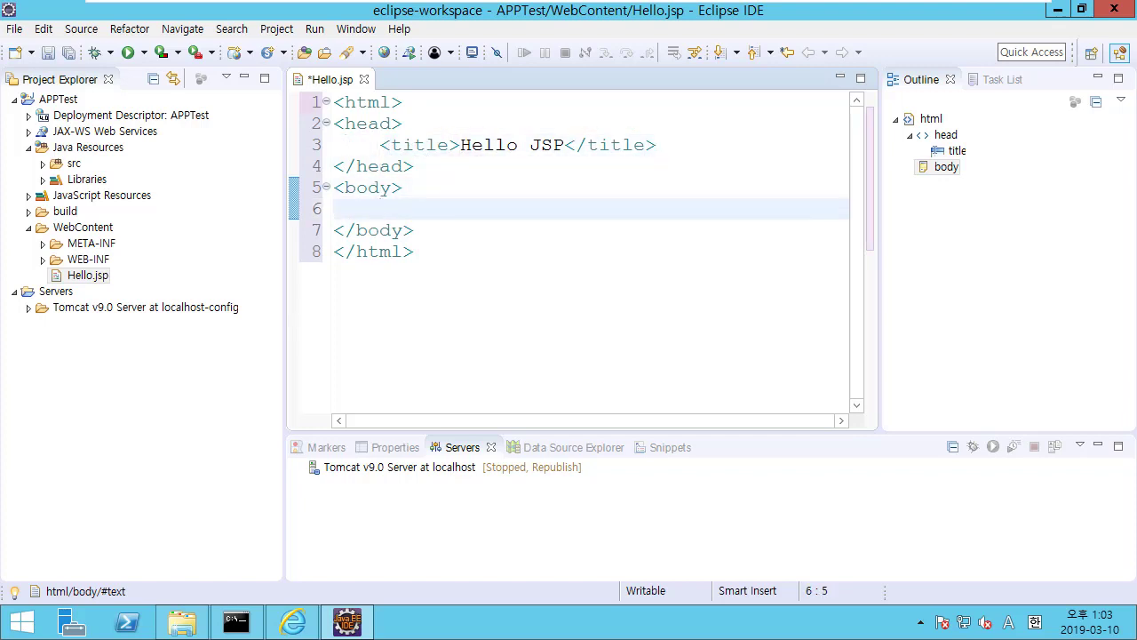
text(Hello JSP !!!!)
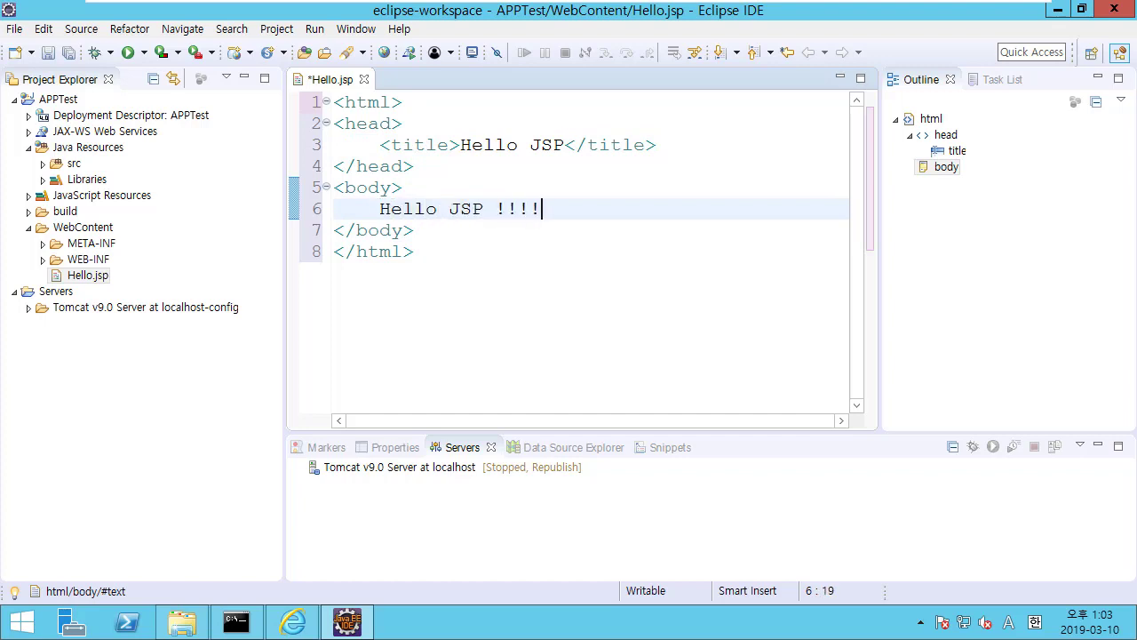
Add an h1 heading with the text "Hello JSP HTML" below the plain text line in the body.
key(Return)
text(<h)
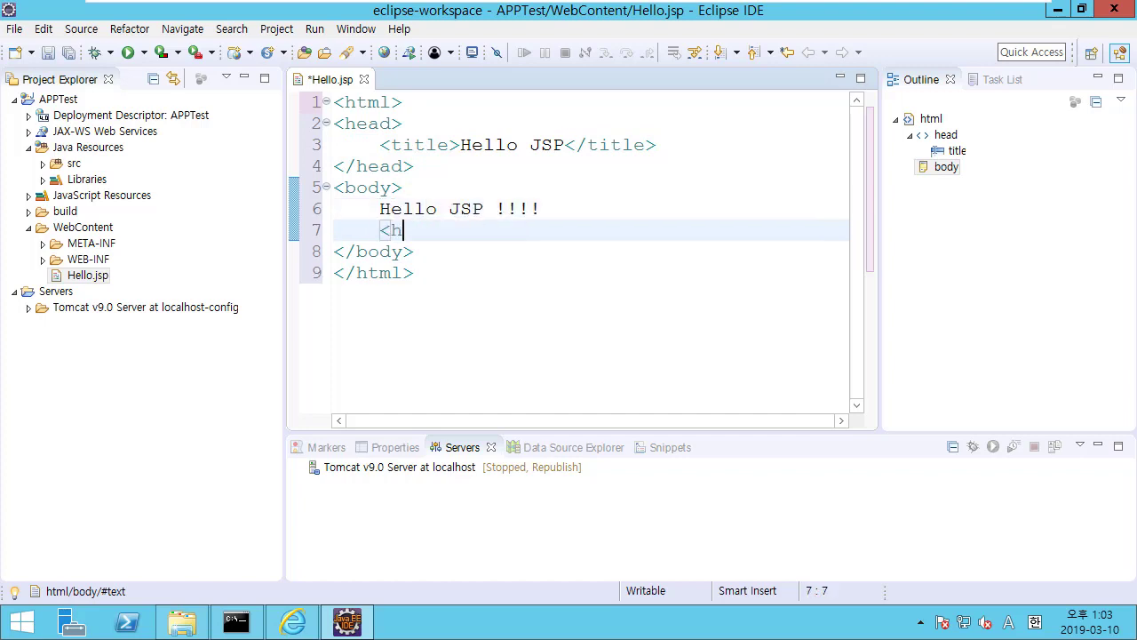
text(1)
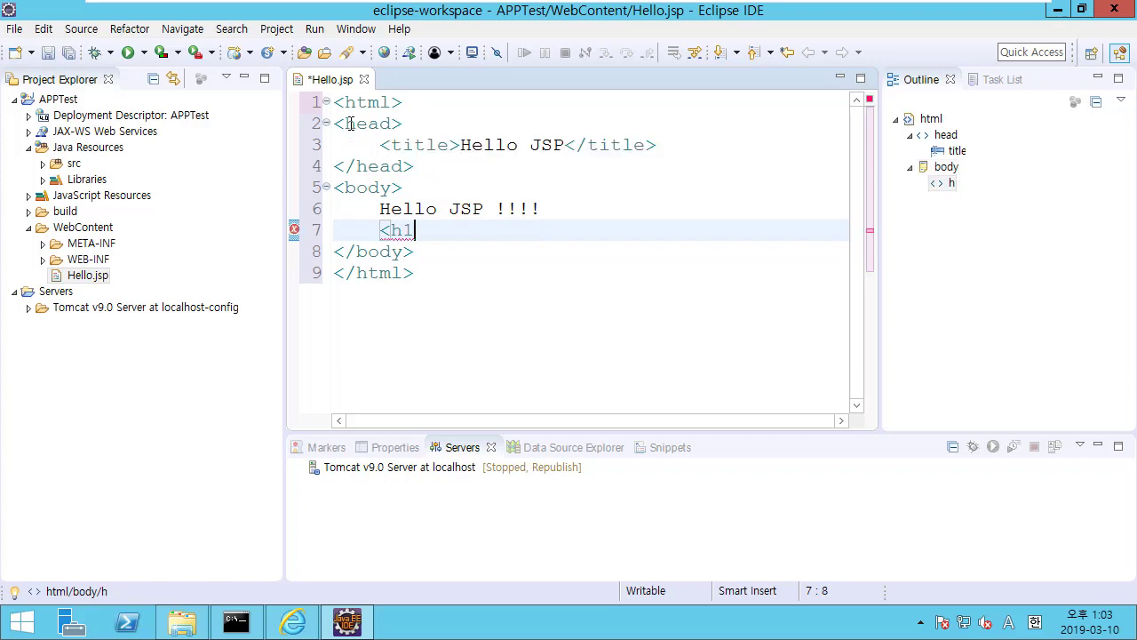
text(>Hello JSP)
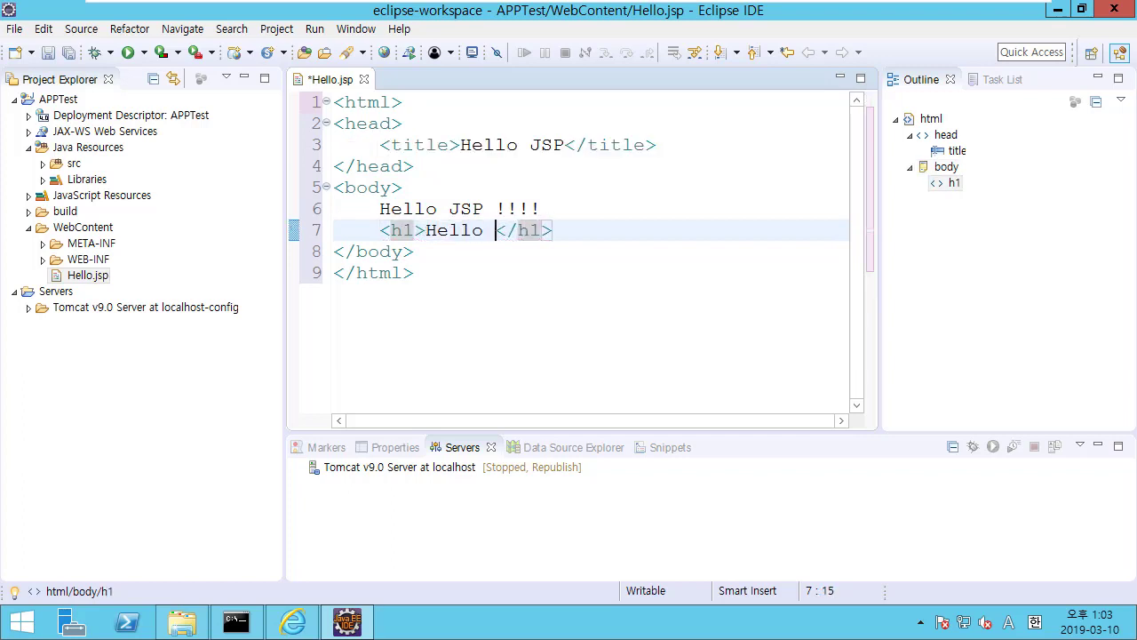
key(BackSpace)
key(BackSpace)
key(BackSpace)
key(BackSpace)
text(JSP )
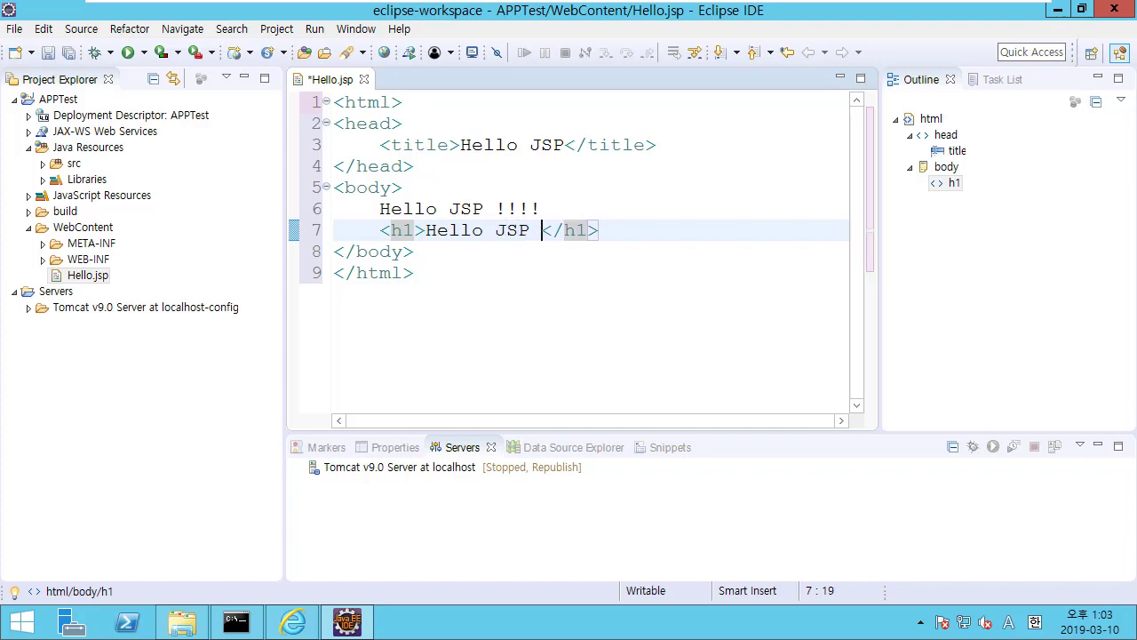
text(HTML)
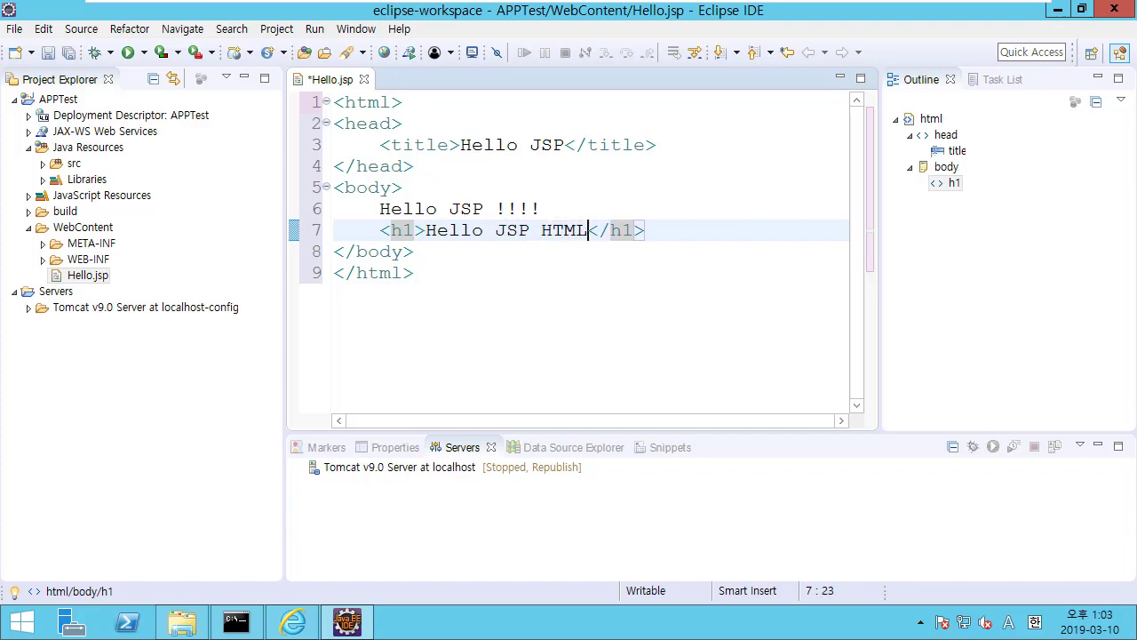
key(Right)
key(Right)
key(Right)
key(Right)
key(Right)
click(398, 166)
click(416, 210)
click(380, 231)
click(476, 231)
Begin a new tag on its own line below the h1 heading in the body.
click(662, 232)
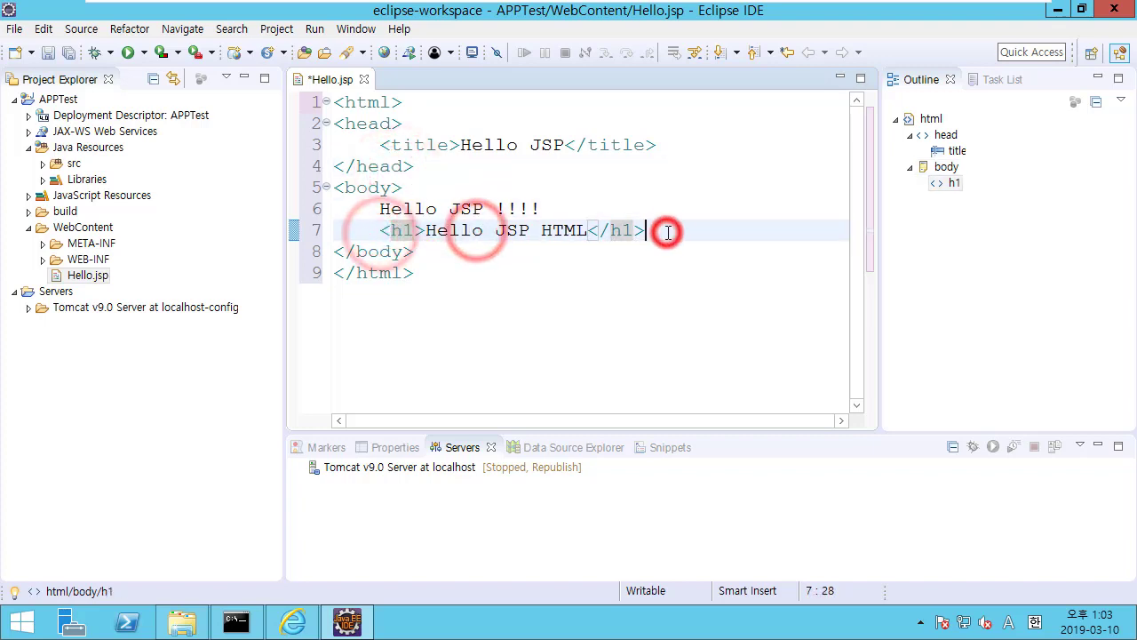
key(Return)
text(<)
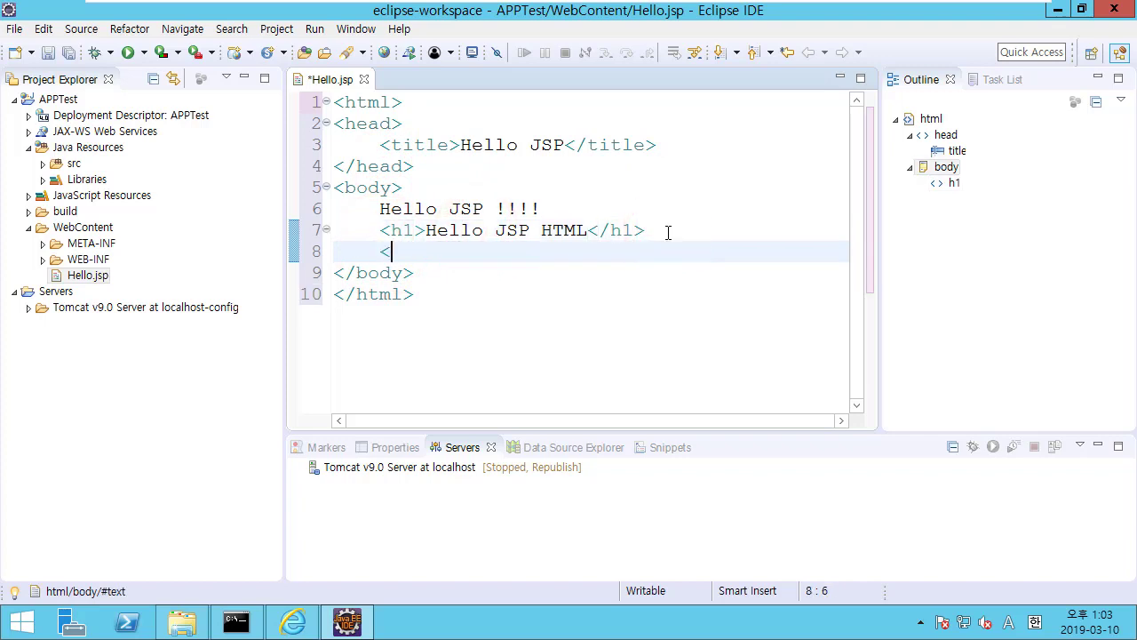